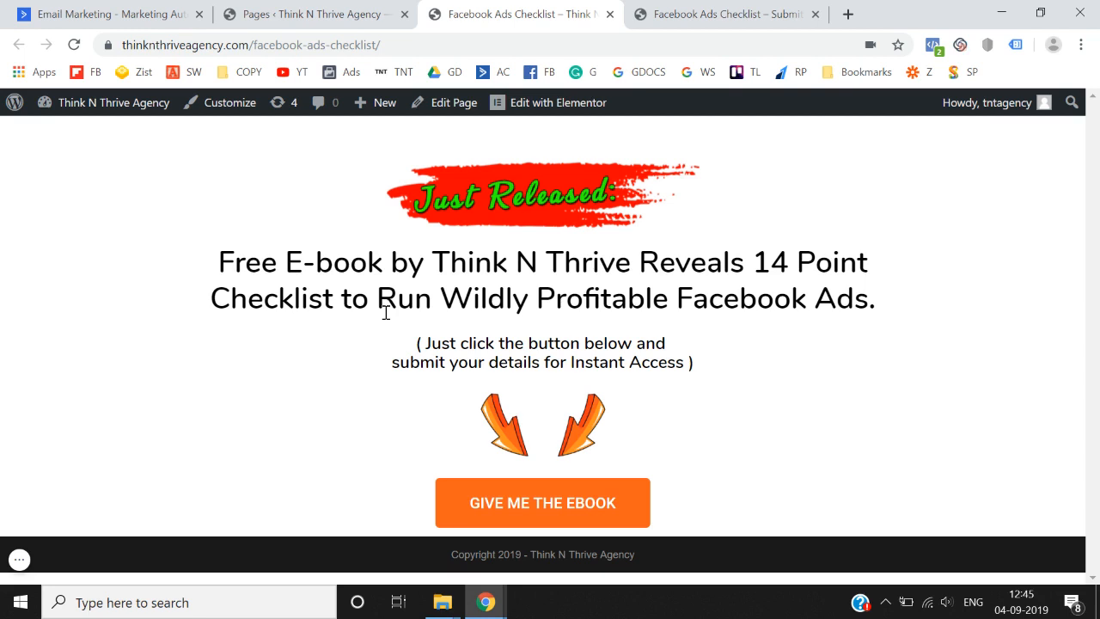
# - Switch to the live Facebook Ads Checklist submit-form page tab
pyautogui.hotkey('ctrl', 'Tab')
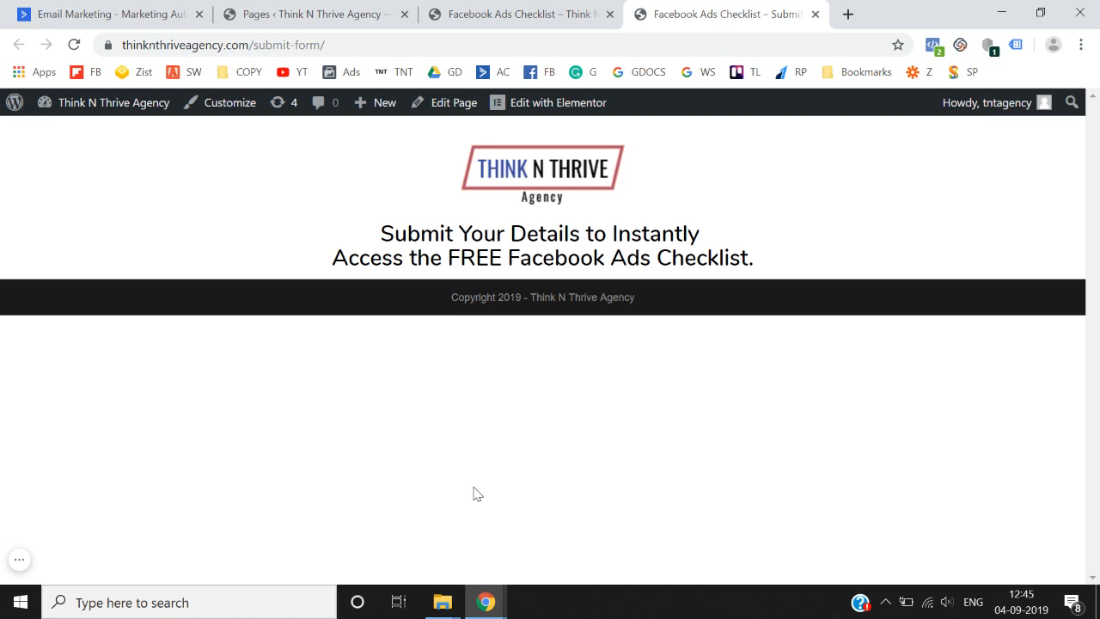
# - Duplicate the Facebook Ads Checklist – Submit Form page and open its draft copy
pyautogui.click(337, 8)
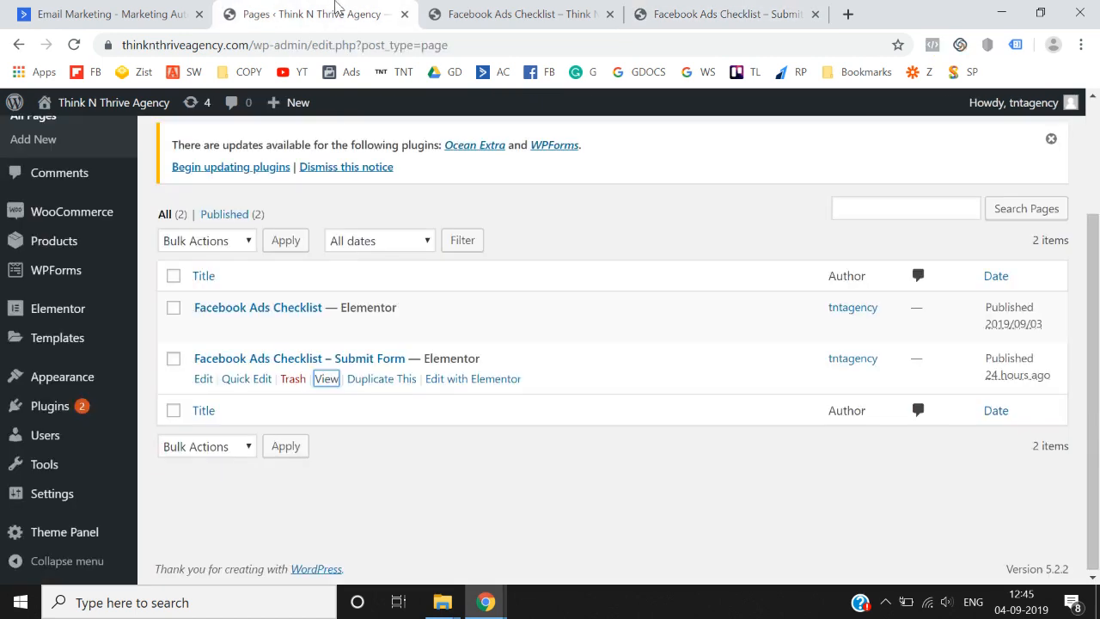
pyautogui.click(334, 456)
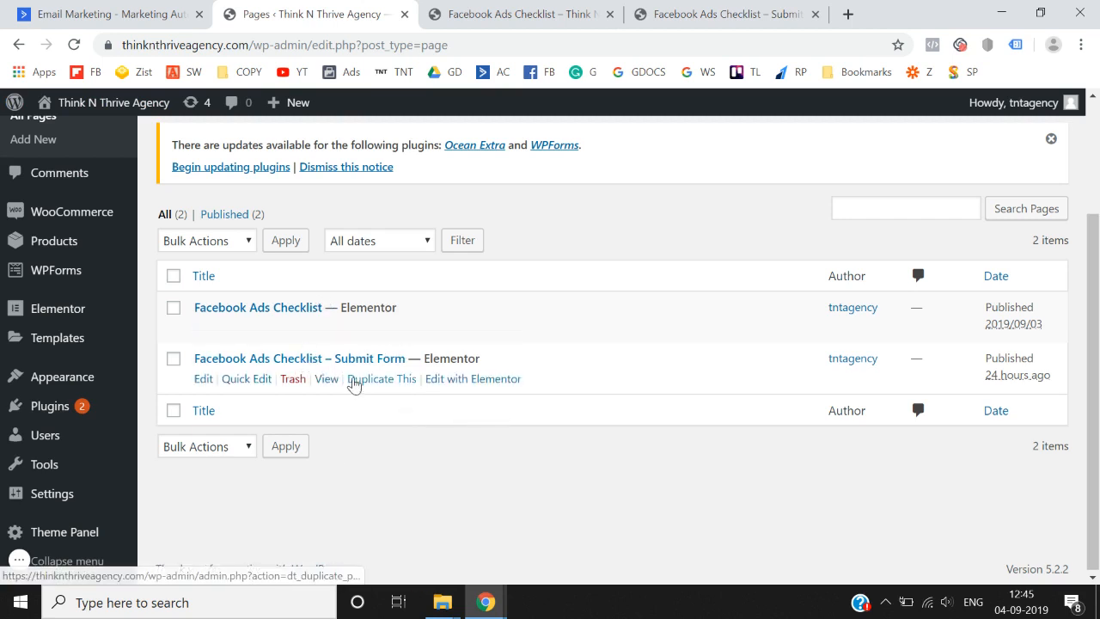
pyautogui.click(370, 388)
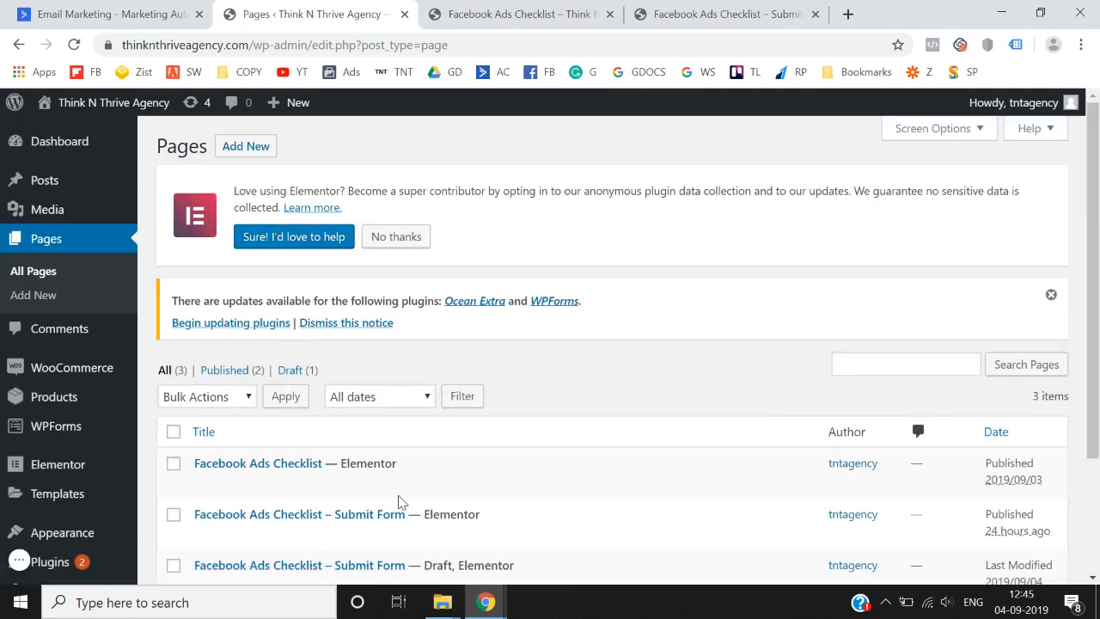
pyautogui.scroll(-2, 398, 501)
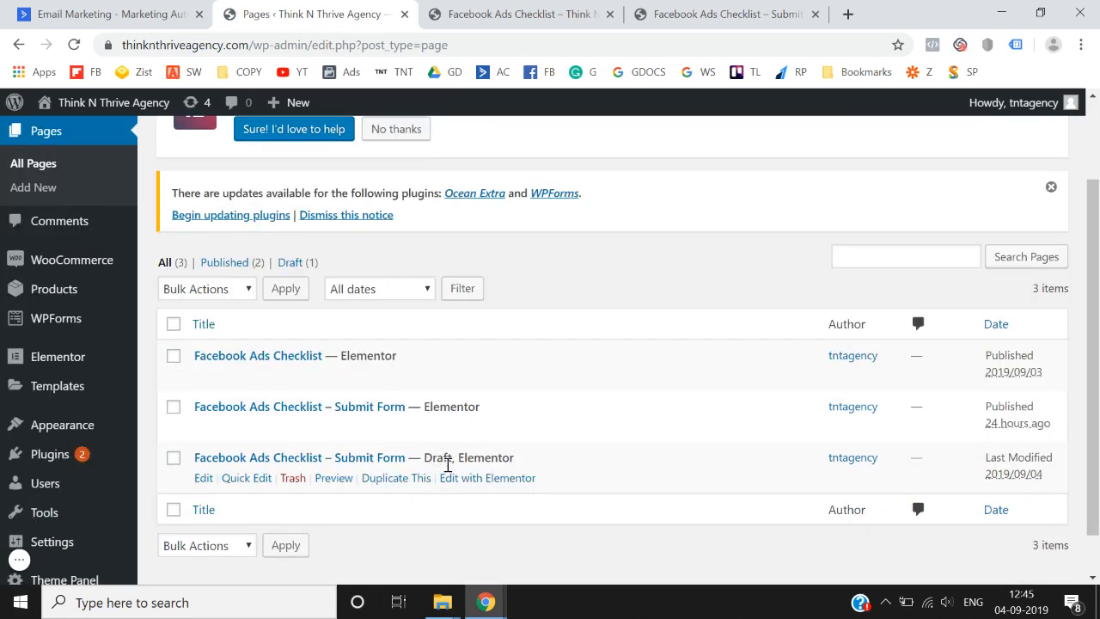
pyautogui.click(203, 479)
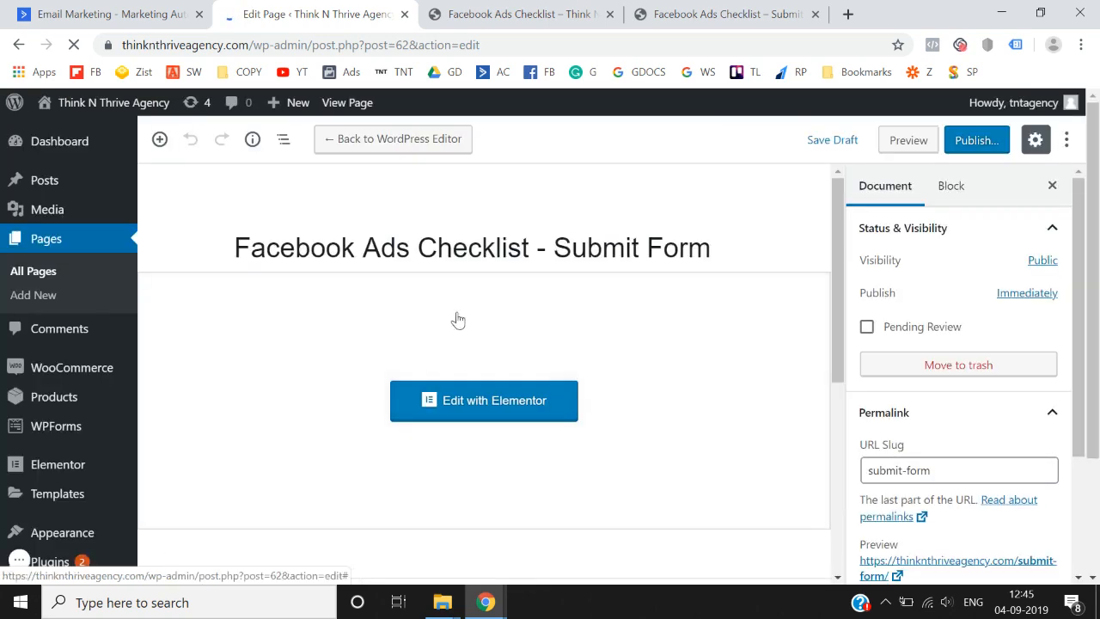
# - Retitle the copied page 'Facebook Ads Checklist - Thankyou Page'
pyautogui.click(547, 256)
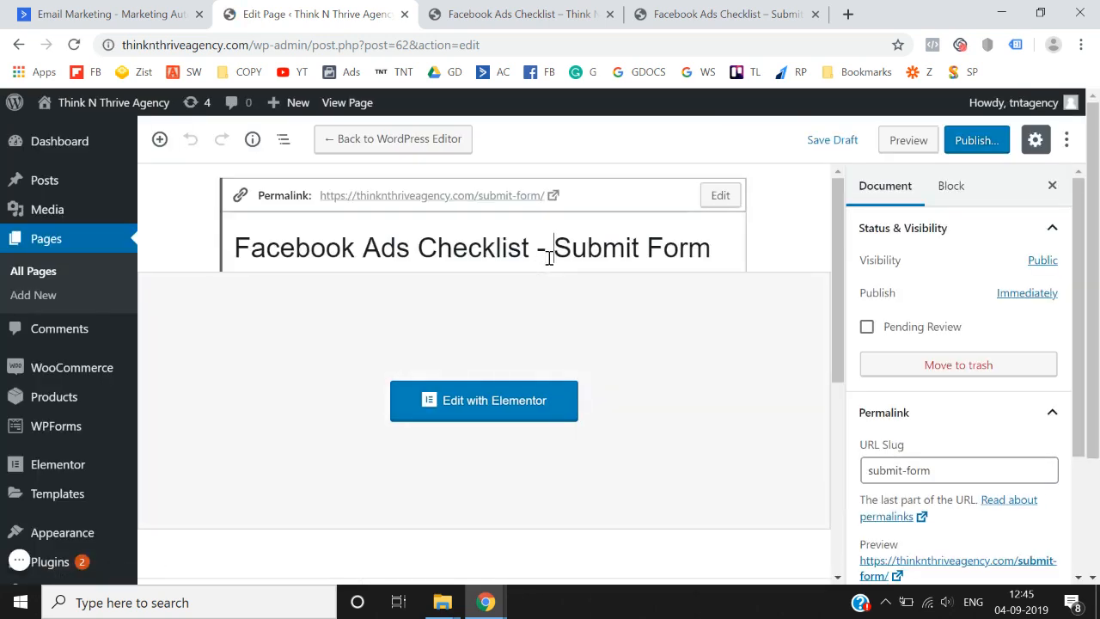
pyautogui.hotkey('shift', 'End')
pyautogui.write('Thank Yo')
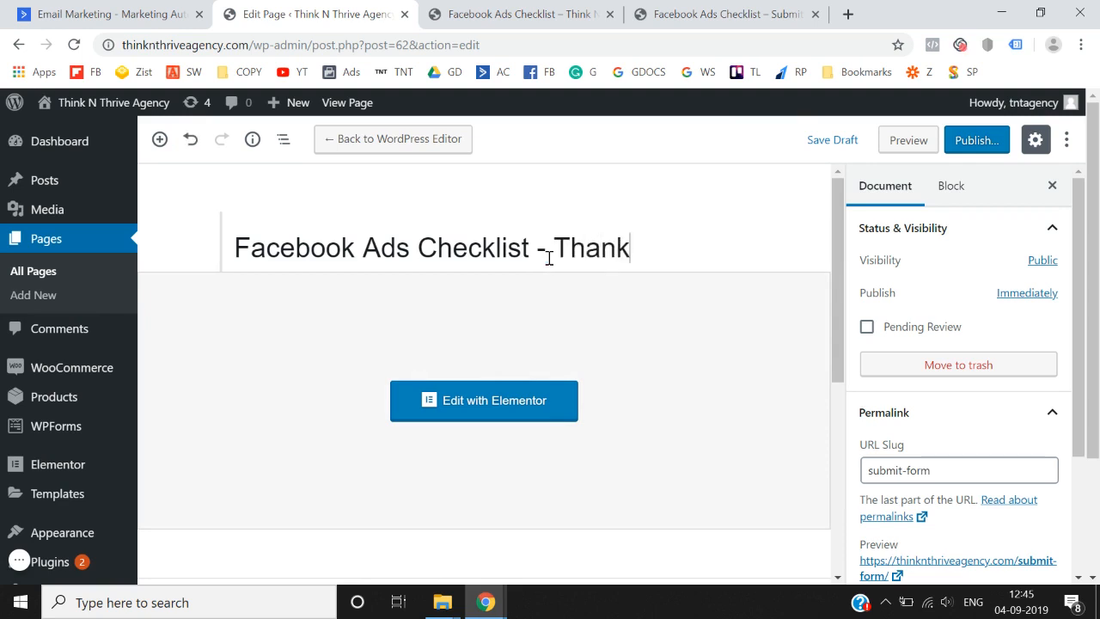
pyautogui.press('BackSpace')
pyautogui.press('BackSpace')
pyautogui.press('BackSpace')
pyautogui.write('you POag')
pyautogui.press('BackSpace')
pyautogui.press('BackSpace')
pyautogui.press('BackSpace')
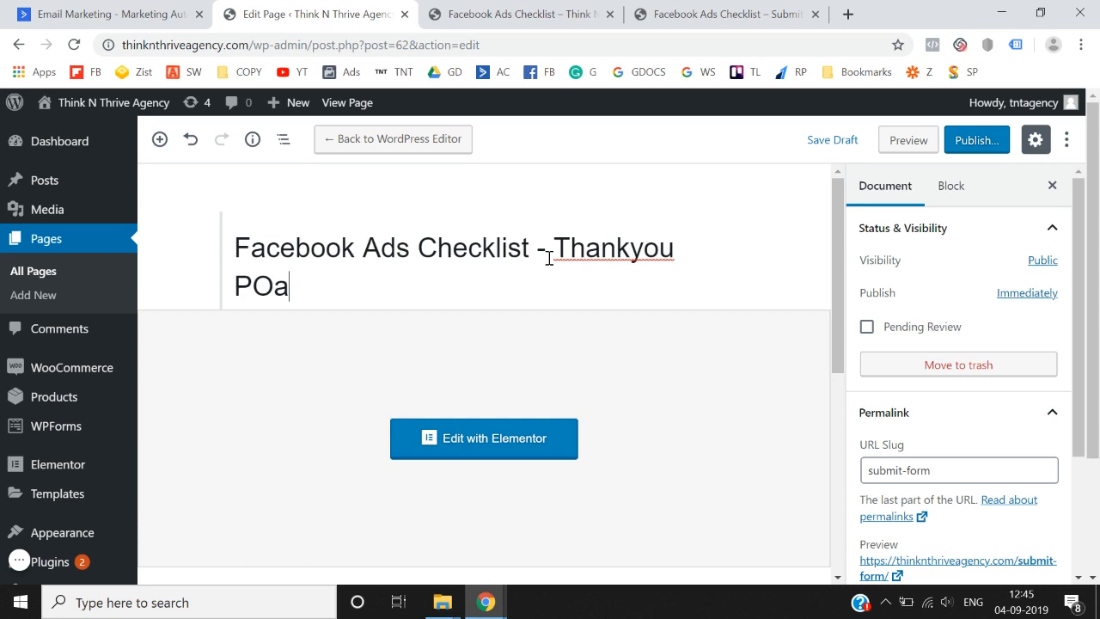
pyautogui.write('age')
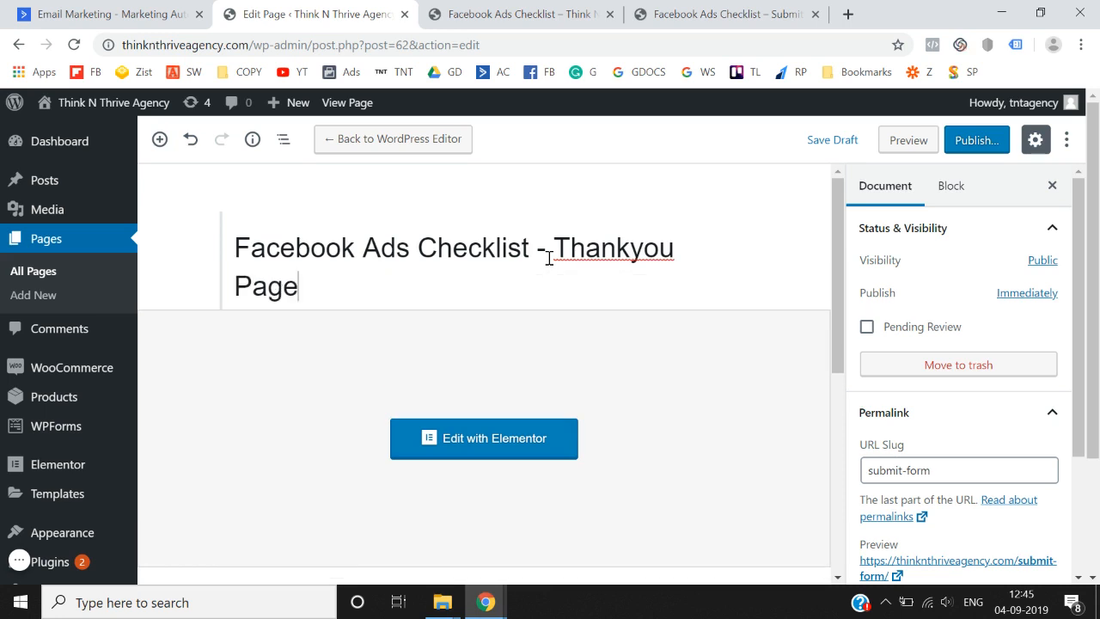
# - Publish the Thankyou page and close the published summary
pyautogui.click(971, 143)
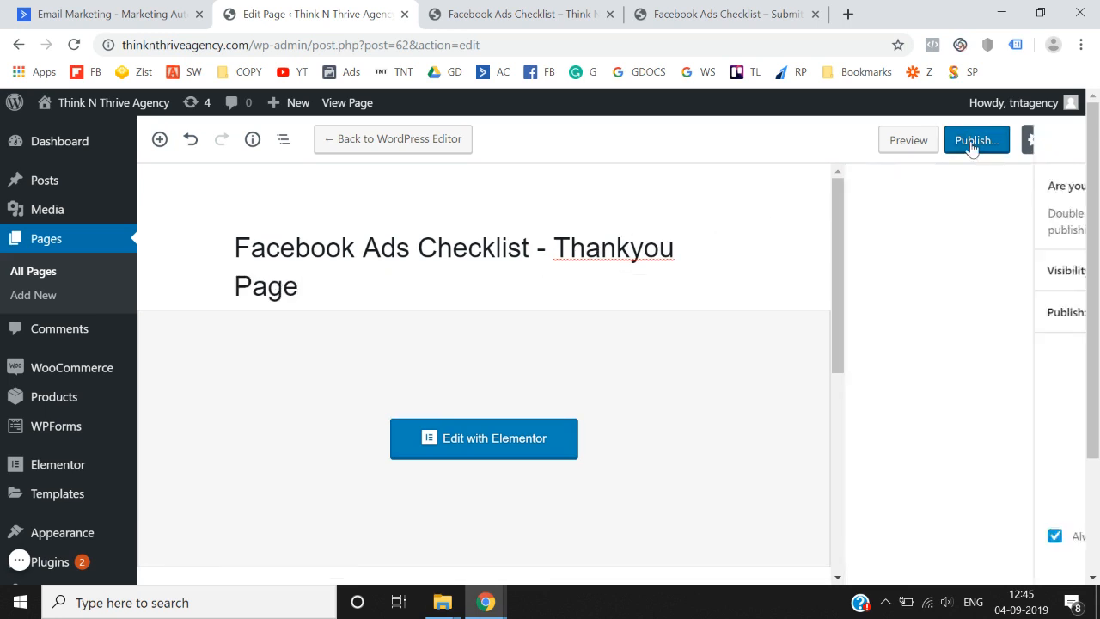
pyautogui.click(979, 141)
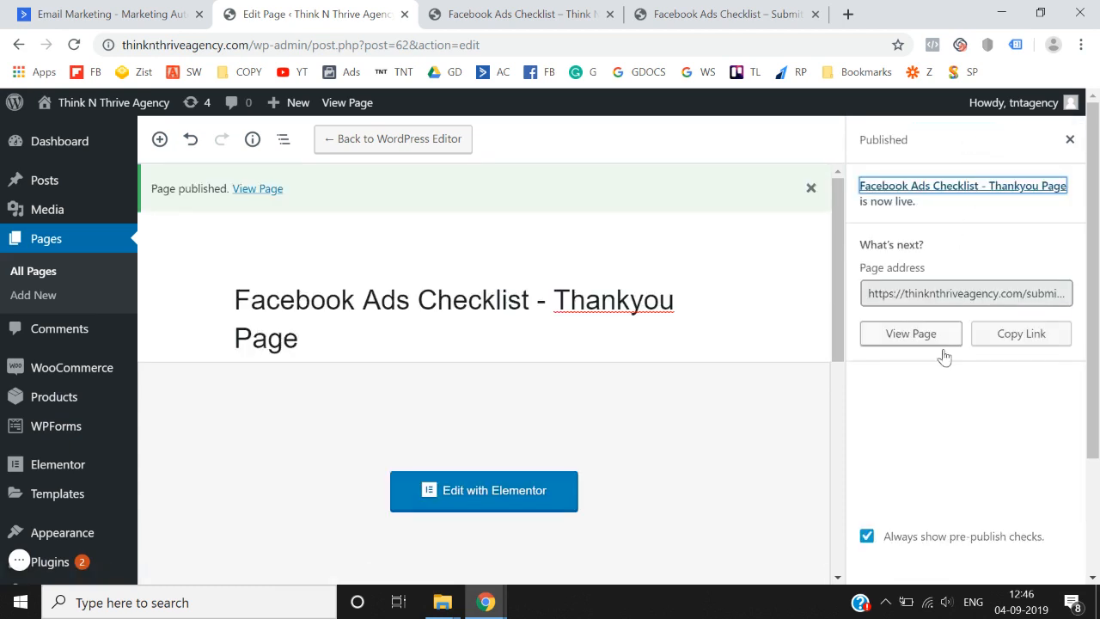
pyautogui.click(1070, 139)
pyautogui.click(1034, 145)
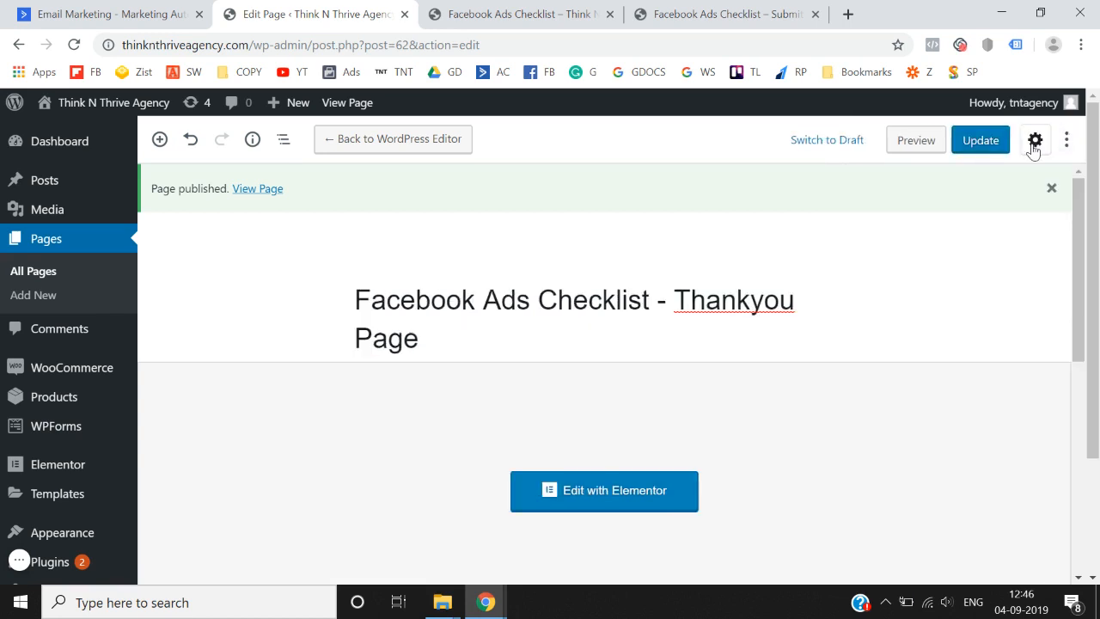
# - Set the Thankyou page's URL slug to 'thanks' and update the page
pyautogui.click(1033, 145)
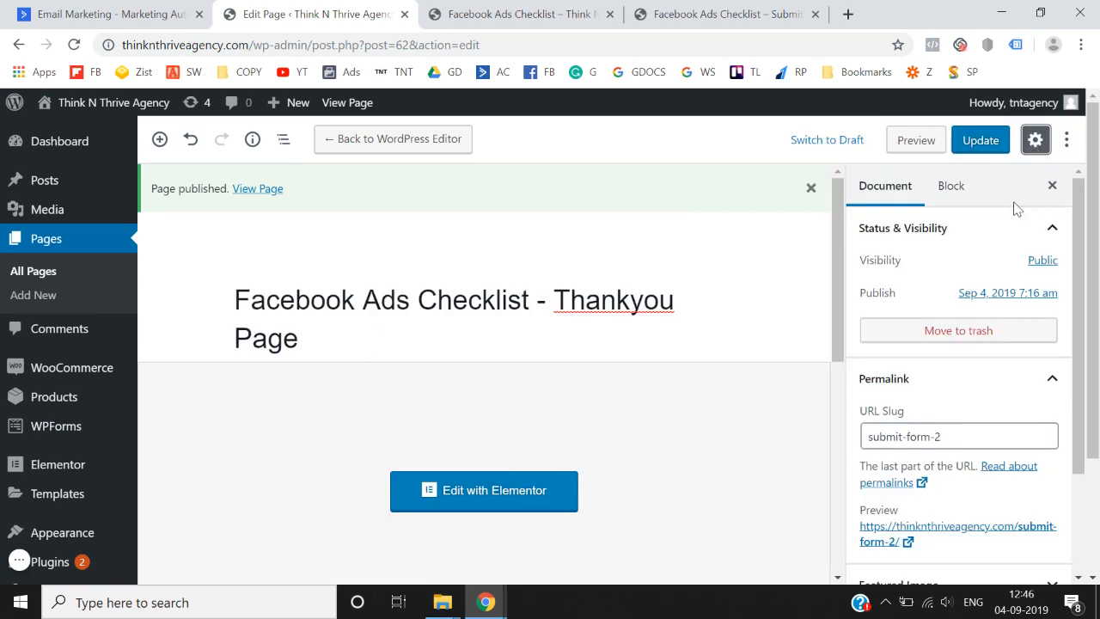
pyautogui.scroll(-1, 958, 404)
pyautogui.click(962, 391)
pyautogui.hotkey('ctrl', 'a')
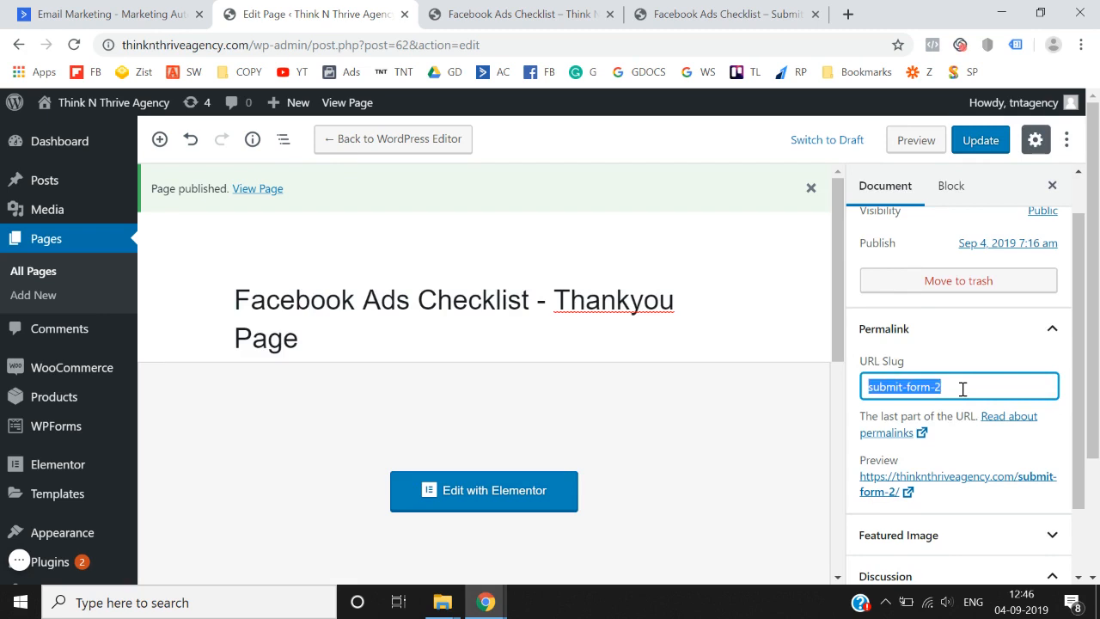
pyautogui.write('thanks')
pyautogui.click(984, 355)
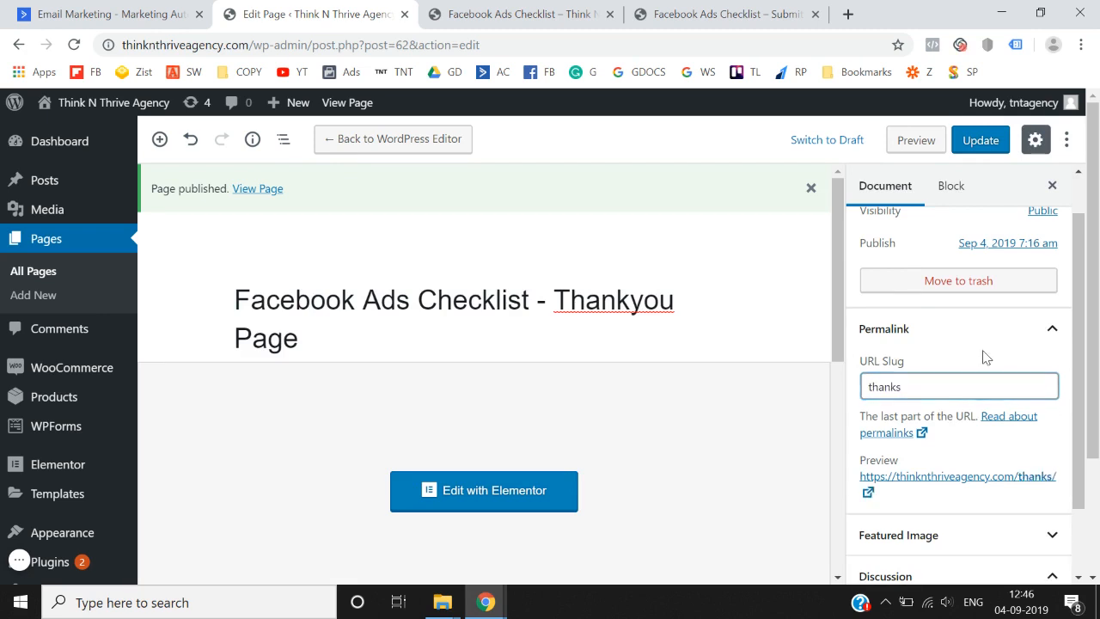
pyautogui.click(987, 146)
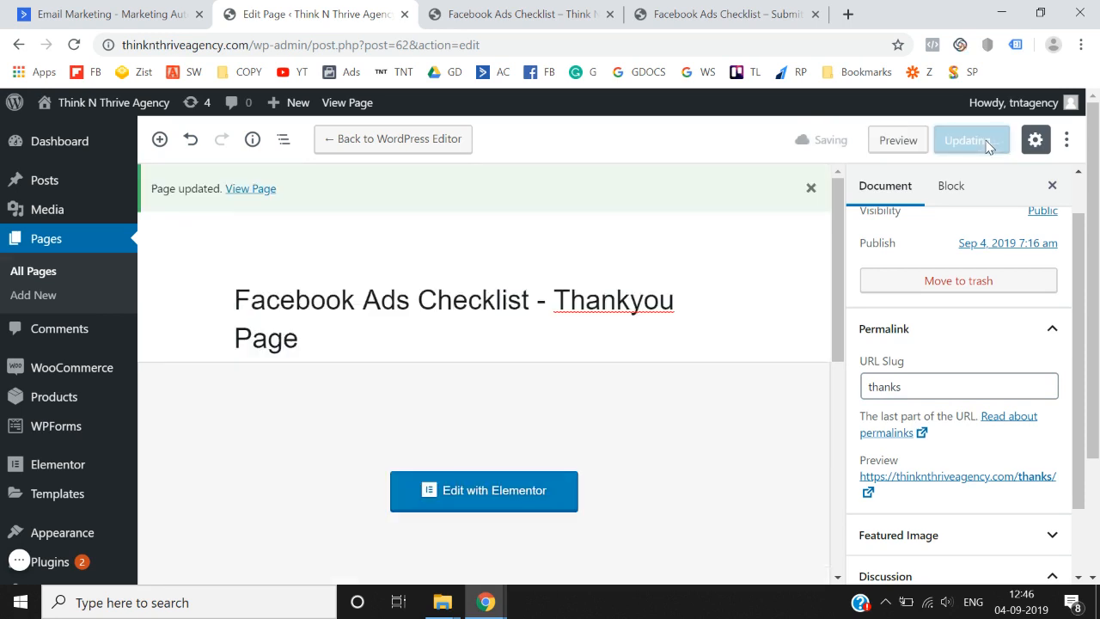
pyautogui.click(496, 492)
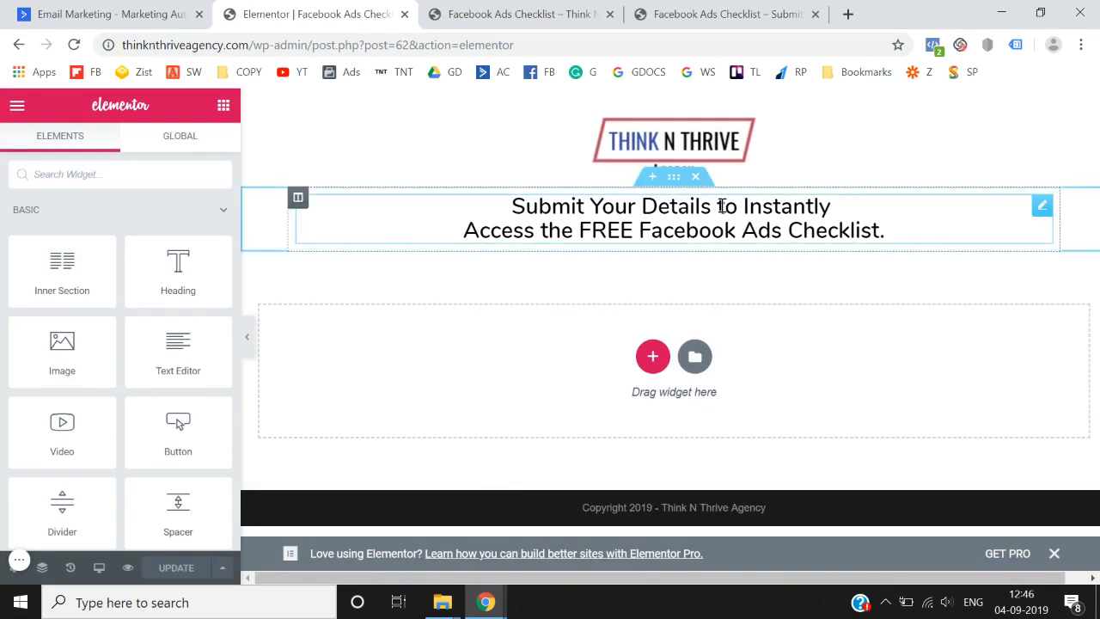
# - Replace the heading with 'Thankyou for Downloading the Checklist.' / 'Please check your email for the download link.' and save
pyautogui.click(744, 214)
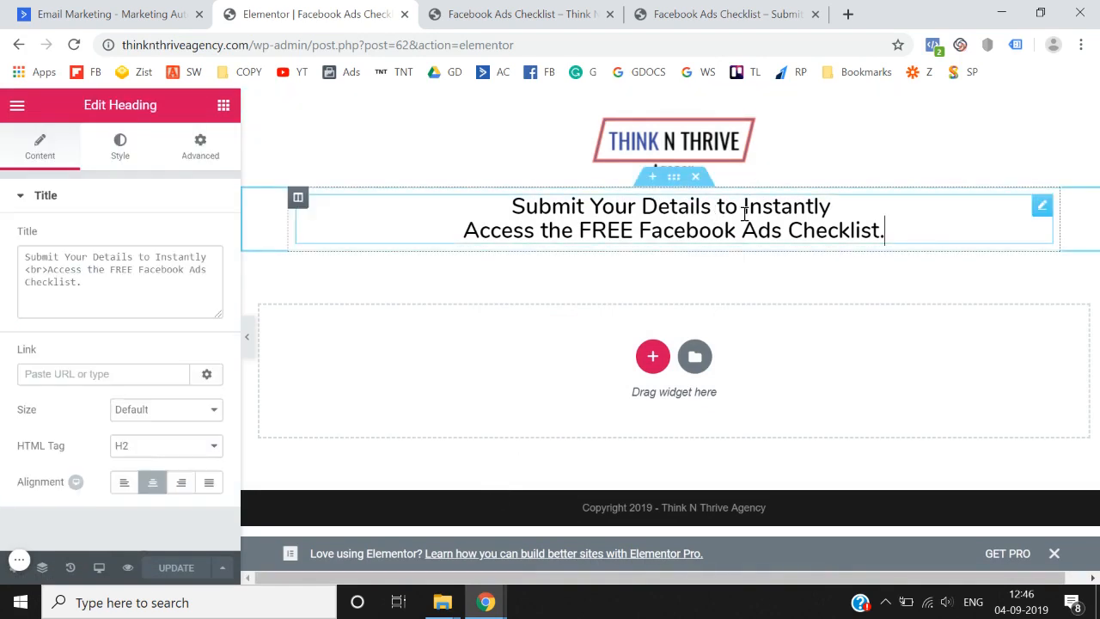
pyautogui.tripleClick(744, 213)
pyautogui.write('Thank')
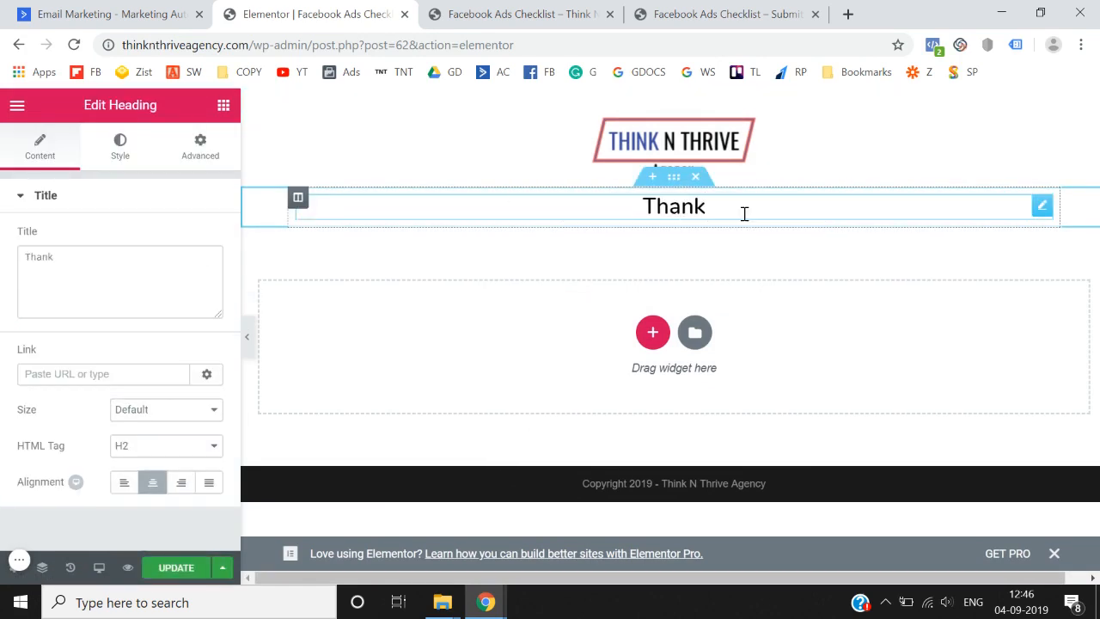
pyautogui.write('you for ')
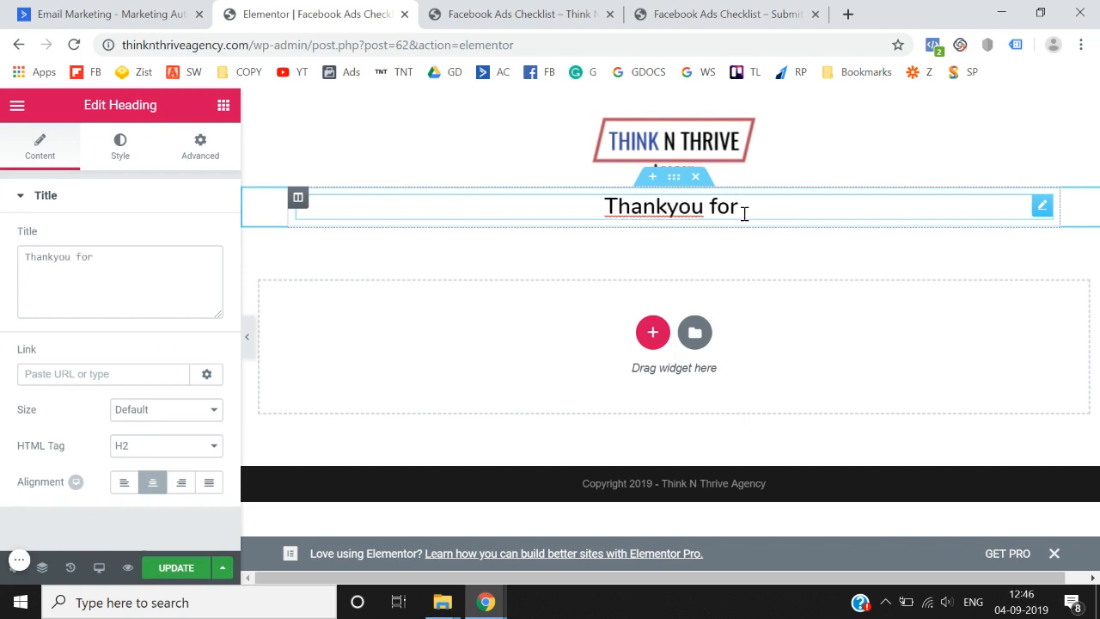
pyautogui.write('Downloading the ')
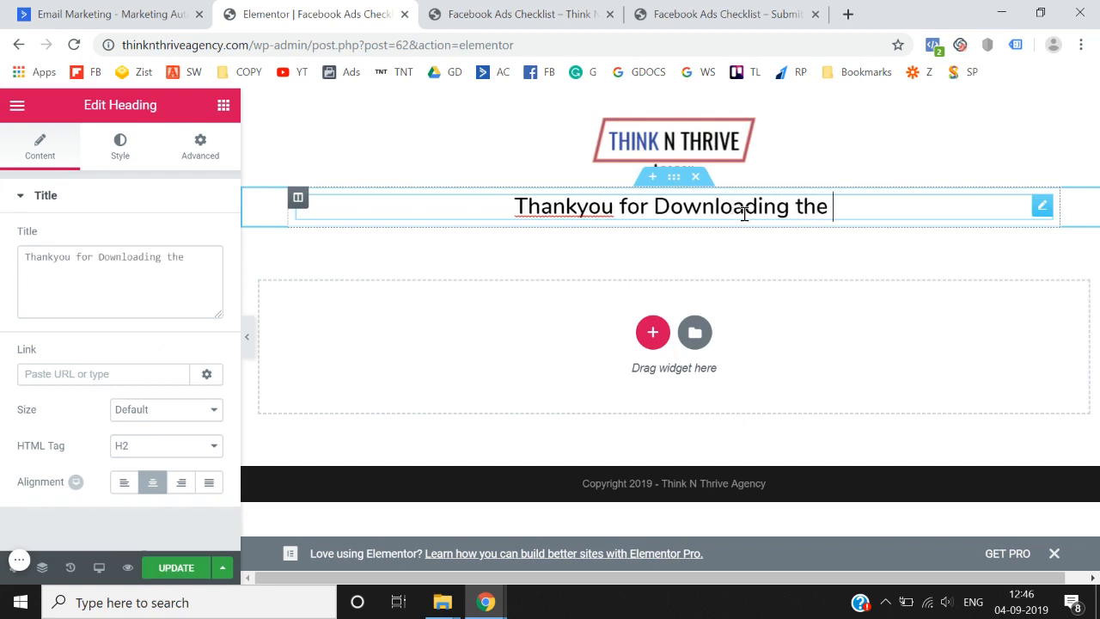
pyautogui.write('Checklkis')
pyautogui.press('BackSpace')
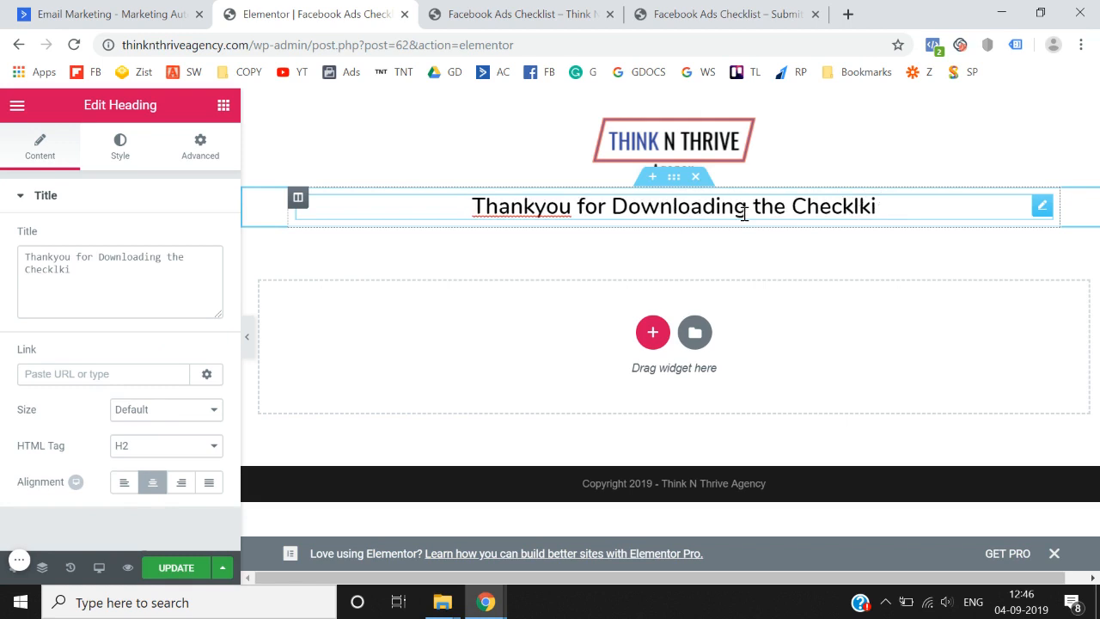
pyautogui.press('BackSpace')
pyautogui.press('BackSpace')
pyautogui.write('ist.')
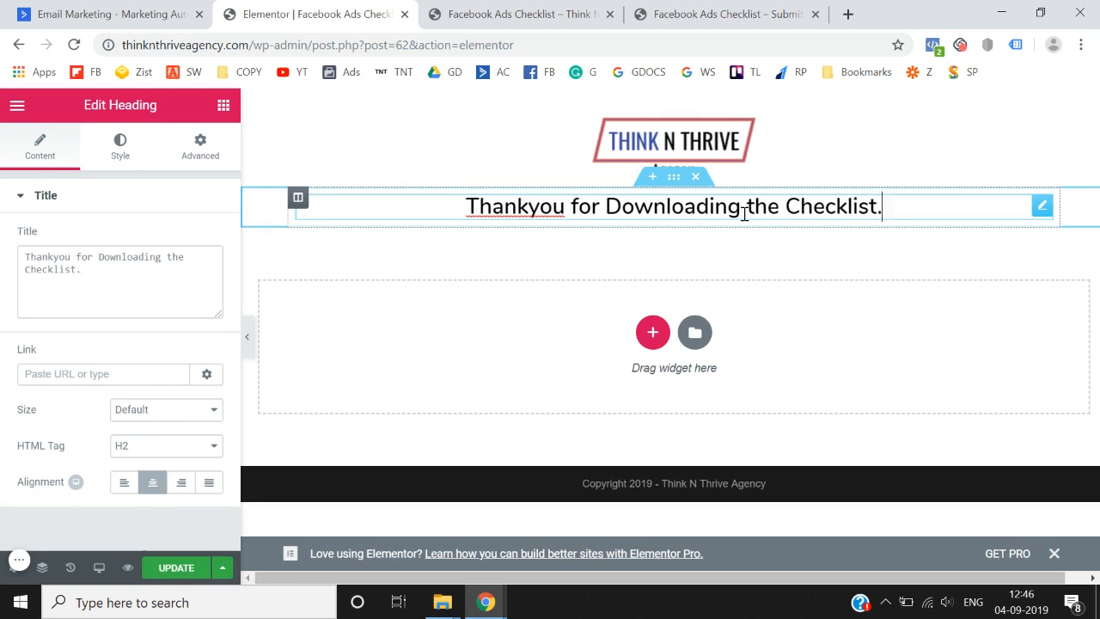
pyautogui.hotkey('shift', 'Return')
pyautogui.write('Please che')
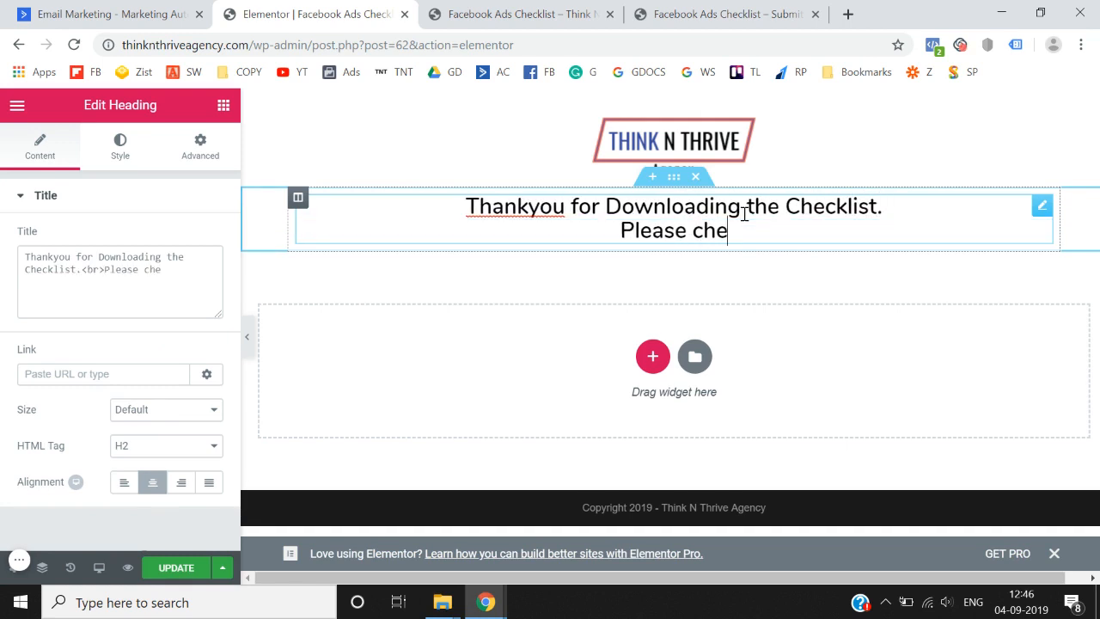
pyautogui.write('ck your email')
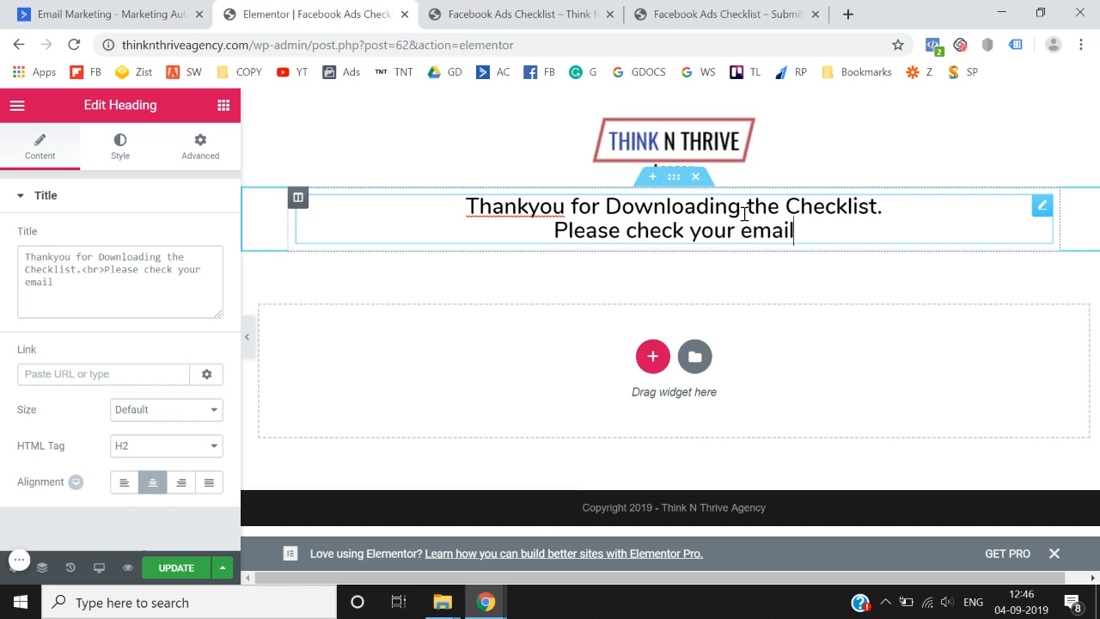
pyautogui.write(' for the ')
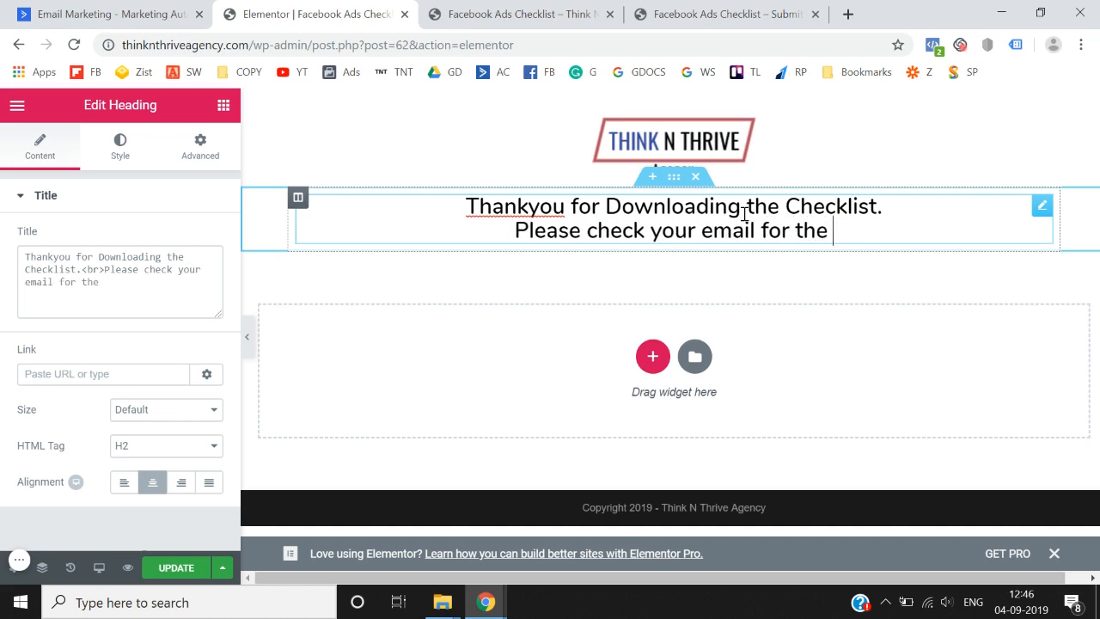
pyautogui.write('download link')
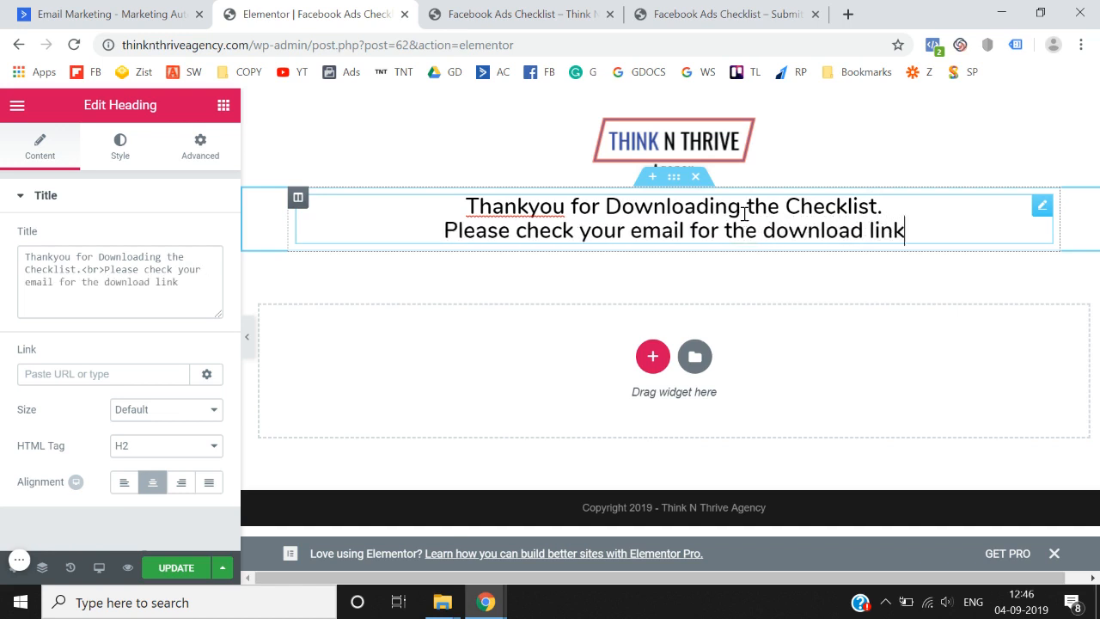
pyautogui.write('.')
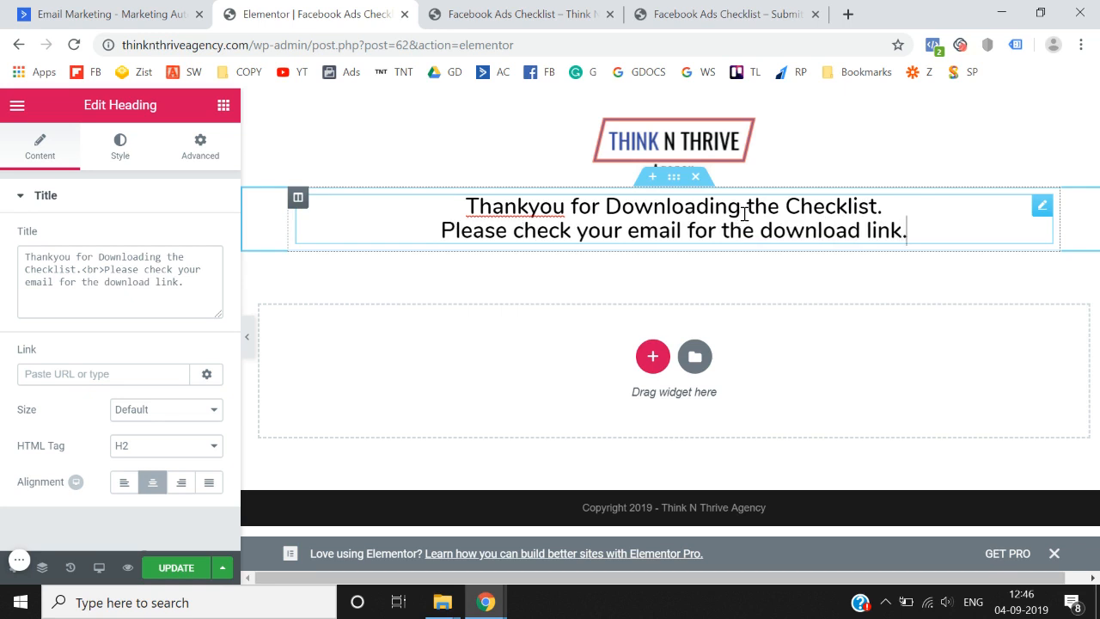
pyautogui.click(159, 574)
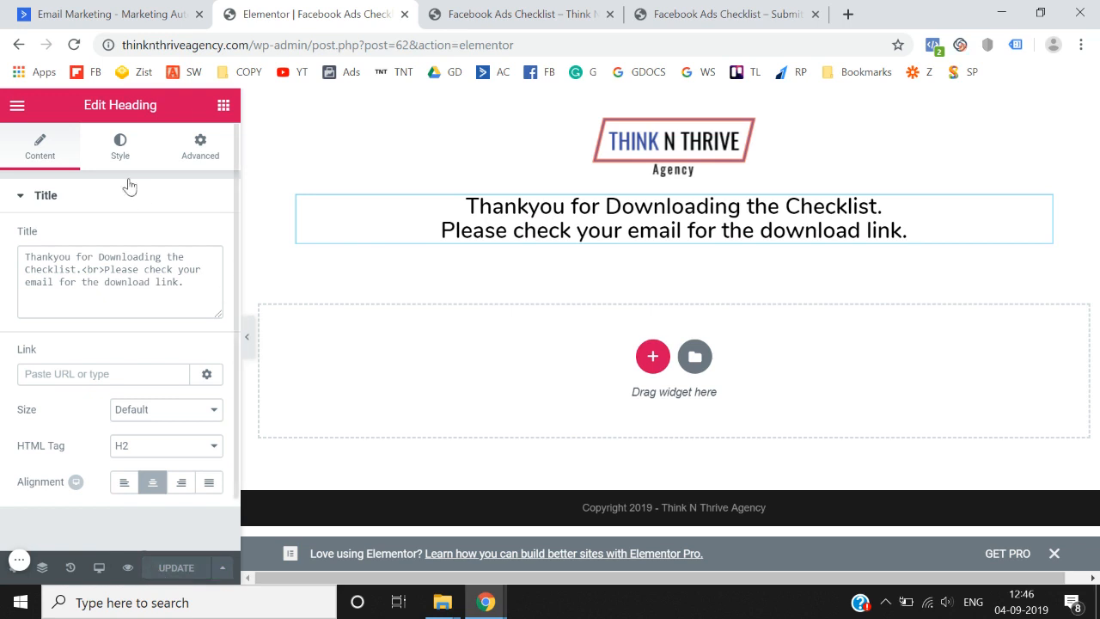
pyautogui.click(13, 108)
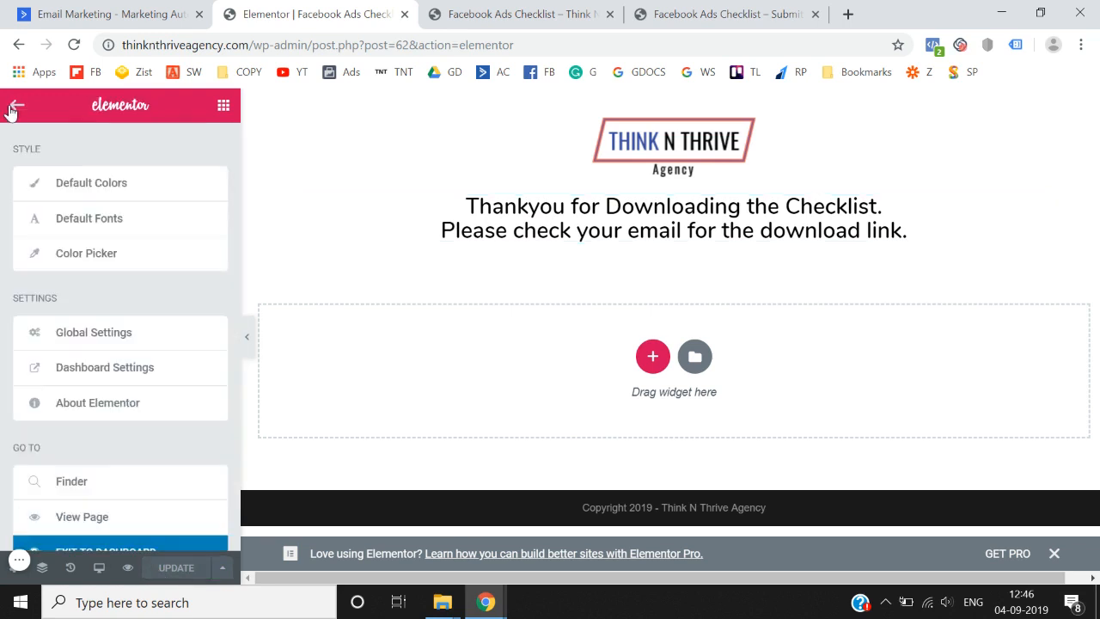
# - Exit Elementor to the dashboard and open the live /thanks/ page in a new tab
pyautogui.click(96, 547)
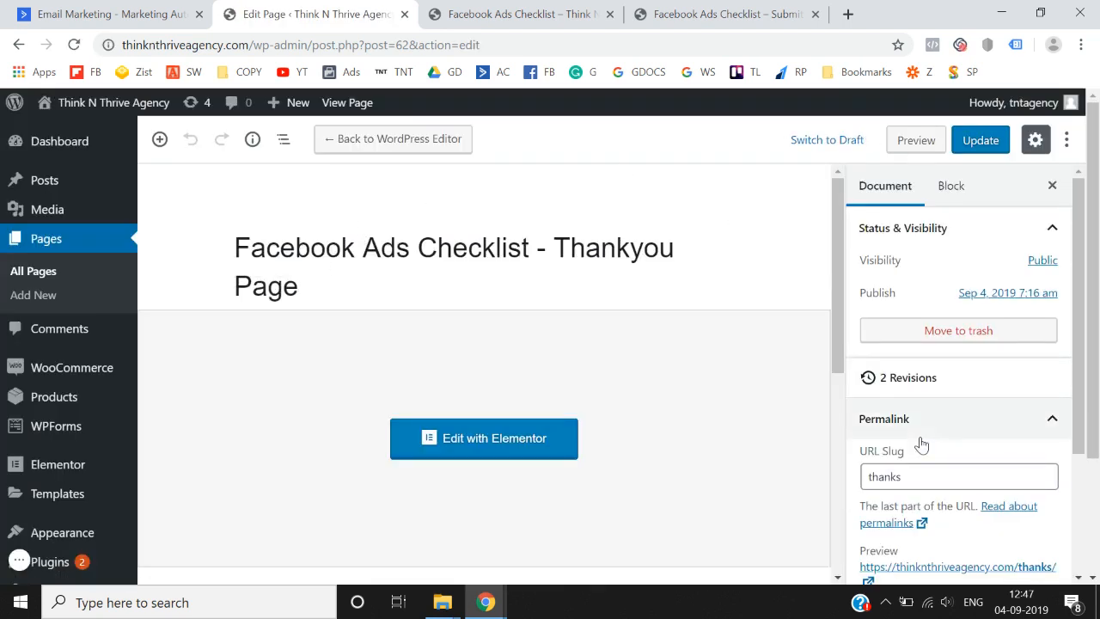
pyautogui.scroll(-1, 894, 477)
pyautogui.rightClick(898, 501)
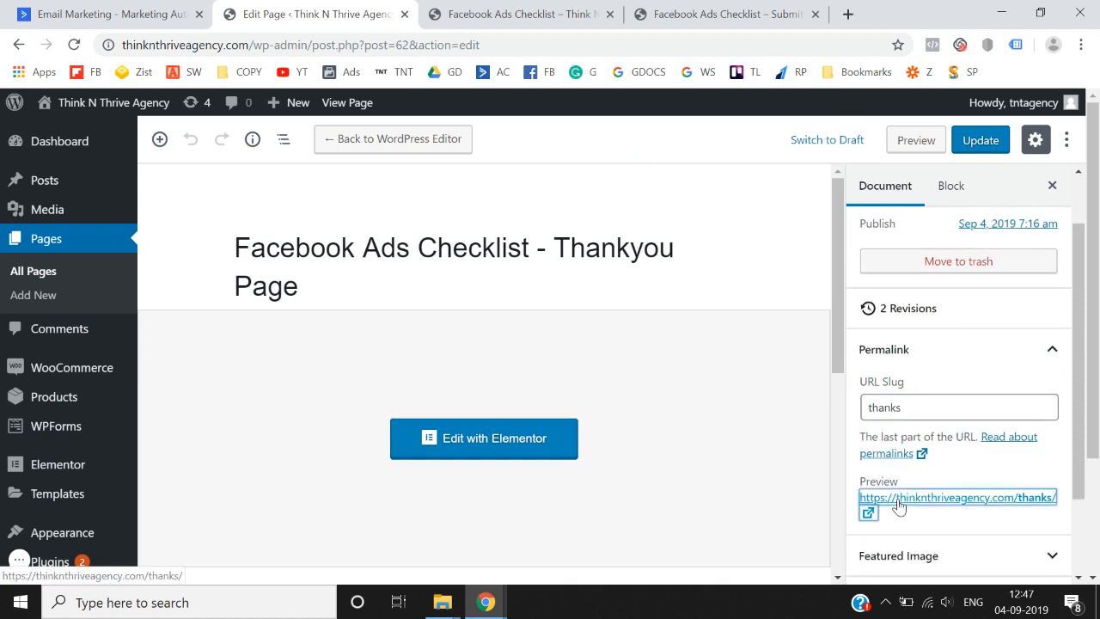
pyautogui.click(931, 372)
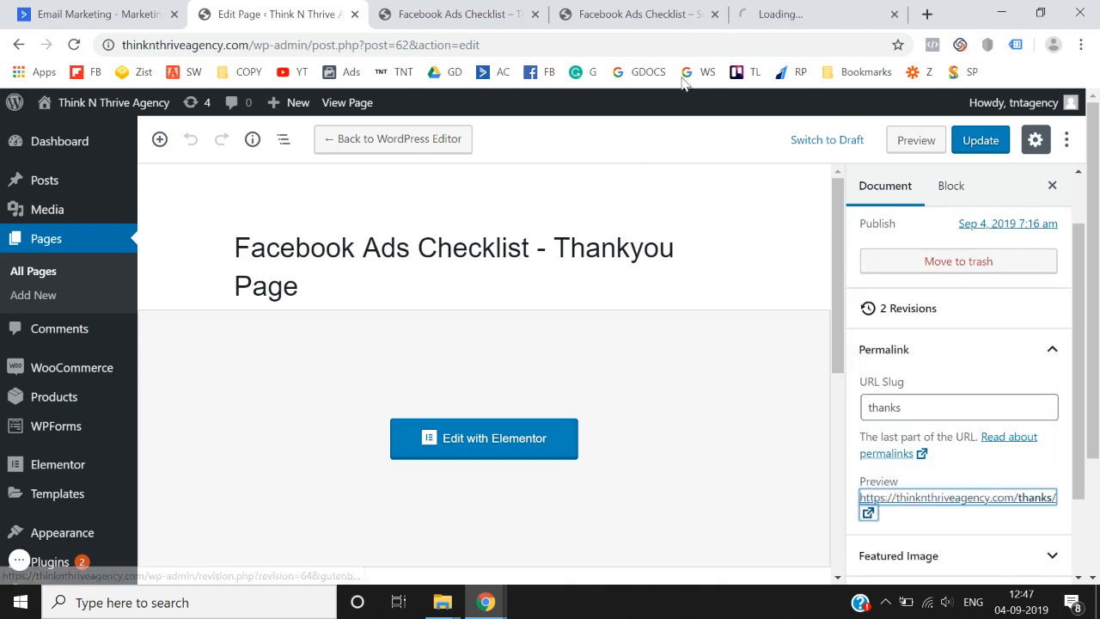
pyautogui.click(799, 11)
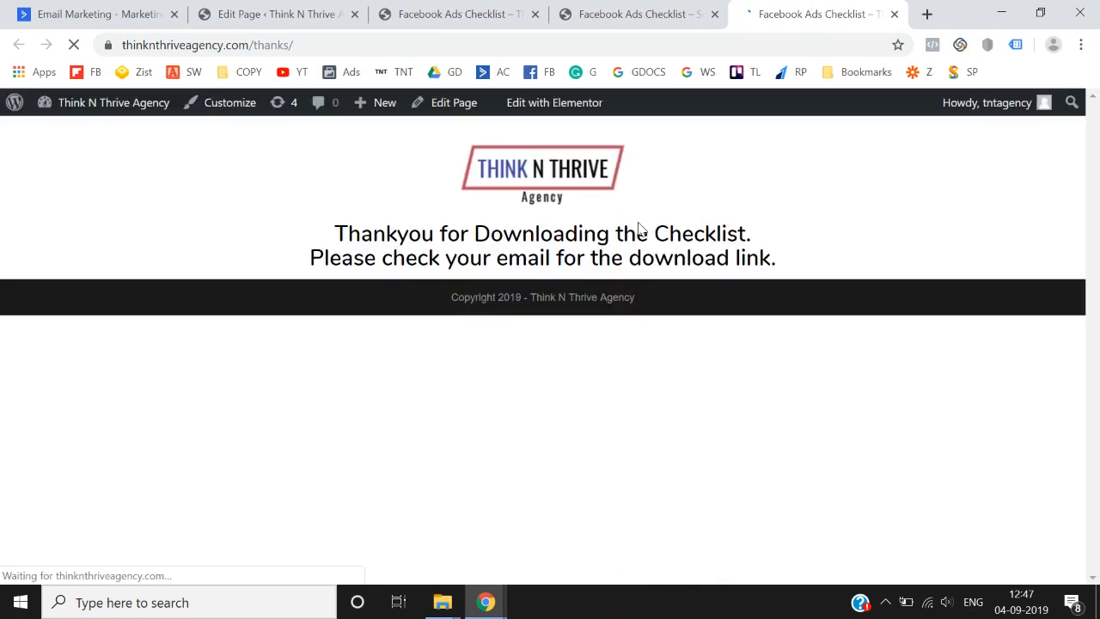
# - Close the WordPress Edit Page tab
pyautogui.click(492, 7)
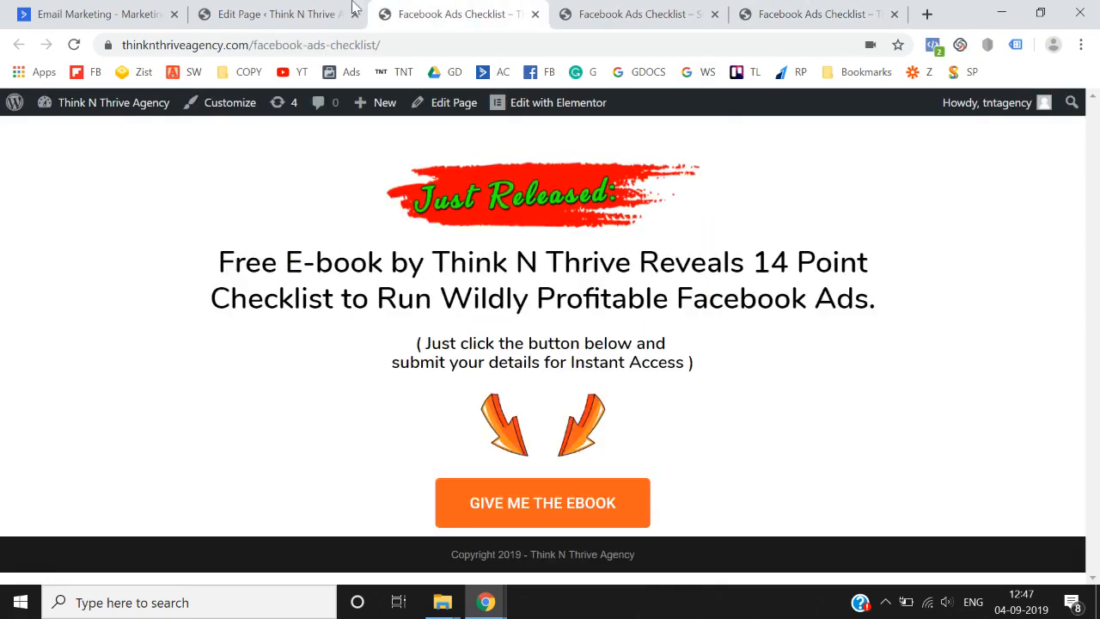
pyautogui.click(349, 14)
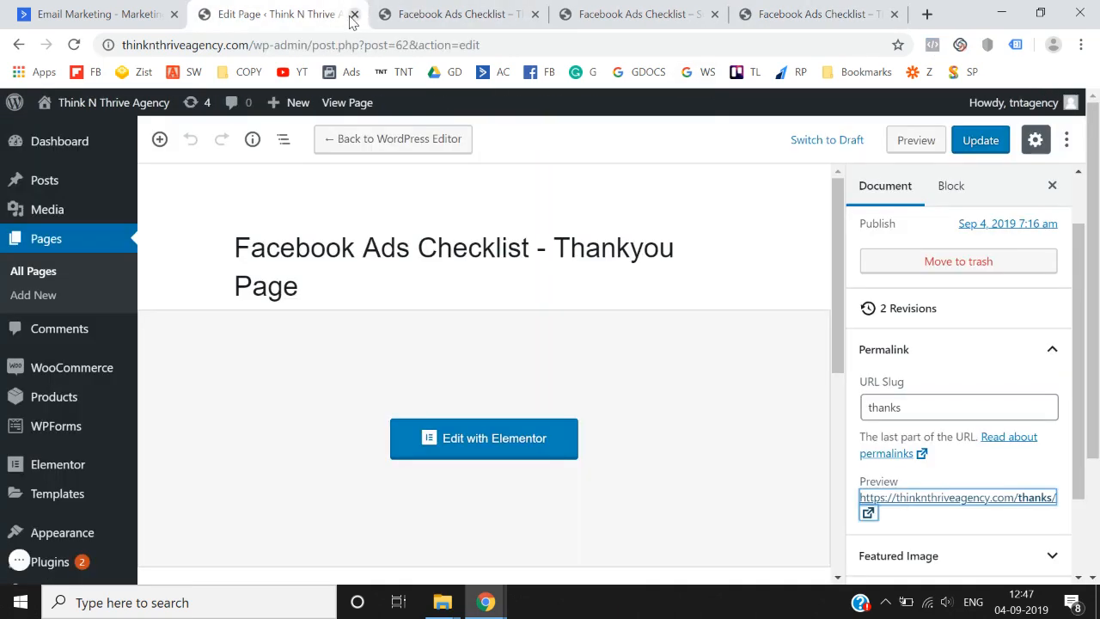
pyautogui.click(353, 15)
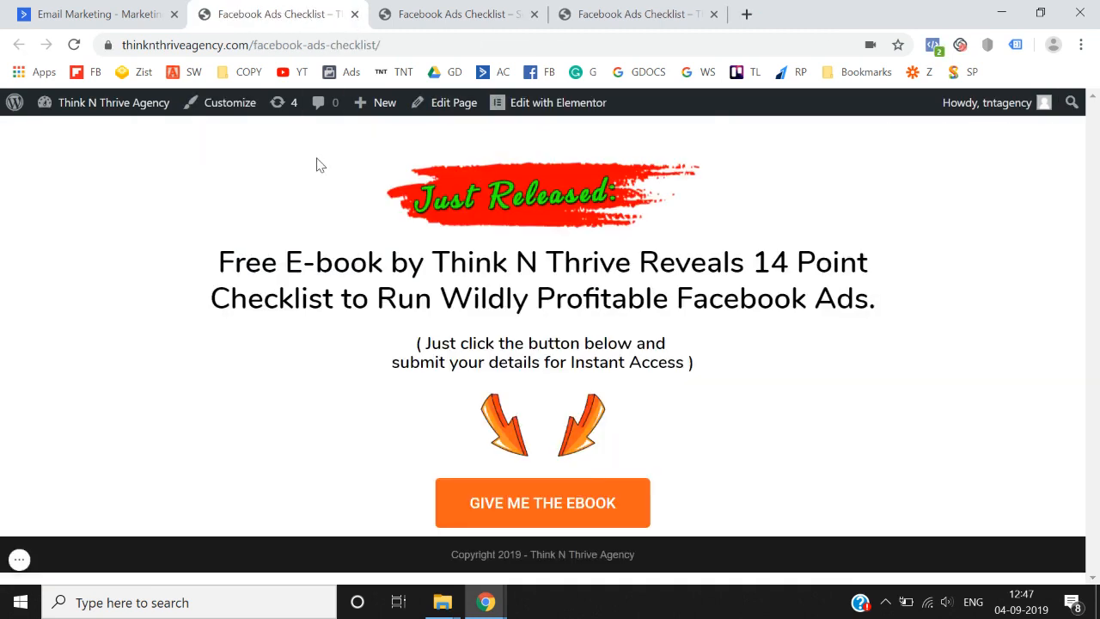
# - Review the landing, submit-form and thank-you pages, then switch to the ActiveCampaign site
pyautogui.click(440, 15)
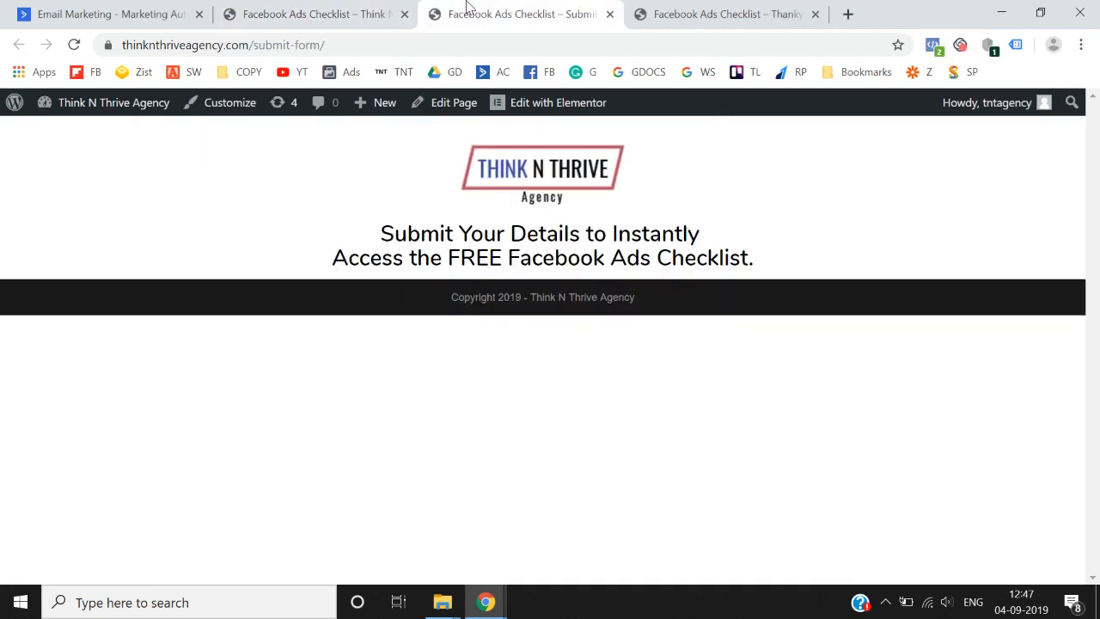
pyautogui.click(687, 13)
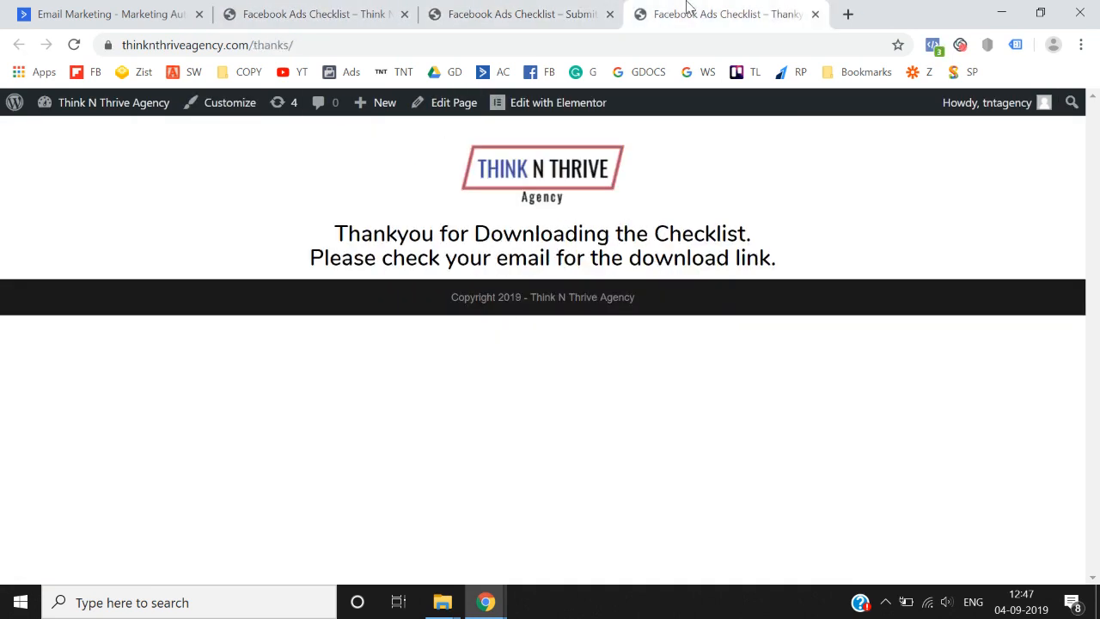
pyautogui.click(503, 10)
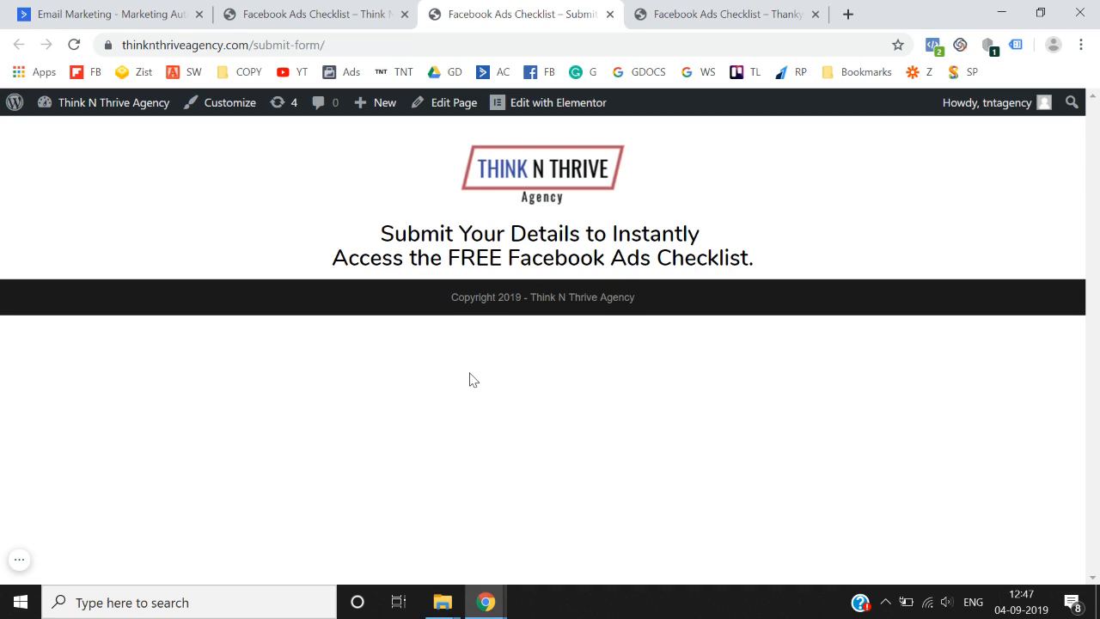
pyautogui.click(715, 11)
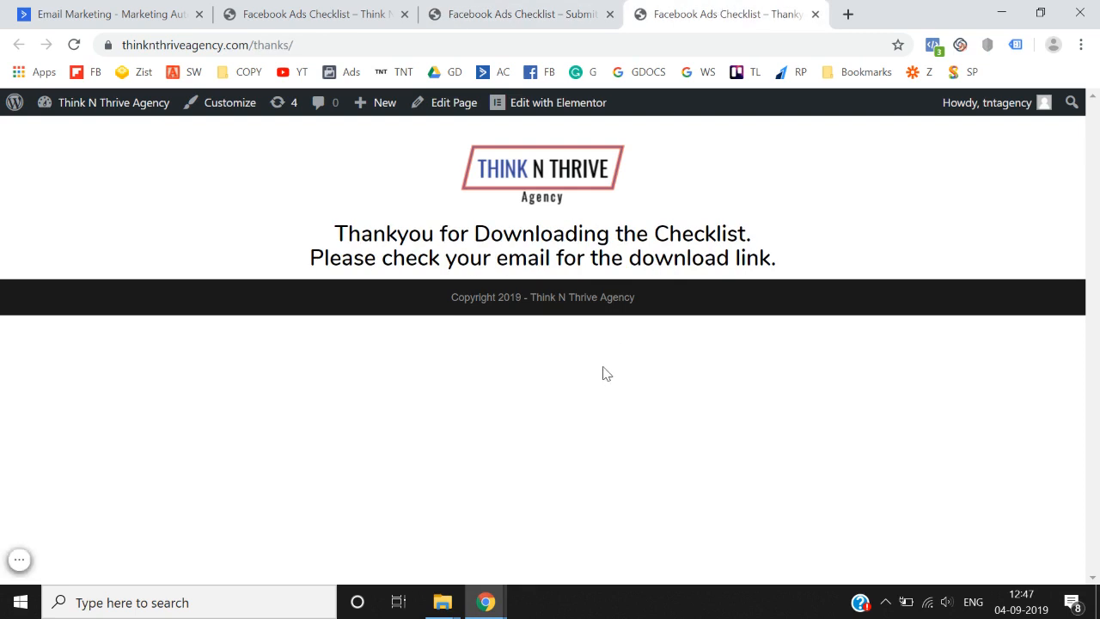
pyautogui.click(564, 9)
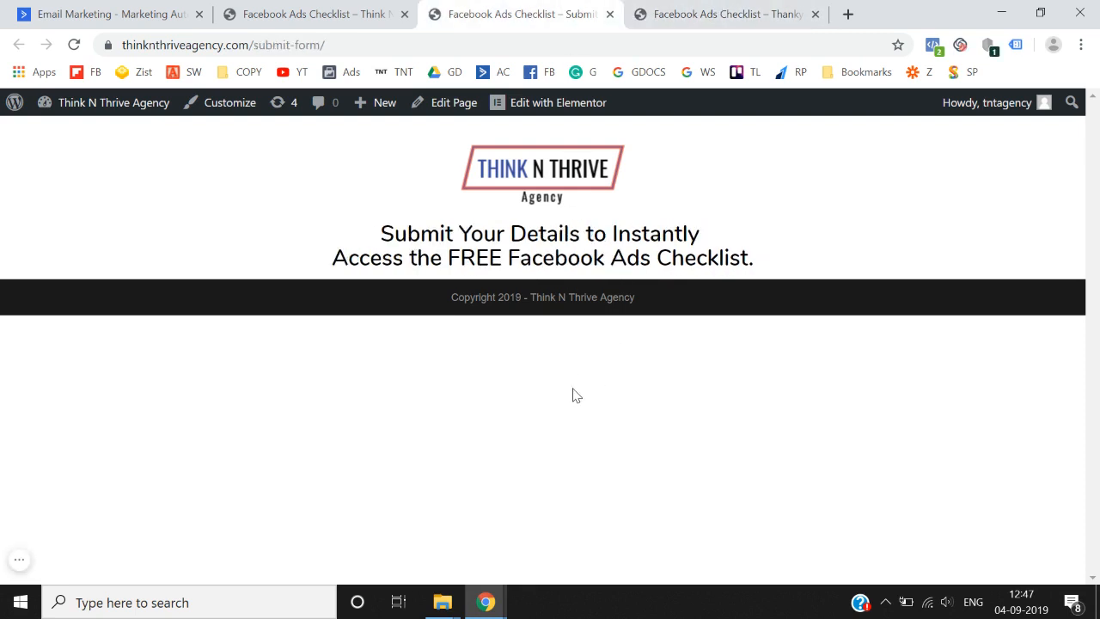
pyautogui.click(766, 7)
pyautogui.click(344, 5)
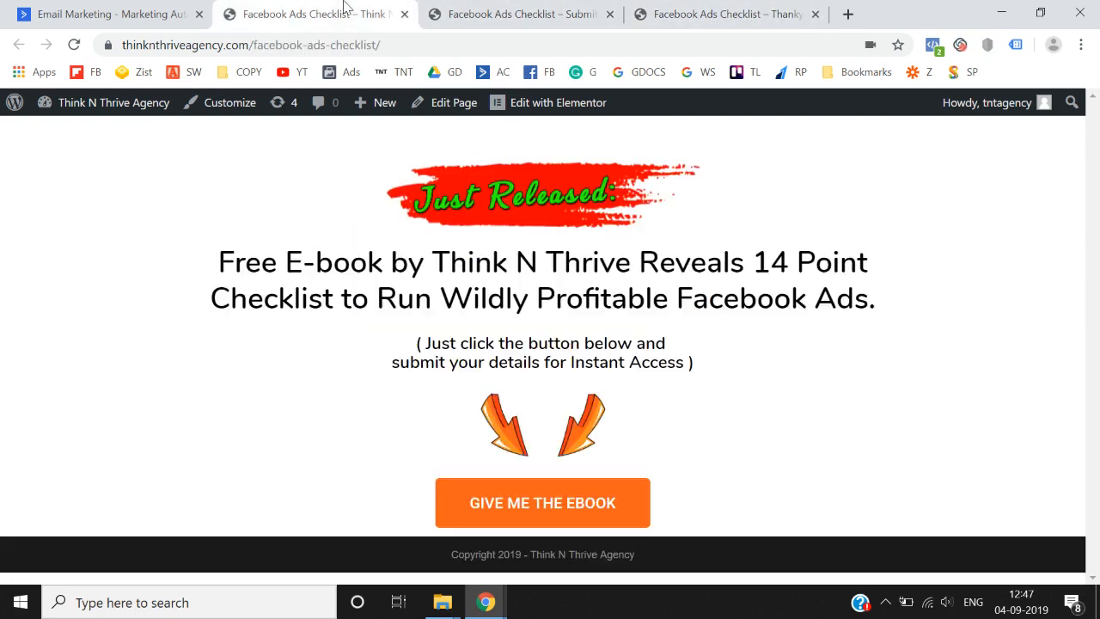
pyautogui.click(515, 11)
pyautogui.click(679, 10)
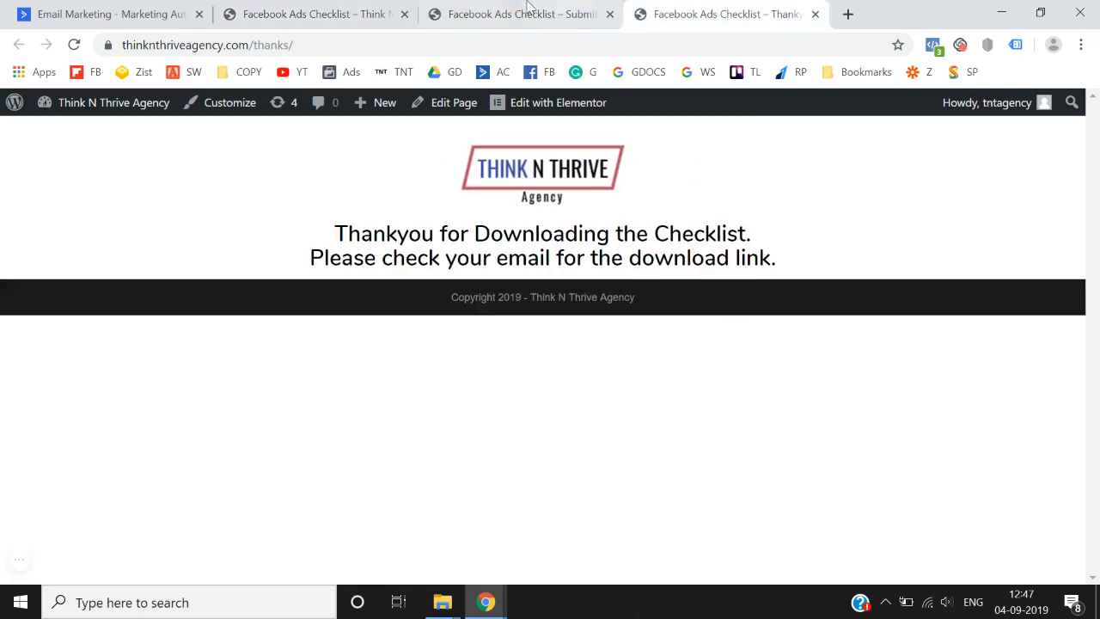
pyautogui.click(326, 7)
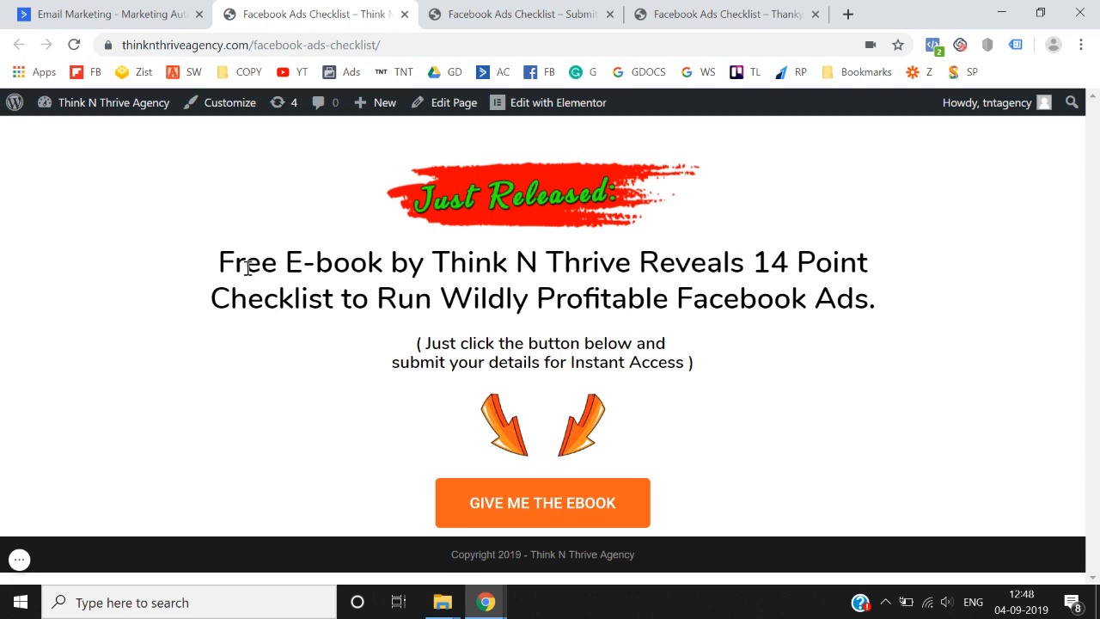
pyautogui.click(135, 10)
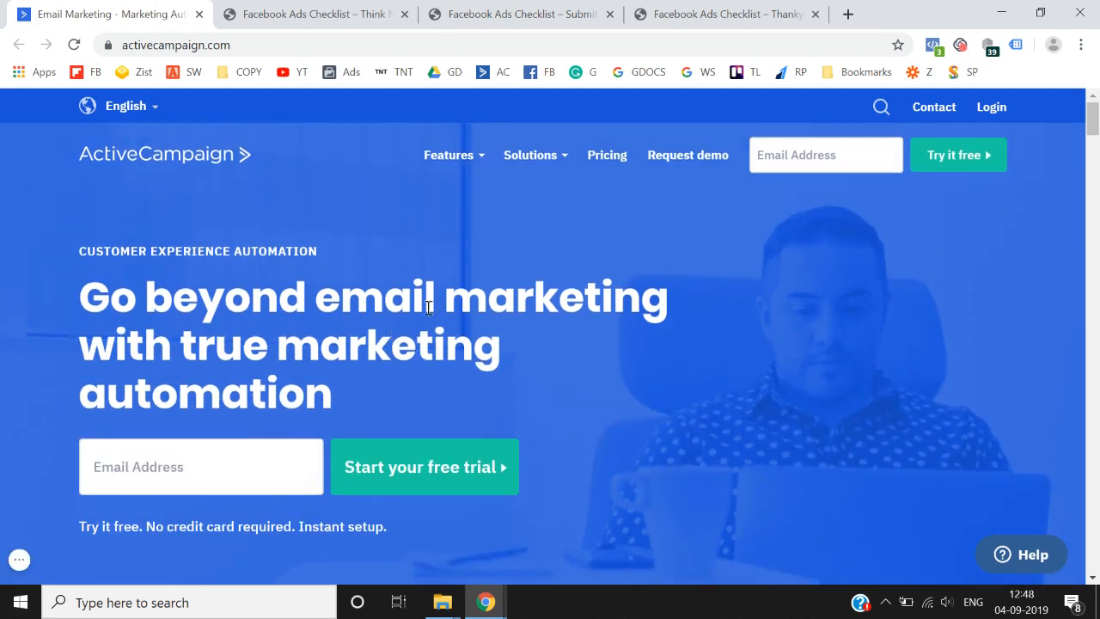
pyautogui.click(608, 160)
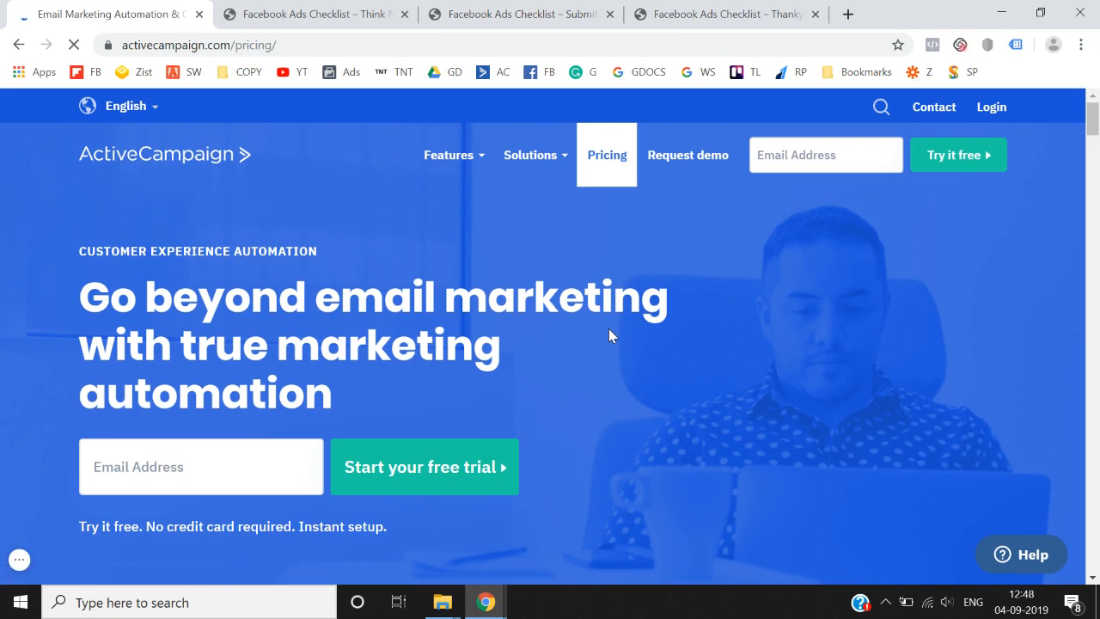
pyautogui.scroll(-2, 398, 393)
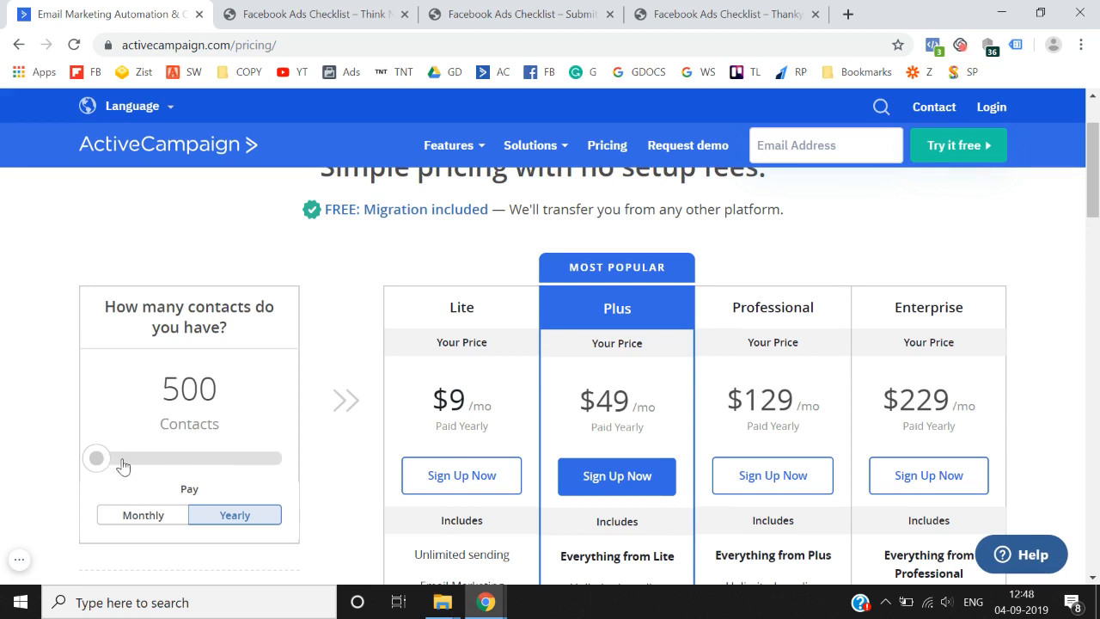
pyautogui.scroll(-5, 409, 429)
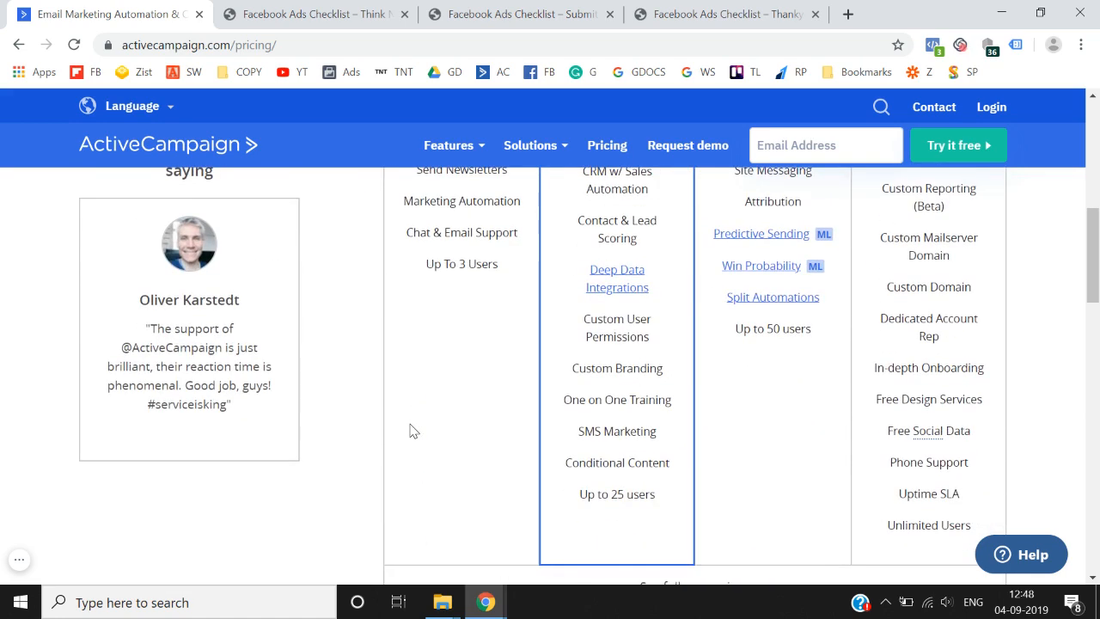
pyautogui.scroll(5, 410, 429)
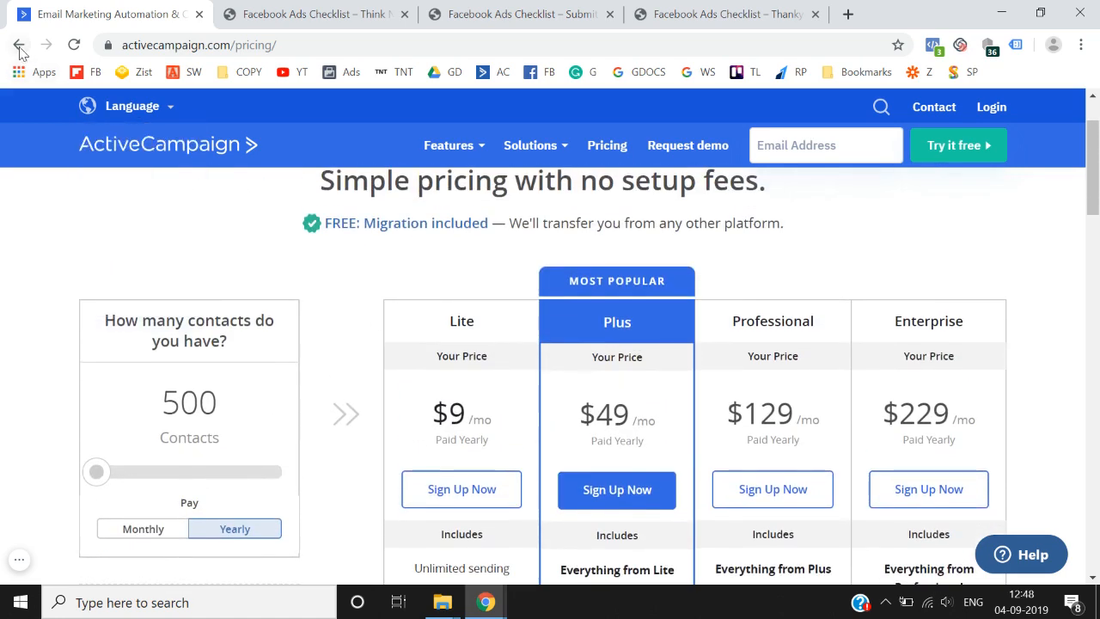
pyautogui.click(20, 48)
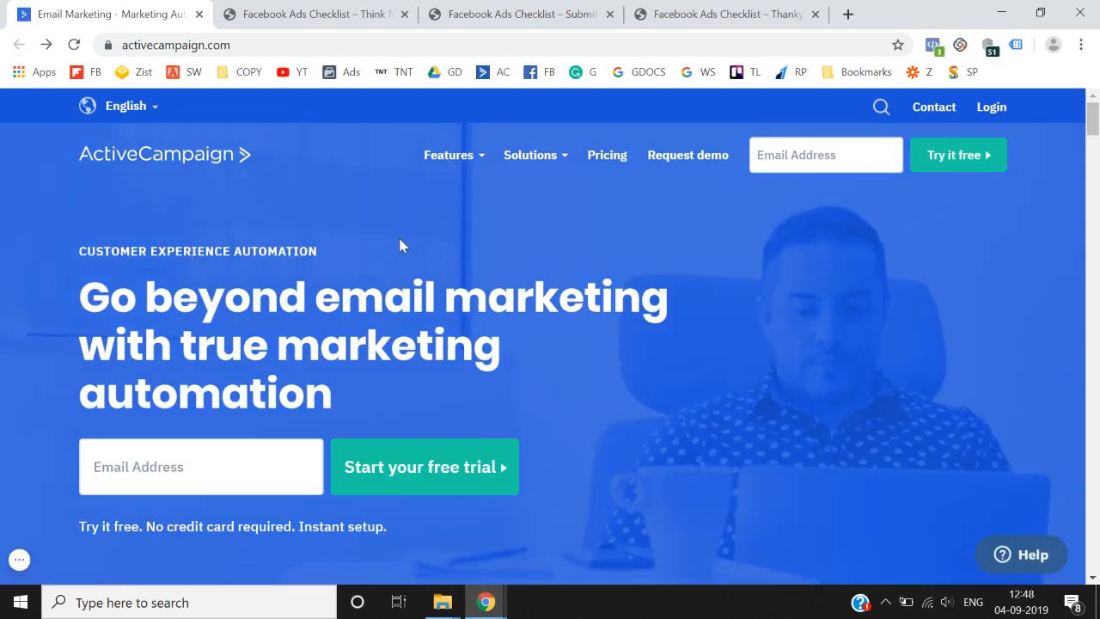
# - Enter the trial e-mail address to start the ActiveCampaign free trial
pyautogui.scroll(-1, 399, 245)
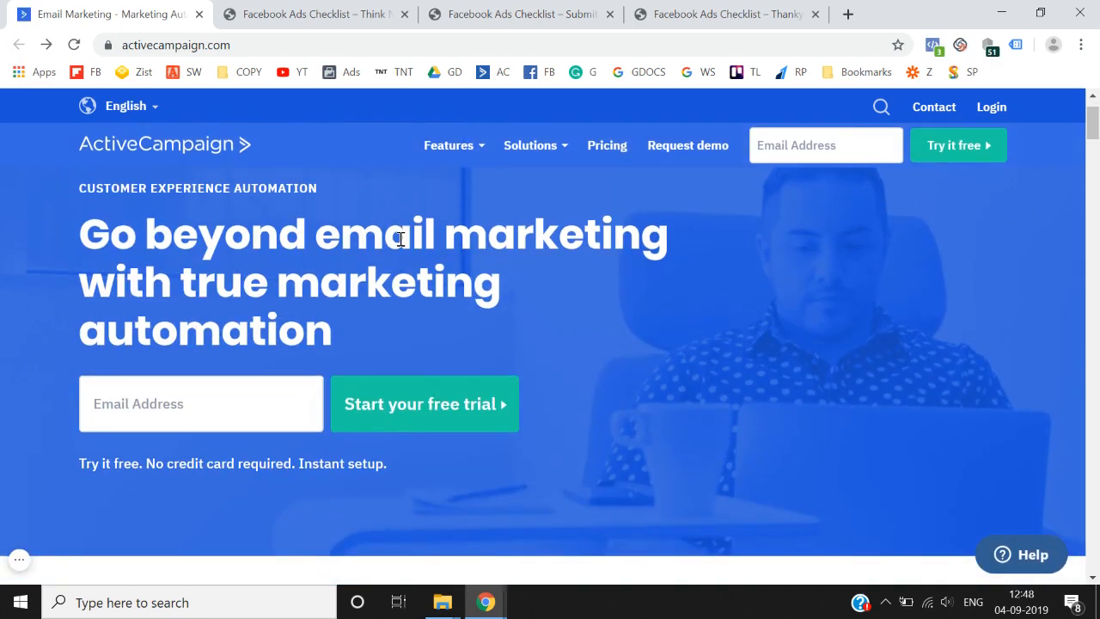
pyautogui.click(171, 397)
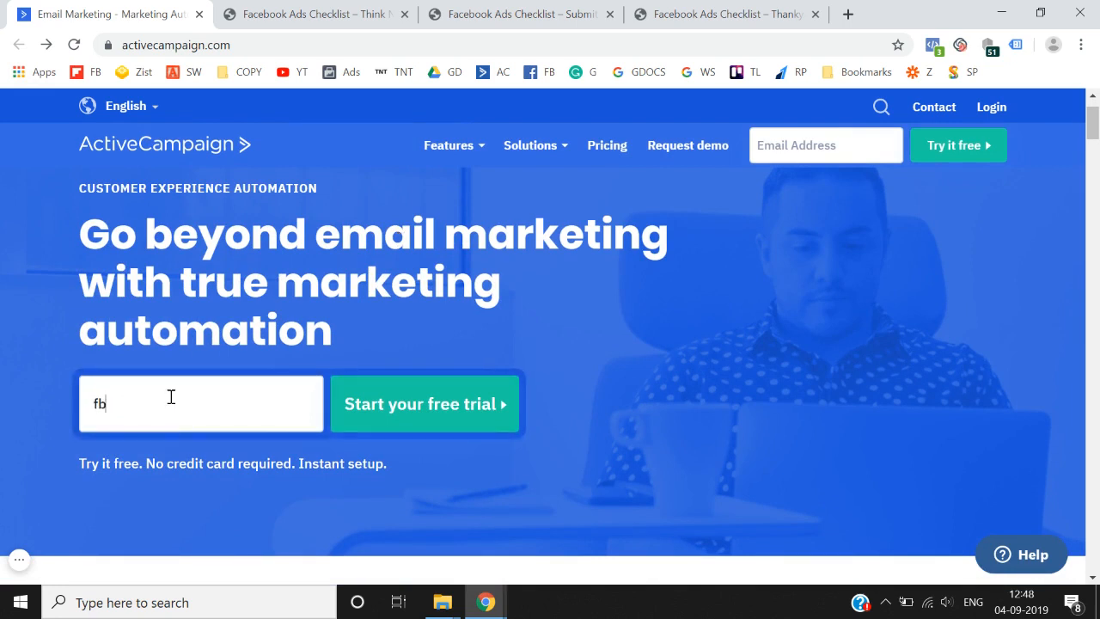
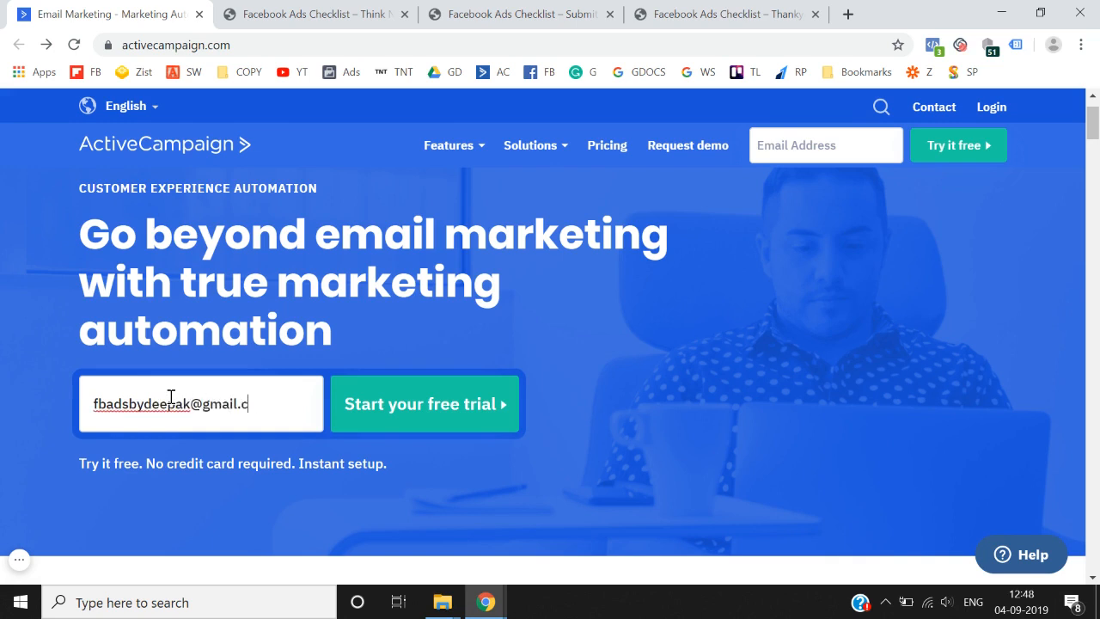
pyautogui.press('Return')
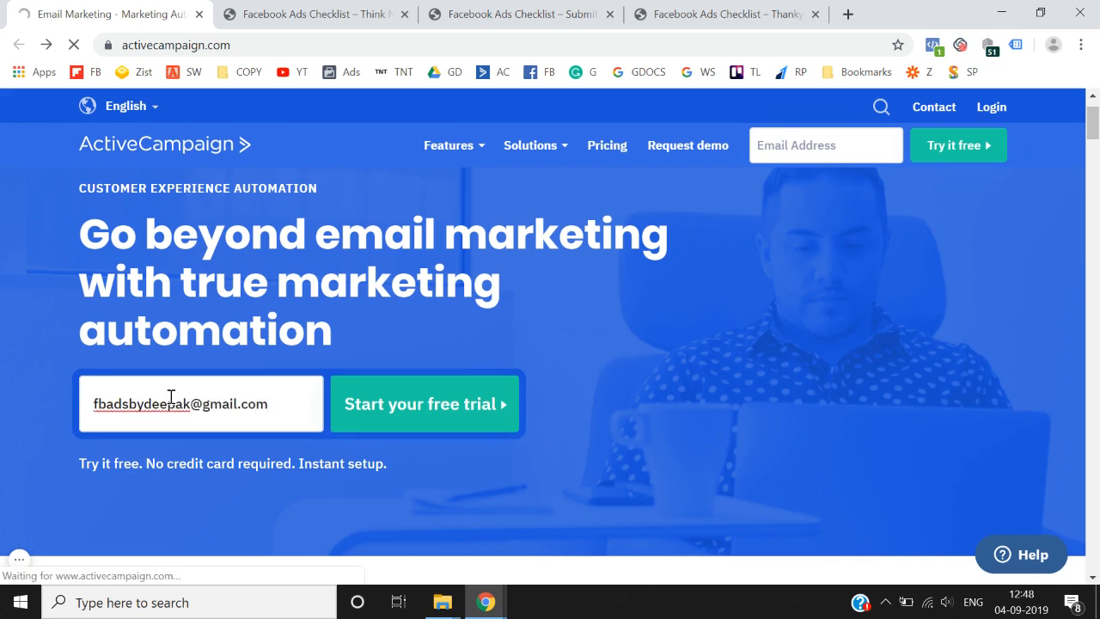
# - Enter the account holder's full name and continue signup
pyautogui.scroll(-2, 390, 396)
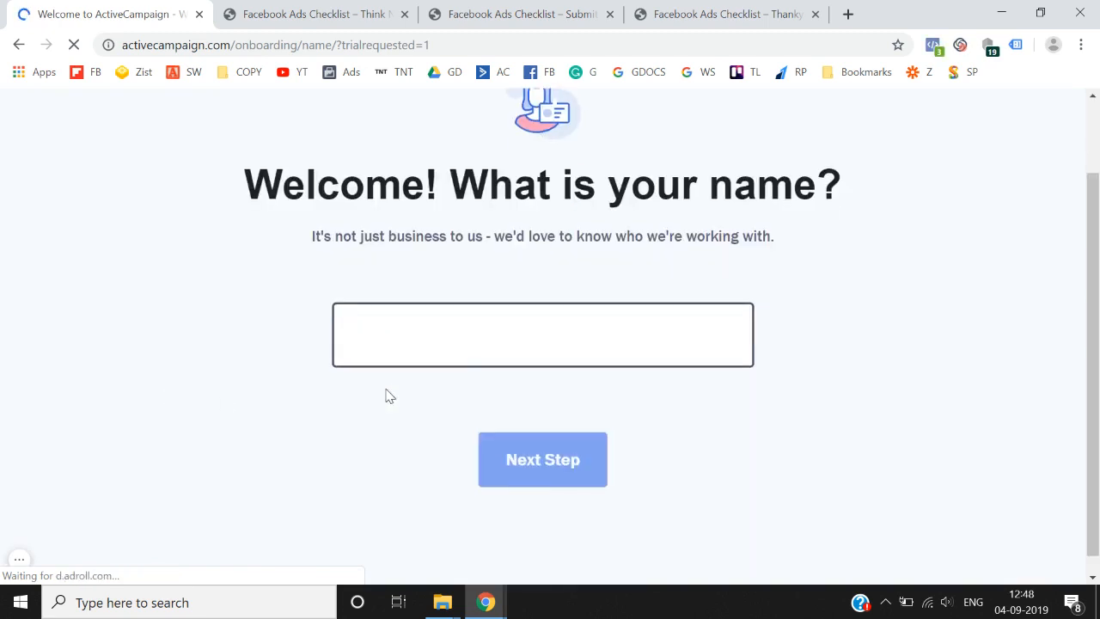
pyautogui.write('Deepak S')
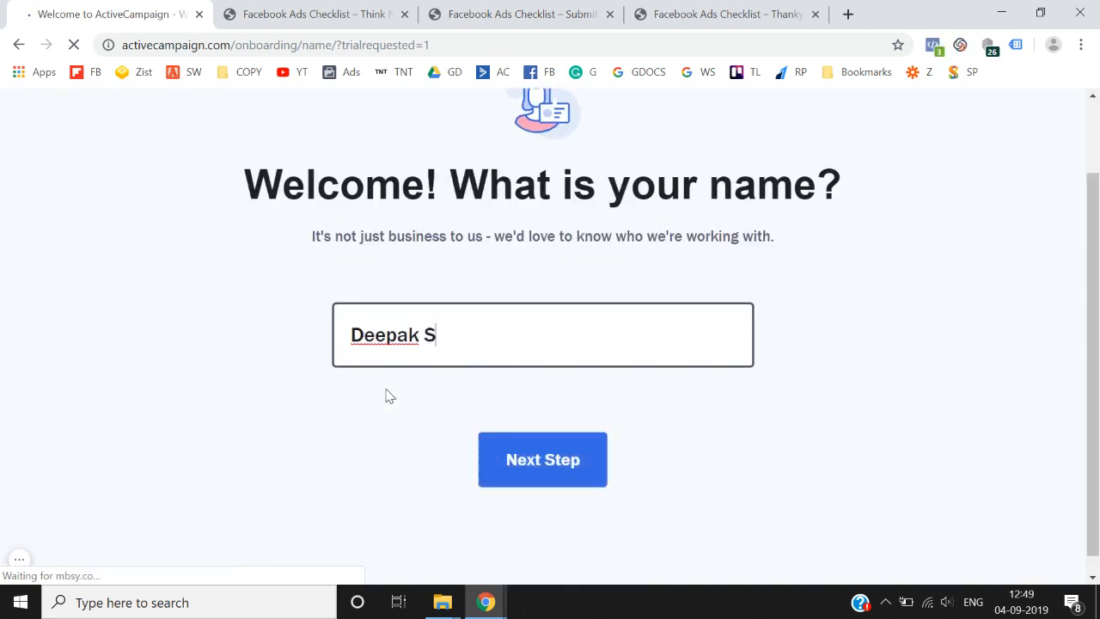
pyautogui.write('ingh')
pyautogui.click(558, 450)
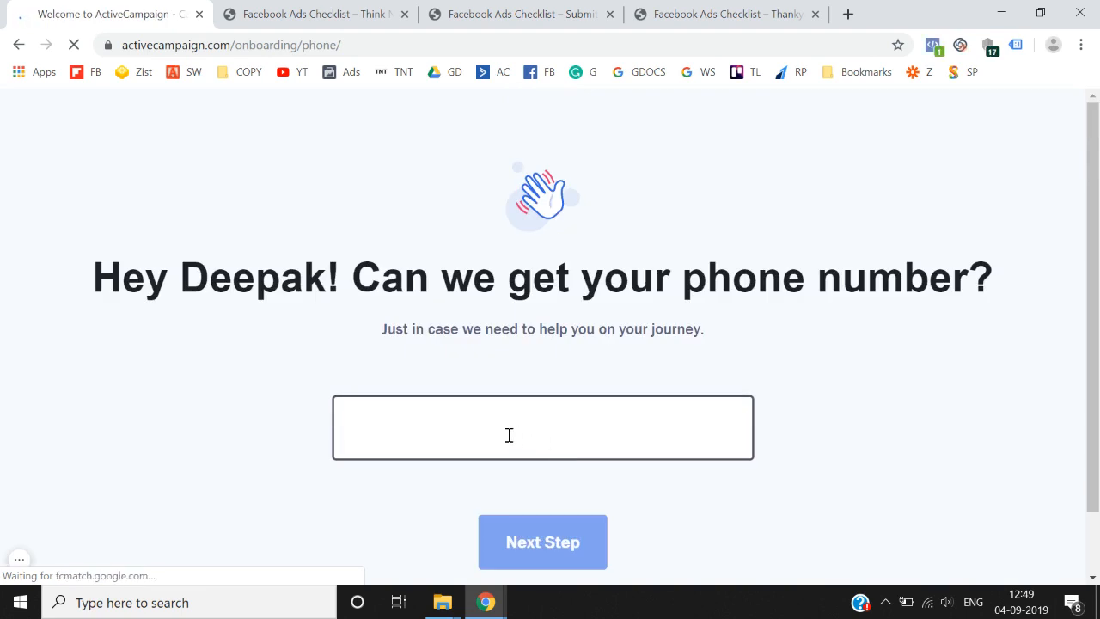
# - Enter the account holder's phone number and continue to business details
pyautogui.scroll(-1, 508, 436)
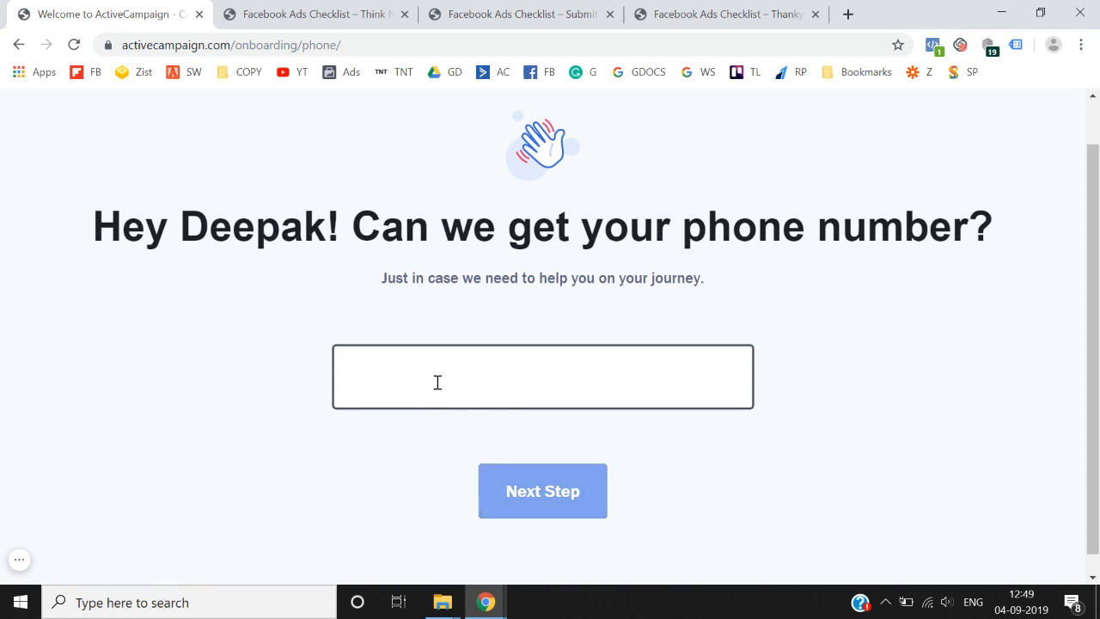
pyautogui.write('8999')
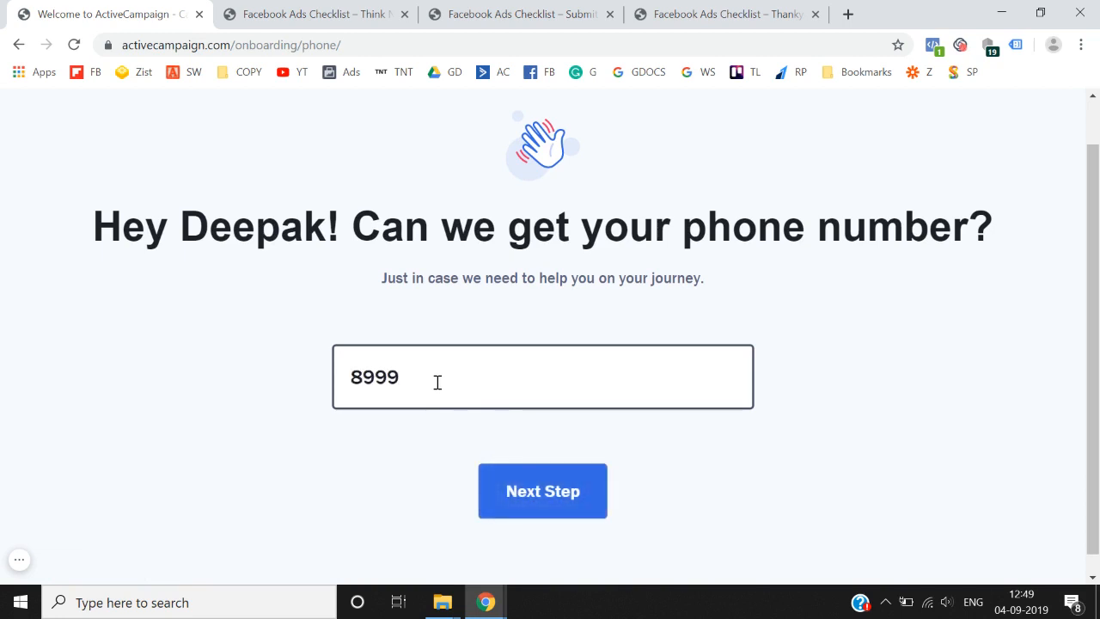
pyautogui.write('89999')
pyautogui.click(540, 504)
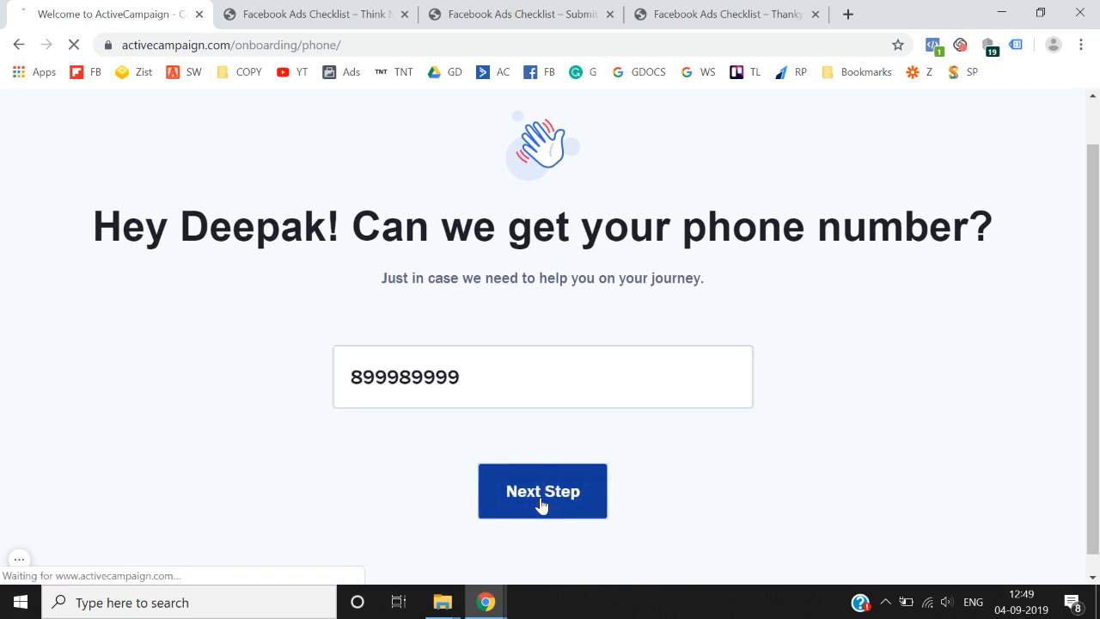
pyautogui.scroll(-3, 541, 505)
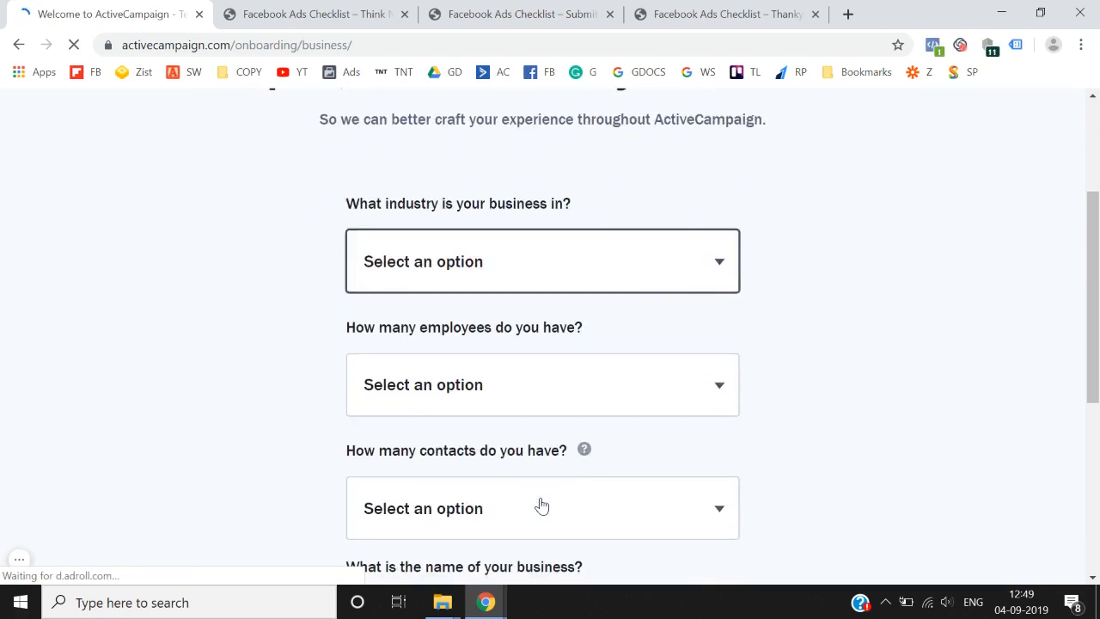
# - Choose Consulting / Agency industry, 6-20 employees and fewer than 500 contacts
pyautogui.click(651, 280)
pyautogui.press('e')
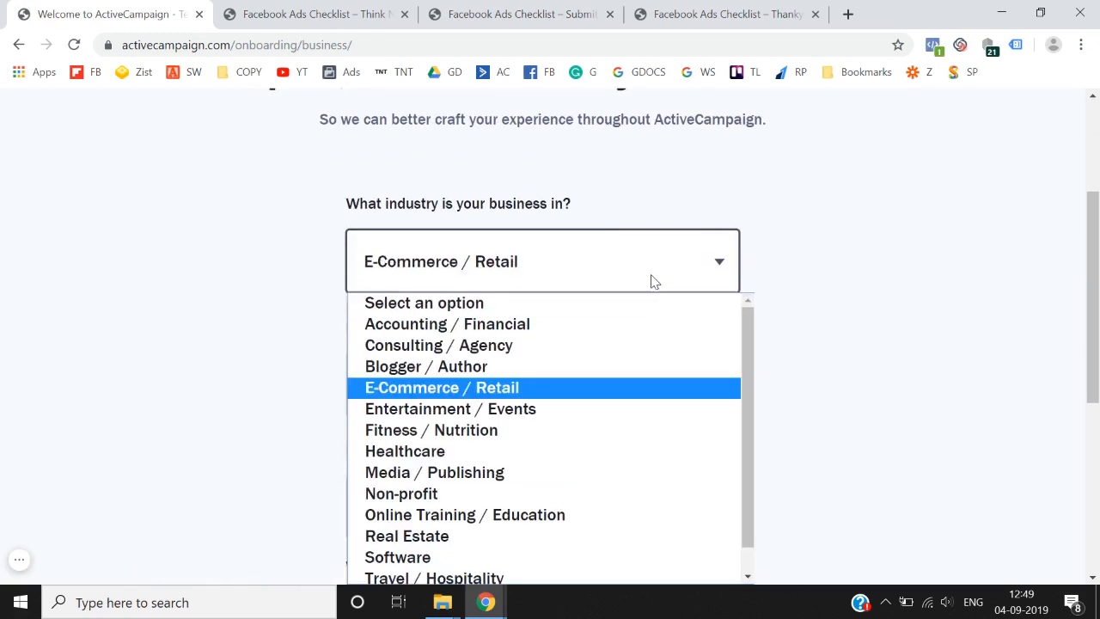
pyautogui.press('e')
pyautogui.press('e')
pyautogui.press('e')
pyautogui.press('e')
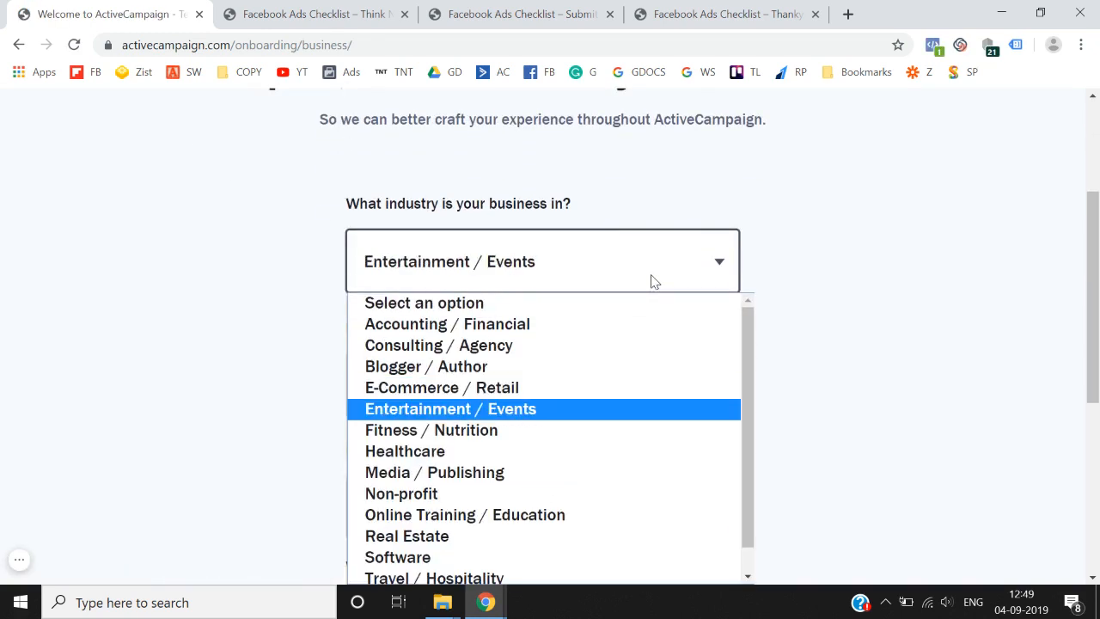
pyautogui.press('Up')
pyautogui.press('Up')
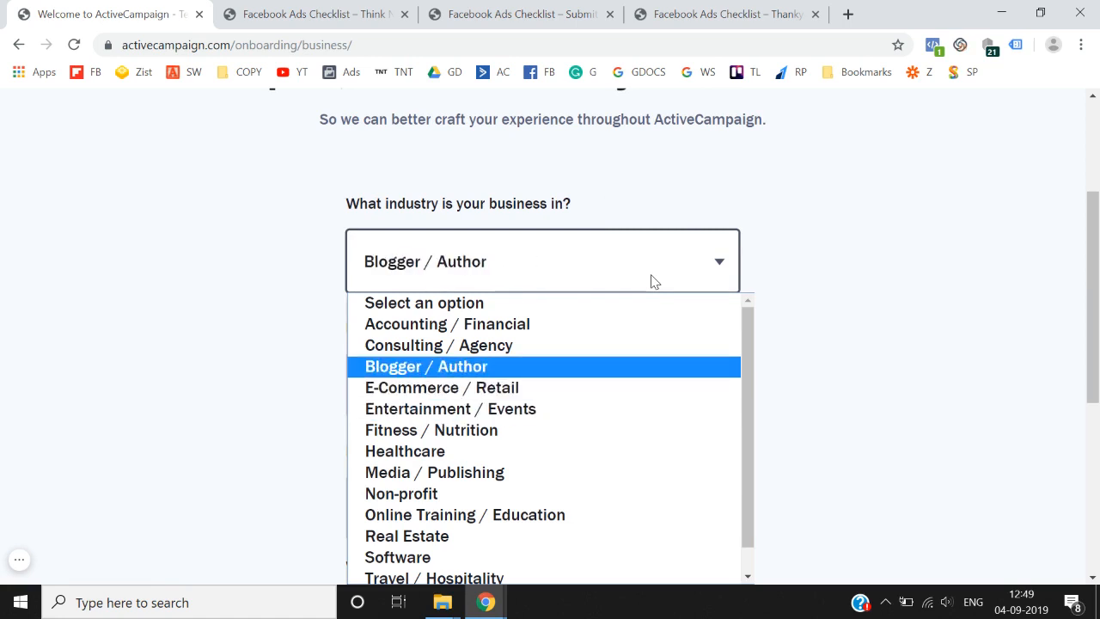
pyautogui.press('Return')
pyautogui.scroll(-1, 650, 280)
pyautogui.click(624, 287)
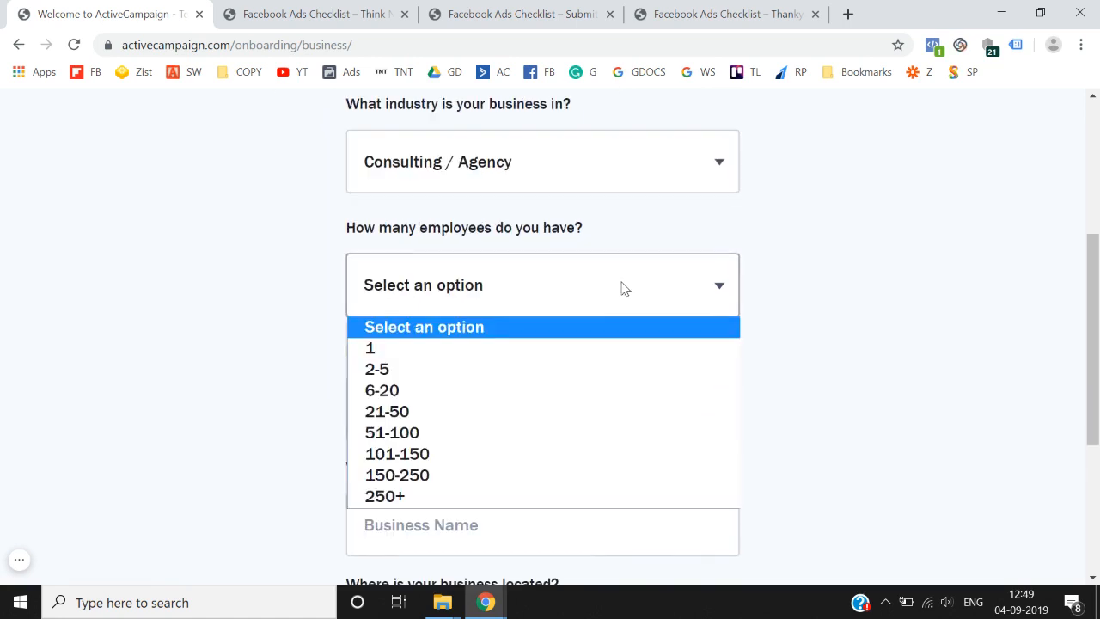
pyautogui.click(477, 391)
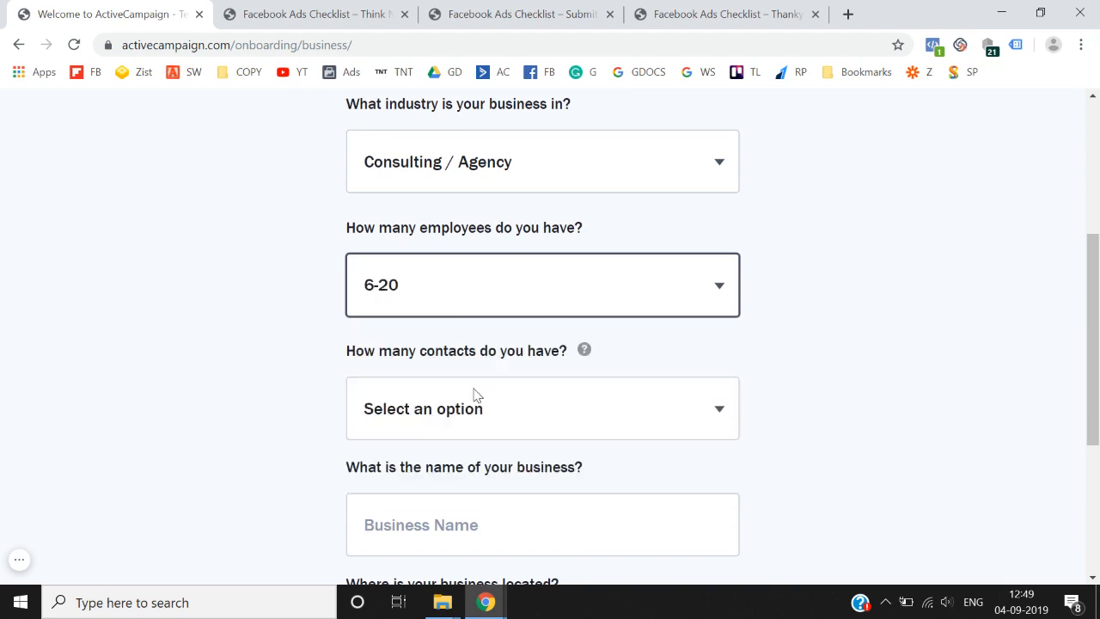
pyautogui.scroll(-1, 477, 394)
pyautogui.click(553, 318)
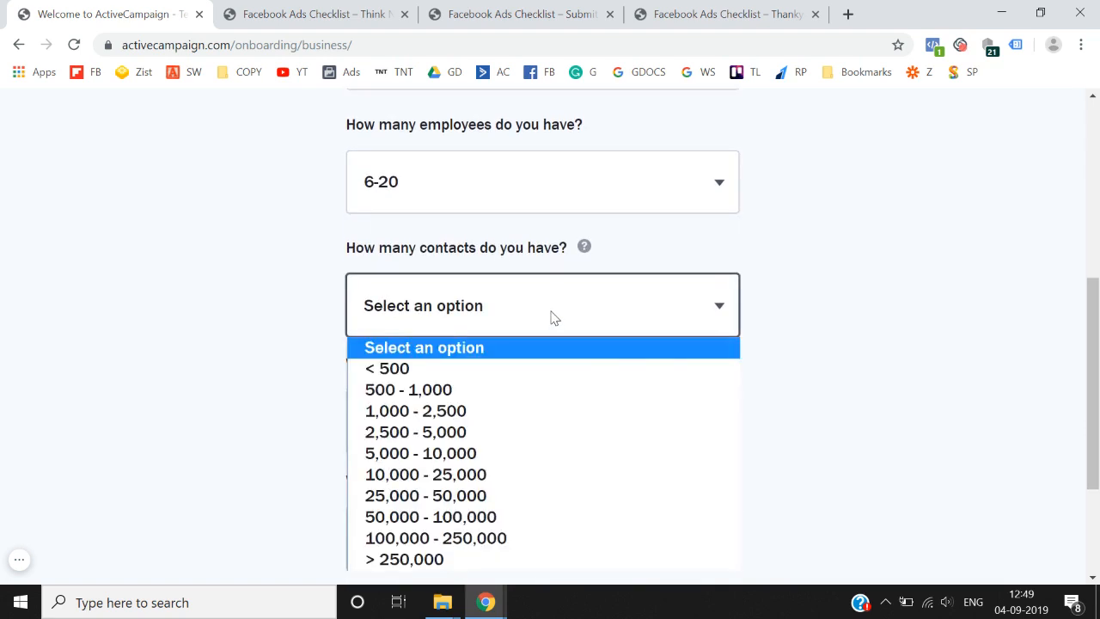
pyautogui.click(507, 369)
# - Enter business name 'Think', accept the suggested name with Delhi location, and continue
pyautogui.scroll(-2, 246, 408)
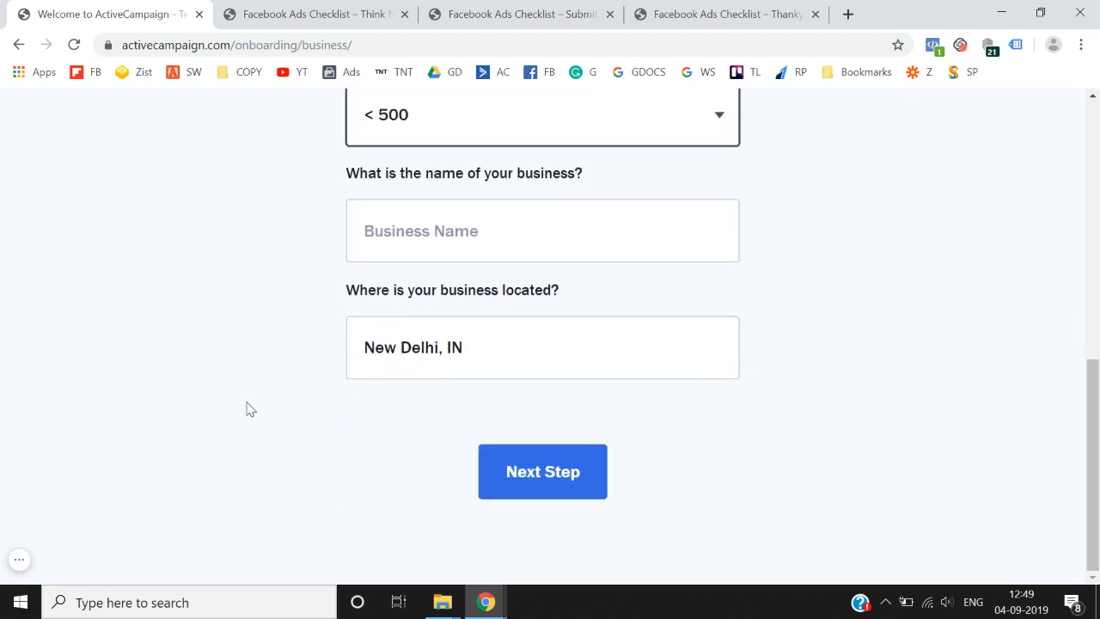
pyautogui.click(507, 247)
pyautogui.write('Think')
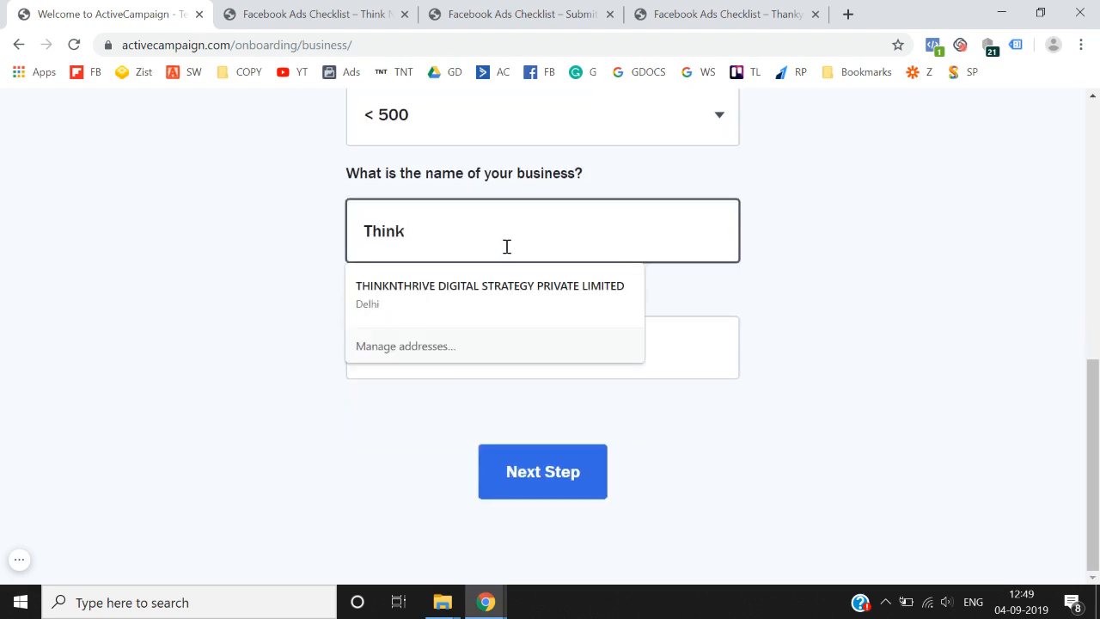
pyautogui.click(500, 290)
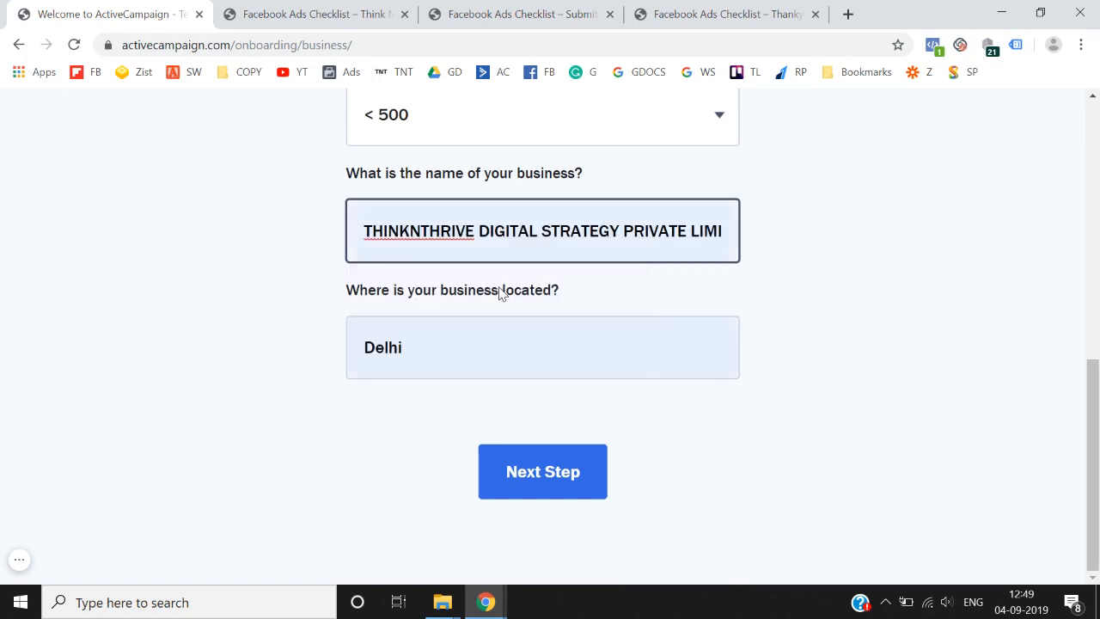
pyautogui.click(542, 490)
# - Pick Something else as the goal and skip the other-tools step
pyautogui.scroll(-2, 681, 491)
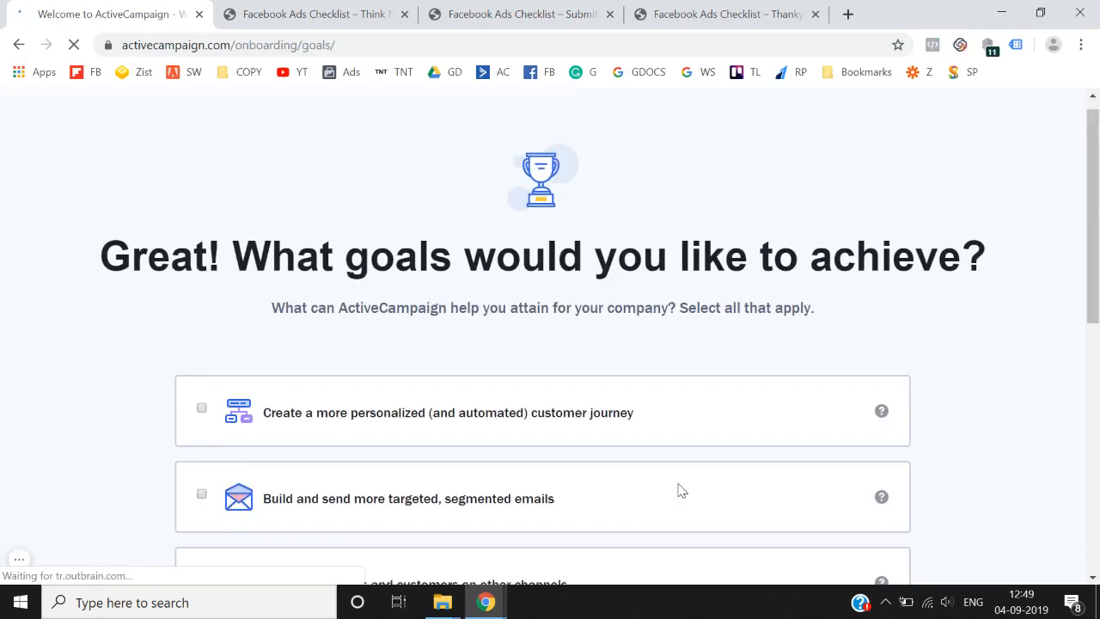
pyautogui.scroll(2, 564, 350)
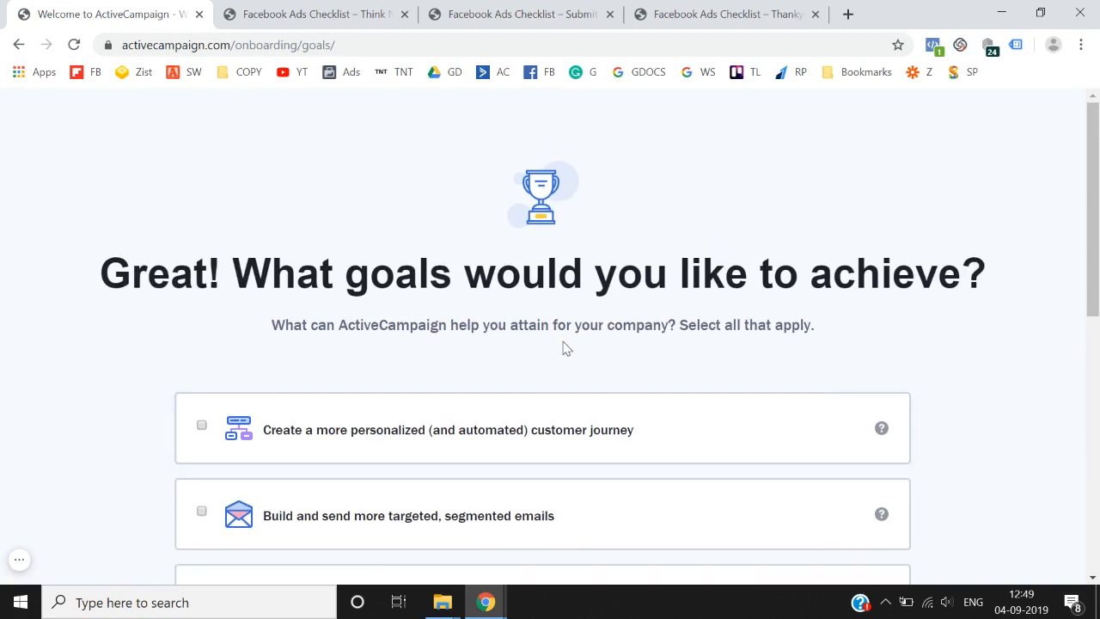
pyautogui.scroll(-6, 564, 350)
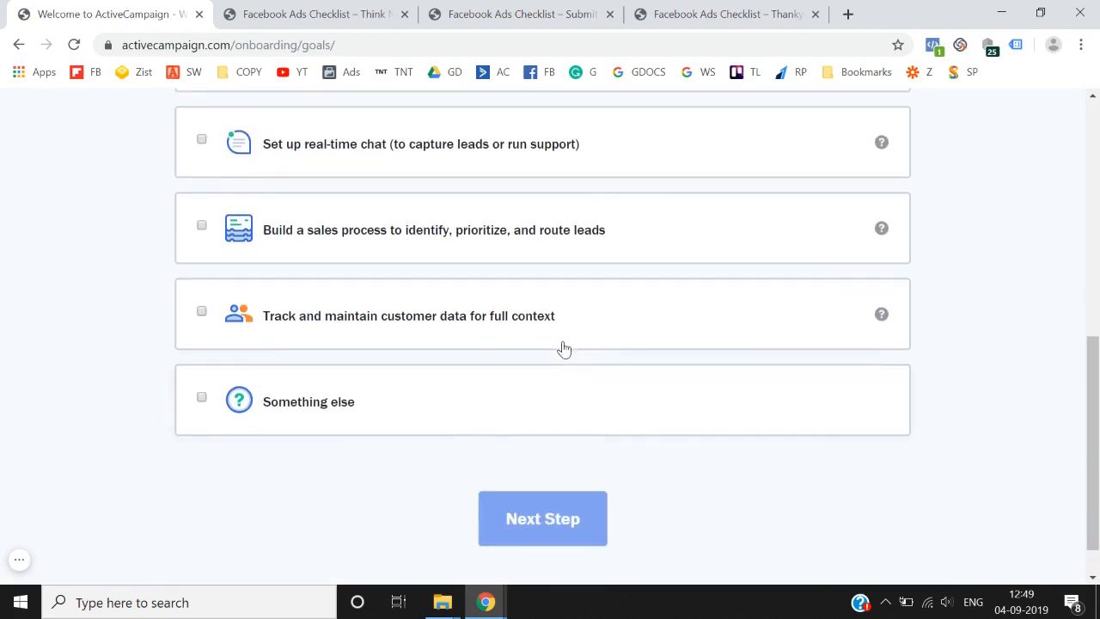
pyautogui.click(375, 400)
pyautogui.scroll(-2, 434, 447)
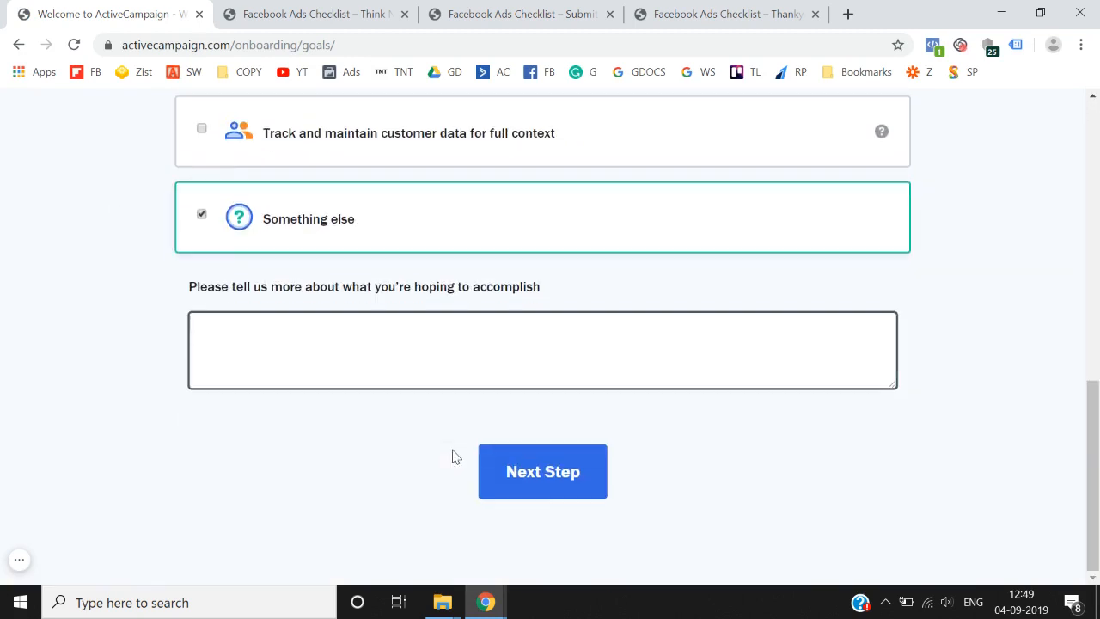
pyautogui.click(543, 473)
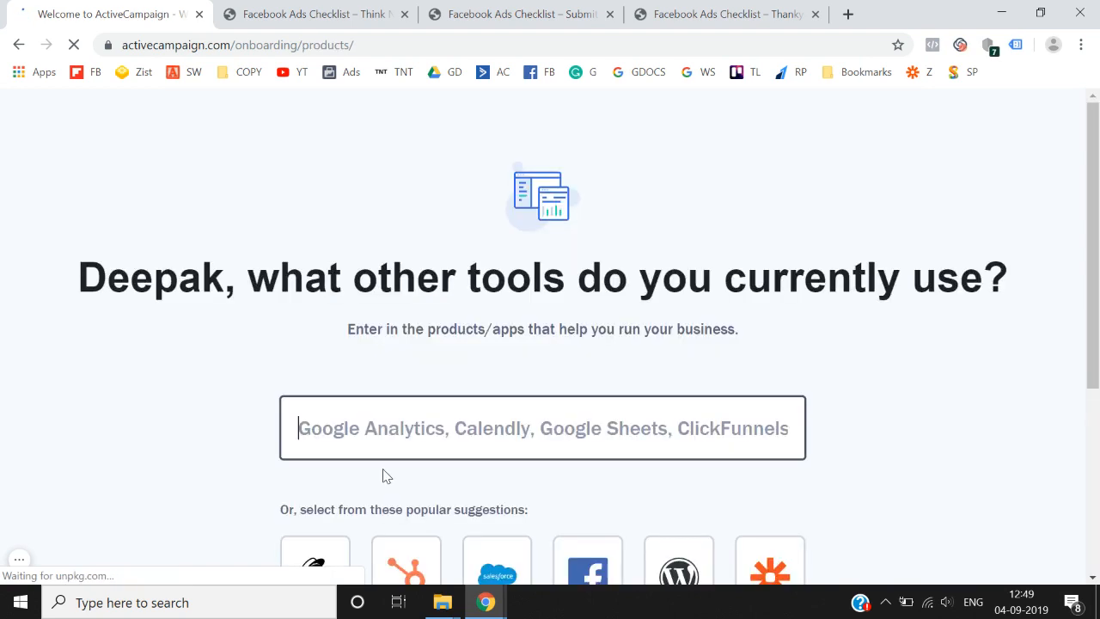
pyautogui.scroll(-3, 381, 473)
pyautogui.click(542, 530)
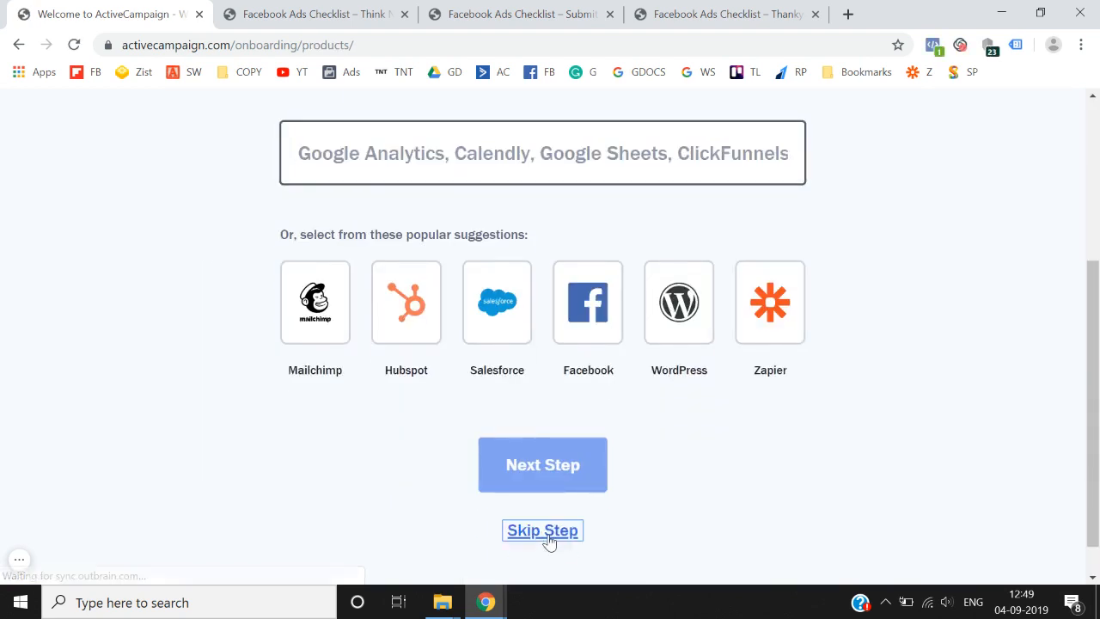
# - Set the account password and finish setup to reach the account
pyautogui.scroll(-2, 511, 528)
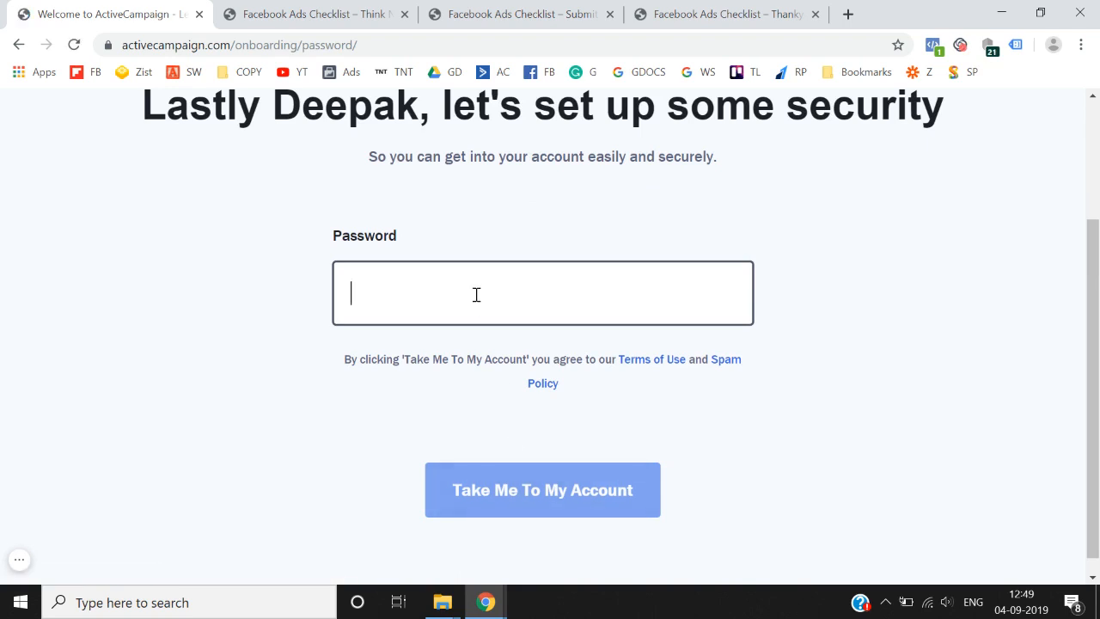
pyautogui.write('******')
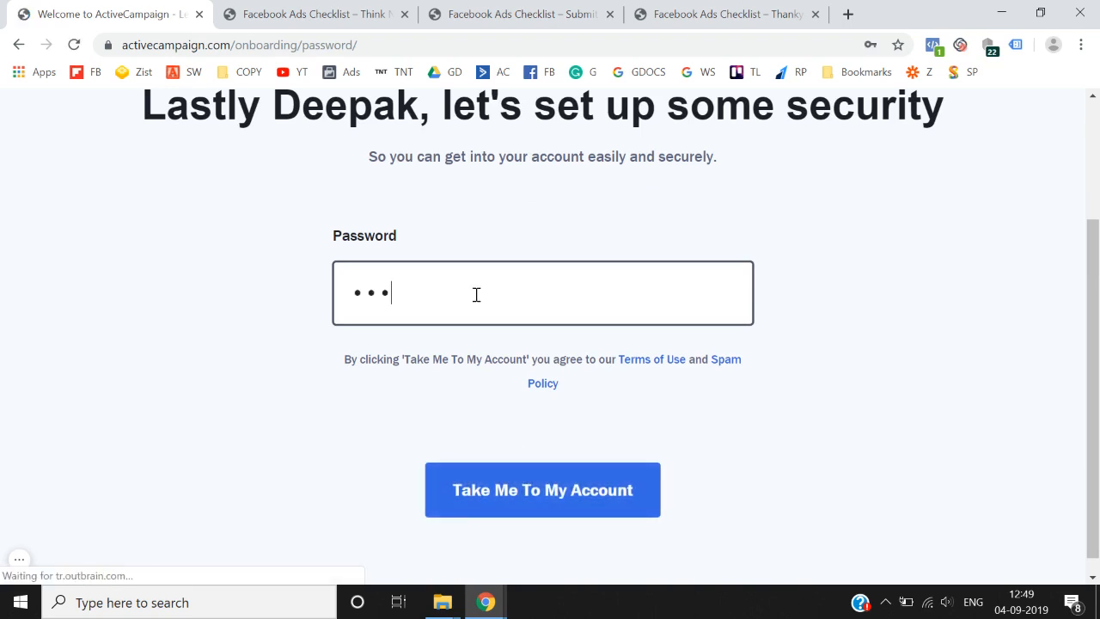
pyautogui.write('****')
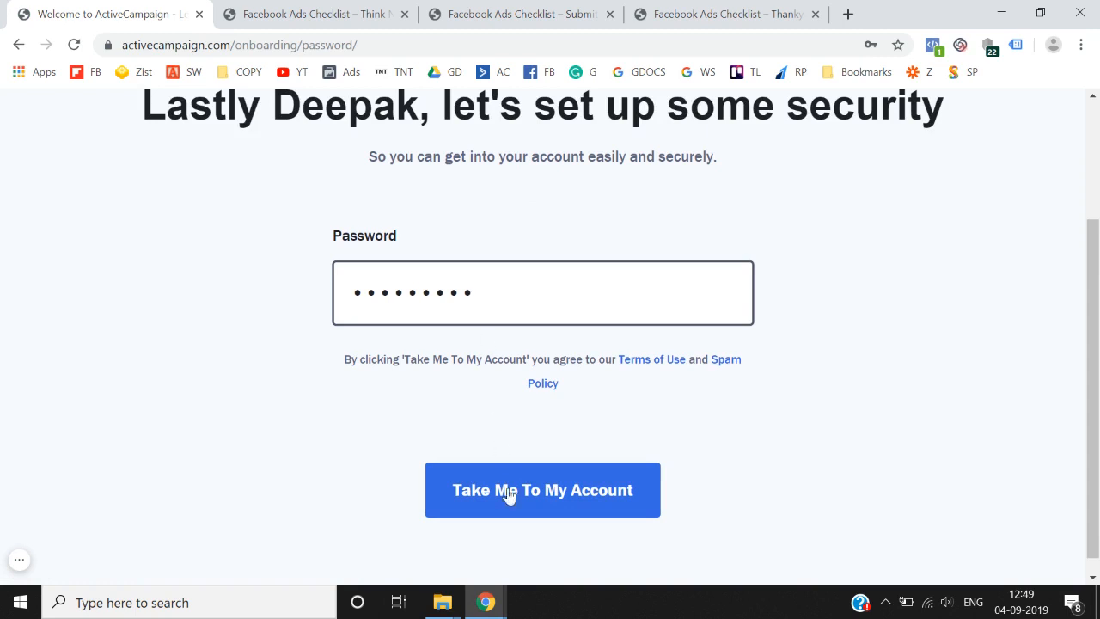
pyautogui.click(506, 491)
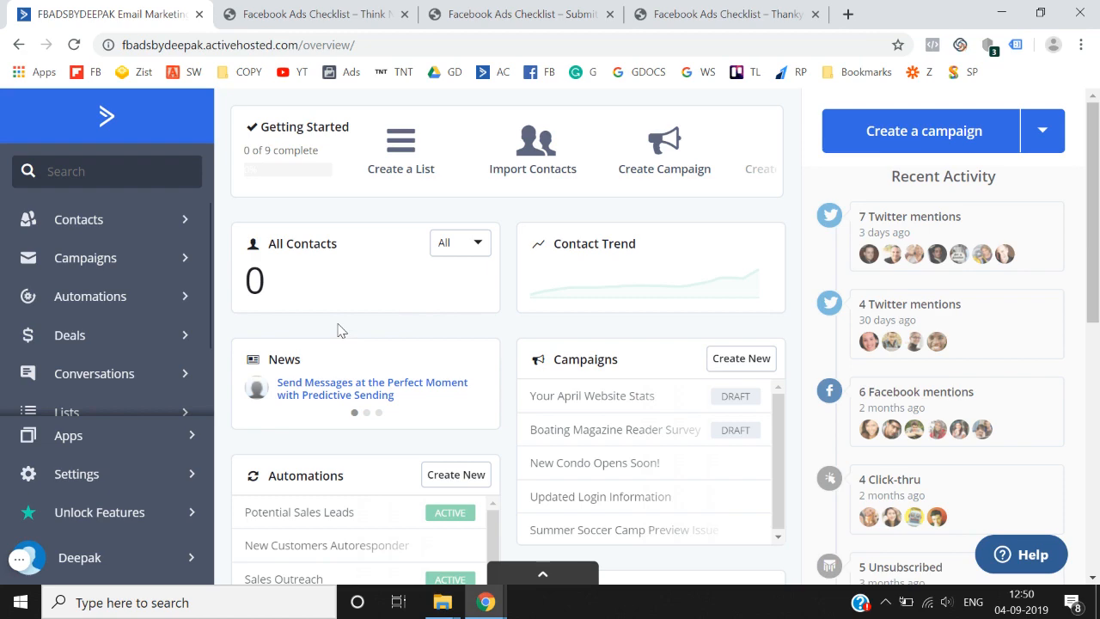
pyautogui.click(692, 12)
pyautogui.click(570, 12)
pyautogui.click(359, 9)
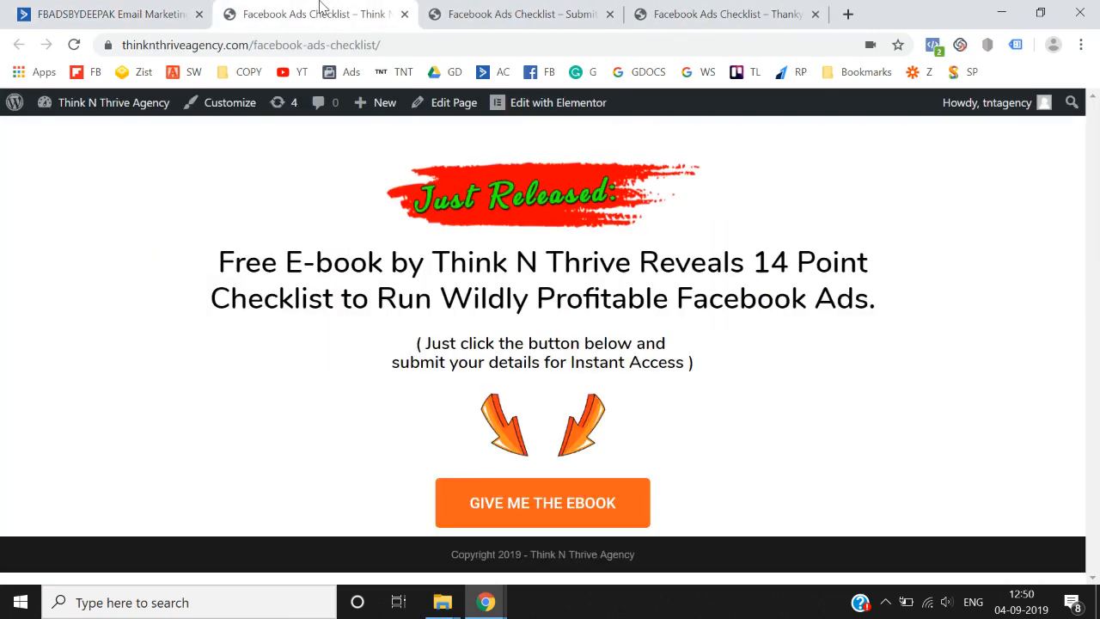
pyautogui.click(142, 9)
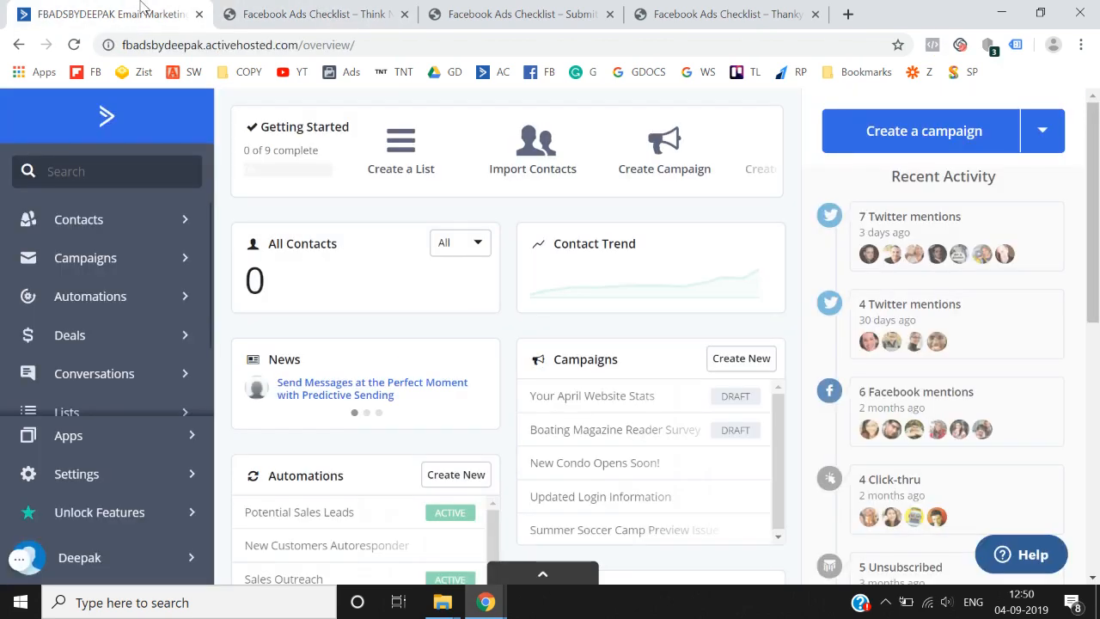
pyautogui.click(247, 9)
pyautogui.click(144, 7)
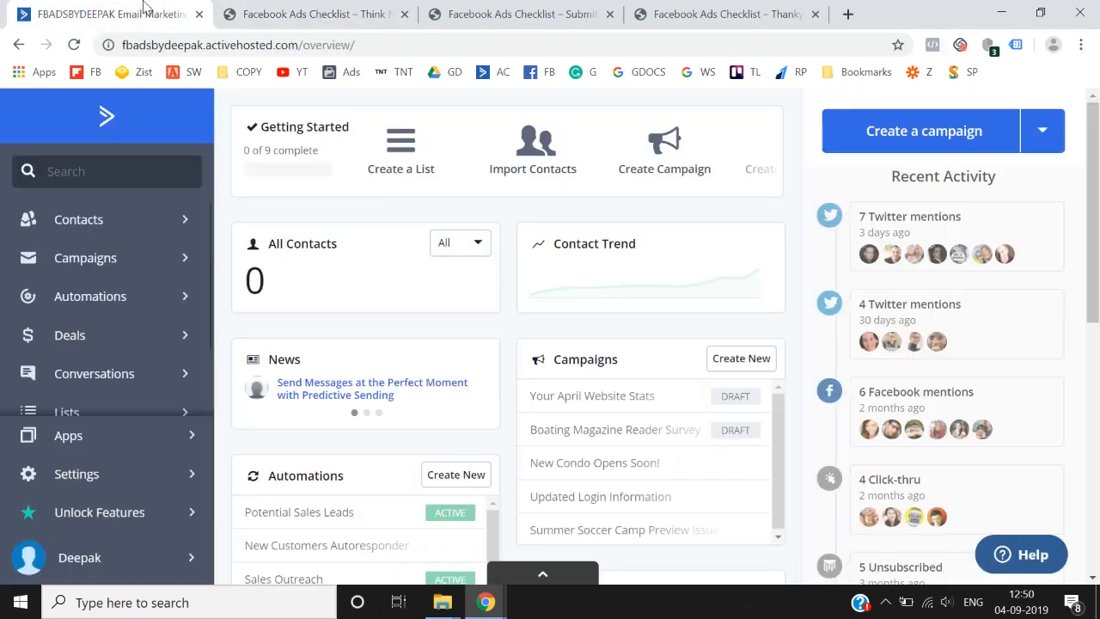
pyautogui.click(530, 6)
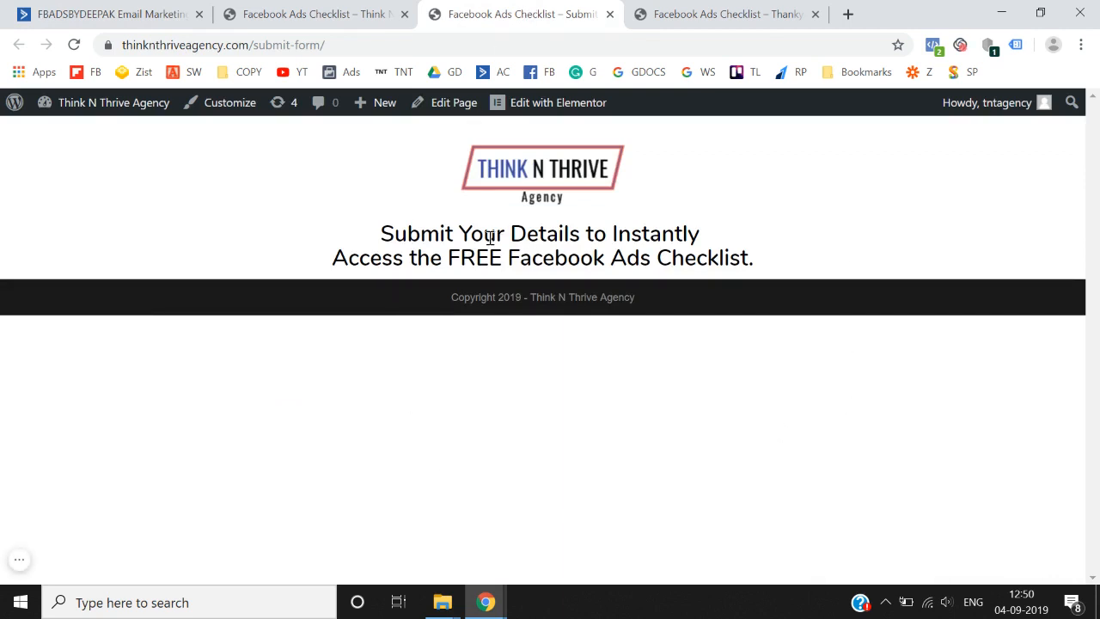
pyautogui.click(743, 10)
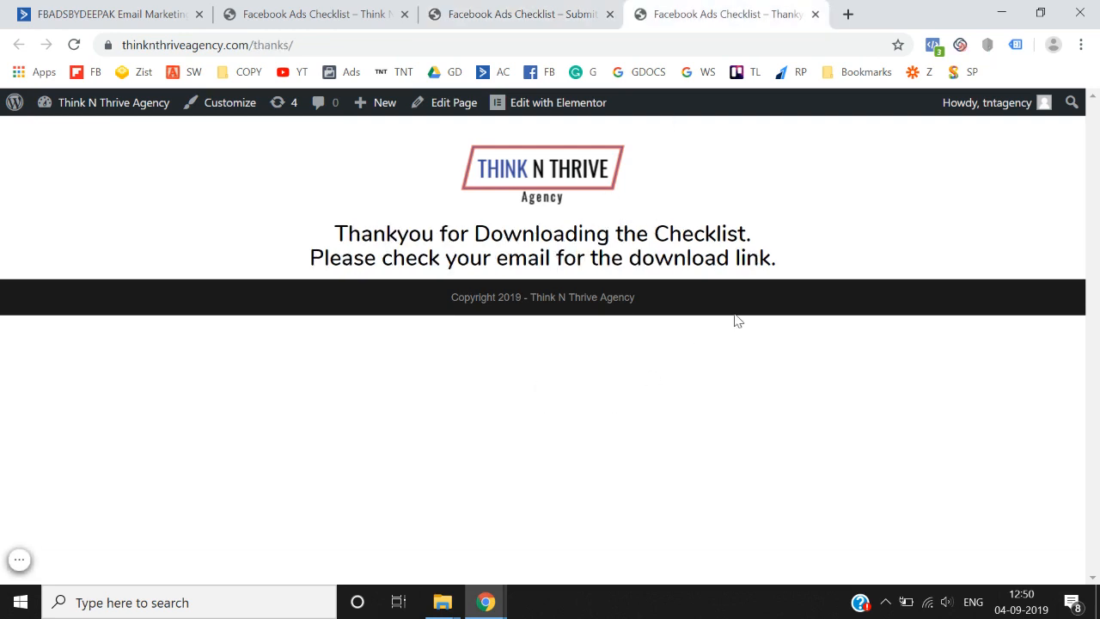
pyautogui.click(548, 9)
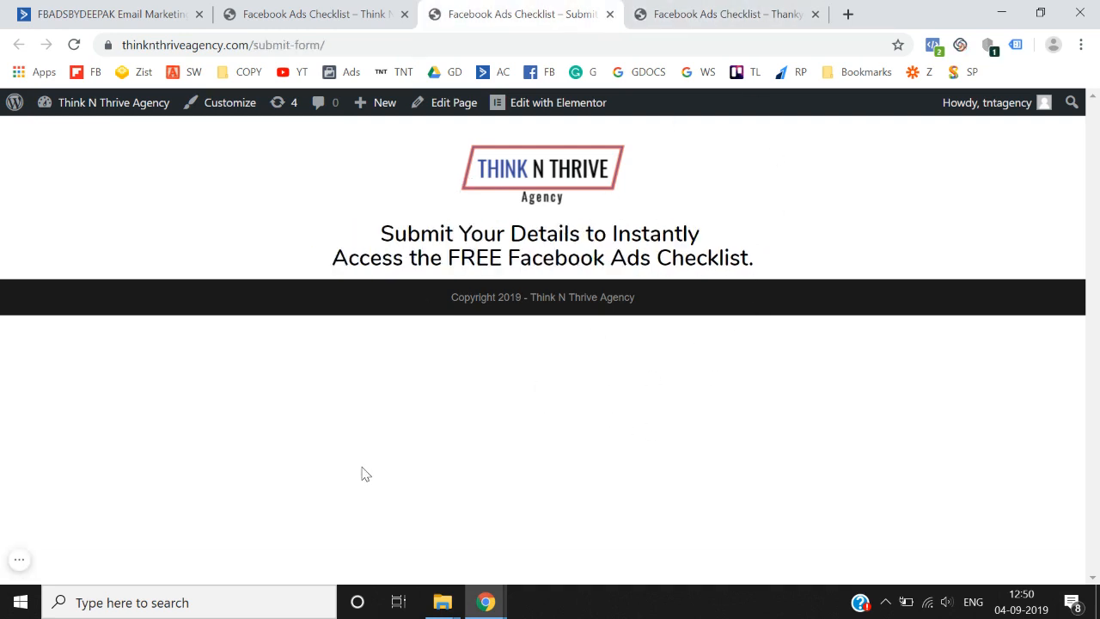
pyautogui.click(184, 11)
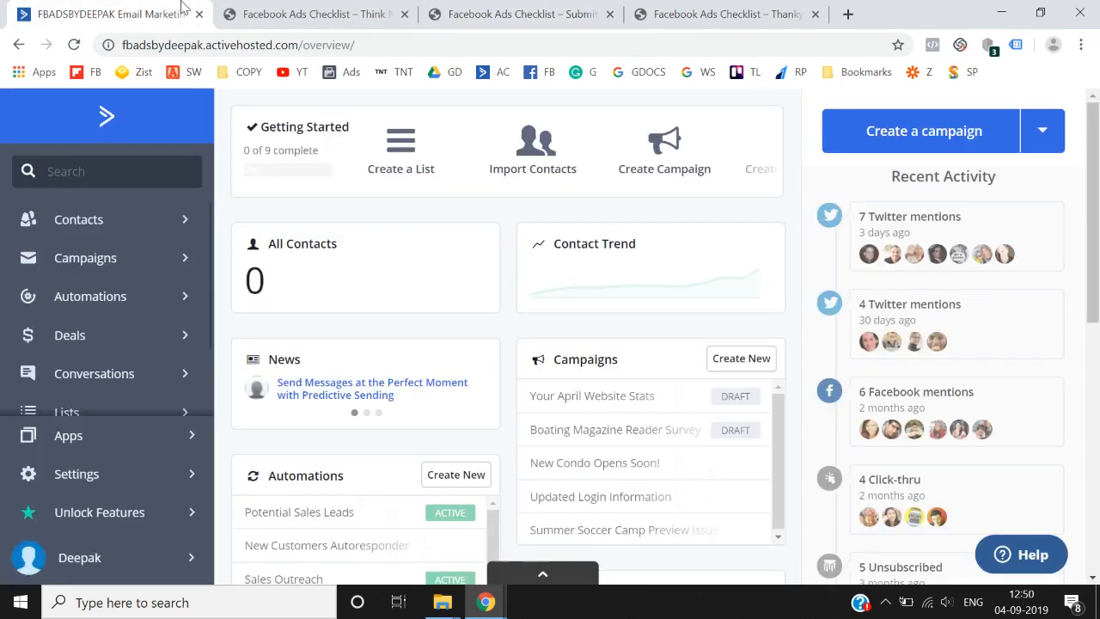
# - Go to the Forms page, dismiss the form builder announcement, and start a new form
pyautogui.scroll(-3, 130, 326)
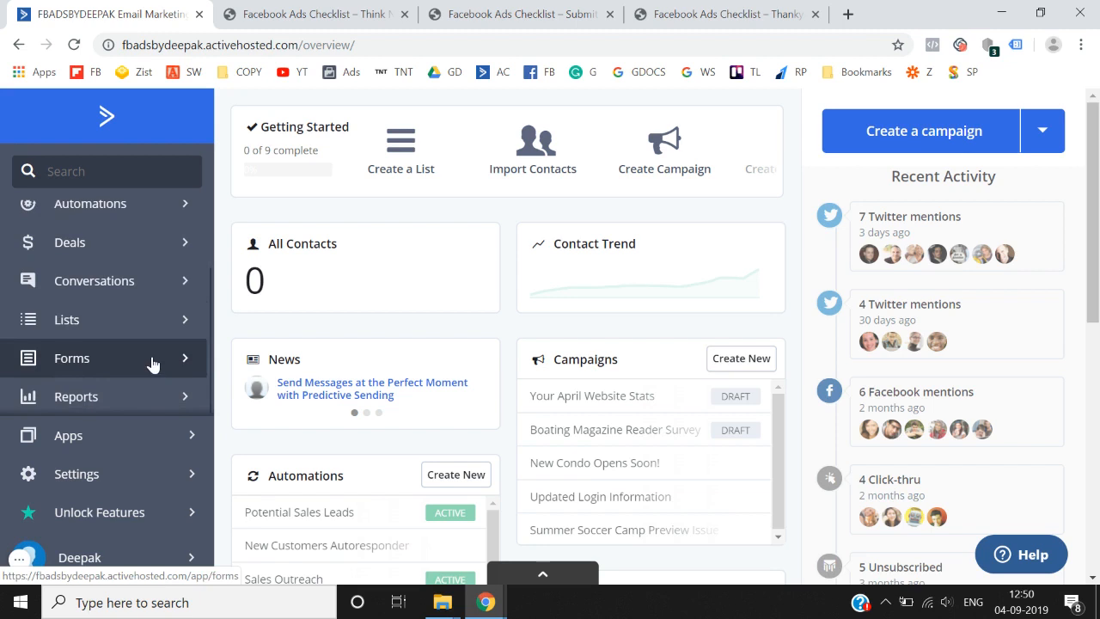
pyautogui.click(151, 364)
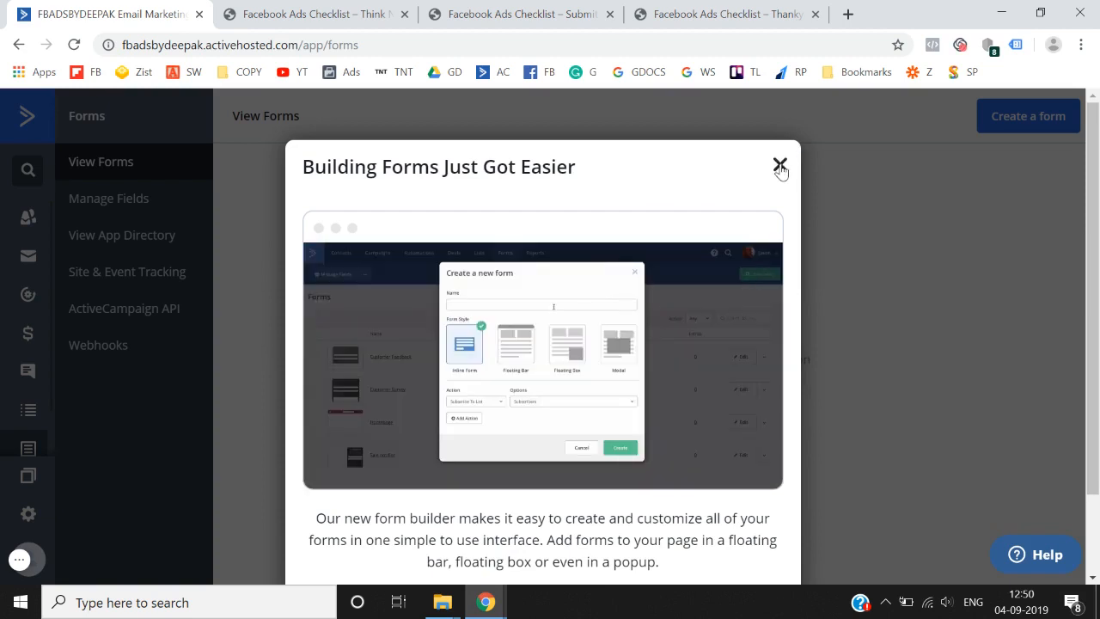
pyautogui.click(780, 164)
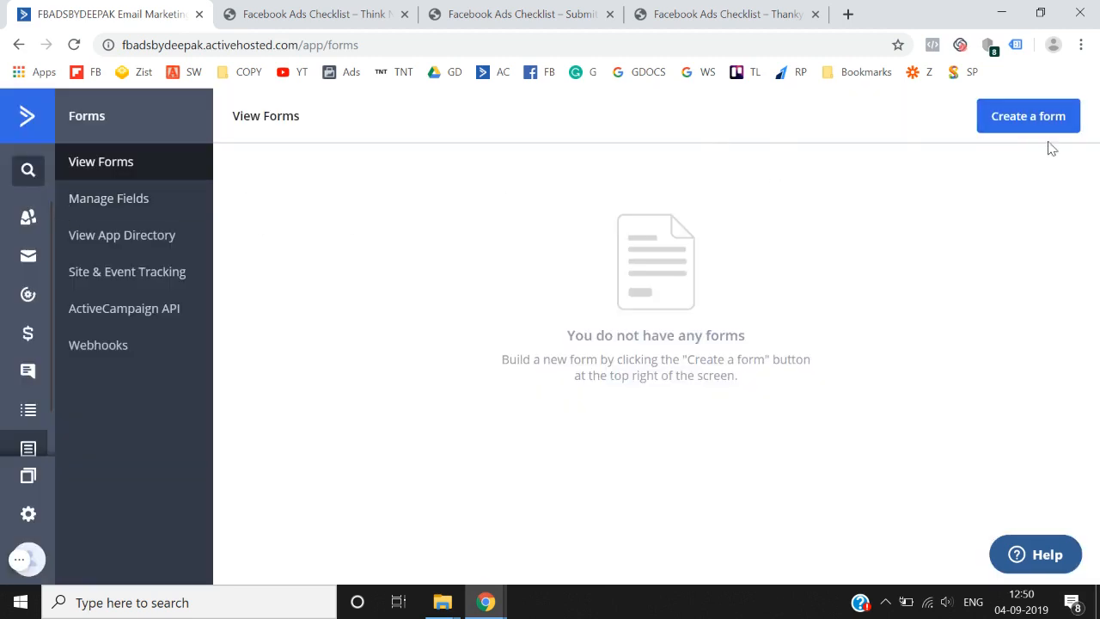
pyautogui.click(1035, 119)
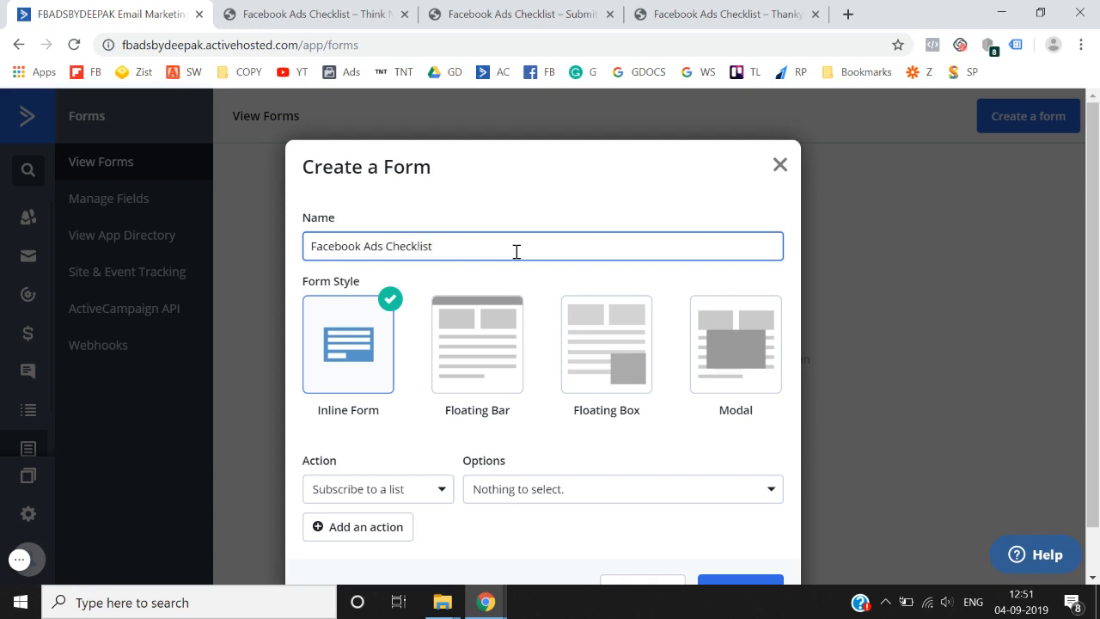
# - Keep 'Subscribe to a list' as the action, attempt Create without a list, then close the dialog
pyautogui.scroll(-1, 515, 251)
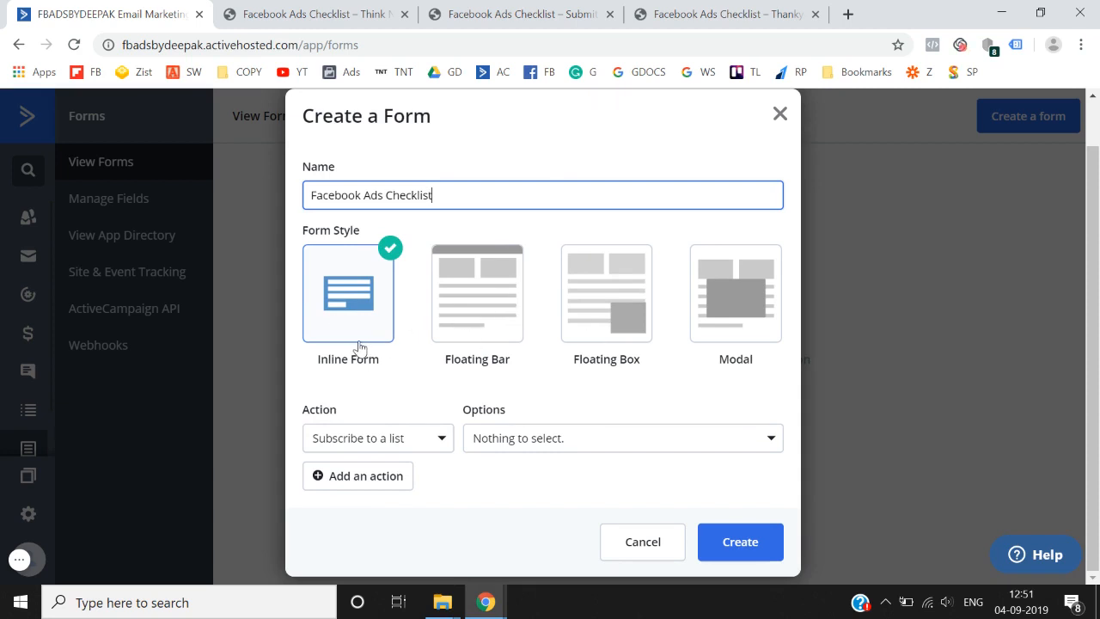
pyautogui.click(422, 452)
pyautogui.scroll(-1, 417, 489)
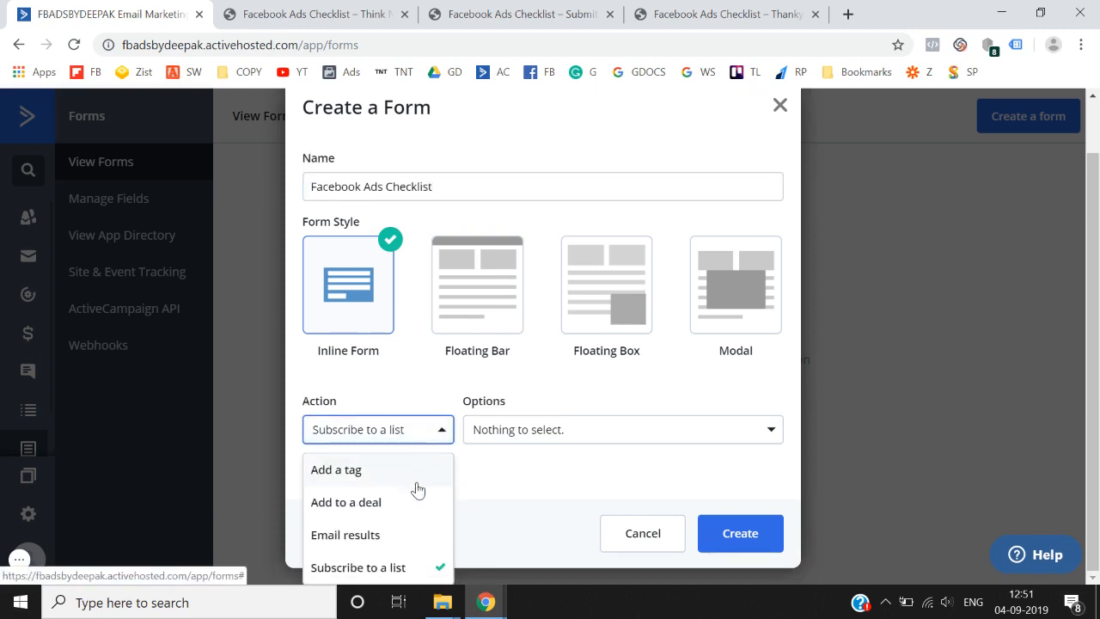
pyautogui.click(402, 574)
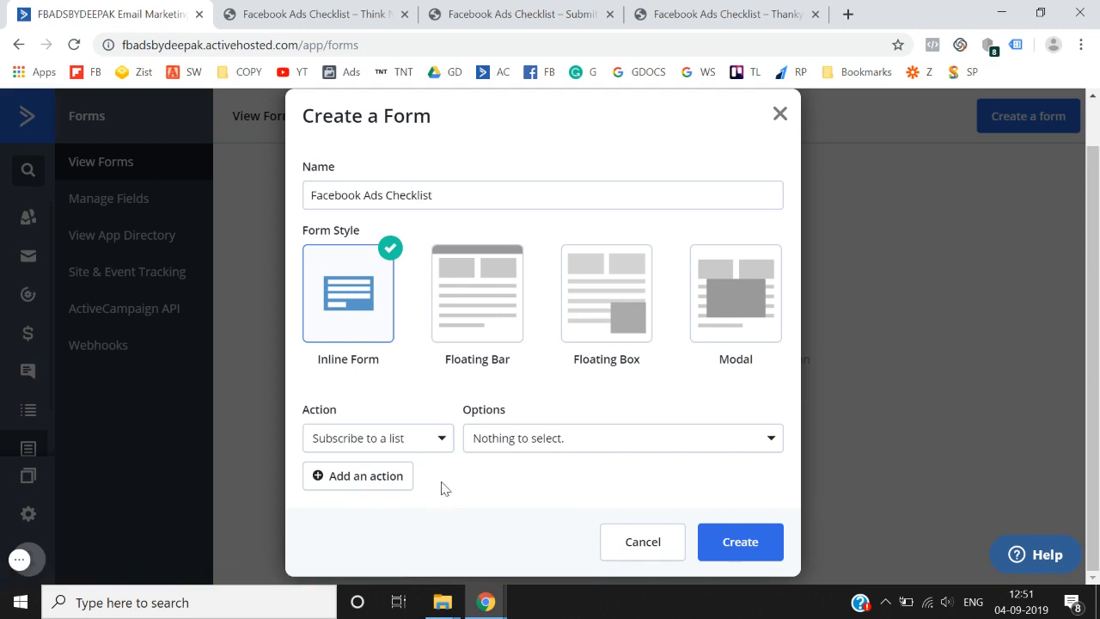
pyautogui.click(437, 437)
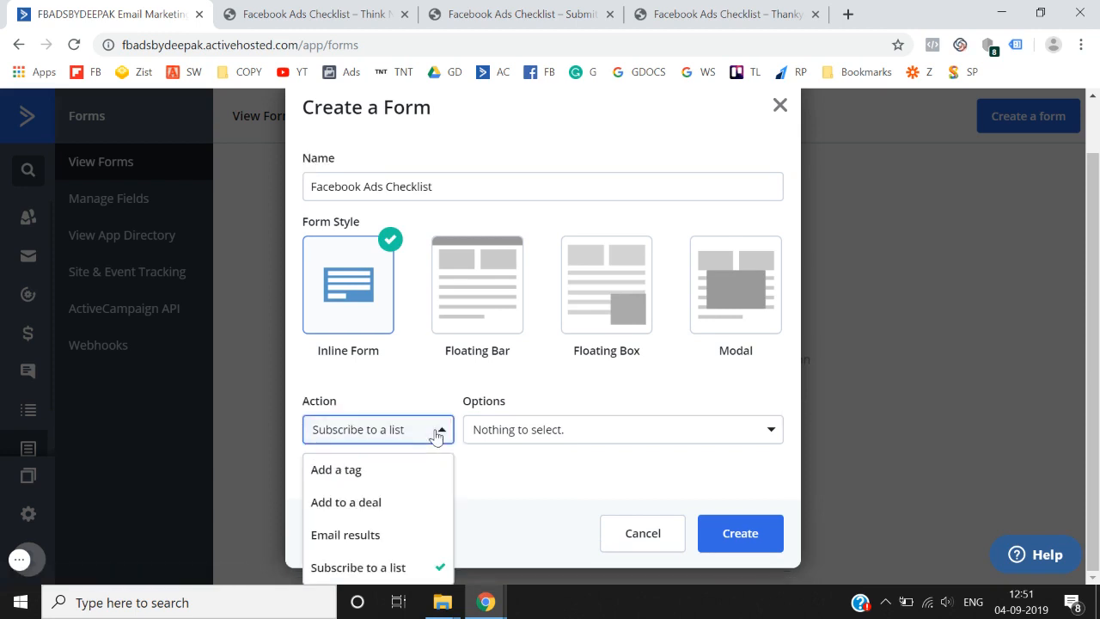
pyautogui.click(418, 564)
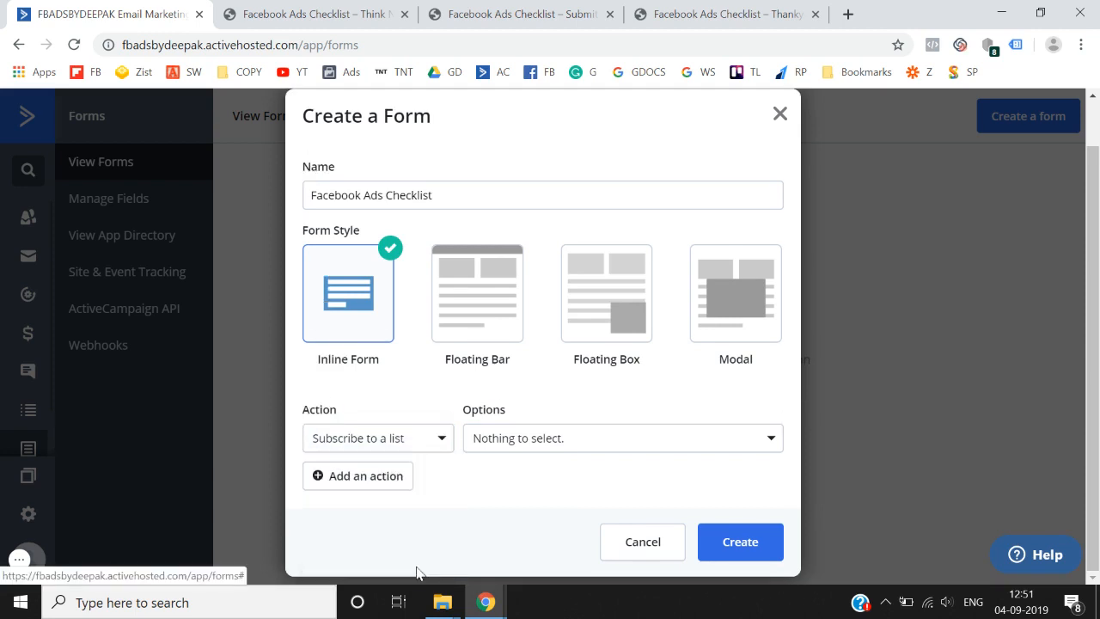
pyautogui.click(535, 447)
pyautogui.click(538, 451)
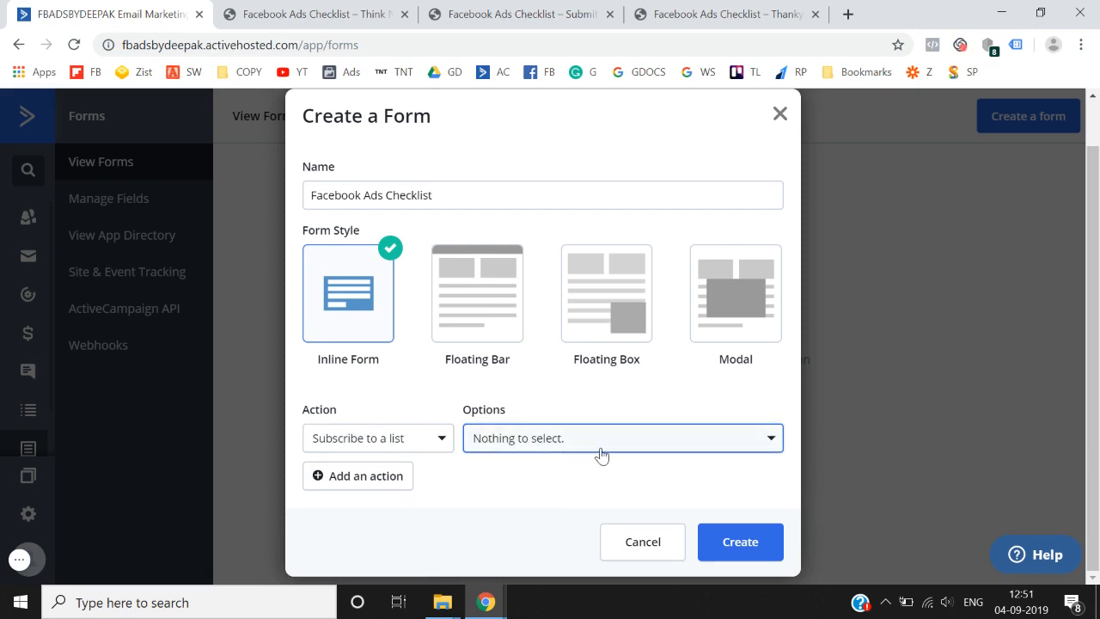
pyautogui.click(744, 559)
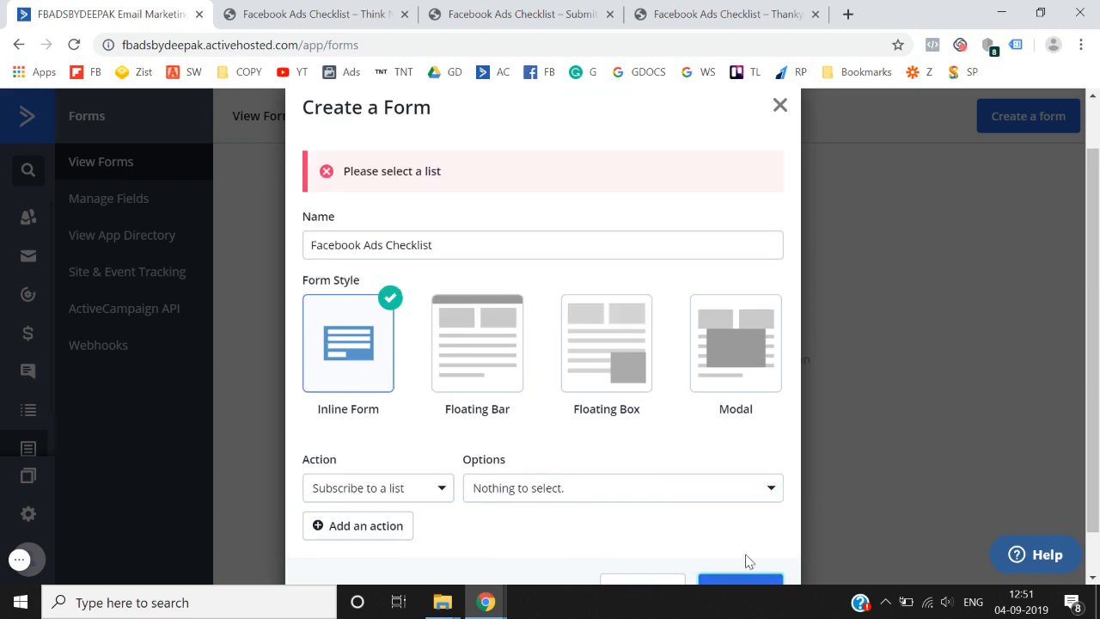
pyautogui.scroll(-1, 722, 413)
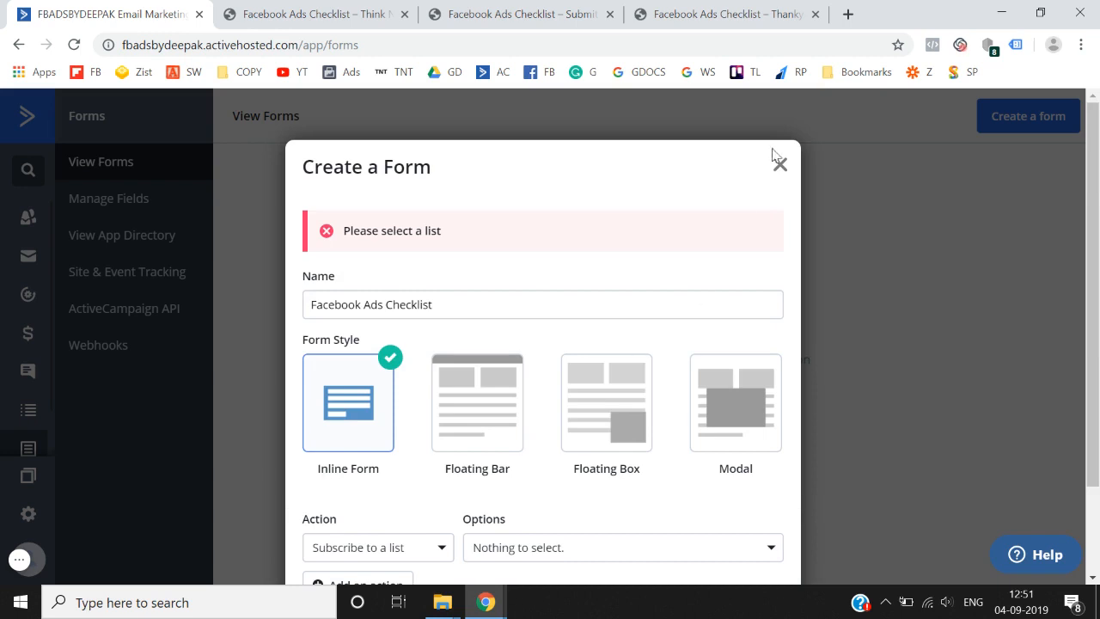
pyautogui.click(779, 165)
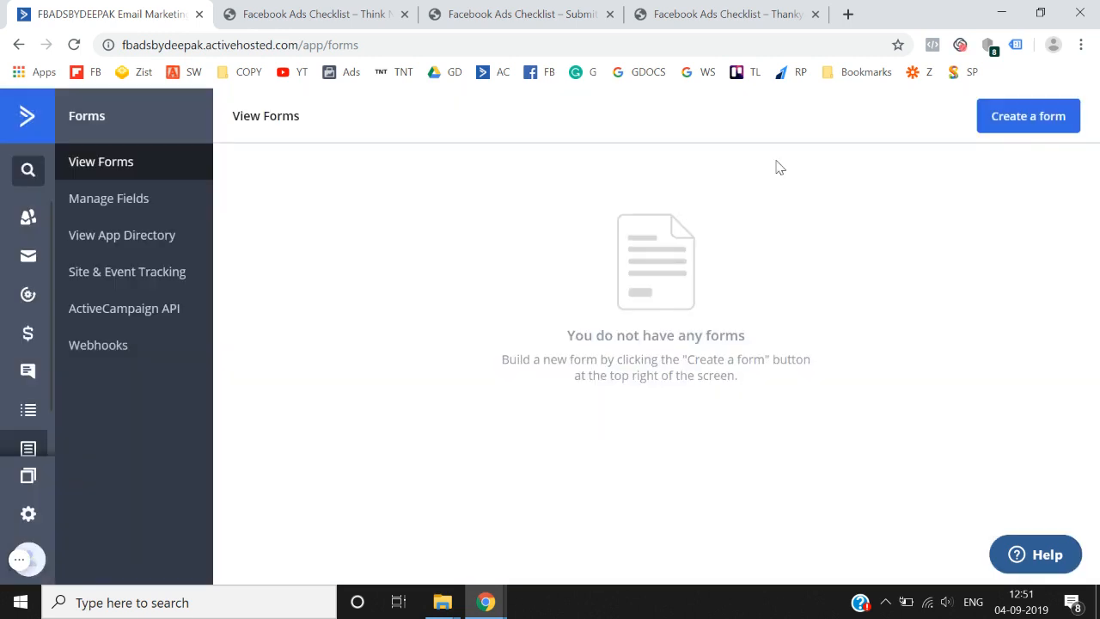
# - Start a new contact list named 'Facebook Ads Checklist'
pyautogui.click(28, 129)
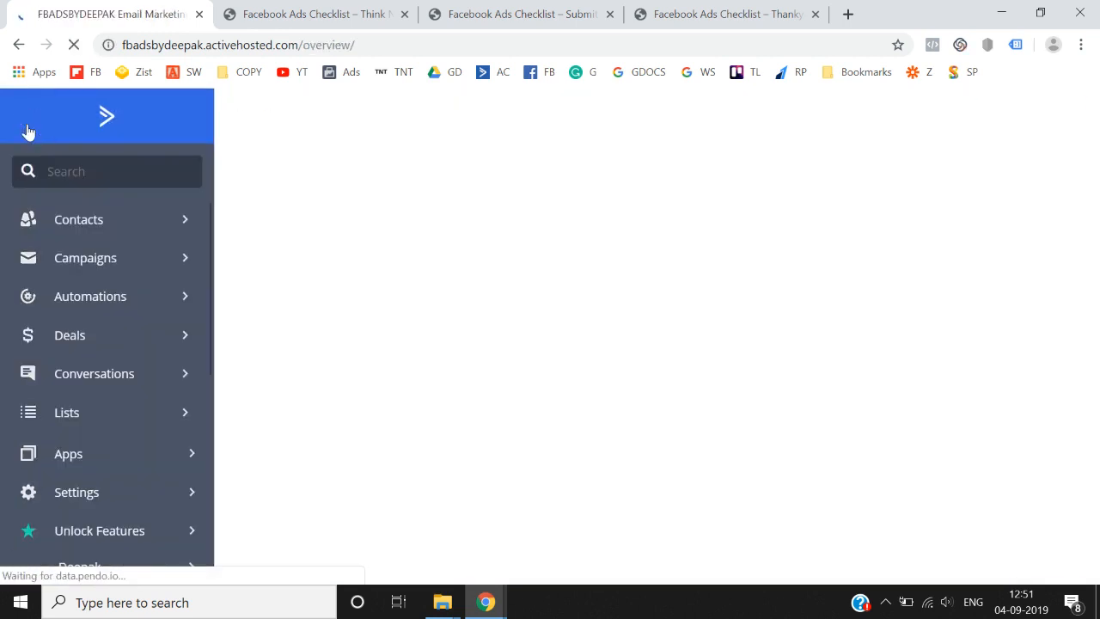
pyautogui.scroll(-1, 108, 357)
pyautogui.click(108, 354)
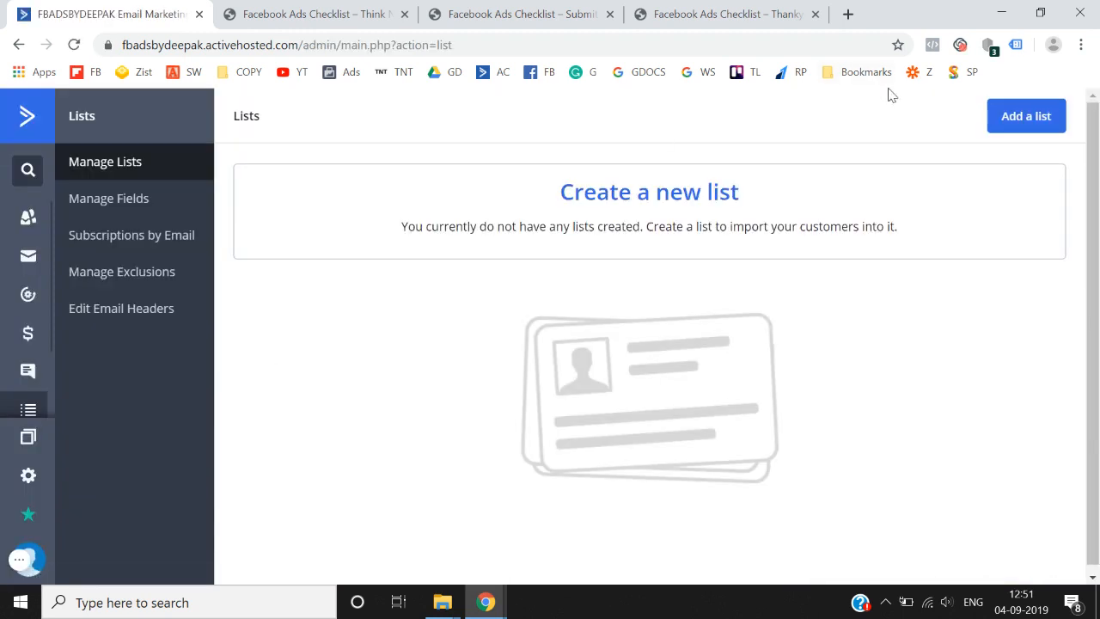
pyautogui.click(1055, 118)
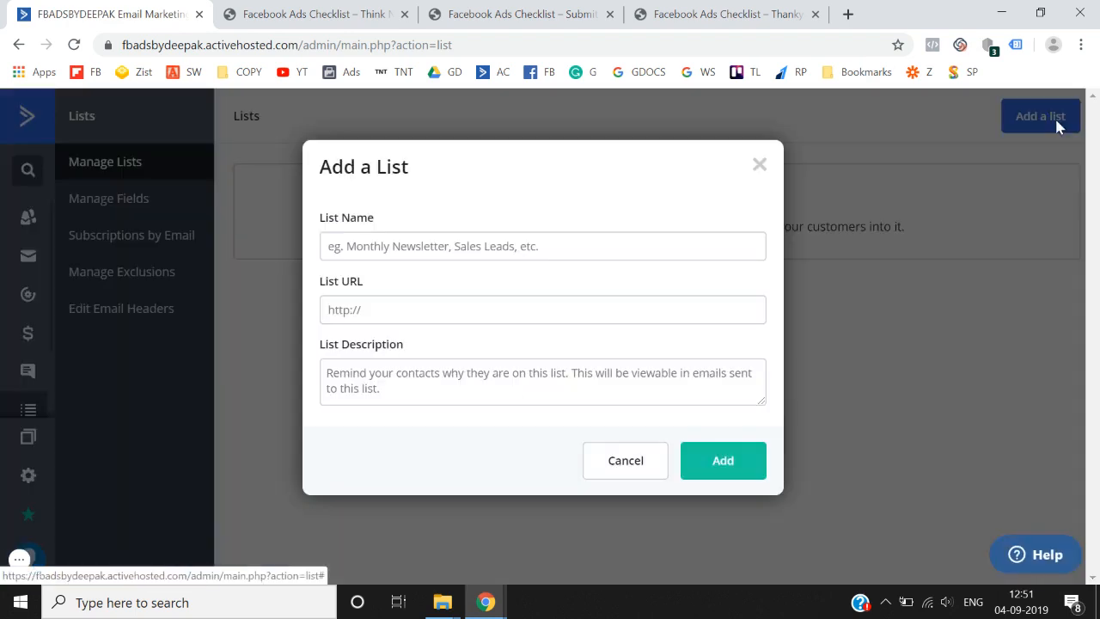
pyautogui.click(429, 253)
pyautogui.write('Faceb')
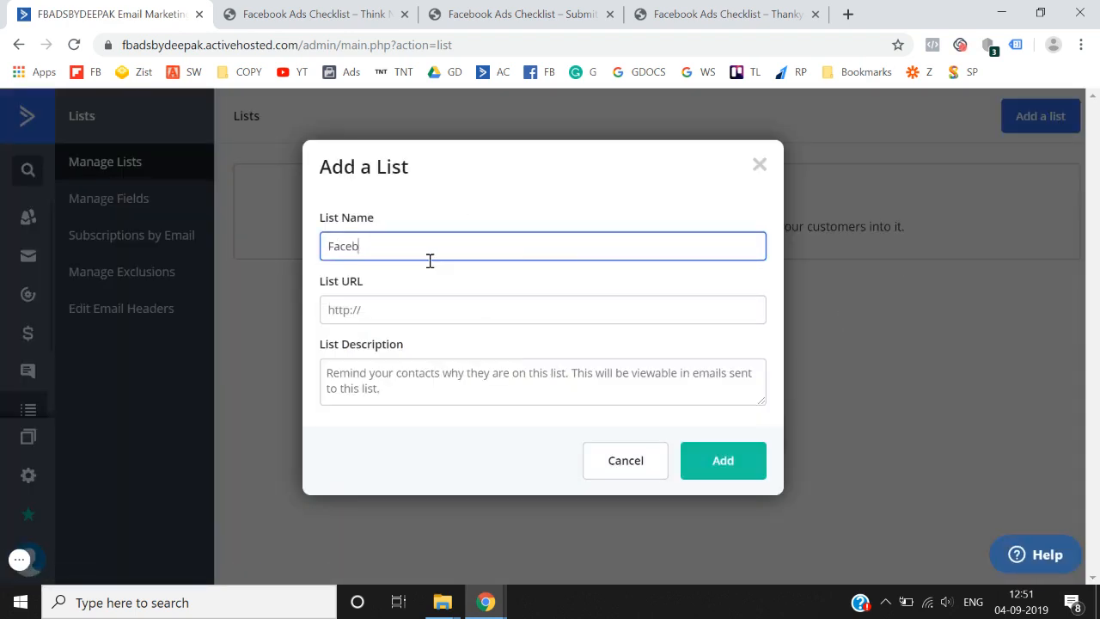
pyautogui.write('ook Ads Checklist')
# - Copy the thank-you page address and paste it as the list URL
pyautogui.click(413, 306)
pyautogui.click(737, 7)
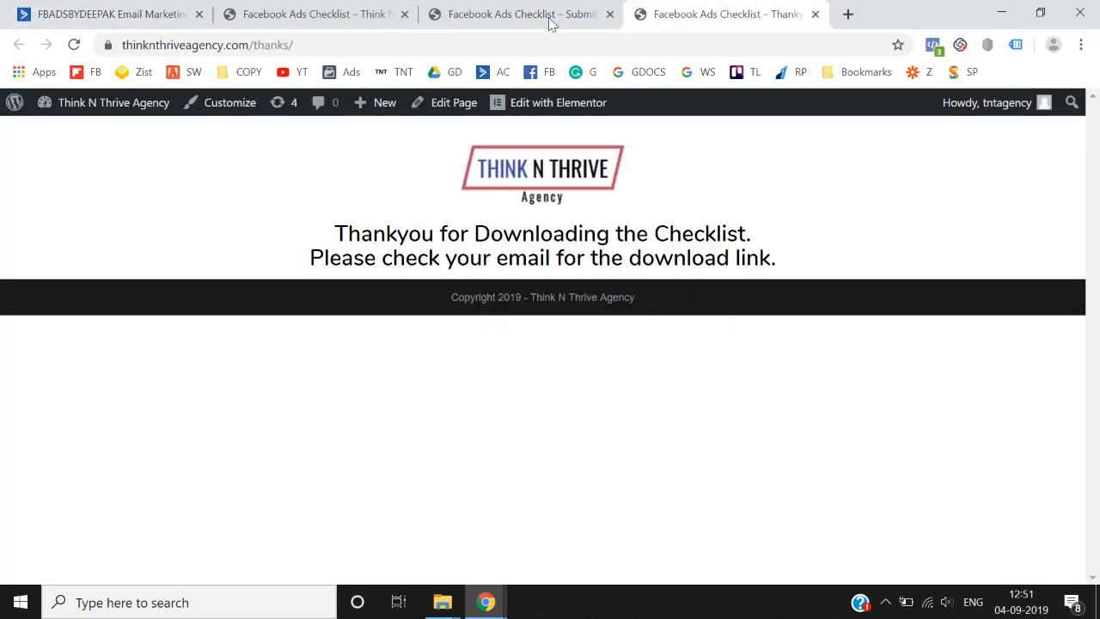
pyautogui.click(464, 40)
pyautogui.hotkey('ctrl', 'c')
pyautogui.hotkey('ctrl', '1')
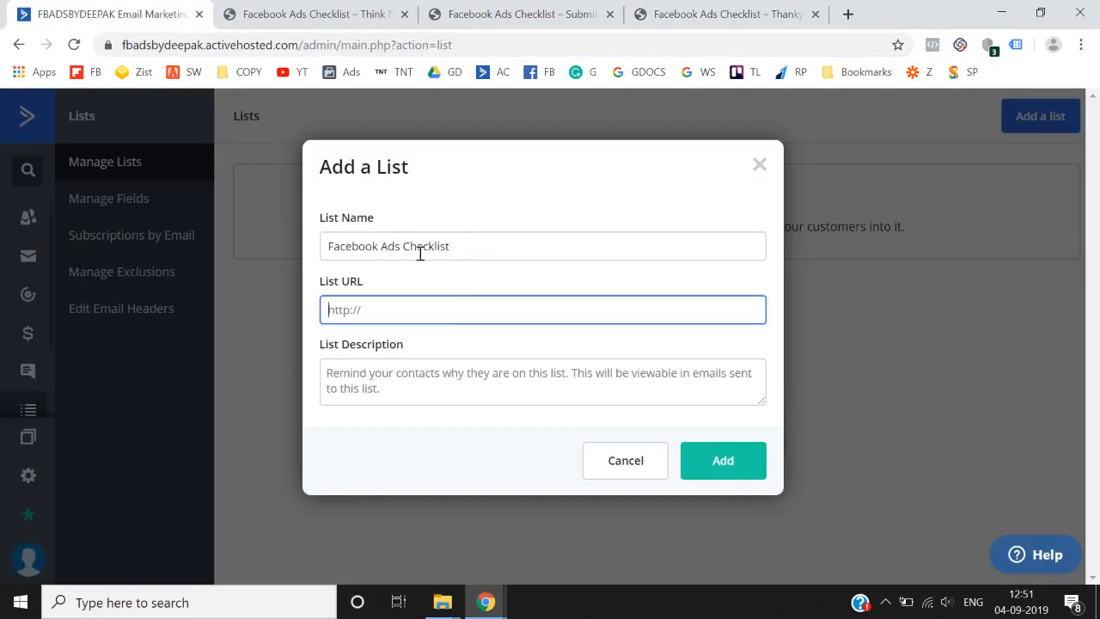
pyautogui.hotkey('ctrl', 'v')
# - Describe the list as 'You are receiving this email as you downloaded the checklist.' and save it
pyautogui.click(413, 376)
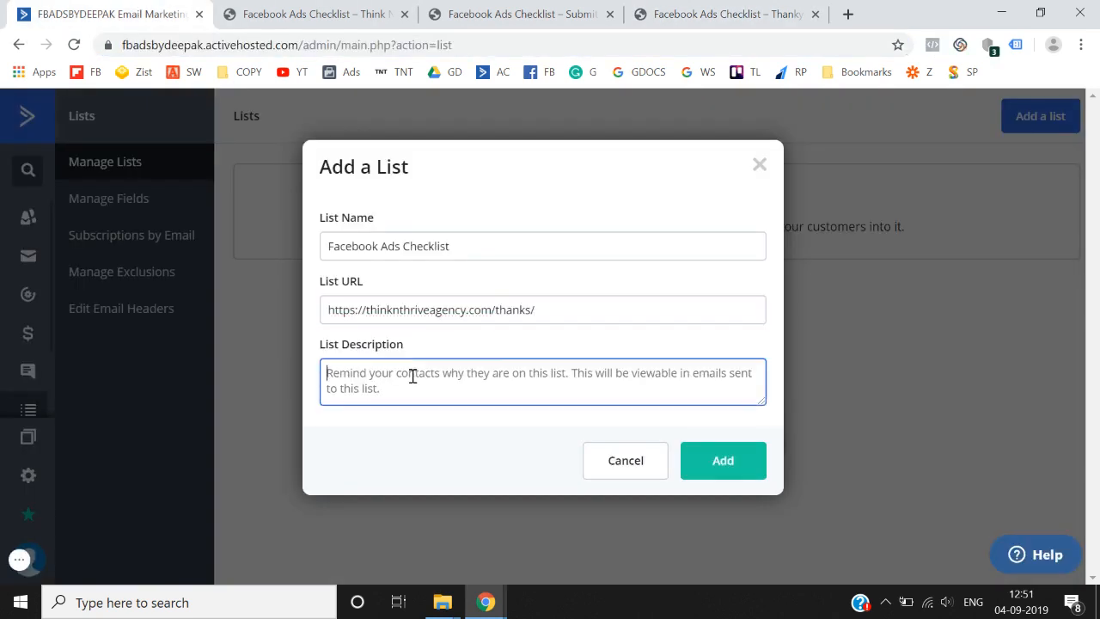
pyautogui.write('Youa re')
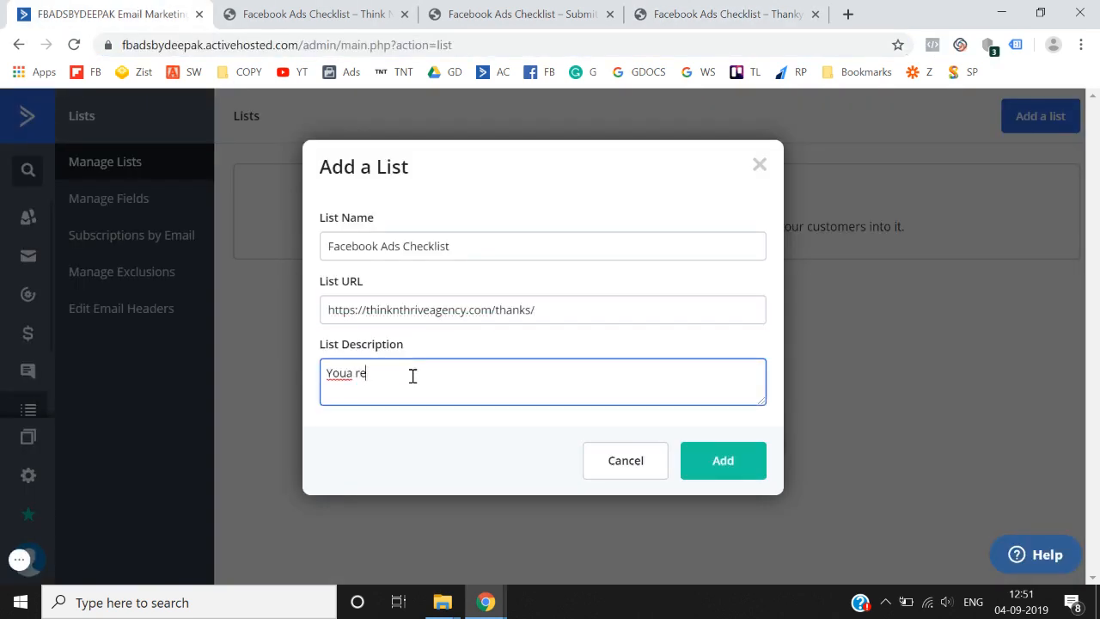
pyautogui.press('BackSpace')
pyautogui.press('BackSpace')
pyautogui.press('BackSpace')
pyautogui.press('BackSpace')
pyautogui.write('are receio')
pyautogui.press('BackSpace')
pyautogui.write('ving this email as y')
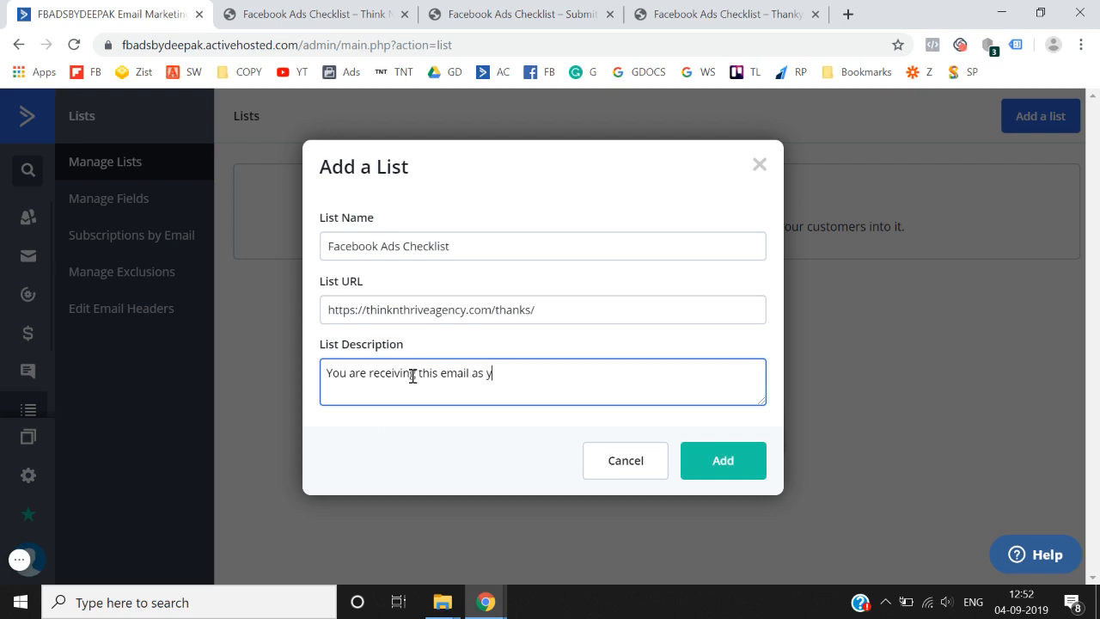
pyautogui.write('ou downloaded the checkl;ist')
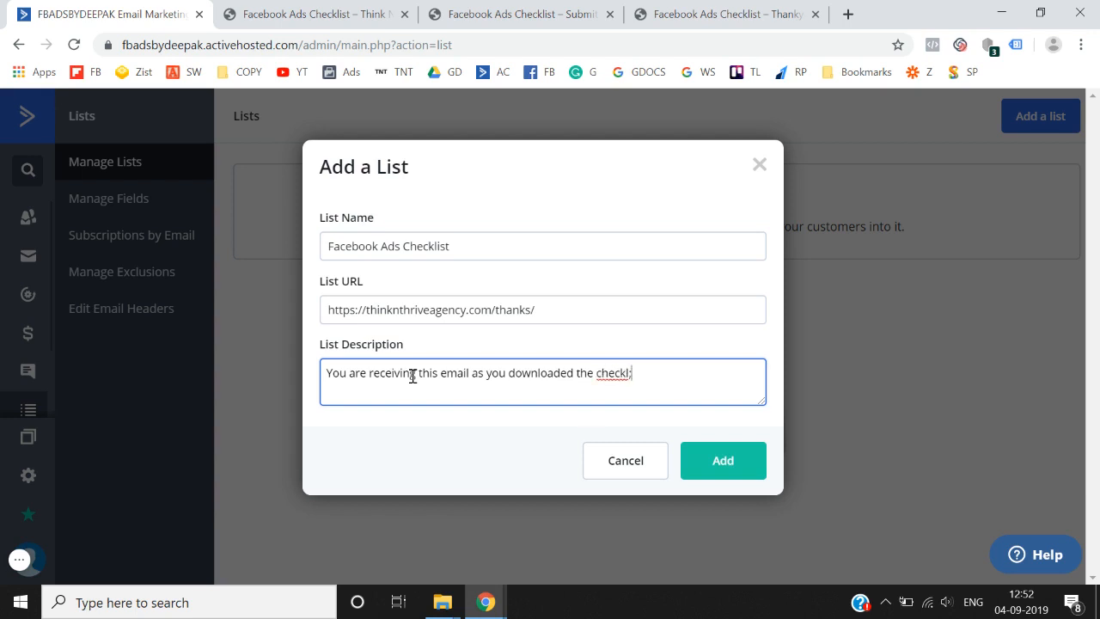
pyautogui.press('BackSpace')
pyautogui.press('BackSpace')
pyautogui.press('BackSpace')
pyautogui.press('BackSpace')
pyautogui.press('BackSpace')
pyautogui.write('list.')
pyautogui.click(738, 477)
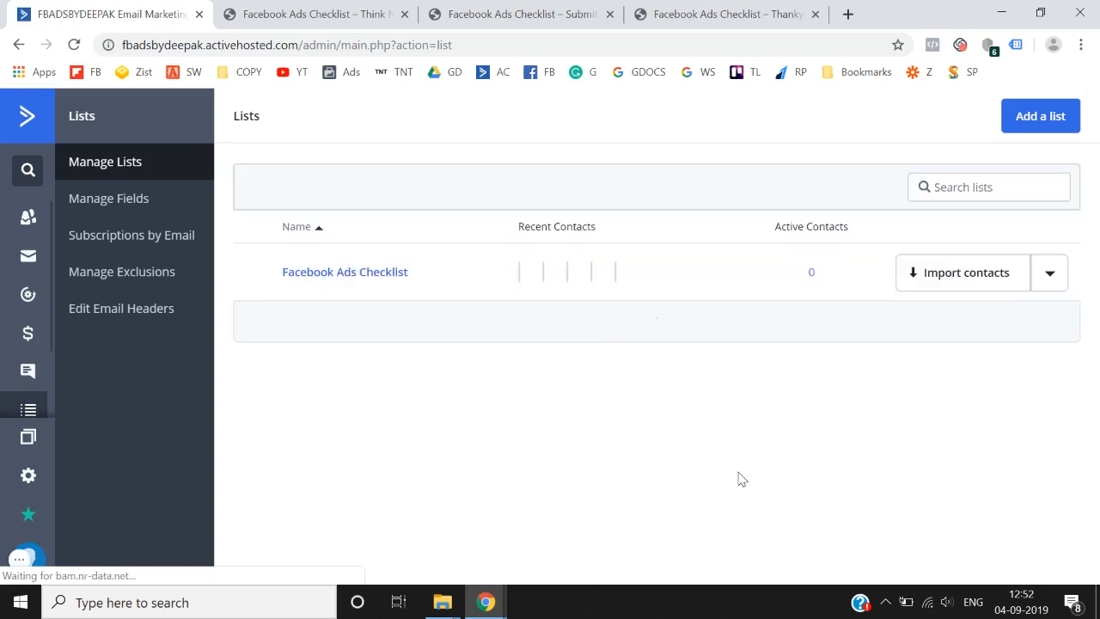
# - Start a form named 'Facebook ads checklist' that subscribes signups to the Facebook Ads Checklist list
pyautogui.click(27, 125)
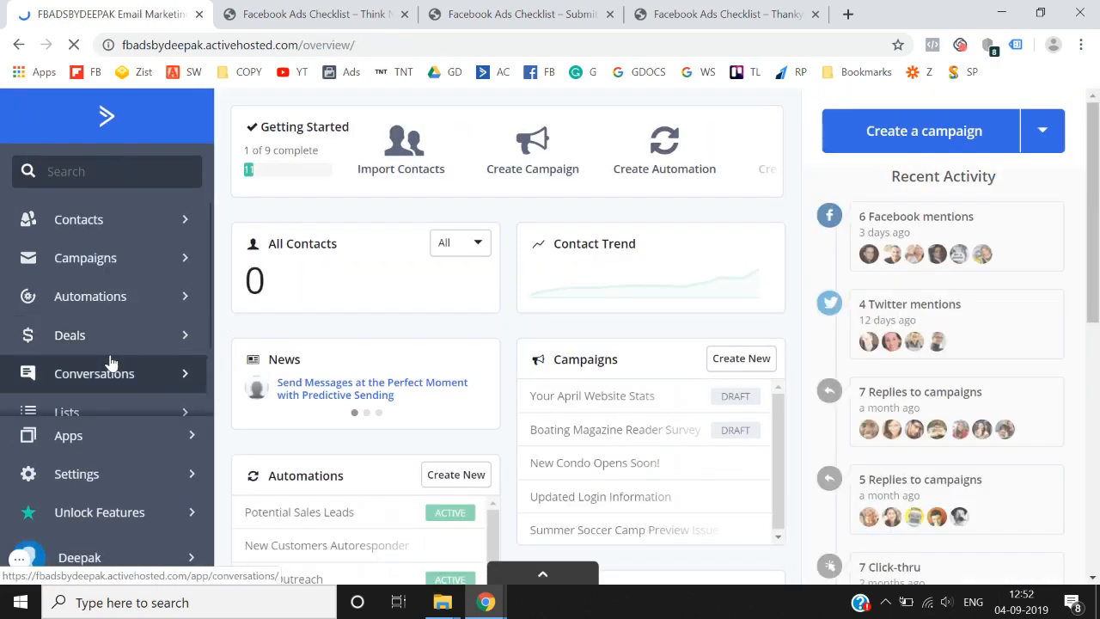
pyautogui.scroll(-1, 112, 368)
pyautogui.click(120, 375)
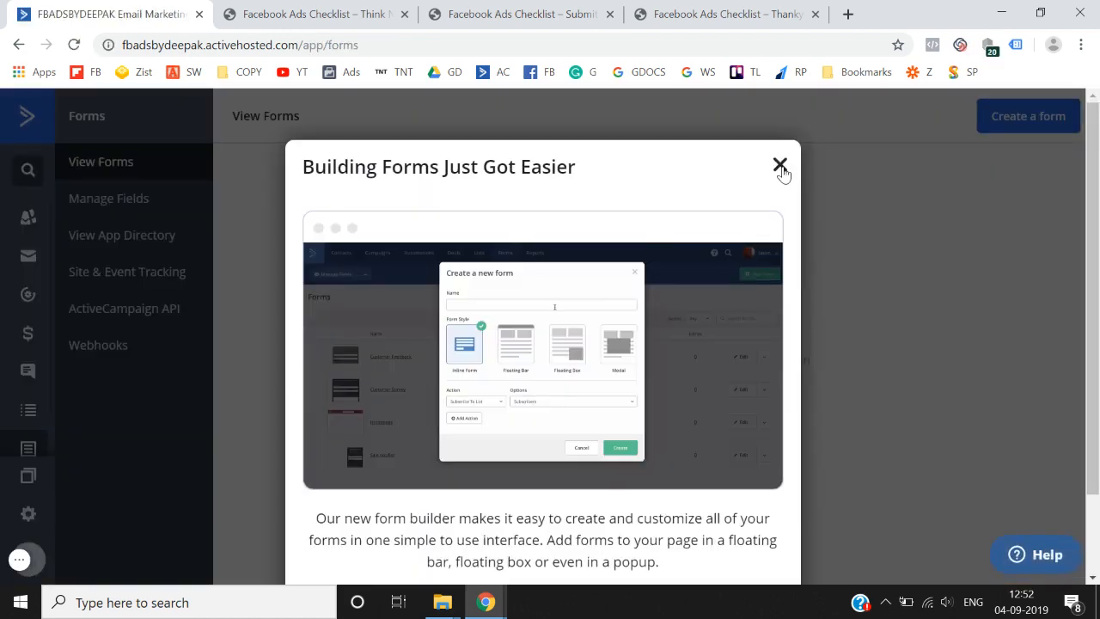
pyautogui.click(780, 166)
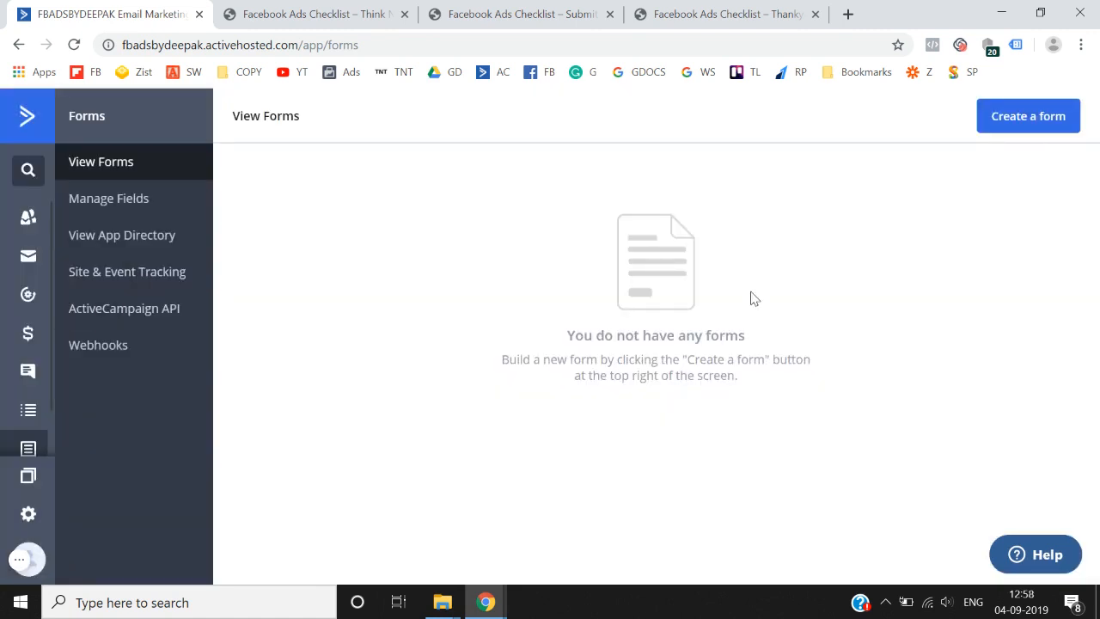
pyautogui.click(1045, 115)
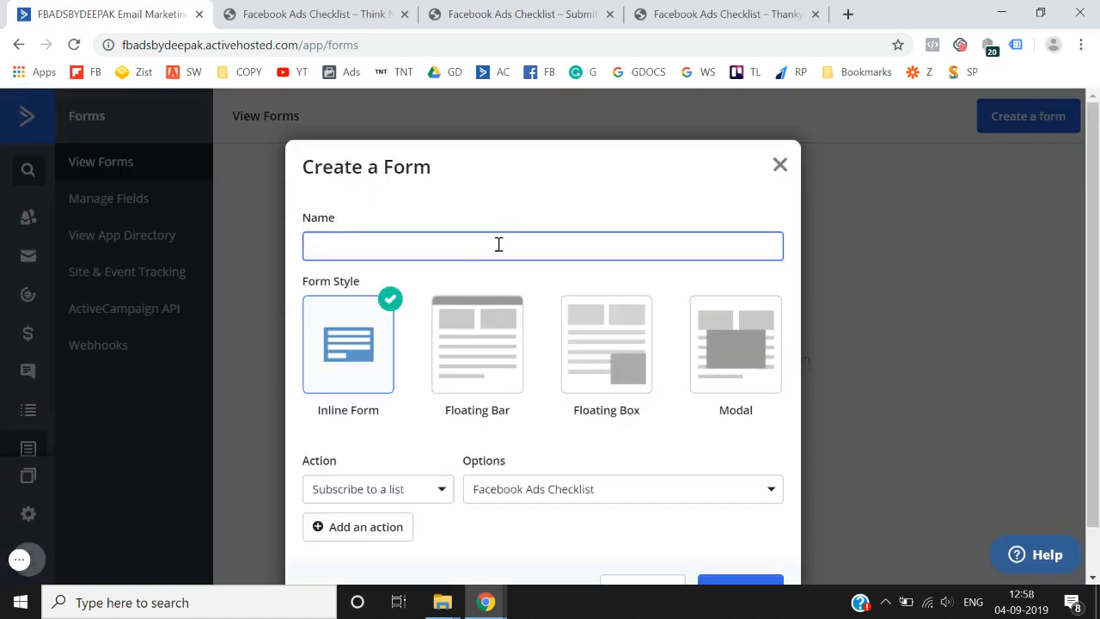
pyautogui.write('Facebook ads checklist')
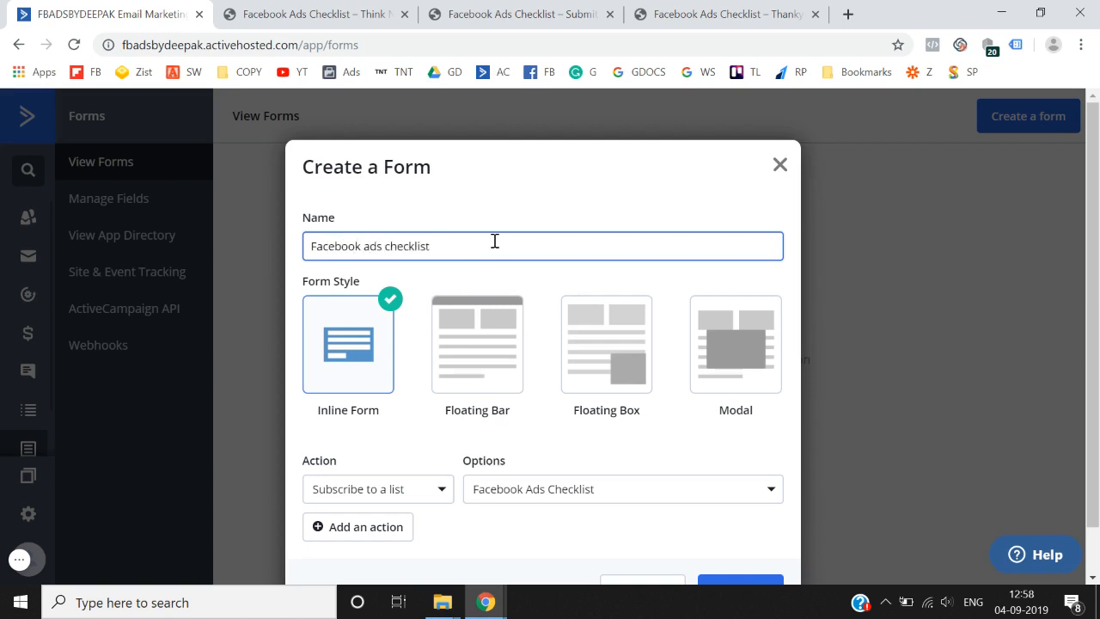
pyautogui.scroll(-1, 494, 241)
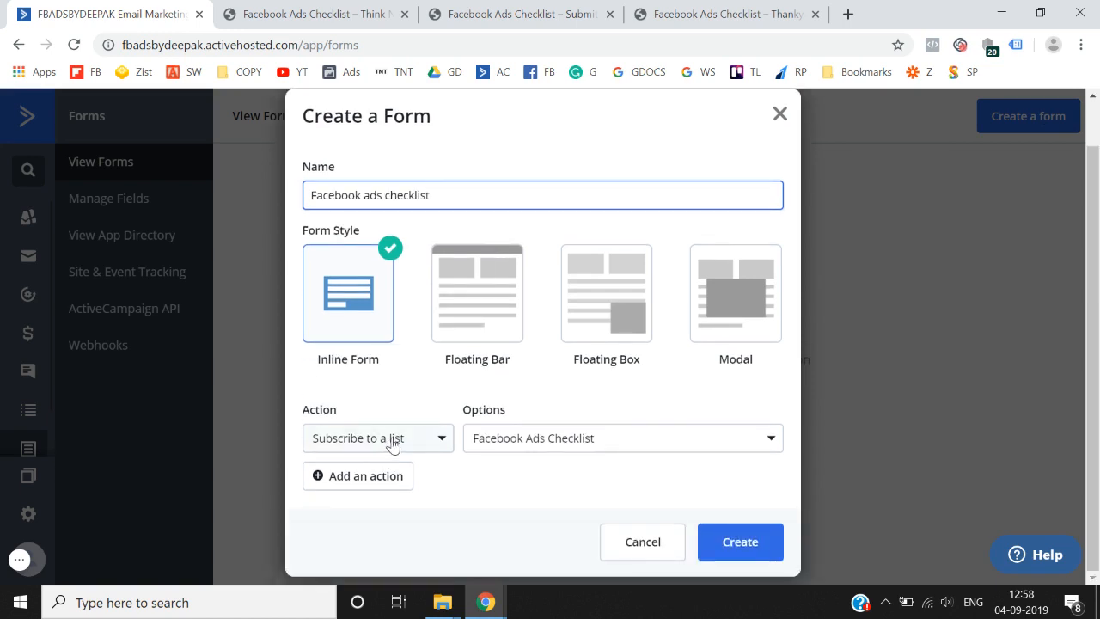
pyautogui.click(580, 444)
pyautogui.click(488, 517)
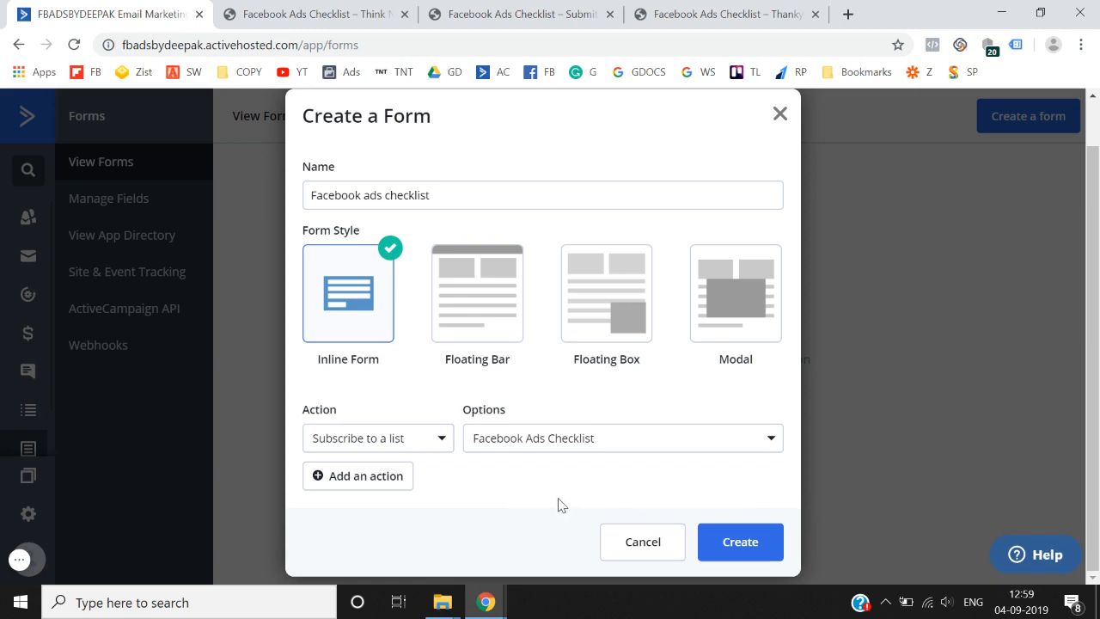
# - Create the form and remove its default heading and descriptive message
pyautogui.click(740, 548)
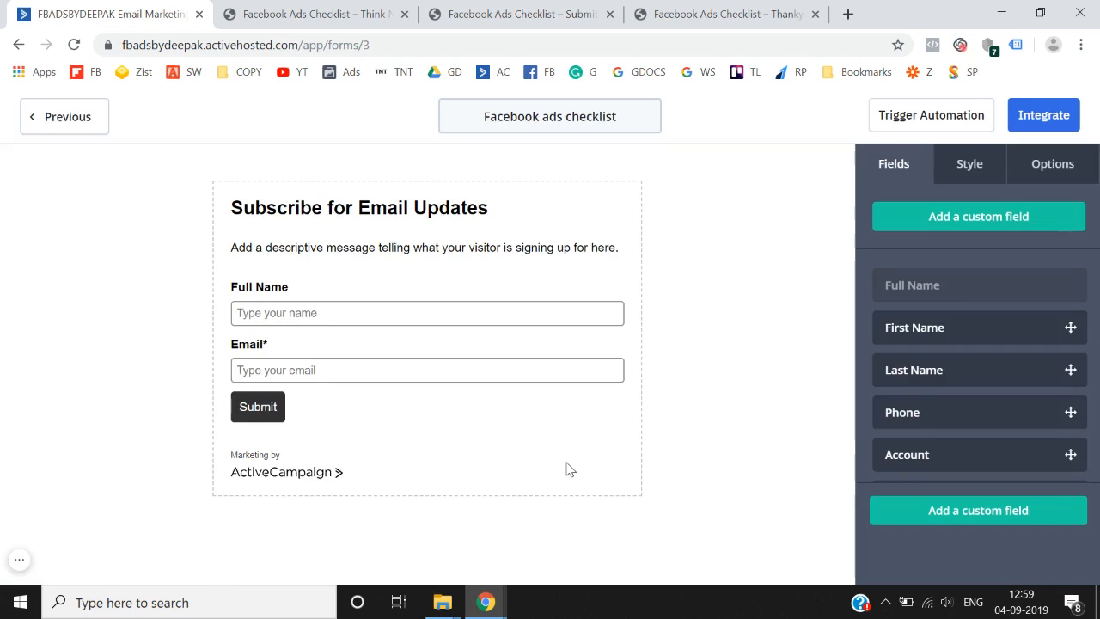
pyautogui.click(446, 208)
pyautogui.click(638, 238)
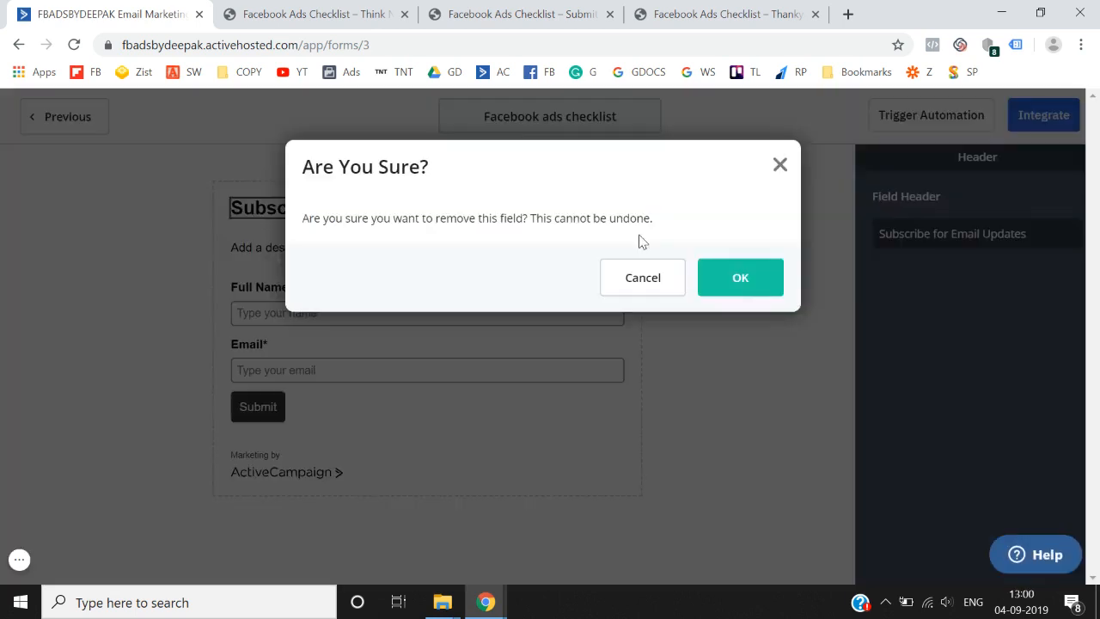
pyautogui.click(741, 280)
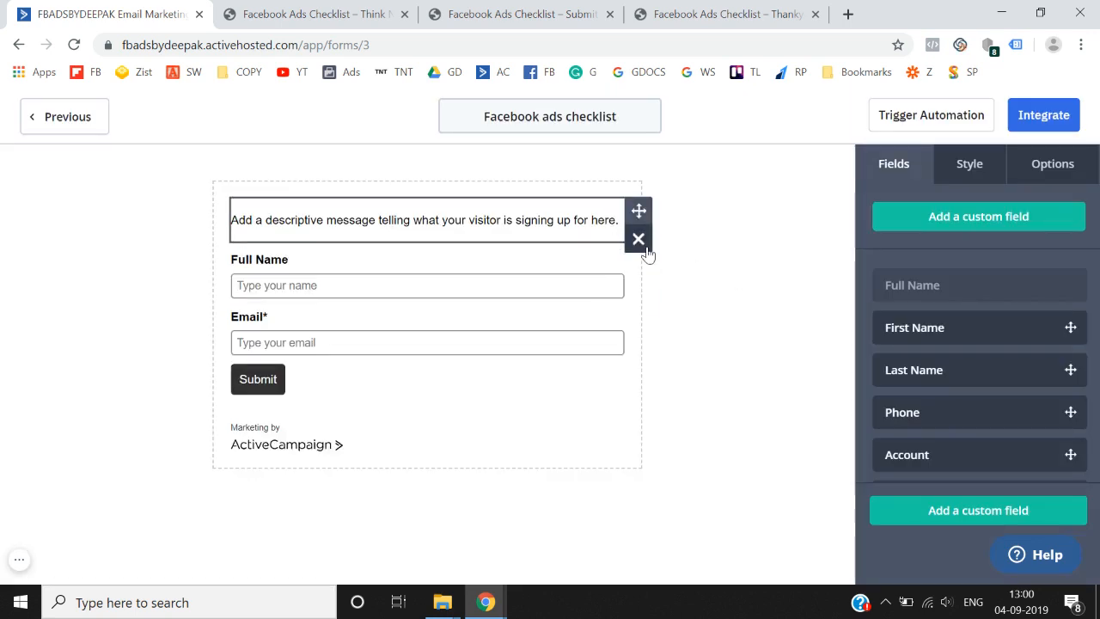
pyautogui.click(640, 242)
pyautogui.click(718, 277)
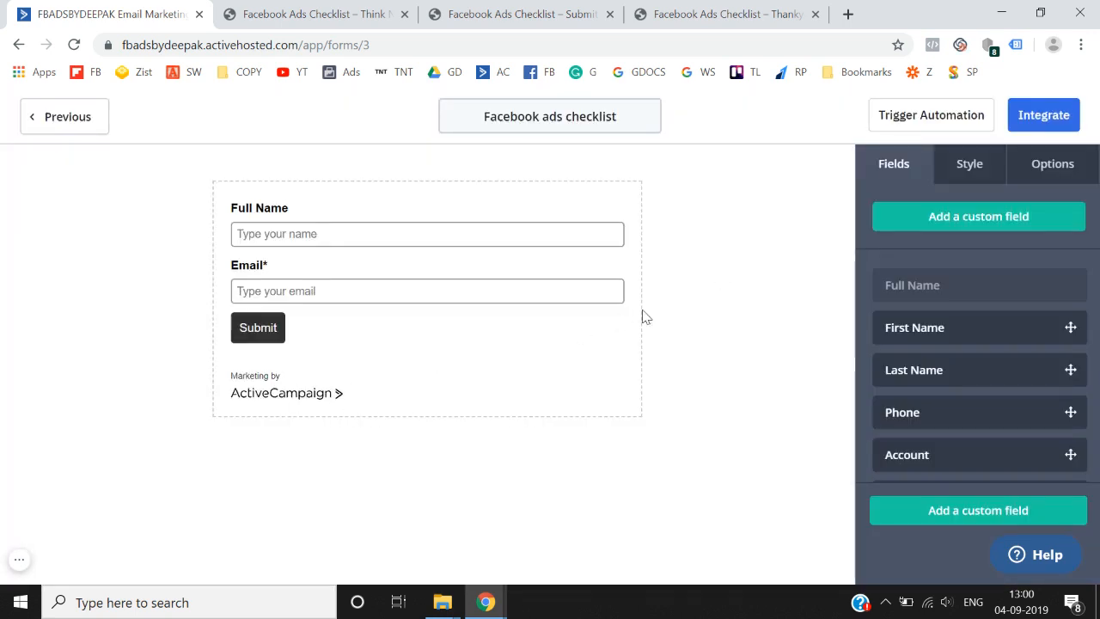
# - Turn off the AC Branding footer in the form's Style settings
pyautogui.click(969, 164)
pyautogui.scroll(-5, 971, 343)
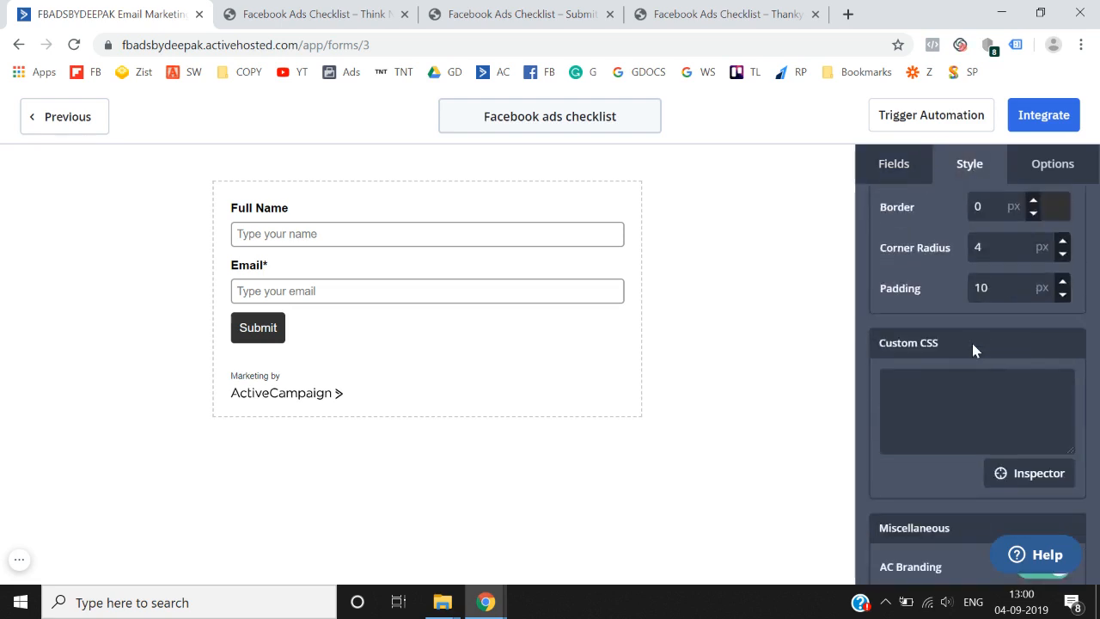
pyautogui.click(1030, 444)
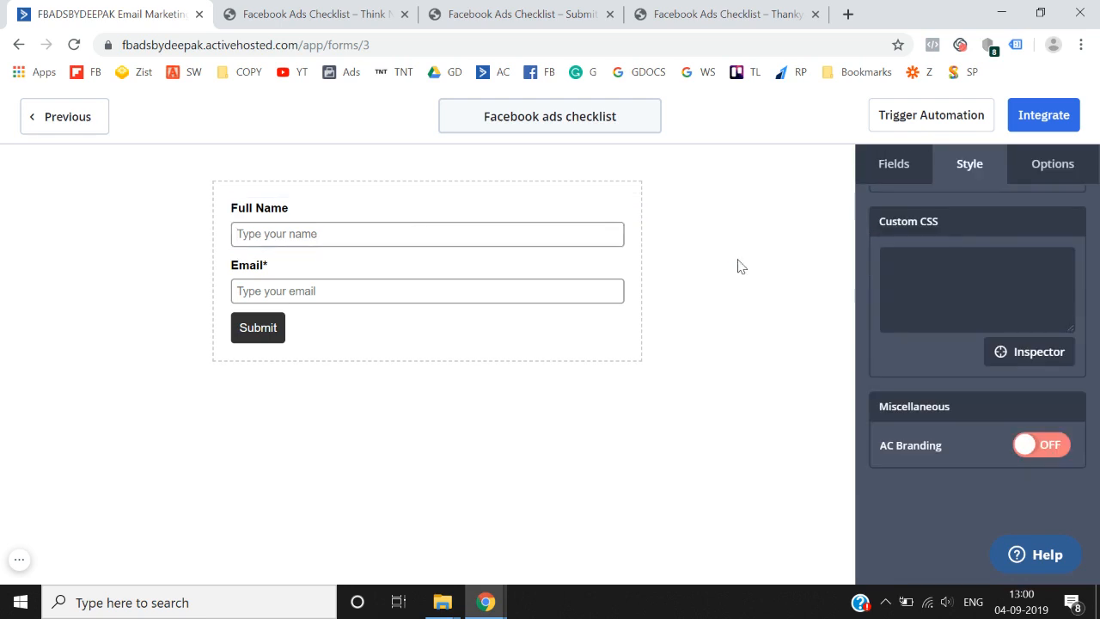
pyautogui.scroll(5, 970, 243)
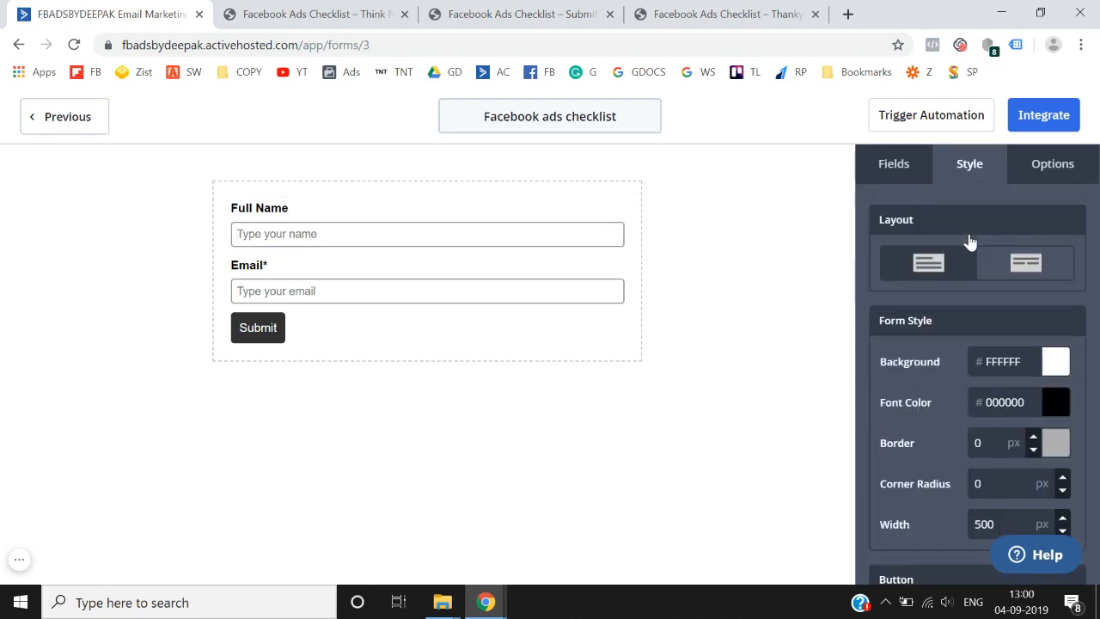
# - Make the Full Name field required
pyautogui.click(432, 238)
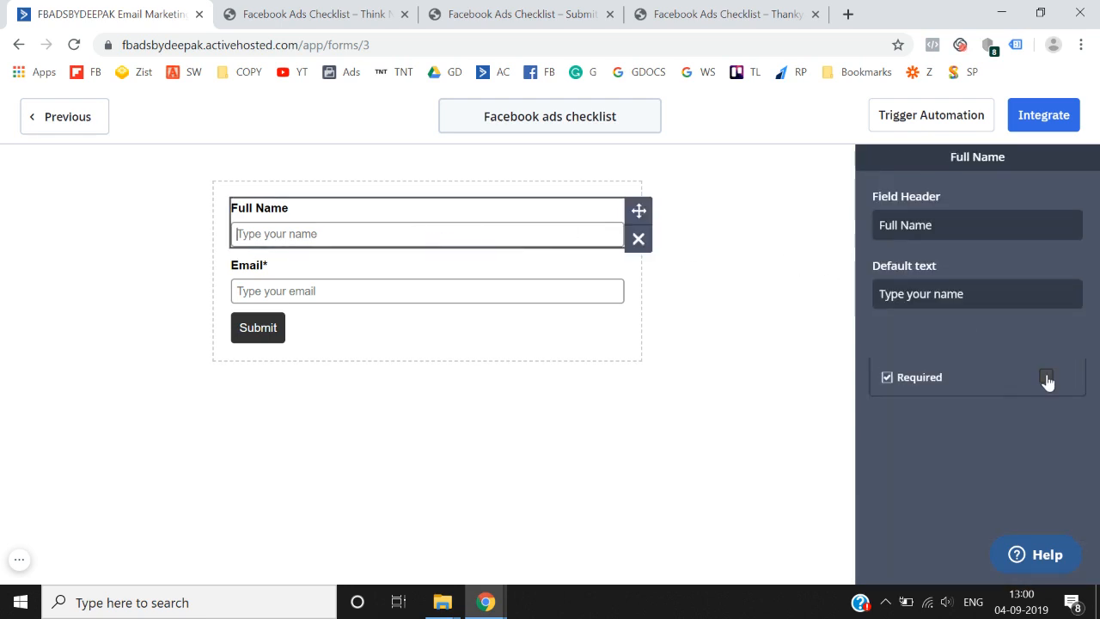
pyautogui.click(1046, 378)
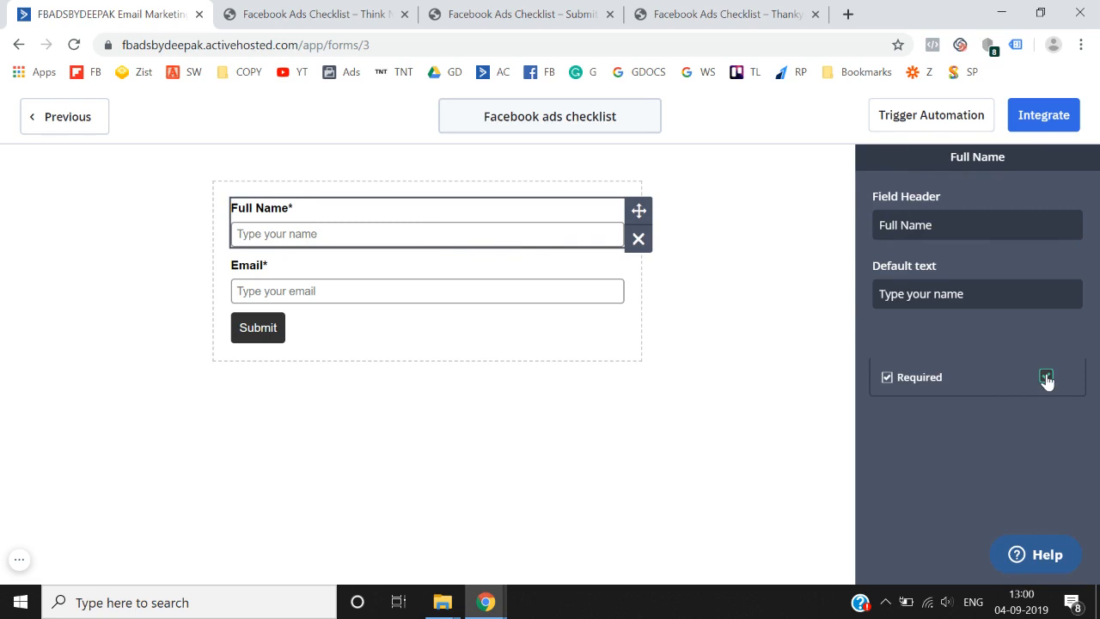
pyautogui.click(544, 290)
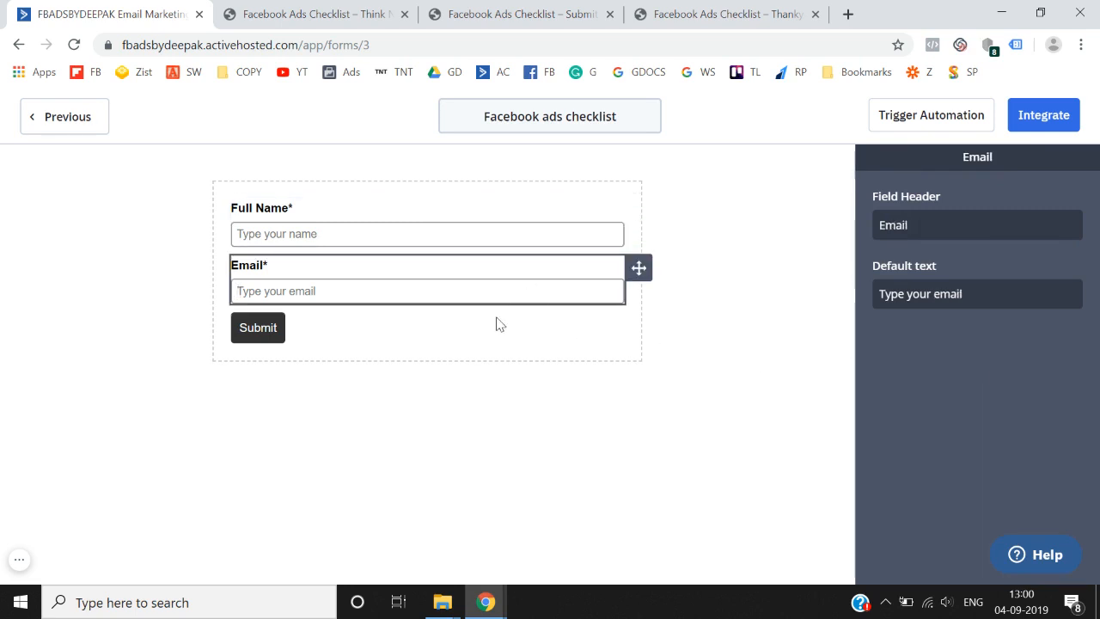
pyautogui.click(728, 357)
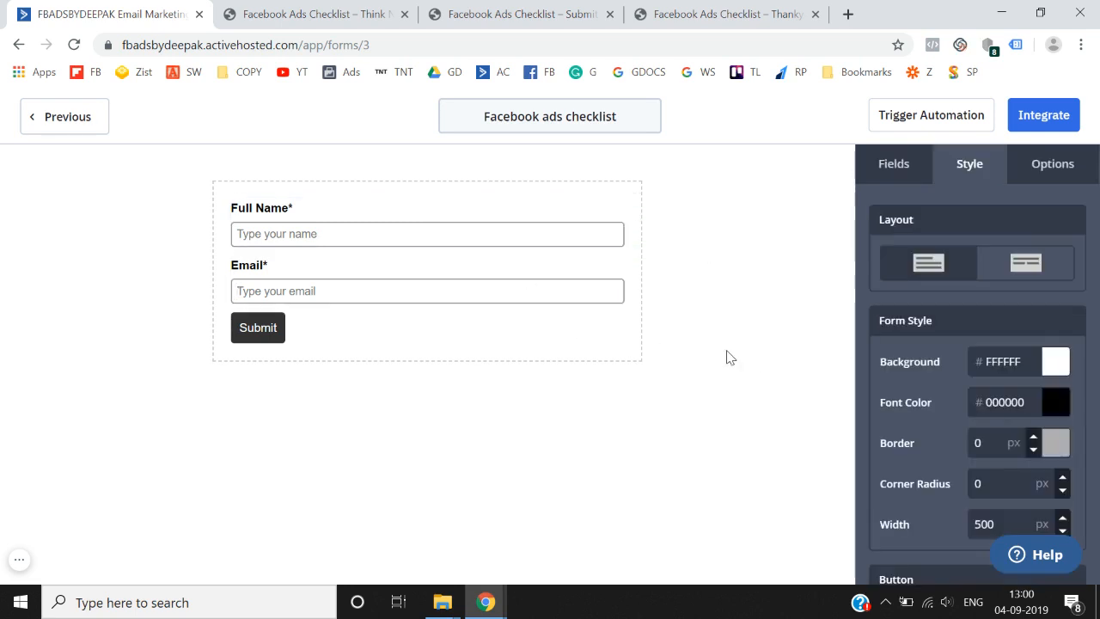
# - Add a Phone field to the form and make it required
pyautogui.click(894, 179)
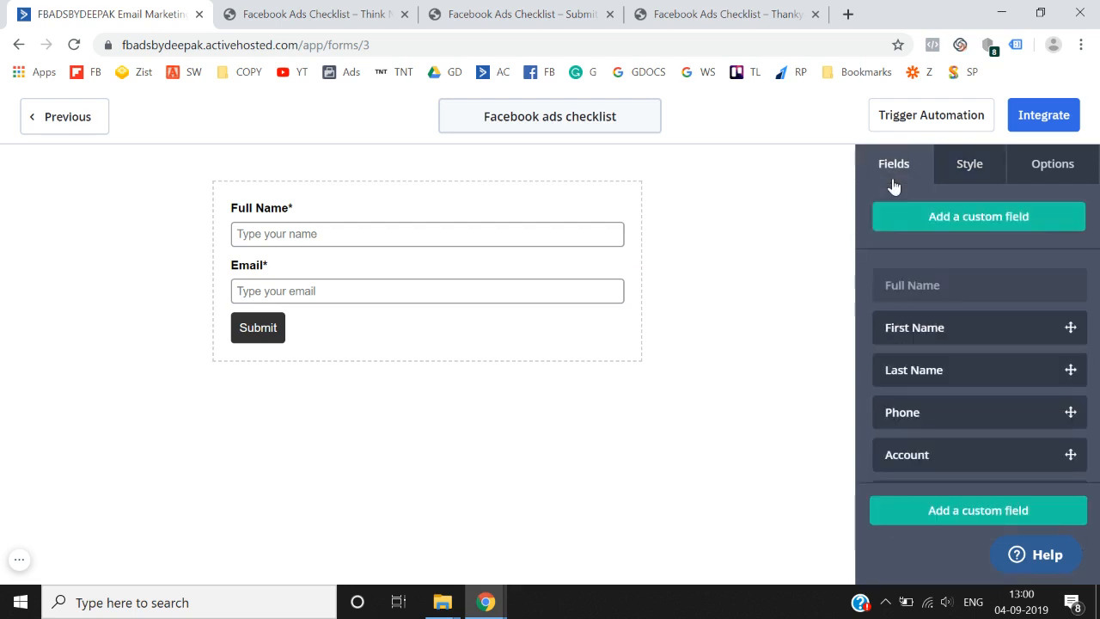
pyautogui.scroll(-1, 965, 327)
pyautogui.moveTo(964, 337); pyautogui.dragTo(360, 292)
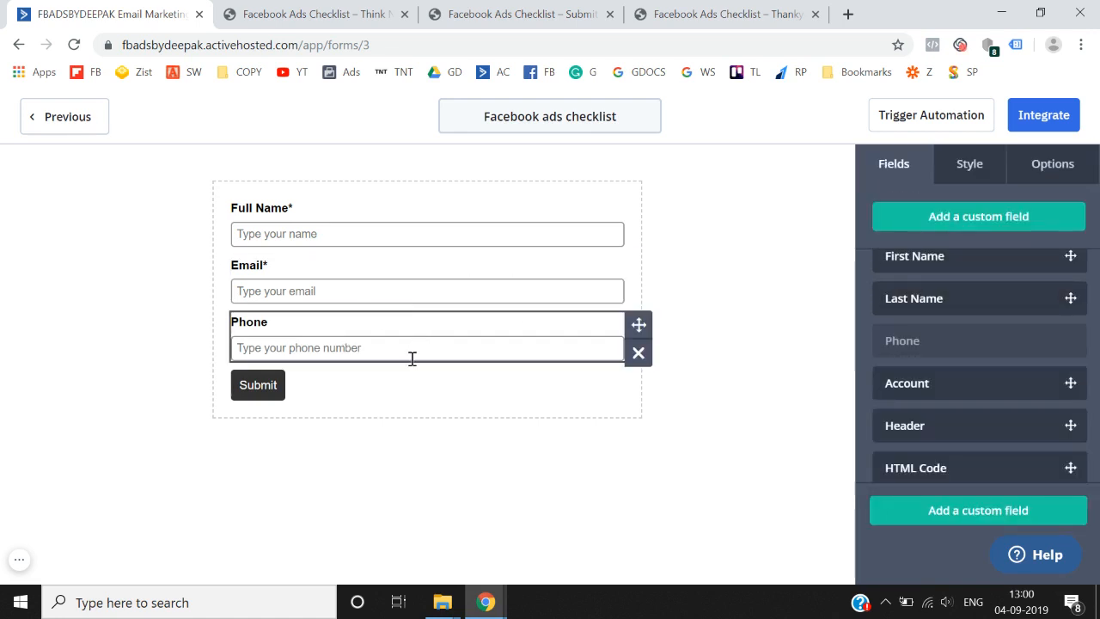
pyautogui.click(413, 358)
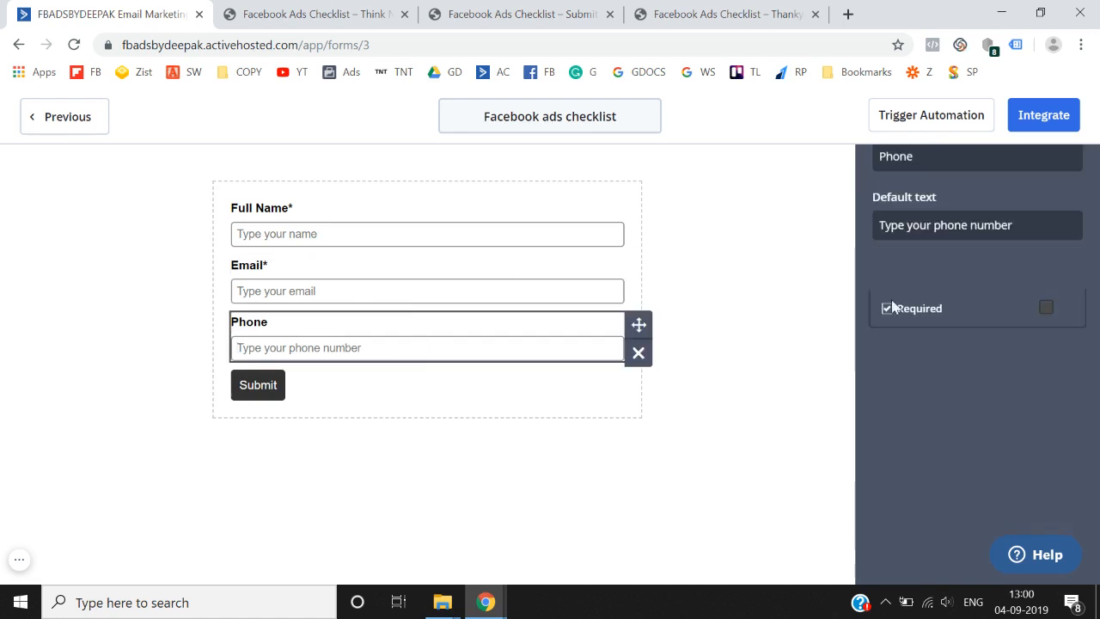
pyautogui.click(1046, 308)
pyautogui.click(680, 425)
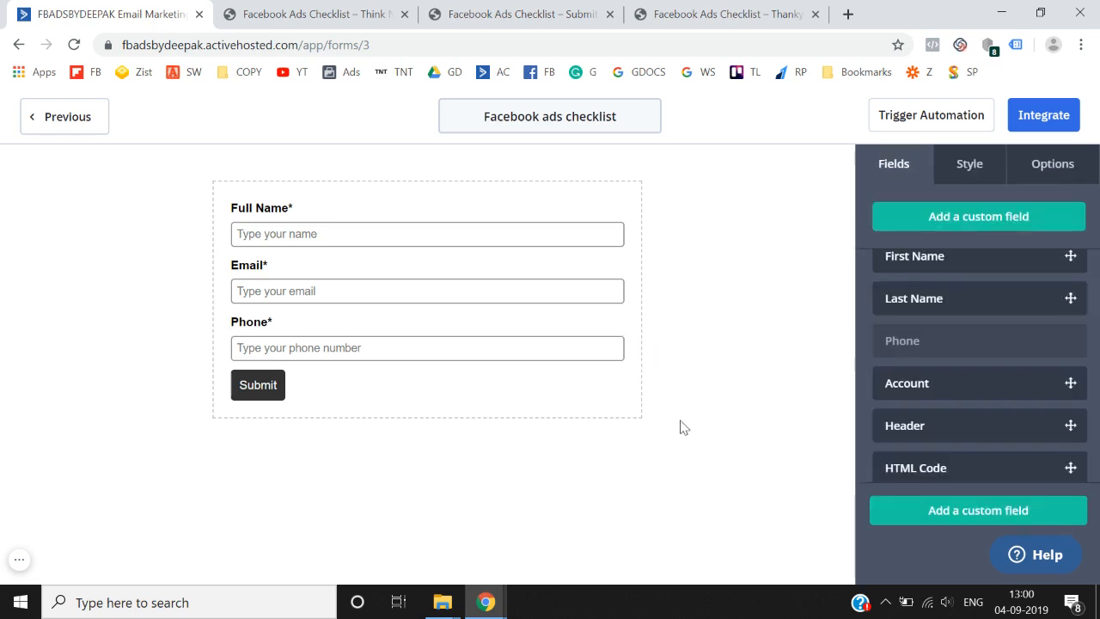
# - Relabel the submit button 'YES! GIVE ME THE E-BOOK'
pyautogui.click(265, 388)
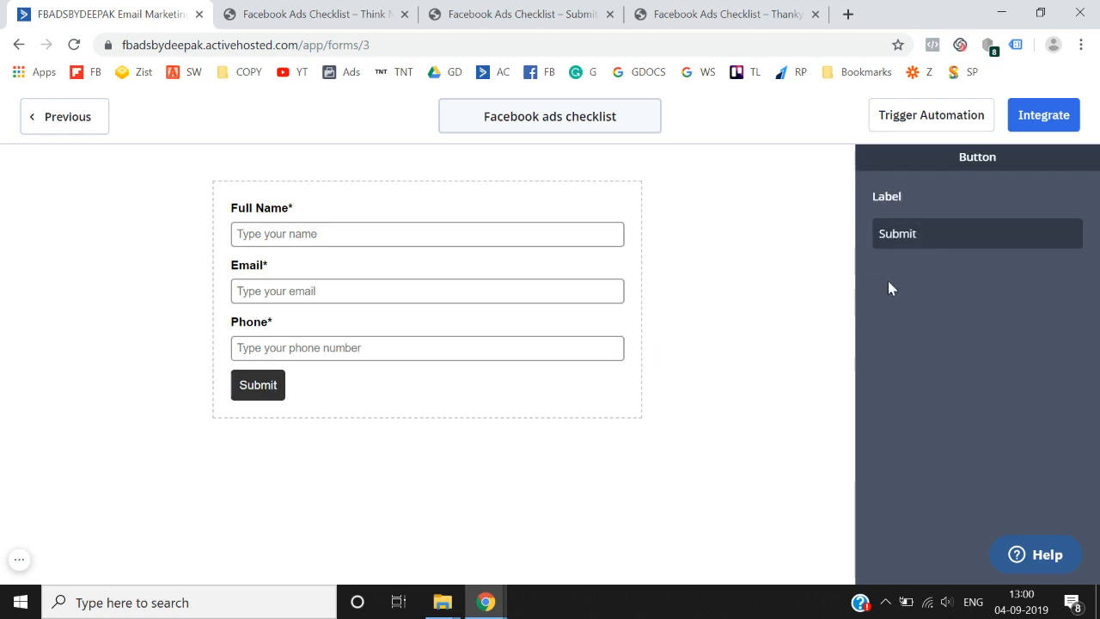
pyautogui.doubleClick(930, 241)
pyautogui.write('Ye')
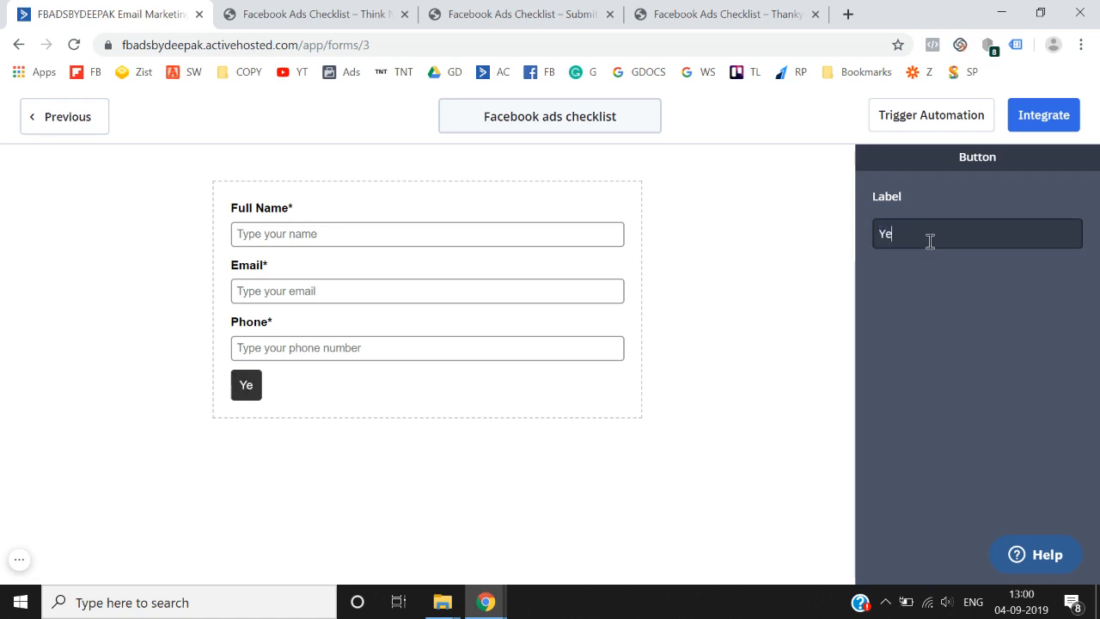
pyautogui.write('s! I NE')
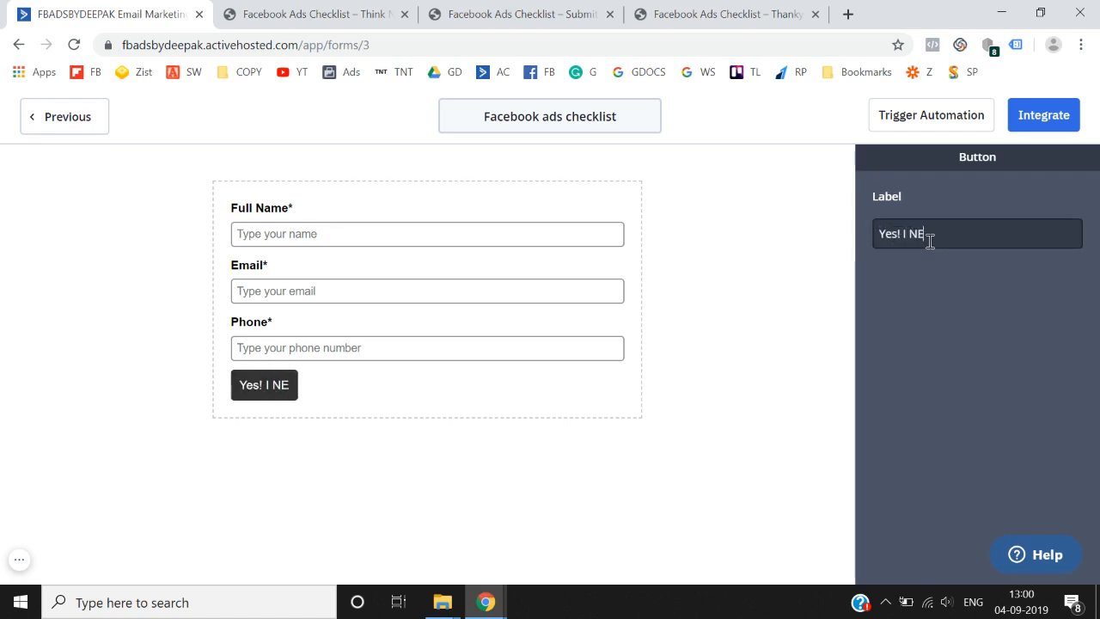
pyautogui.write('ED THIS')
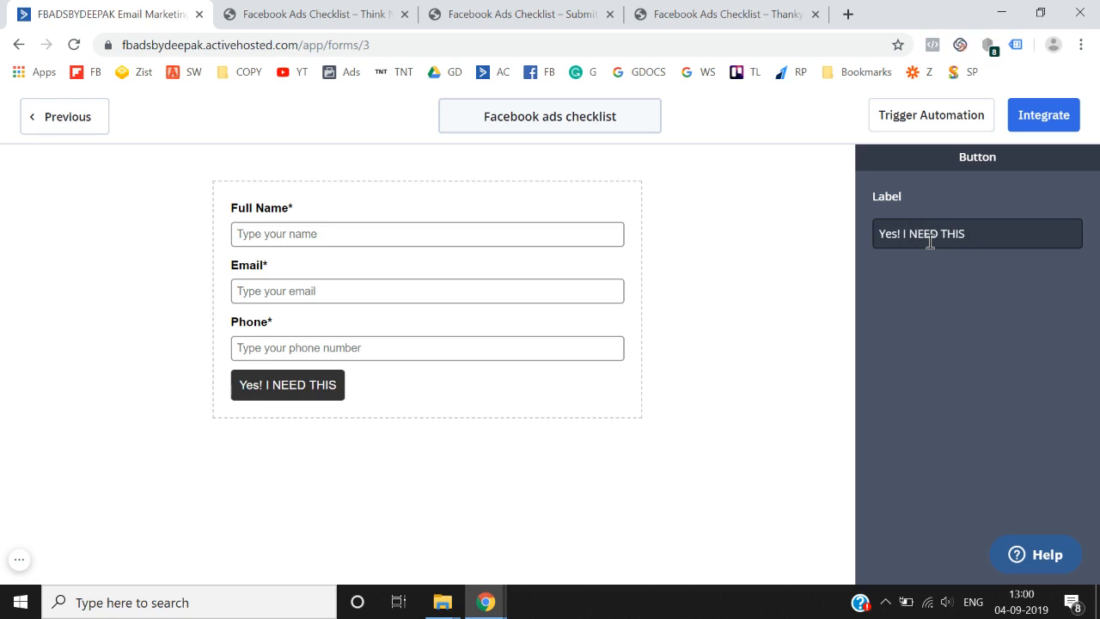
pyautogui.press('BackSpace')
pyautogui.press('BackSpace')
pyautogui.press('BackSpace')
pyautogui.press('BackSpace')
pyautogui.press('BackSpace')
pyautogui.press('BackSpace')
pyautogui.press('BackSpace')
pyautogui.press('BackSpace')
pyautogui.press('BackSpace')
pyautogui.press('BackSpace')
pyautogui.press('BackSpace')
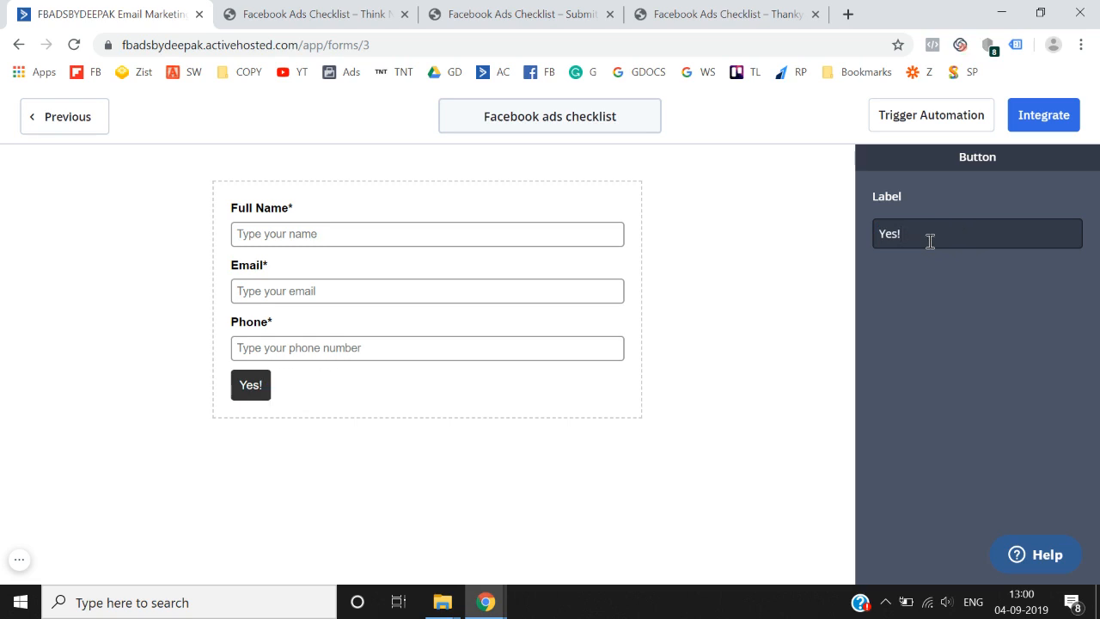
pyautogui.write('GIVE ME THE EBOOK')
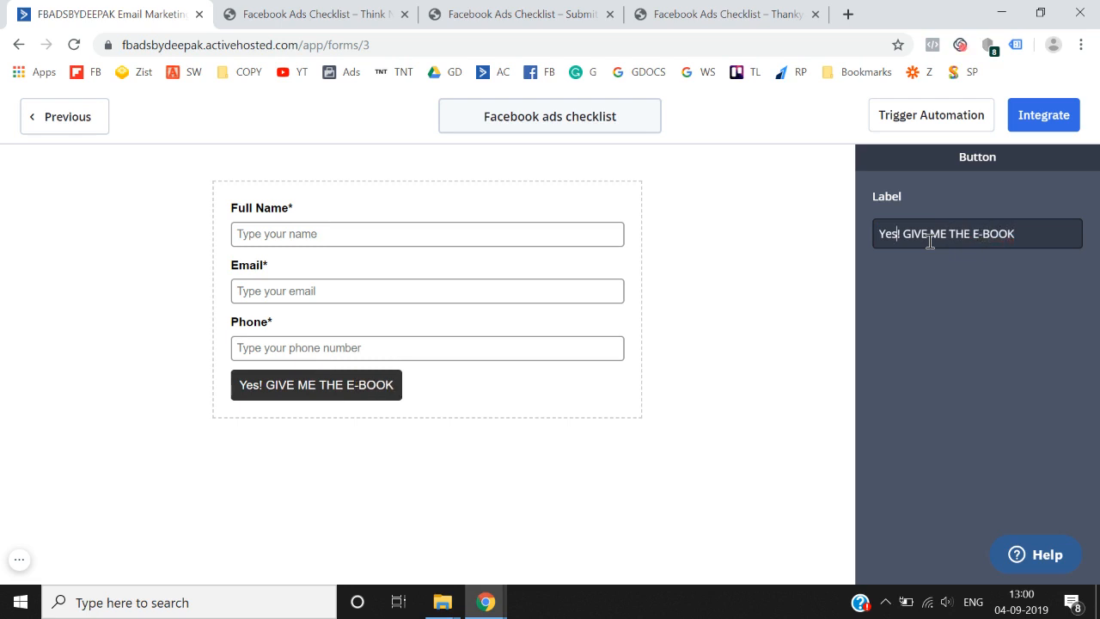
pyautogui.press('BackSpace')
pyautogui.press('BackSpace')
pyautogui.write('ES')
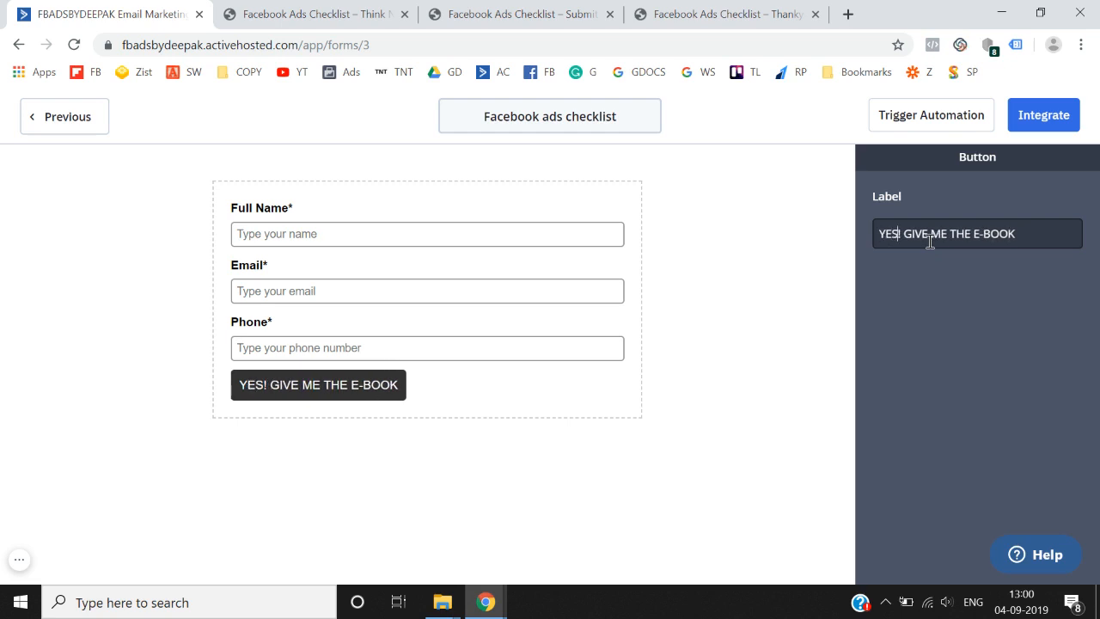
pyautogui.click(764, 312)
pyautogui.click(402, 397)
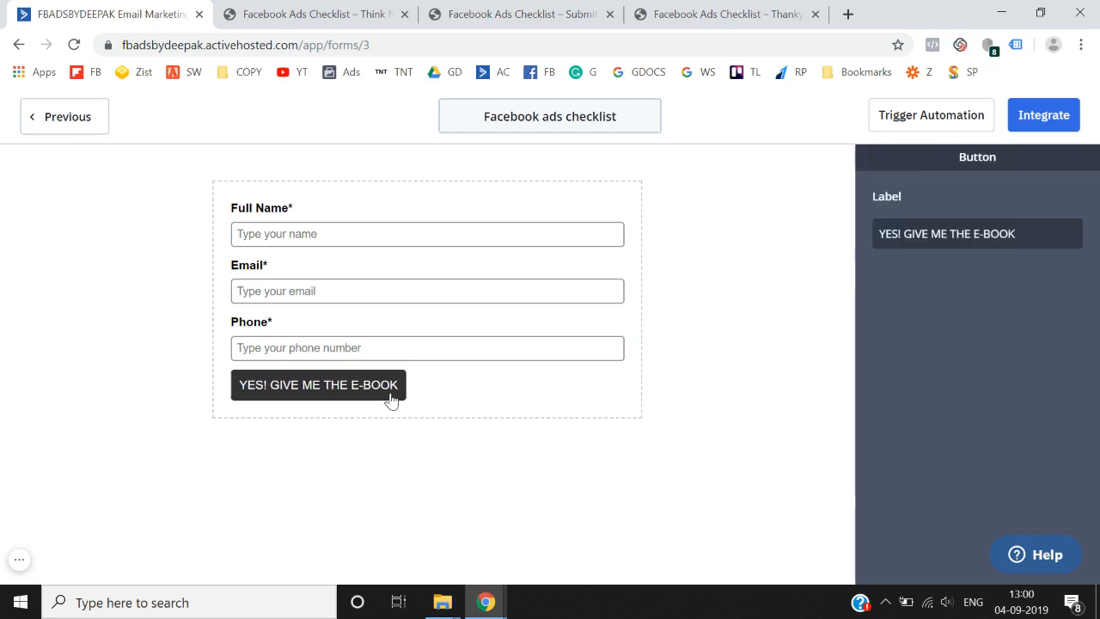
pyautogui.click(579, 359)
pyautogui.click(564, 387)
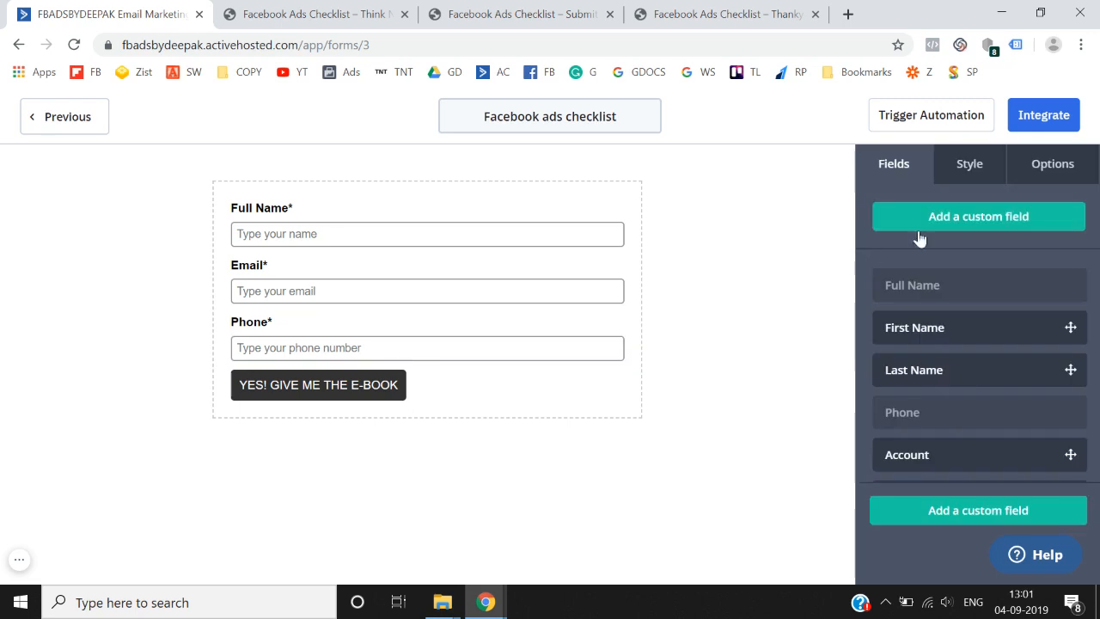
# - Set the submit button's background colour to teal #298F6F
pyautogui.click(967, 165)
pyautogui.scroll(-3, 960, 361)
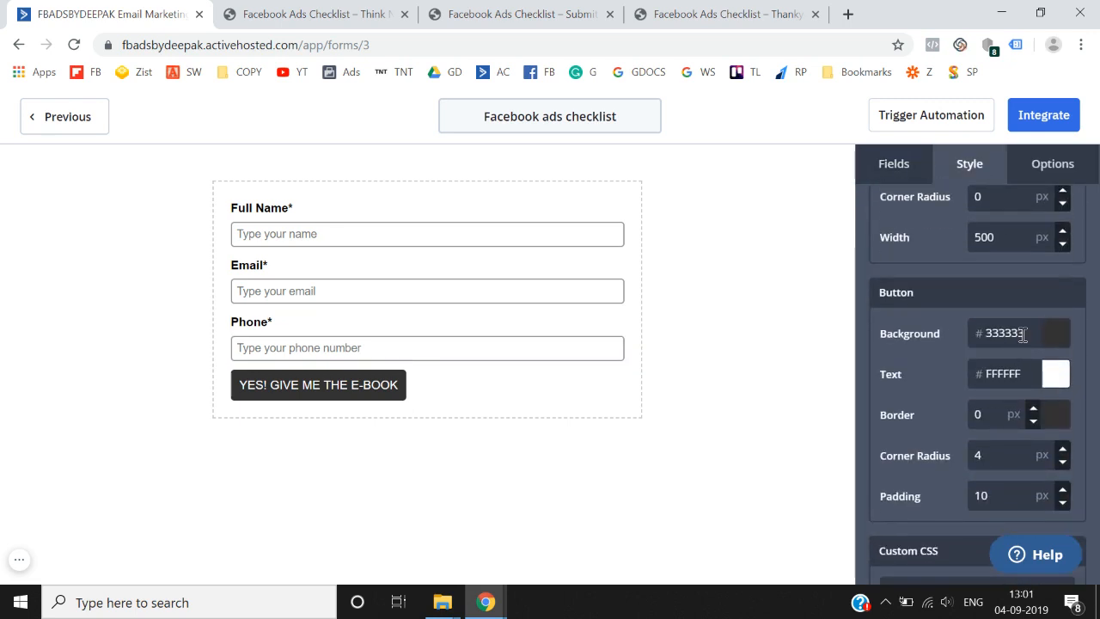
pyautogui.click(1056, 339)
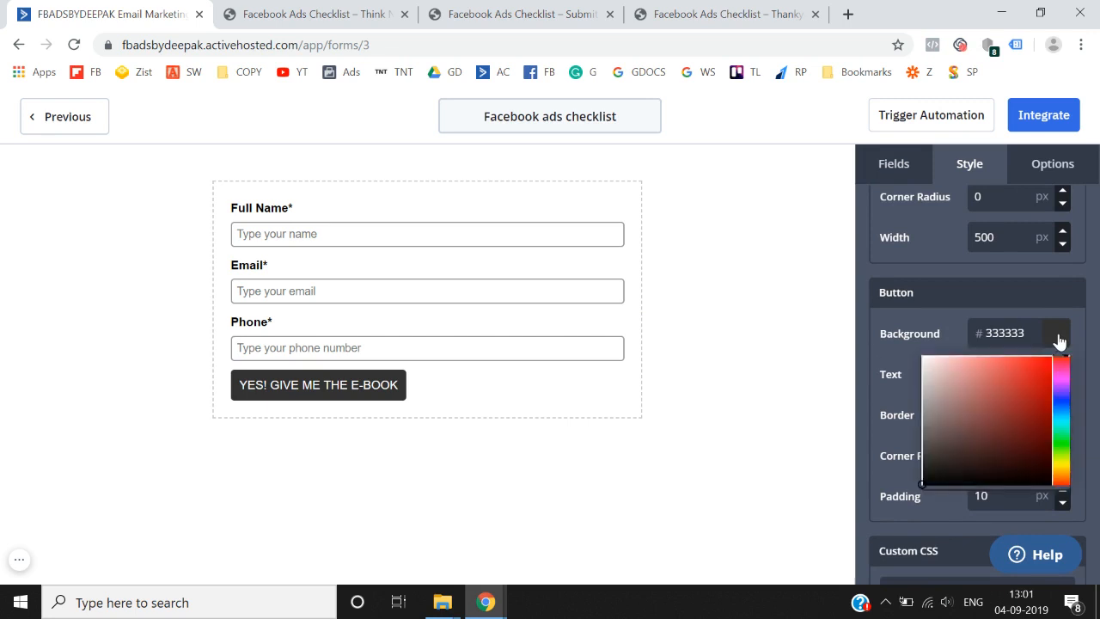
pyautogui.click(1015, 413)
pyautogui.click(1064, 420)
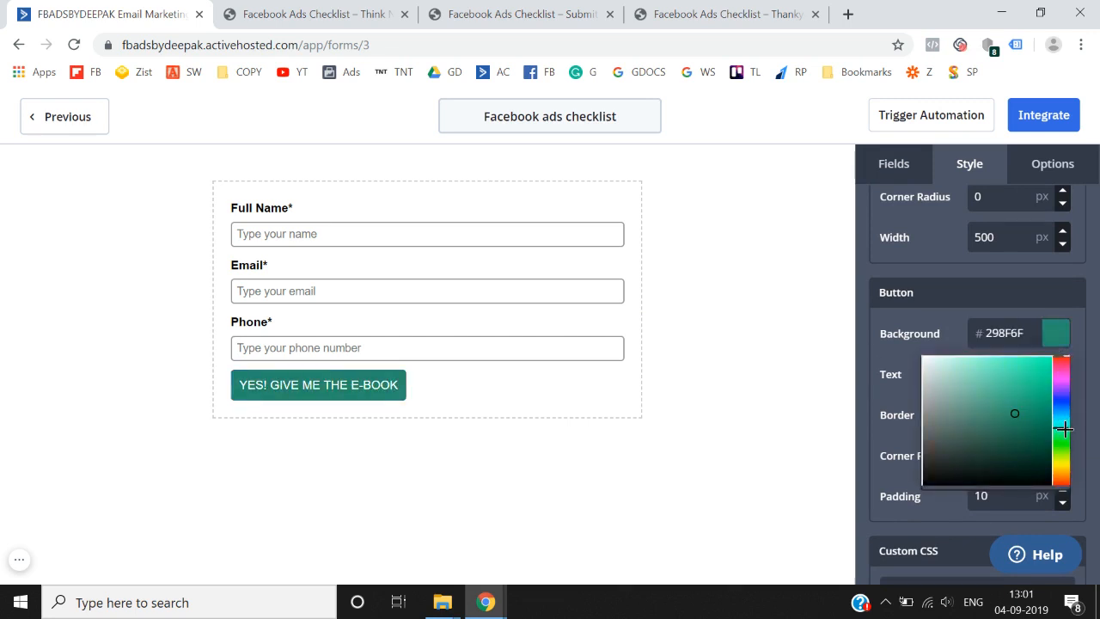
pyautogui.click(843, 416)
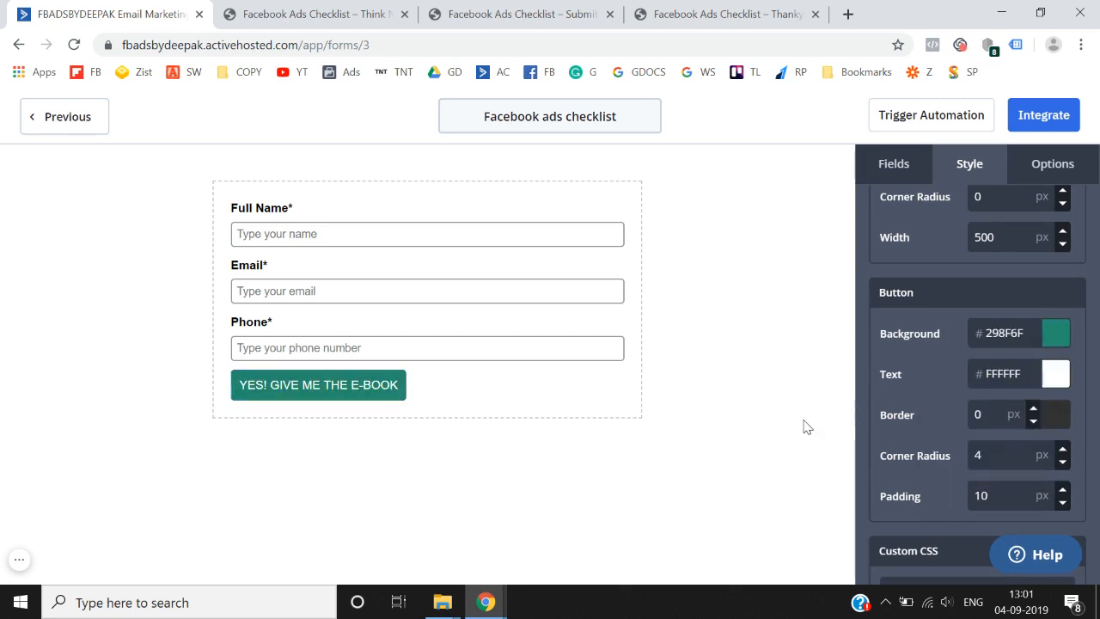
pyautogui.click(1077, 173)
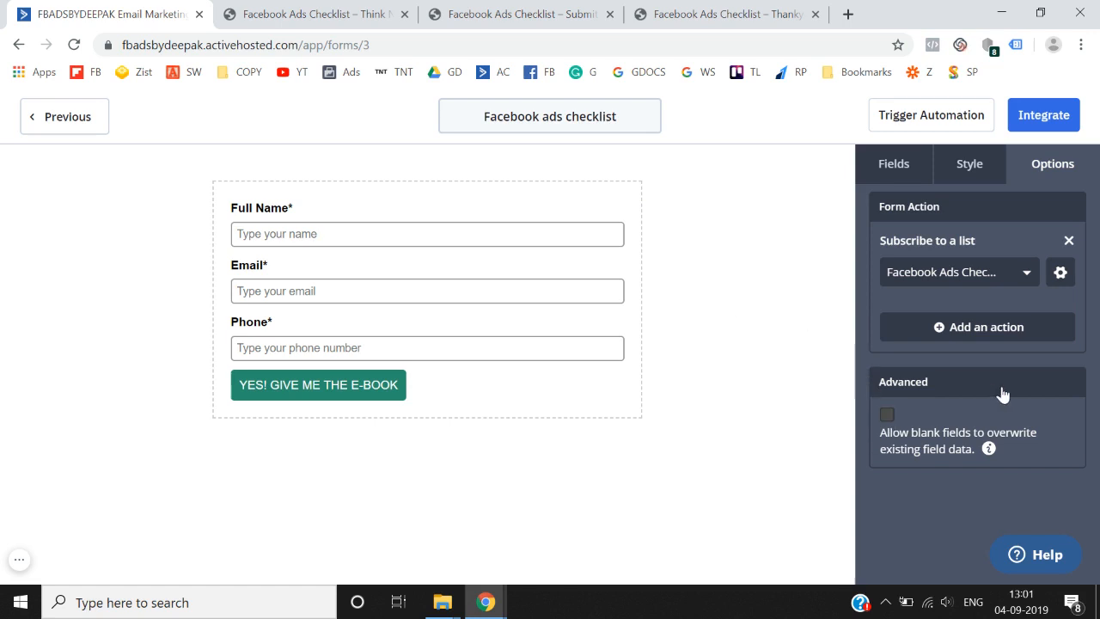
pyautogui.scroll(1, 1002, 392)
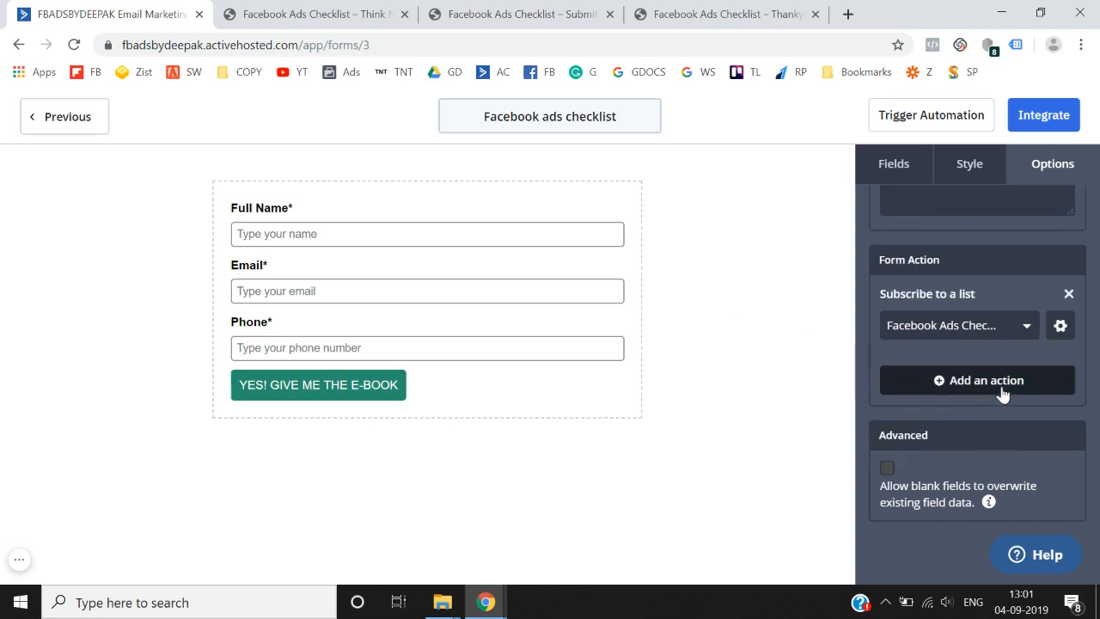
pyautogui.scroll(3, 1001, 391)
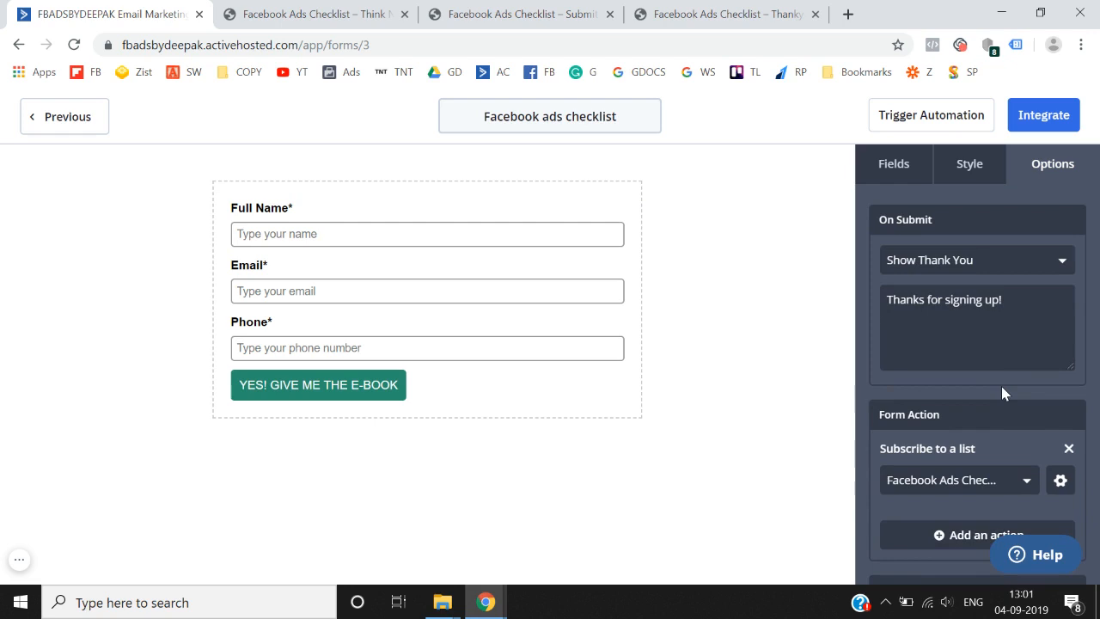
pyautogui.click(945, 273)
pyautogui.click(939, 331)
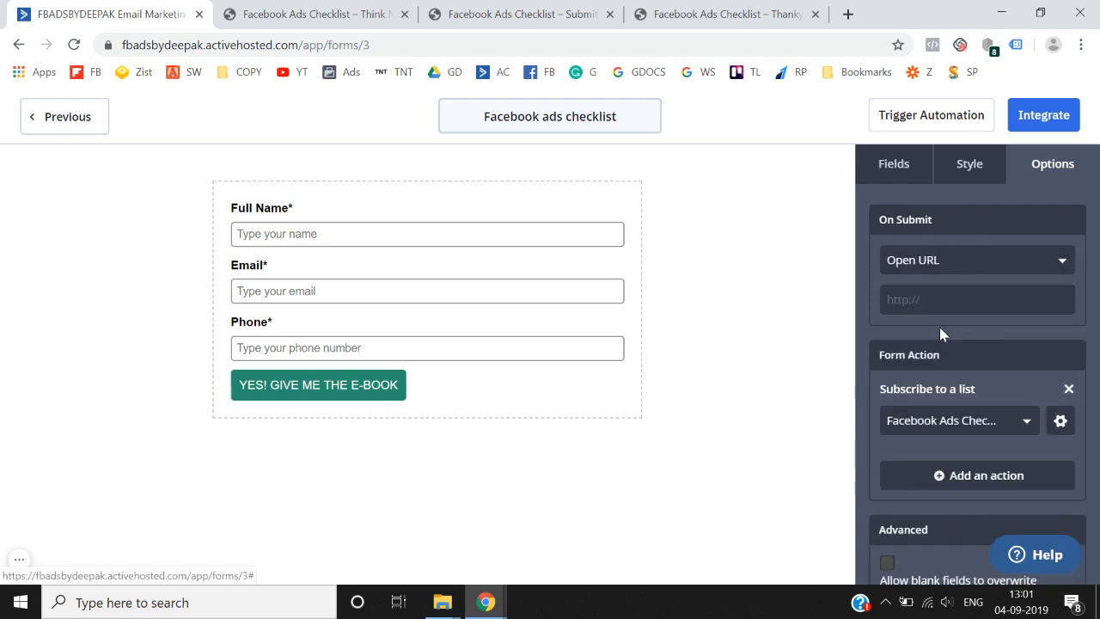
pyautogui.click(974, 300)
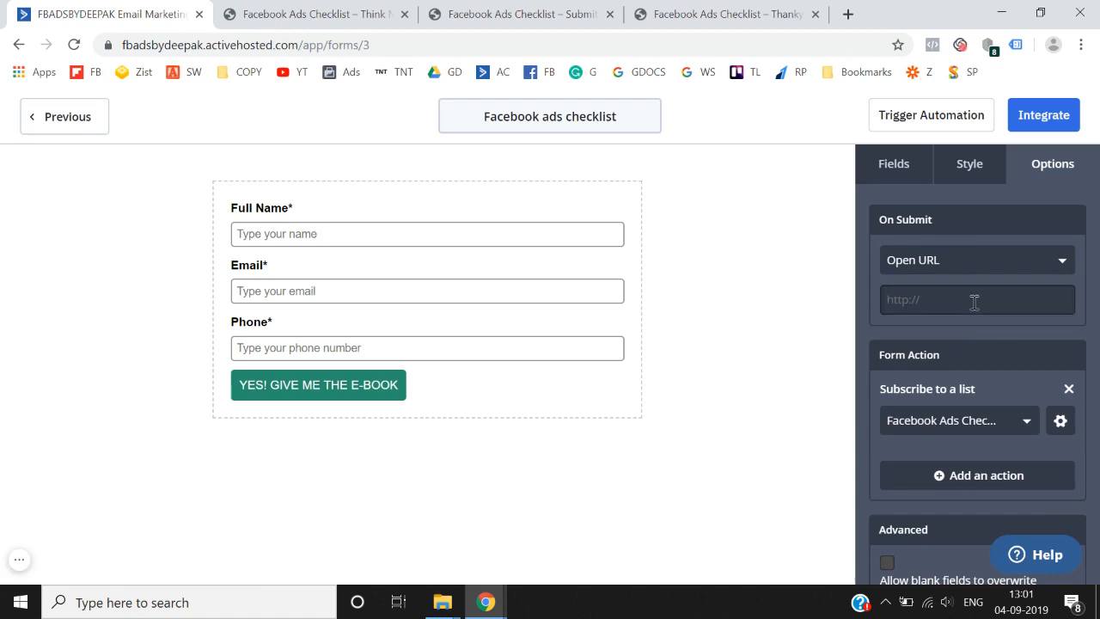
pyautogui.click(726, 14)
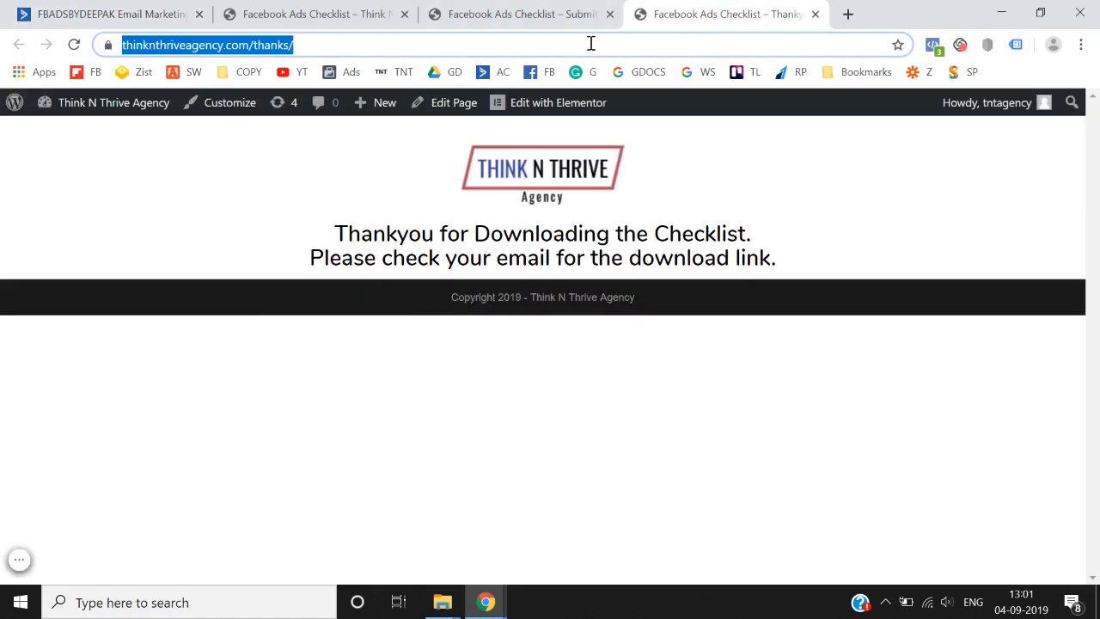
pyautogui.click(363, 11)
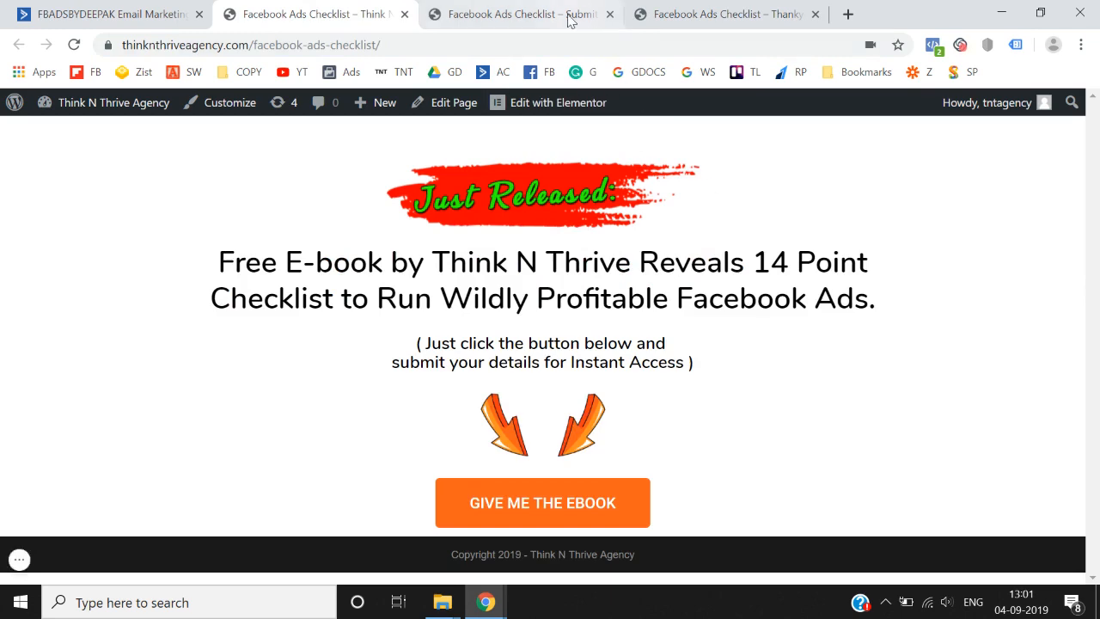
pyautogui.click(567, 17)
pyautogui.click(137, 10)
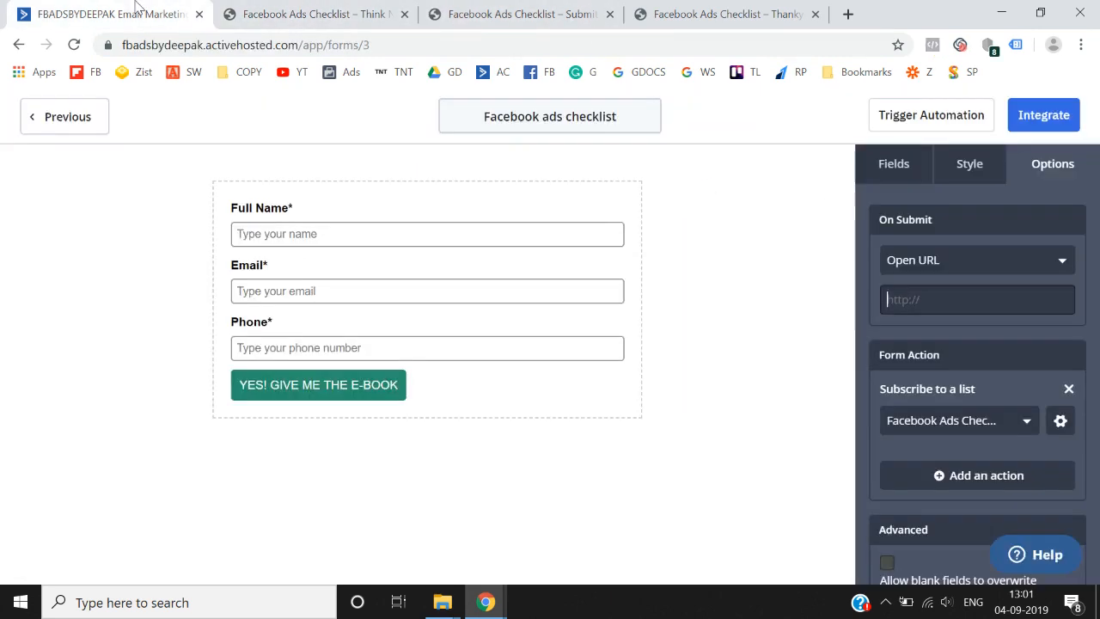
pyautogui.write('https://thinknthriveagency.com/thanks/')
pyautogui.click(913, 342)
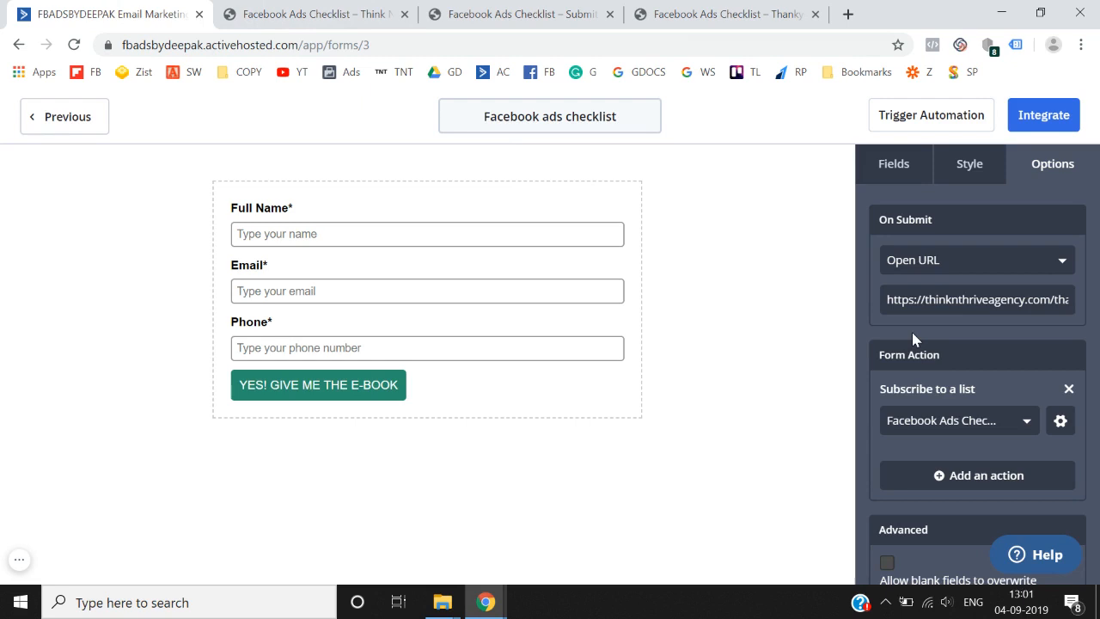
pyautogui.scroll(-1, 911, 332)
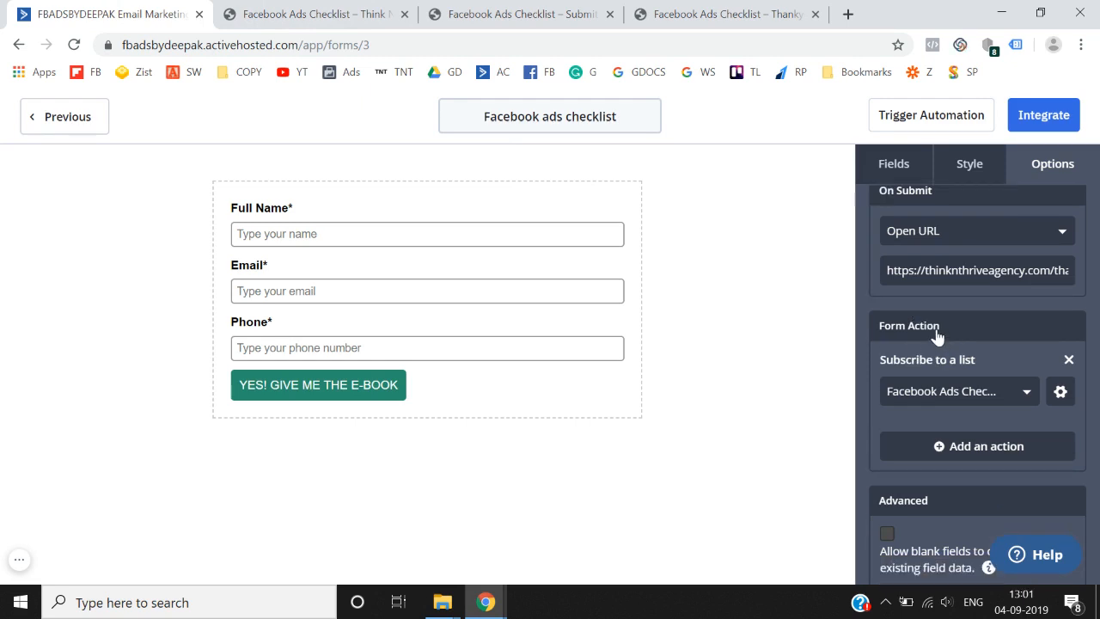
pyautogui.scroll(-1, 937, 335)
# - Switch Opt-in Confirmation OFF for the Subscribe to a list action and save it
pyautogui.click(1060, 368)
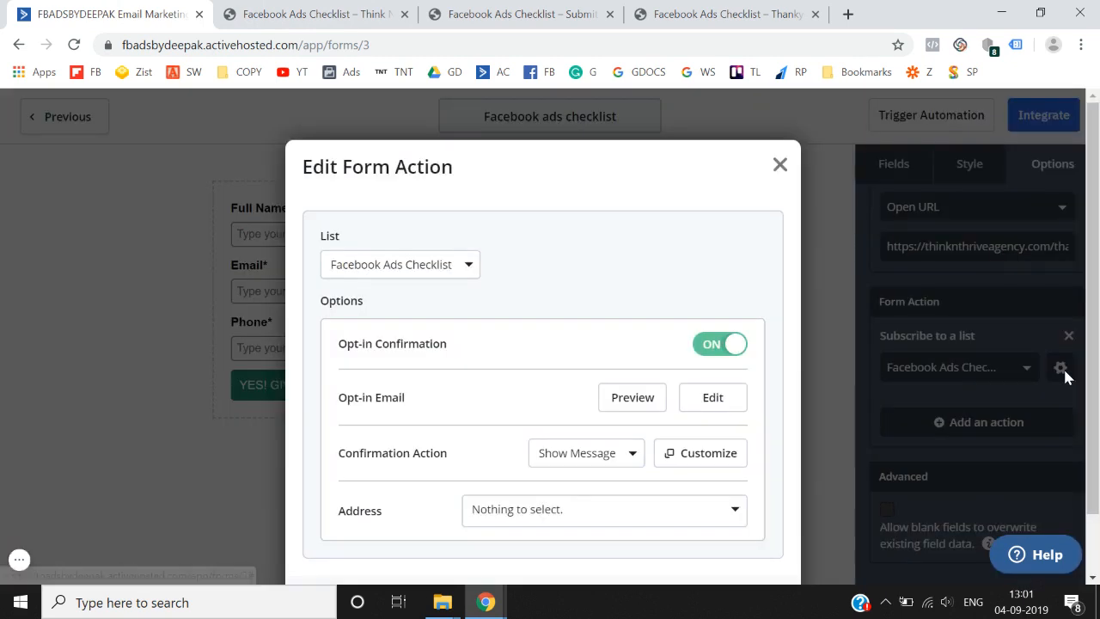
pyautogui.click(719, 344)
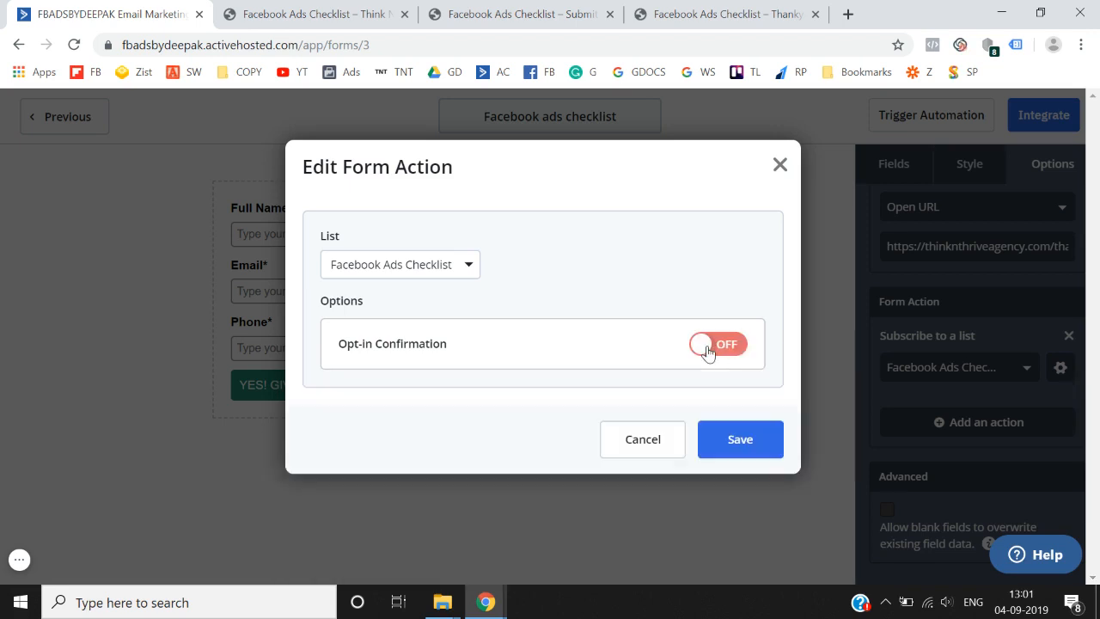
pyautogui.click(739, 442)
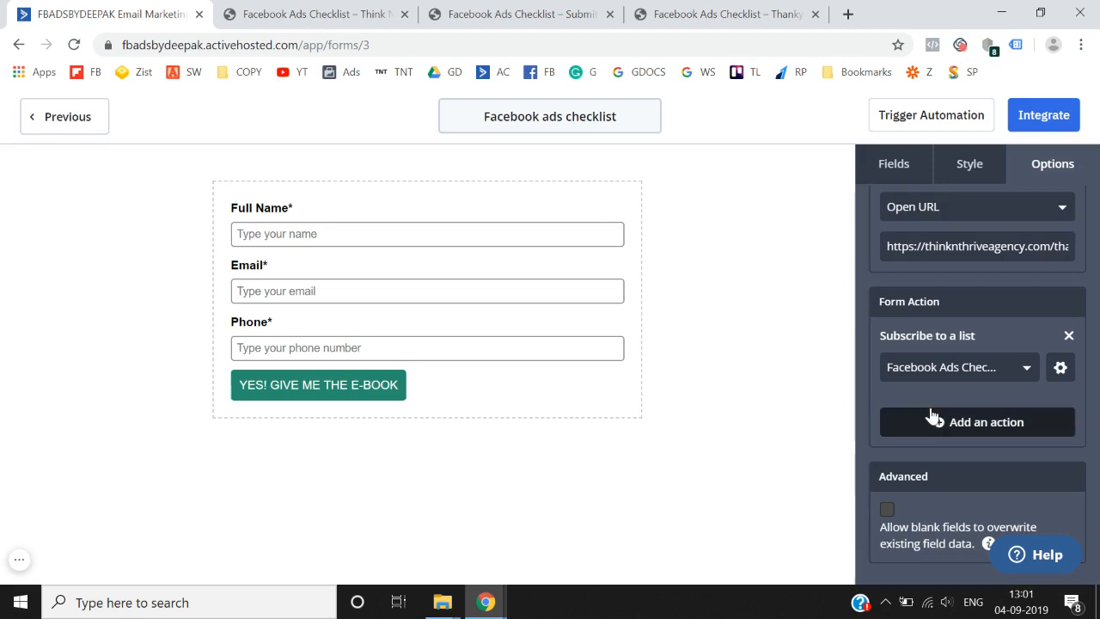
pyautogui.scroll(1, 932, 415)
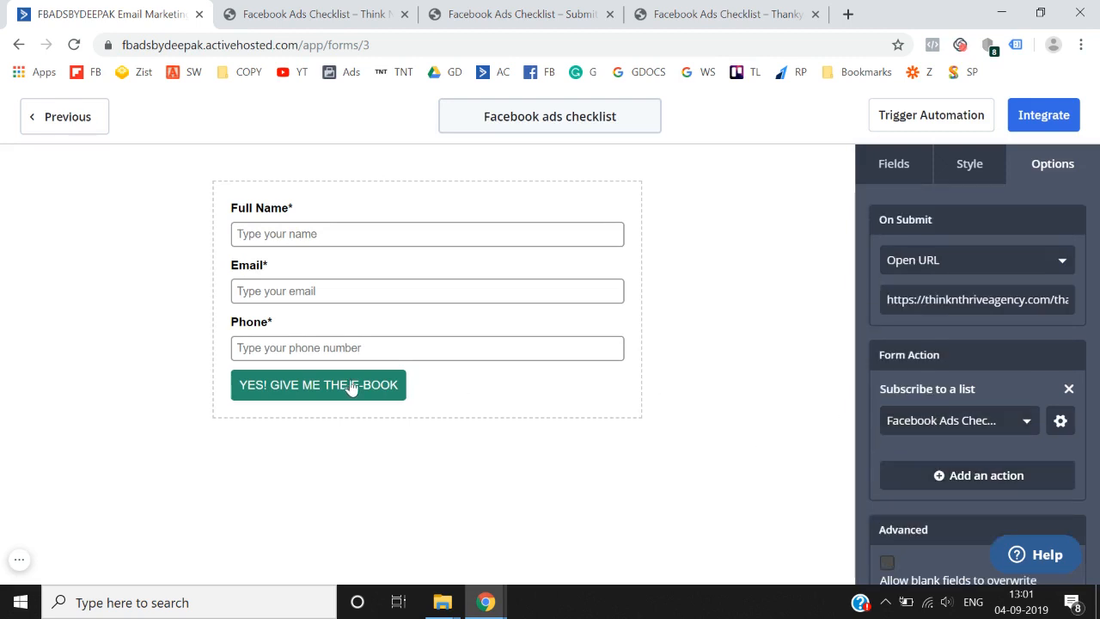
# - Copy the form's Simple Embed code, then save and exit the form
pyautogui.click(1045, 116)
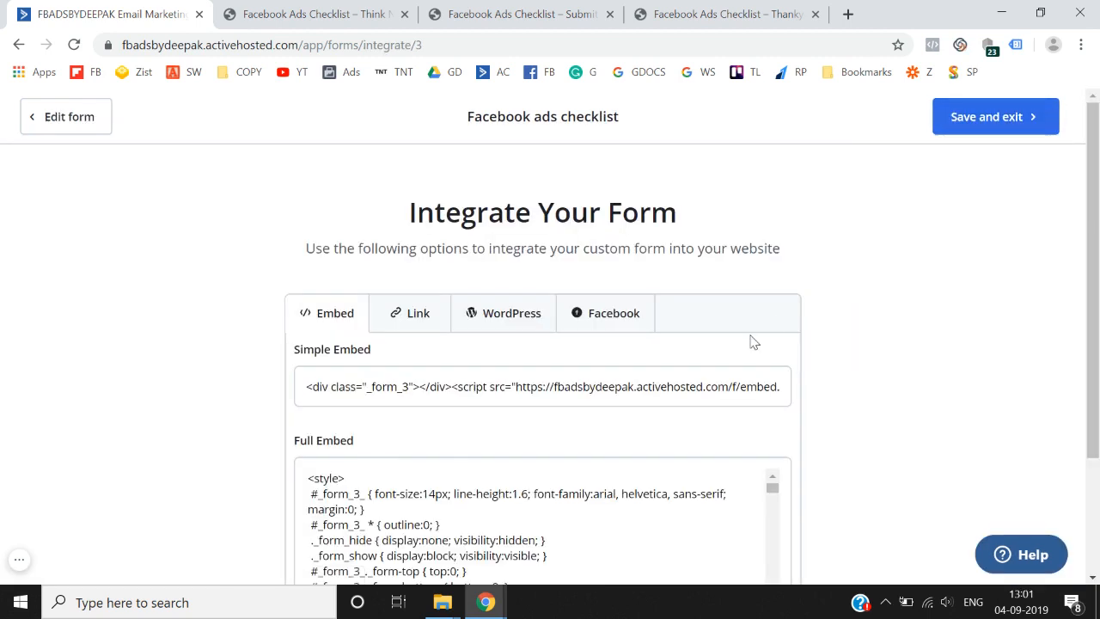
pyautogui.scroll(-2, 751, 335)
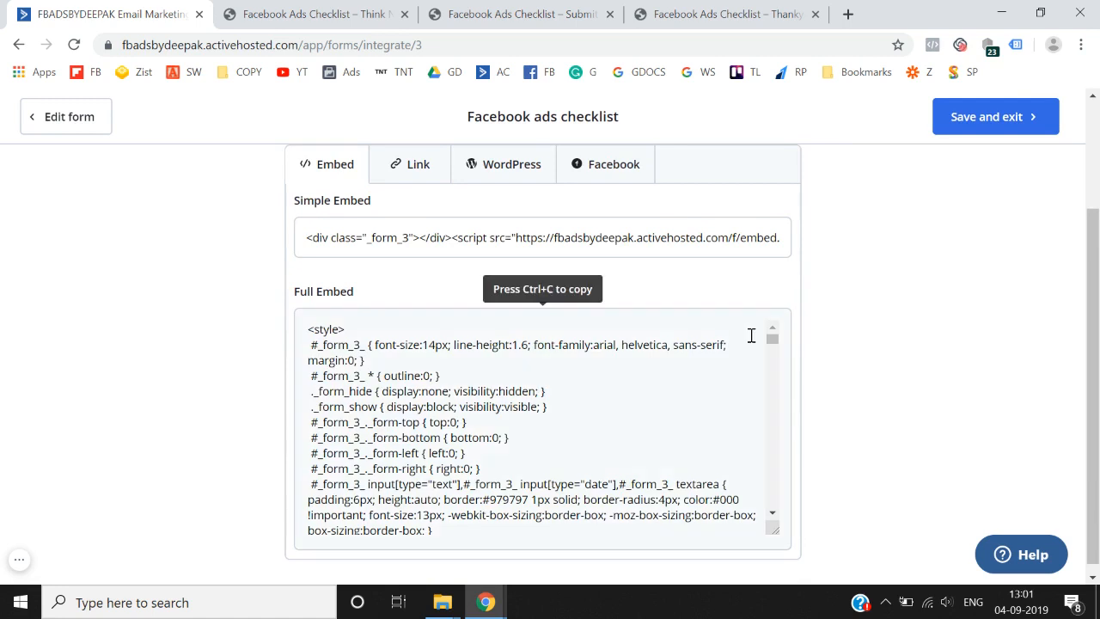
pyautogui.click(591, 241)
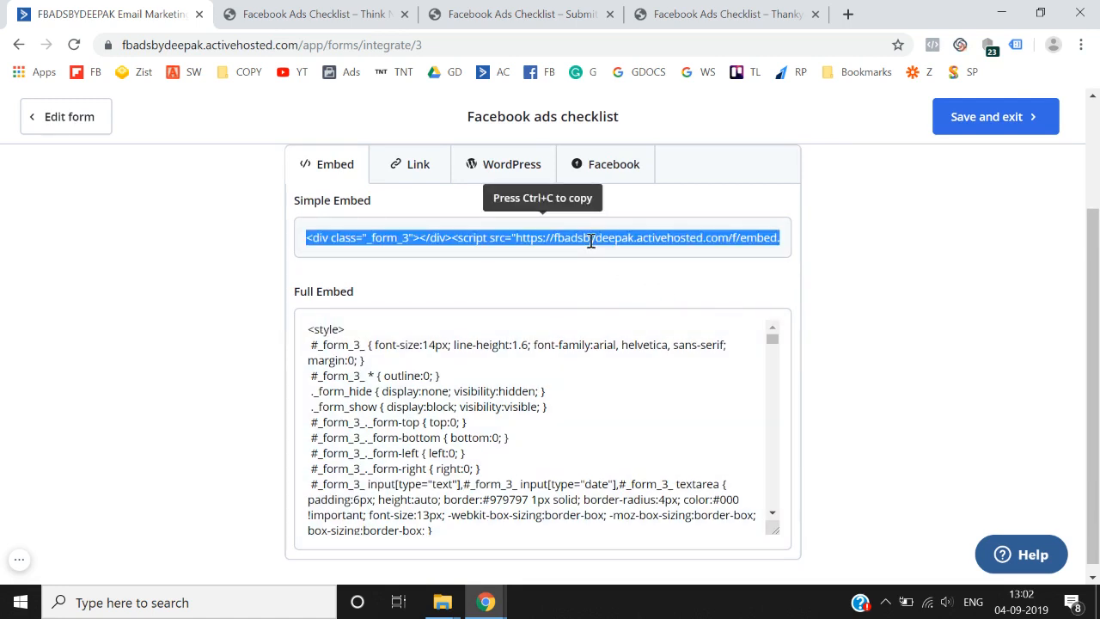
pyautogui.click(1011, 146)
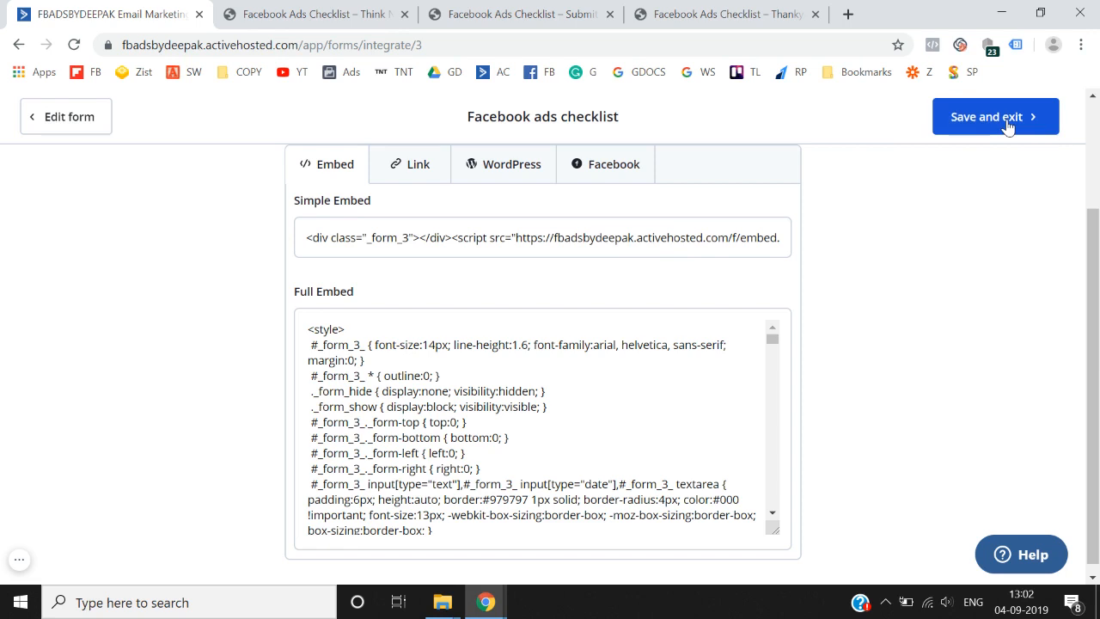
pyautogui.click(1009, 122)
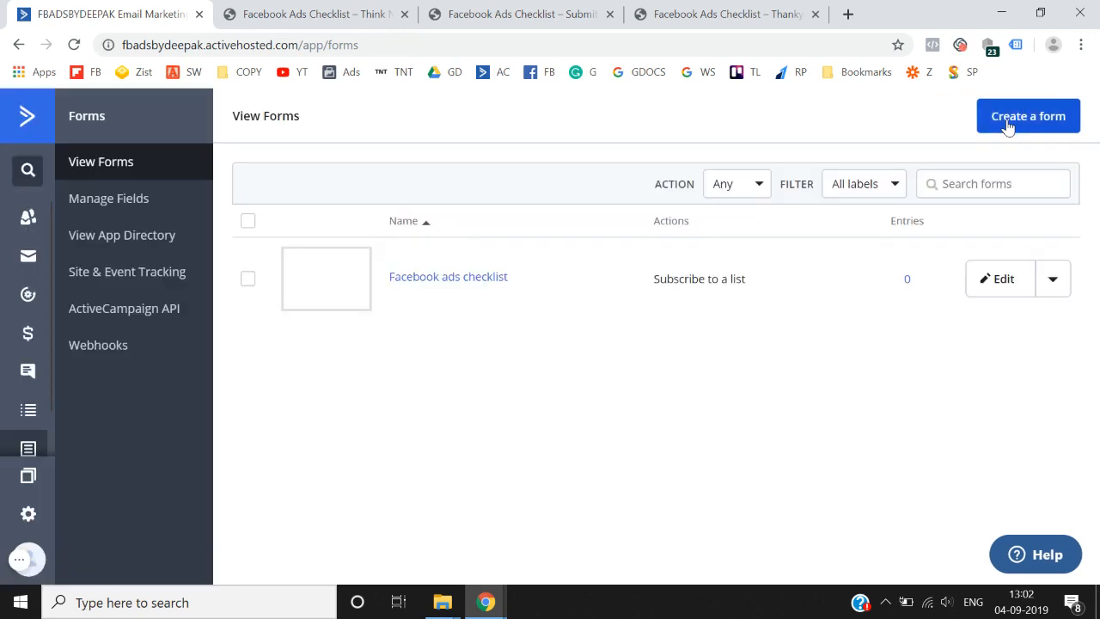
pyautogui.click(516, 12)
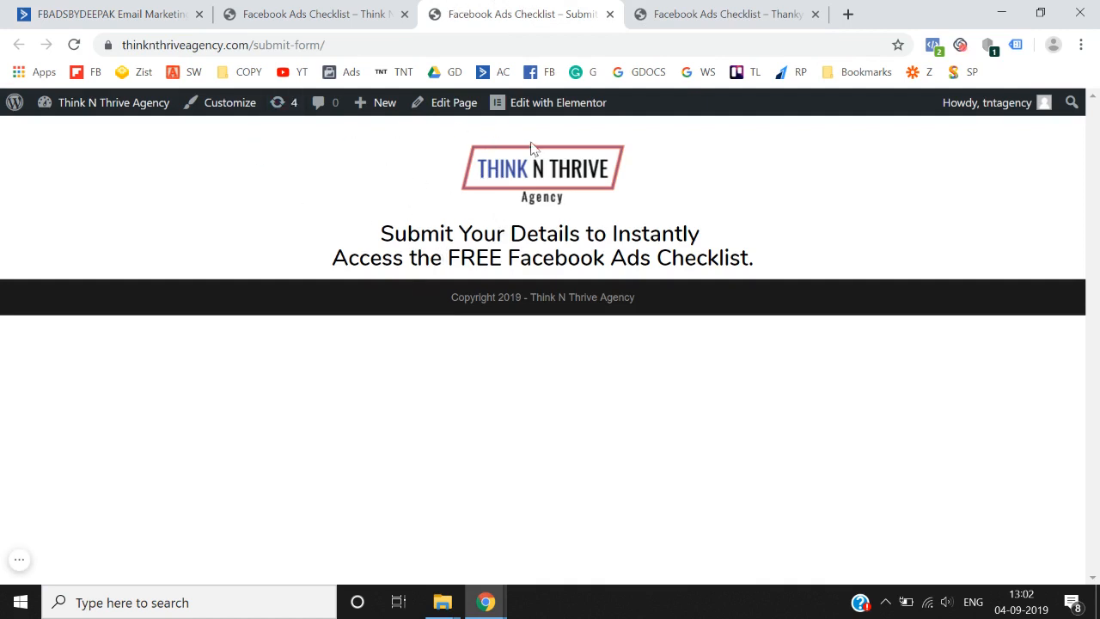
# - Place an HTML widget under the submit-form page heading with the form embed code, then update the page
pyautogui.click(544, 104)
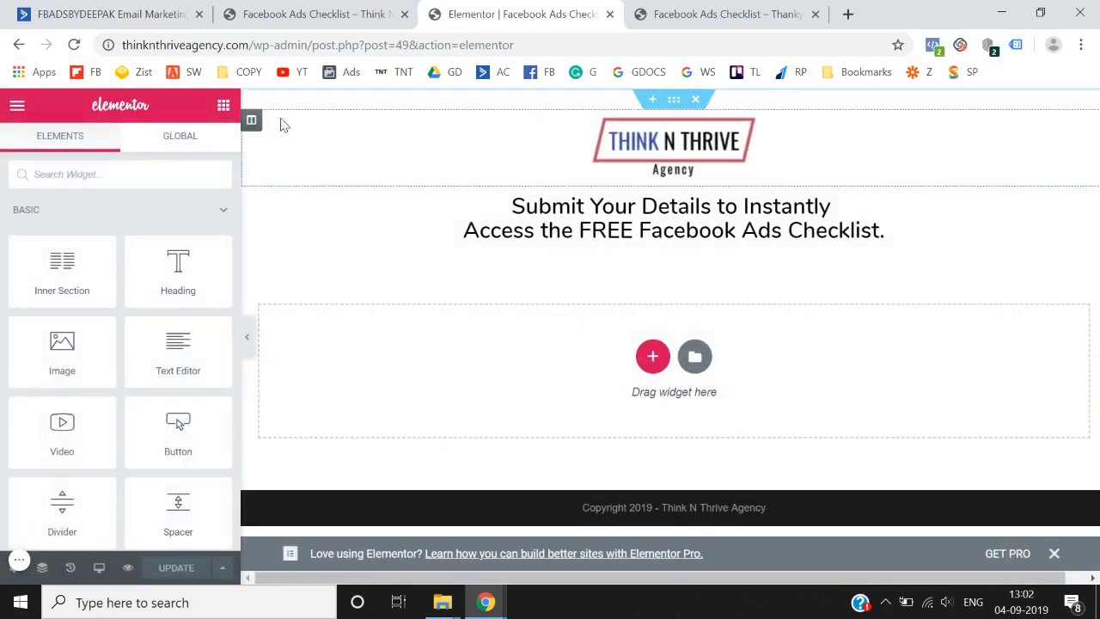
pyautogui.click(152, 180)
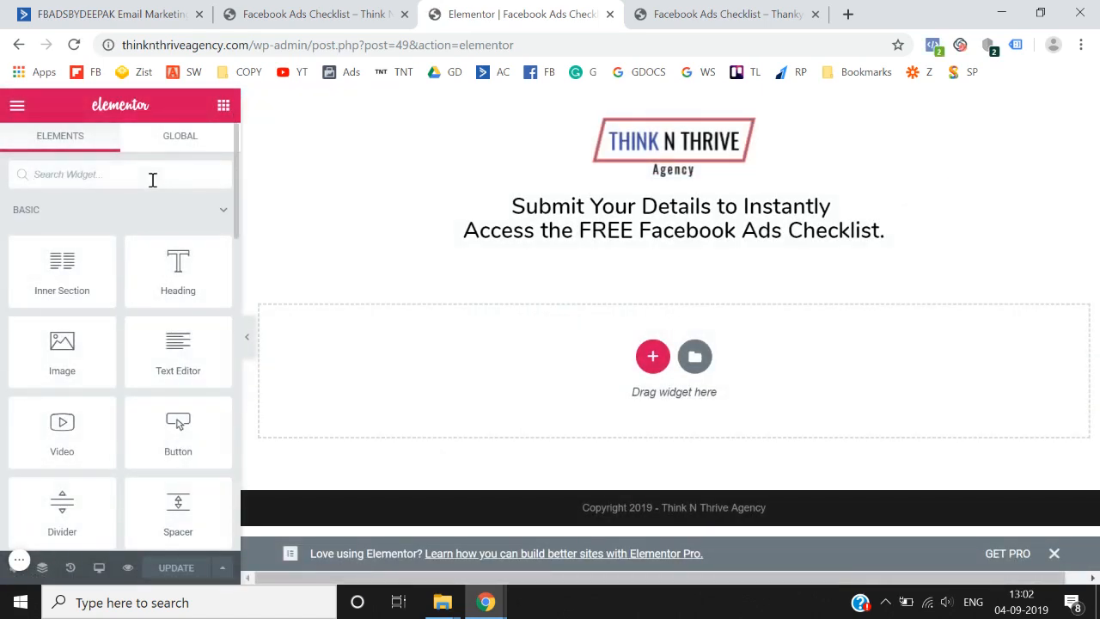
pyautogui.write('ht')
pyautogui.moveTo(62, 225); pyautogui.dragTo(637, 241)
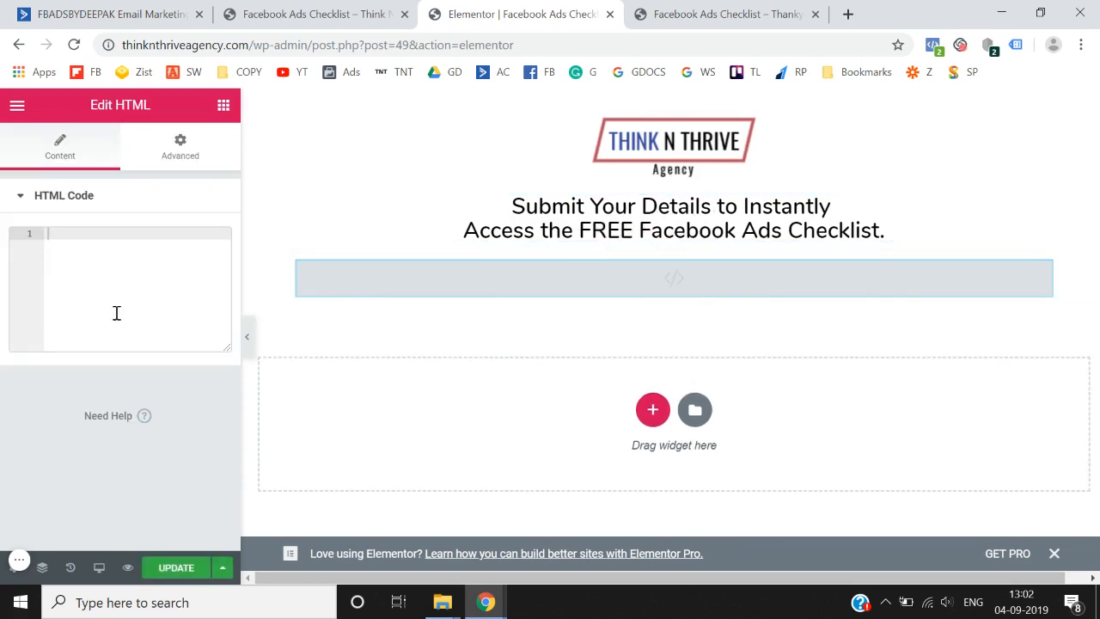
pyautogui.write('<div class="_form_3"></div><script src="https://fbadsbydeepak.activehosted.com/f/embed.php?id=3" type="text/javascript" charset="utf-8"></script>')
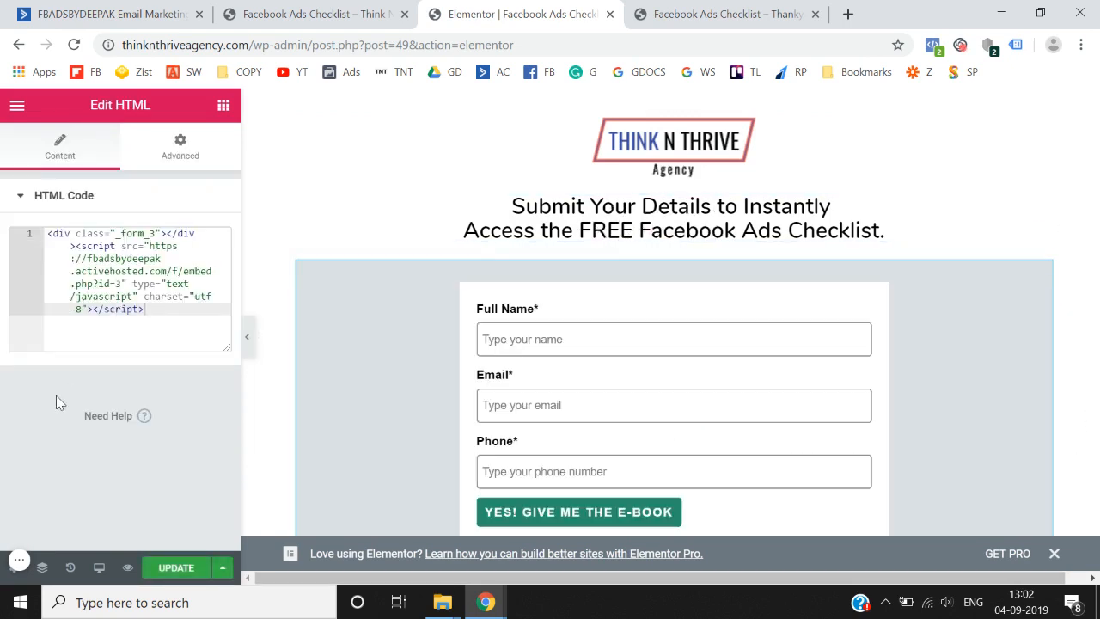
pyautogui.scroll(-1, 318, 417)
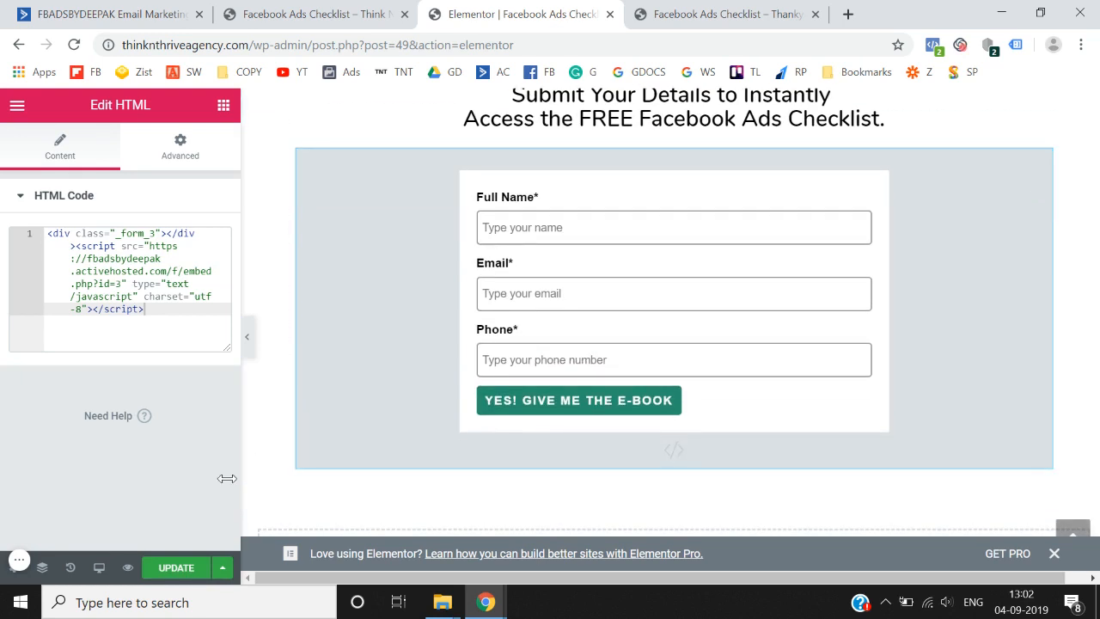
pyautogui.click(171, 570)
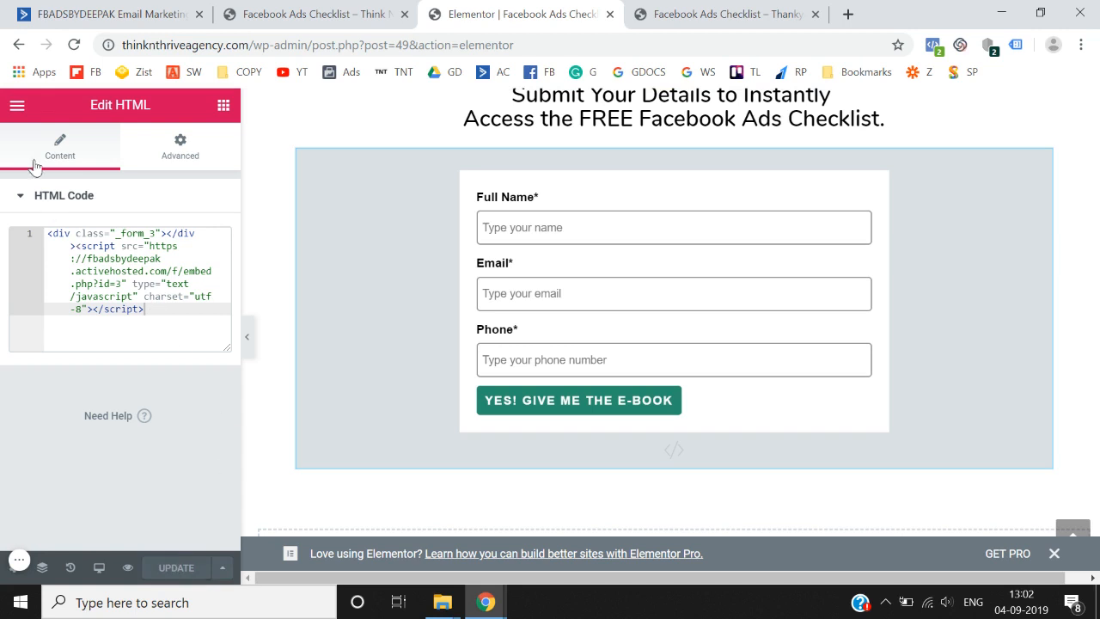
pyautogui.click(17, 103)
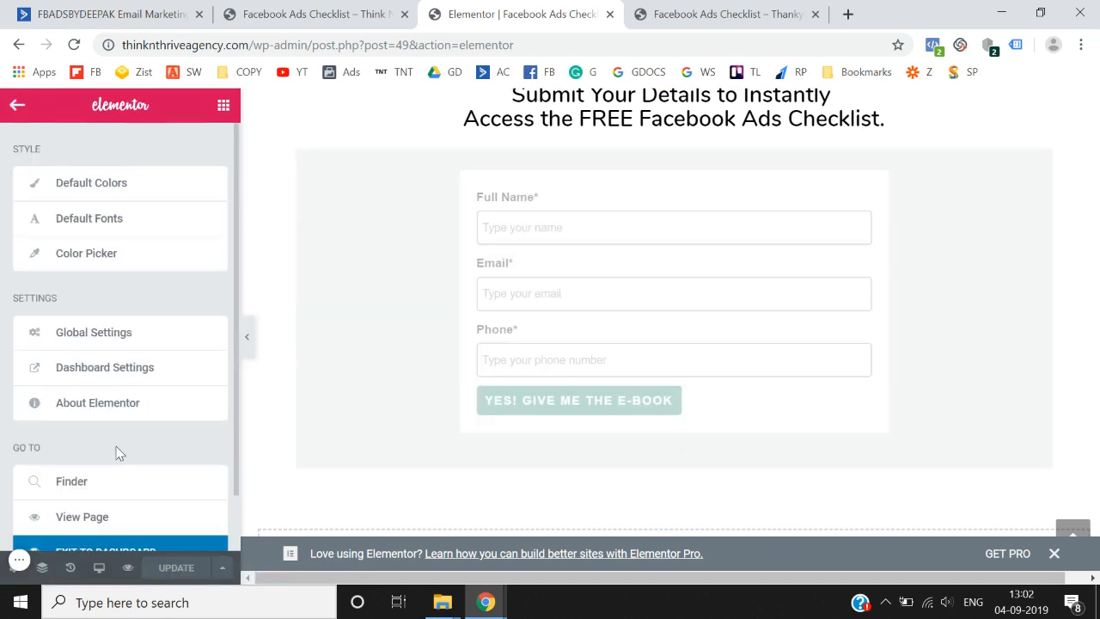
# - Exit the page builder and open the submit-form page's permalink in a new tab to view the live form
pyautogui.scroll(-1, 115, 449)
pyautogui.click(110, 498)
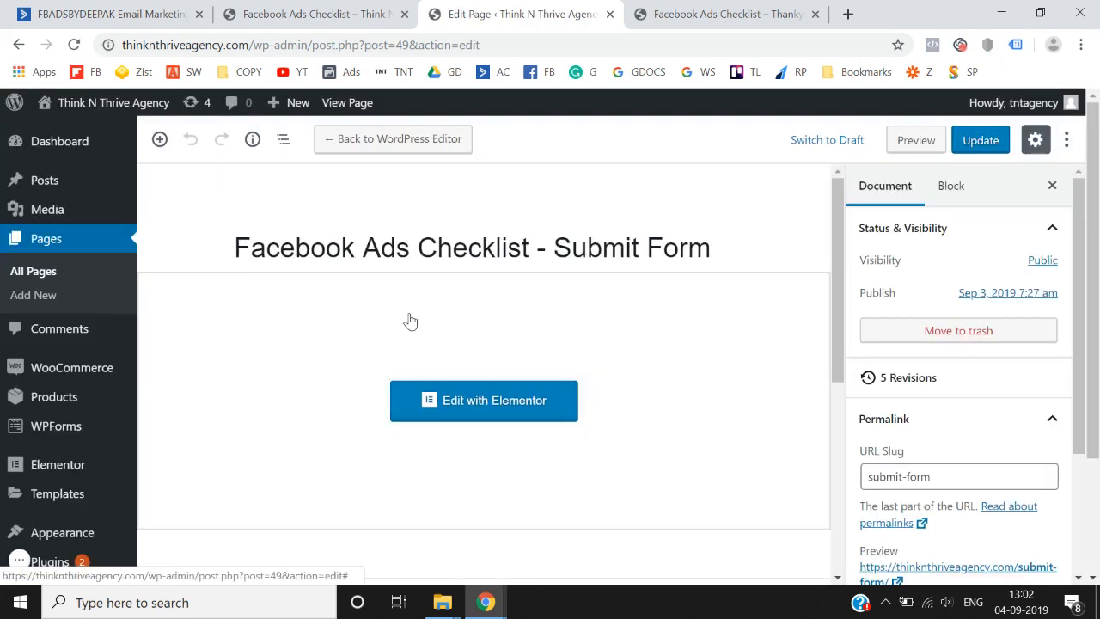
pyautogui.scroll(-1, 773, 395)
pyautogui.scroll(-2, 910, 480)
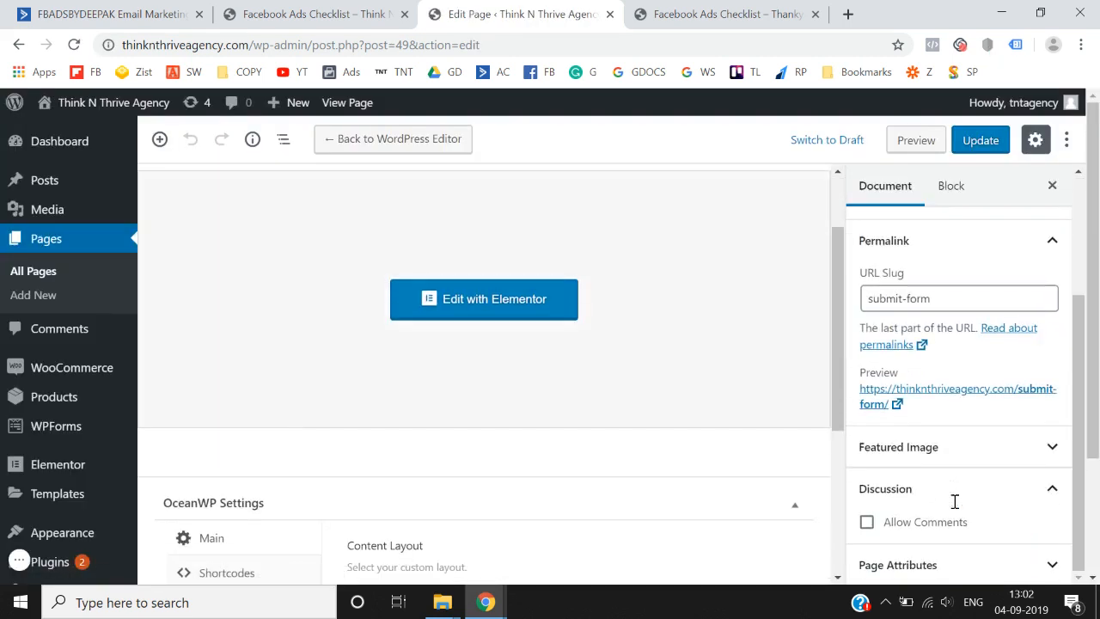
pyautogui.rightClick(877, 405)
pyautogui.click(879, 417)
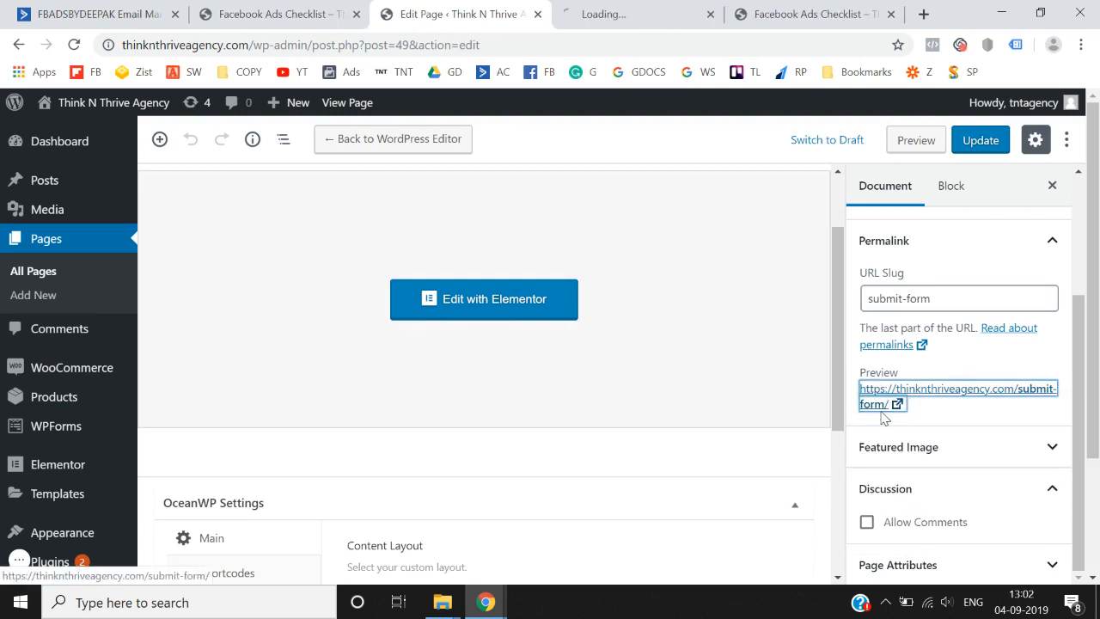
pyautogui.click(651, 7)
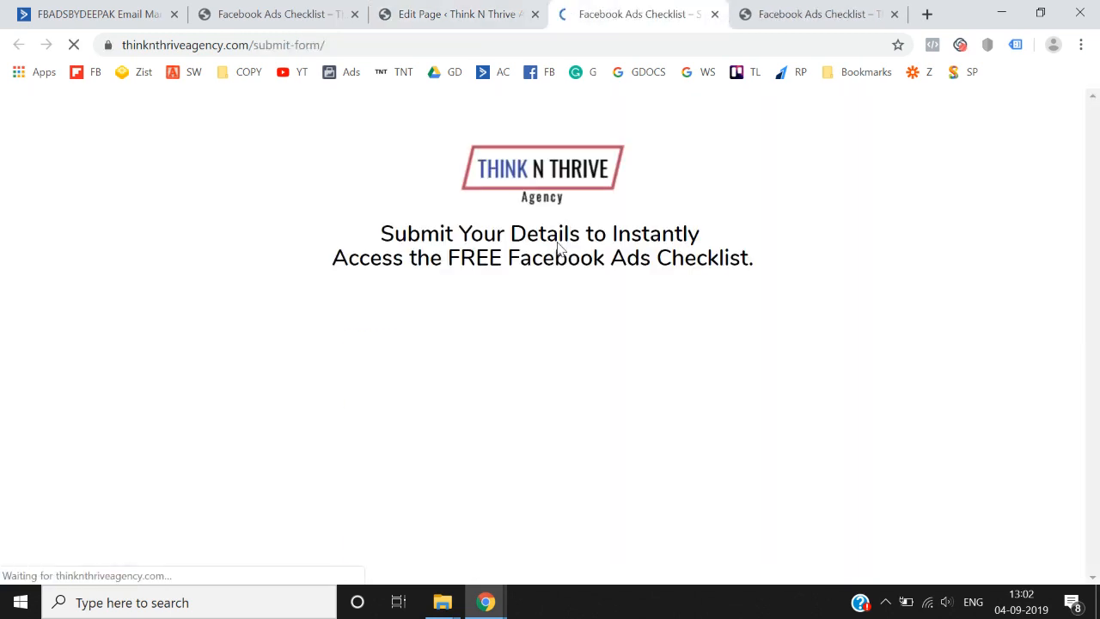
pyautogui.scroll(-1, 318, 399)
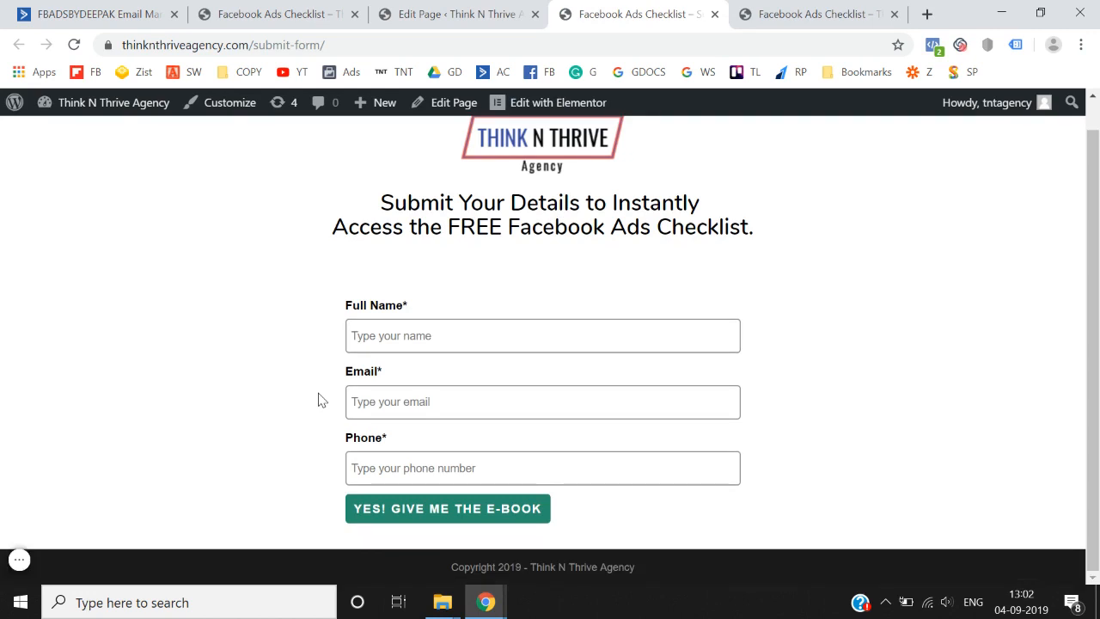
pyautogui.scroll(1, 318, 399)
pyautogui.scroll(-1, 318, 399)
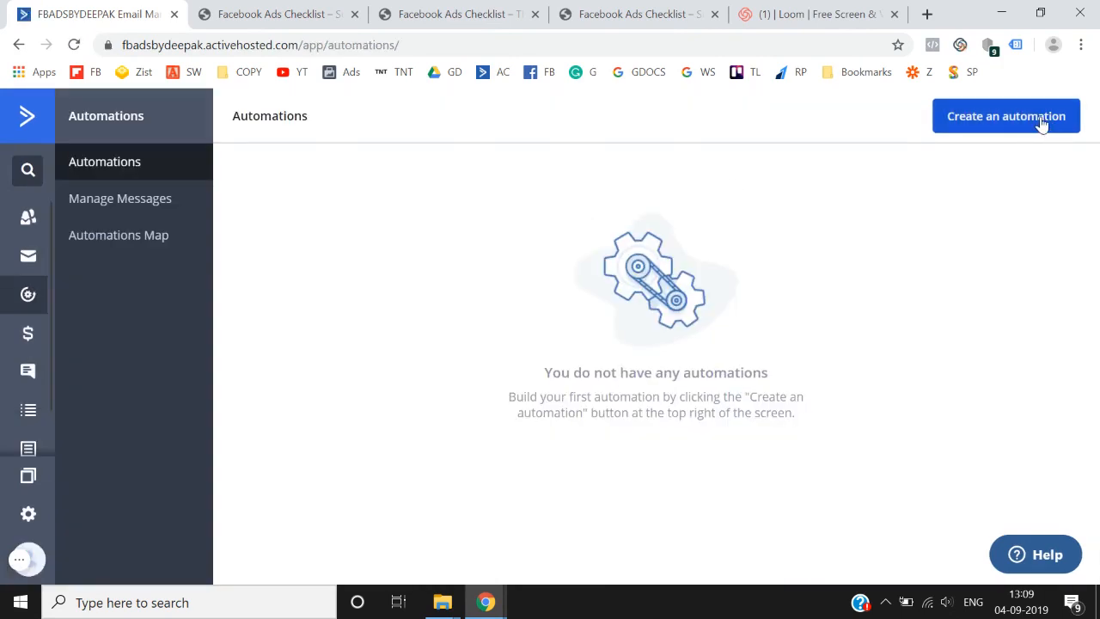
# - Create a from-scratch automation triggered when a contact subscribes to a list
pyautogui.click(1040, 120)
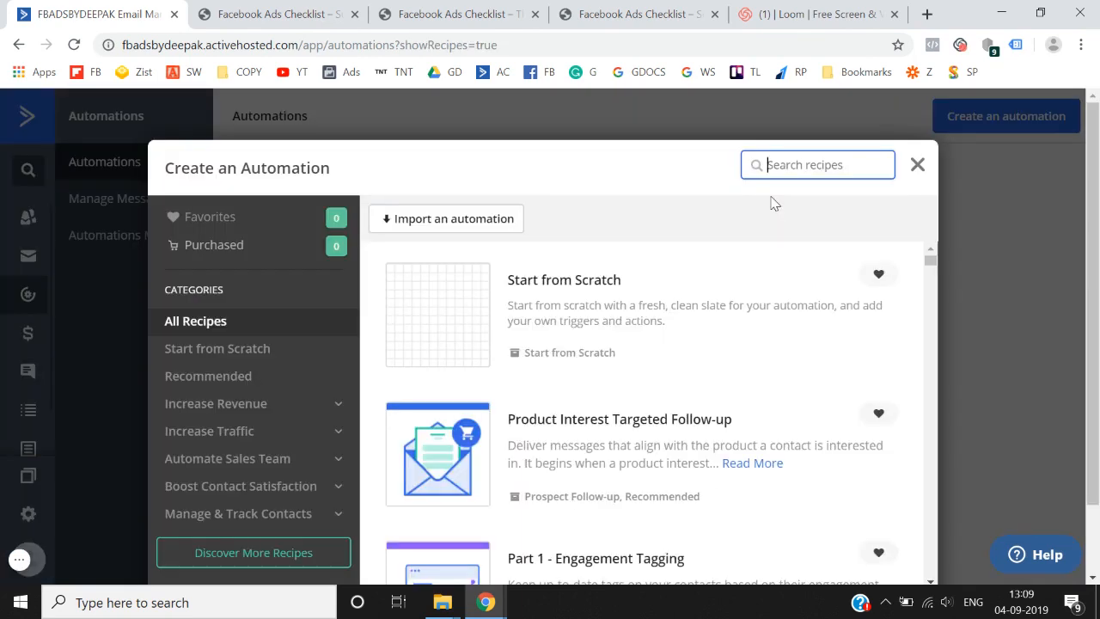
pyautogui.scroll(-1, 481, 286)
pyautogui.click(446, 291)
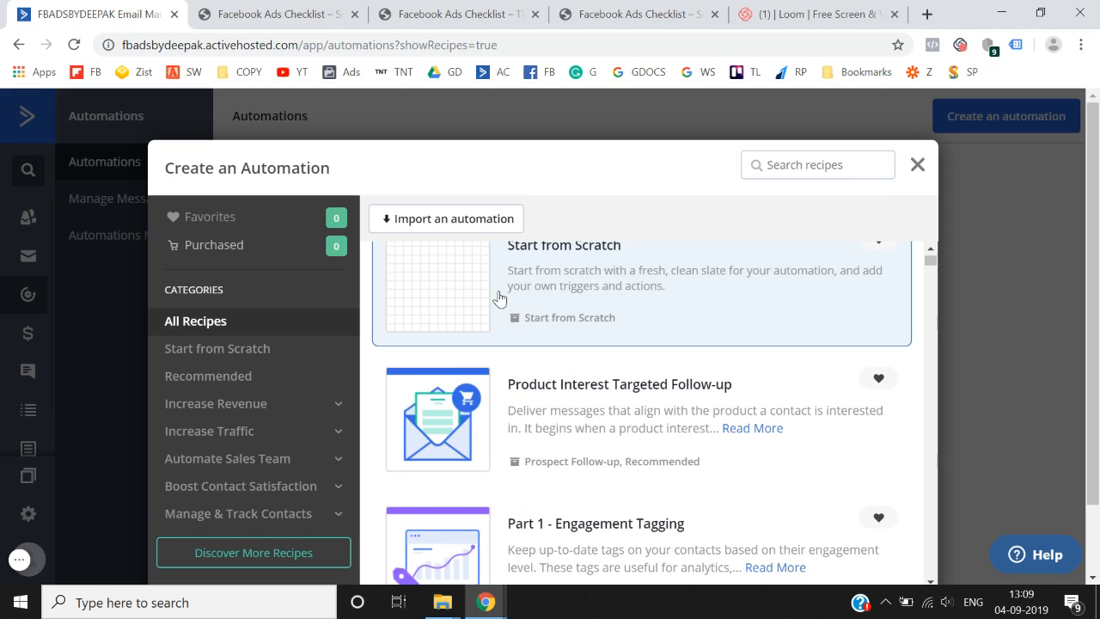
pyautogui.scroll(-1, 309, 395)
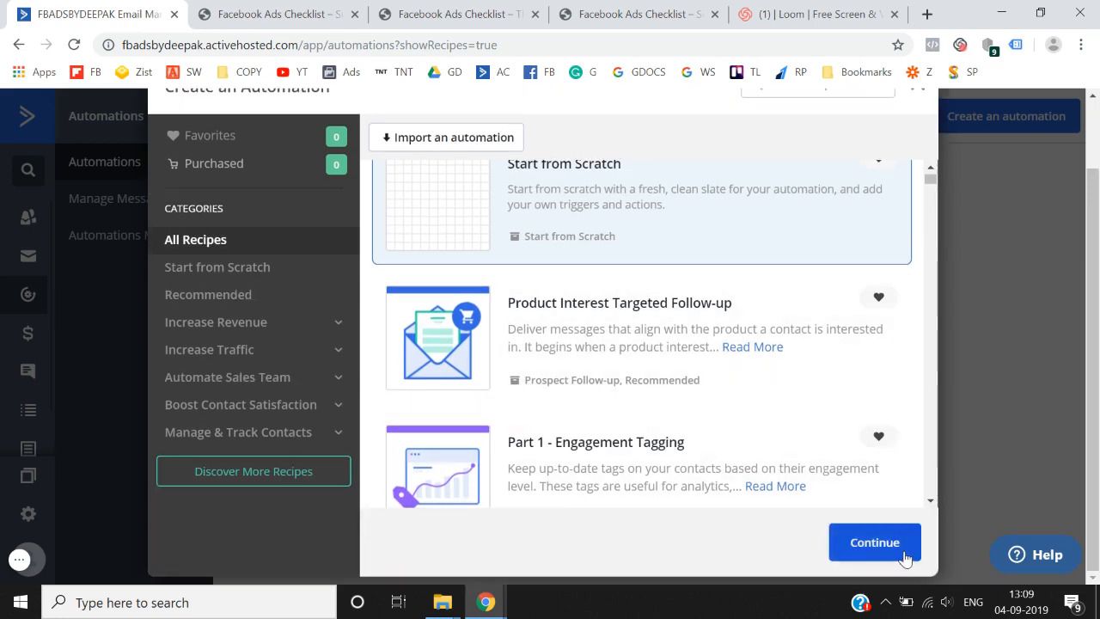
pyautogui.click(874, 542)
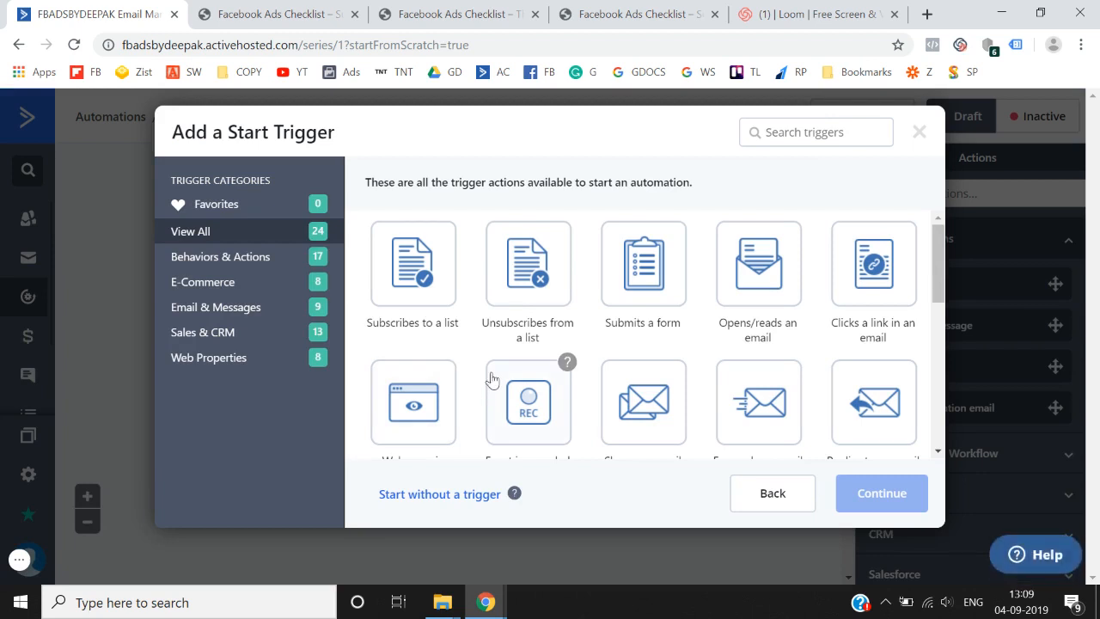
pyautogui.click(418, 303)
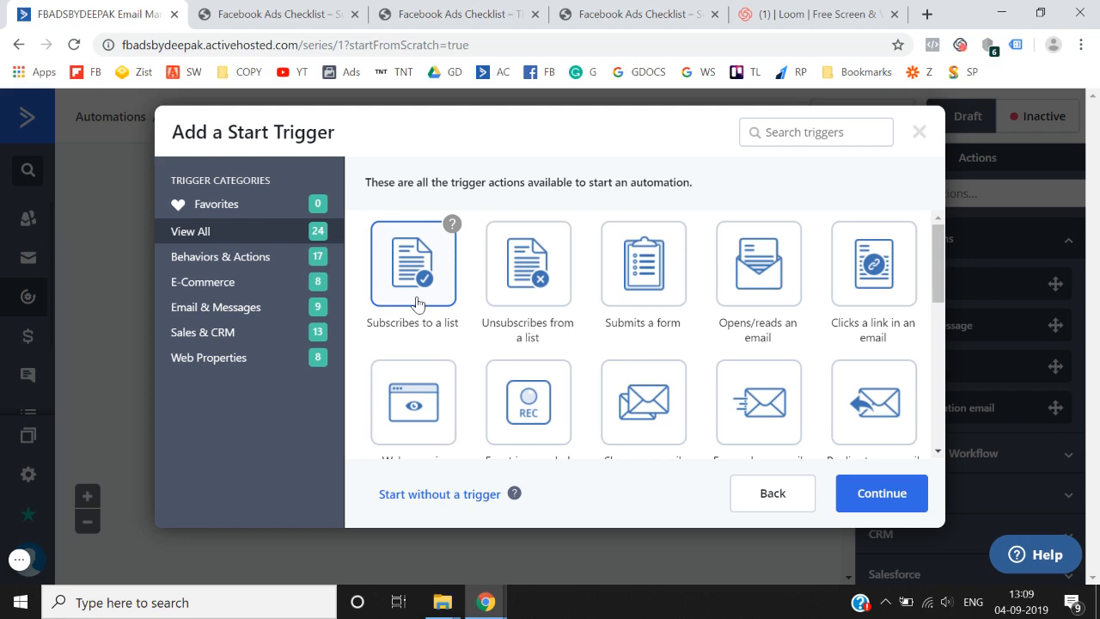
pyautogui.click(871, 497)
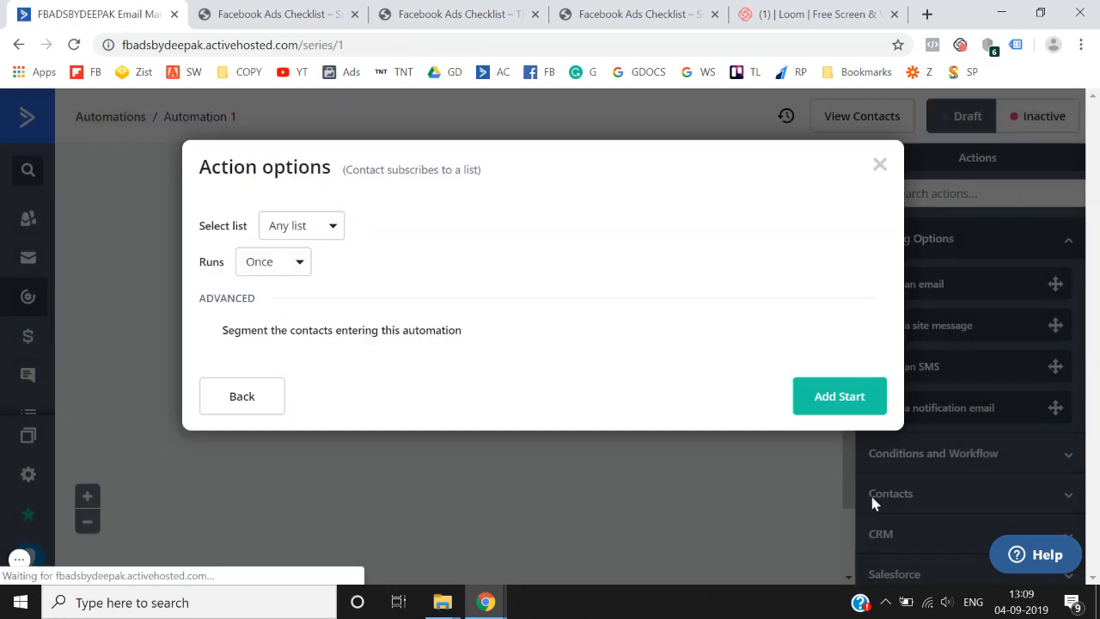
# - Set the trigger list to Facebook Ads Checklist, running Once, and add the start trigger
pyautogui.click(285, 261)
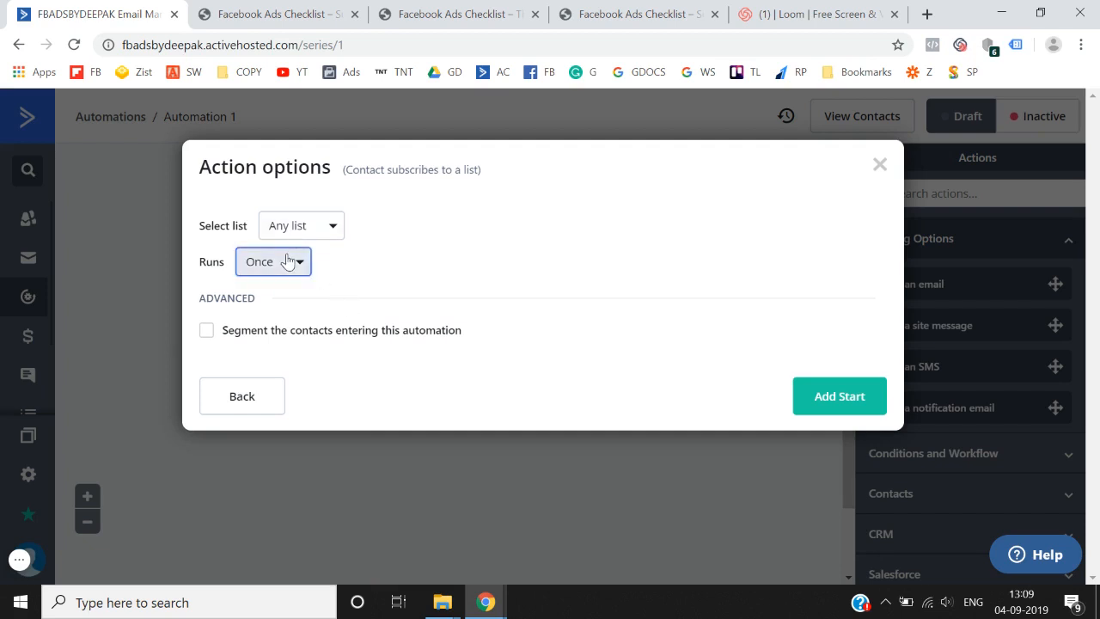
pyautogui.click(311, 232)
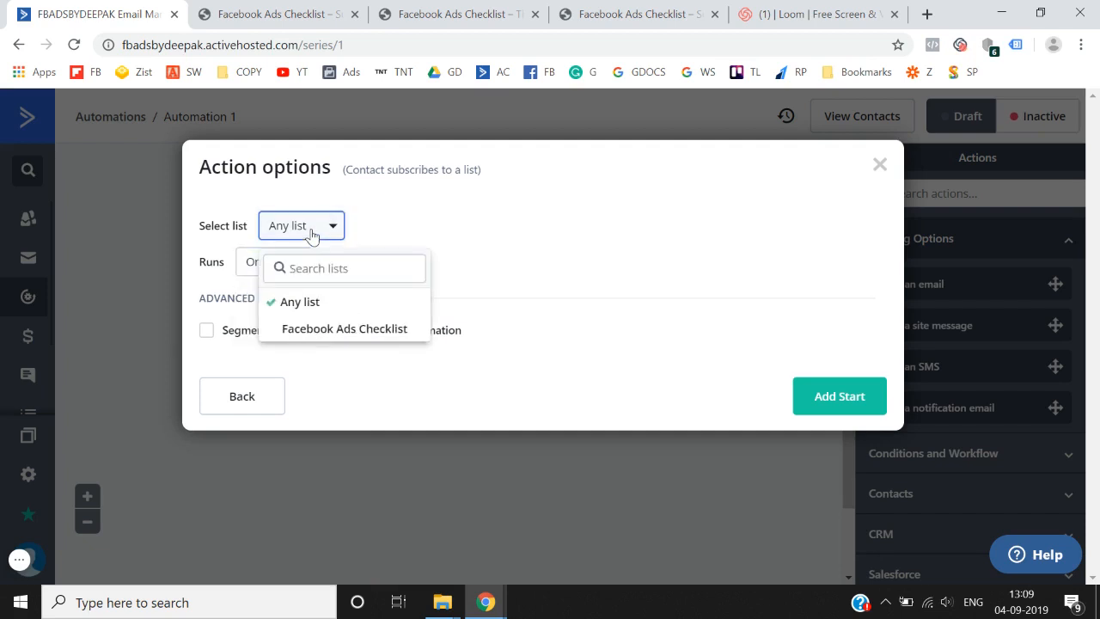
pyautogui.click(340, 330)
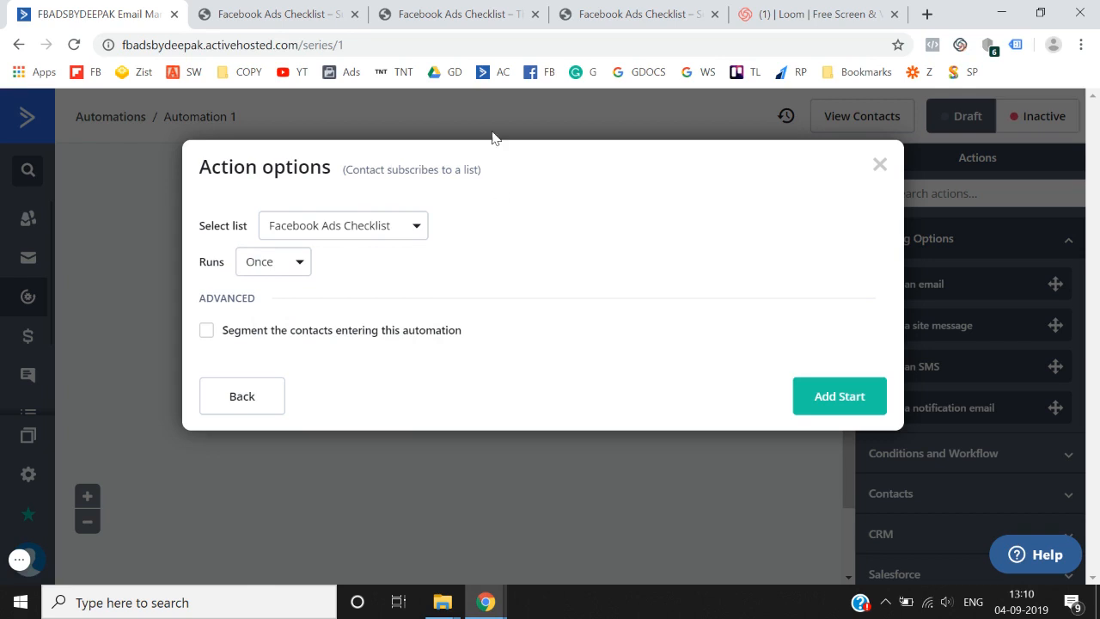
pyautogui.click(287, 12)
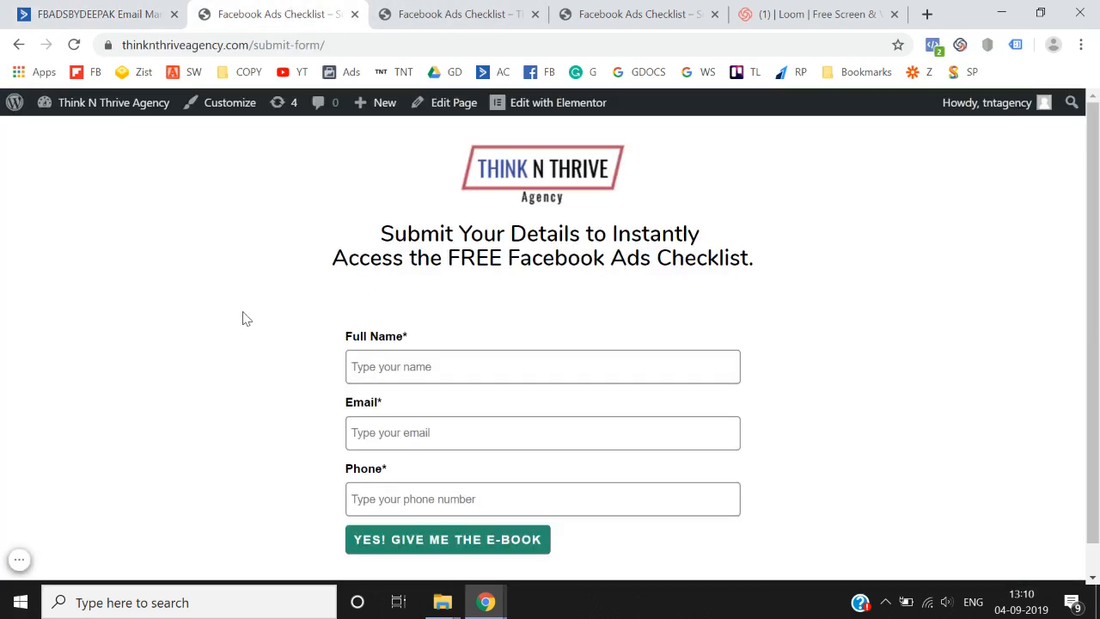
pyautogui.click(129, 12)
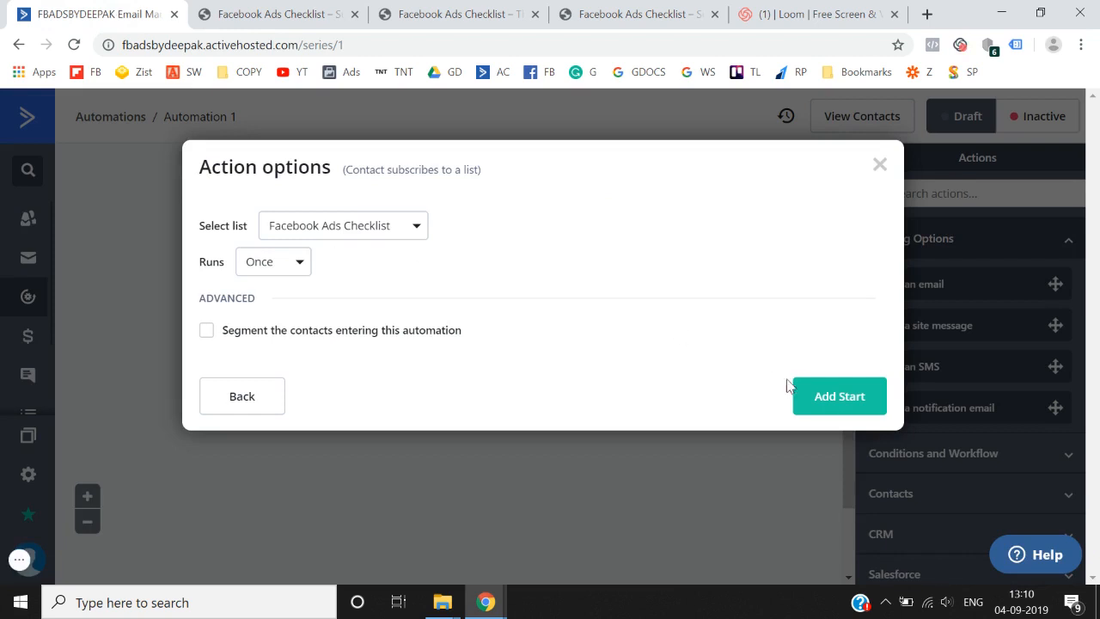
pyautogui.click(817, 396)
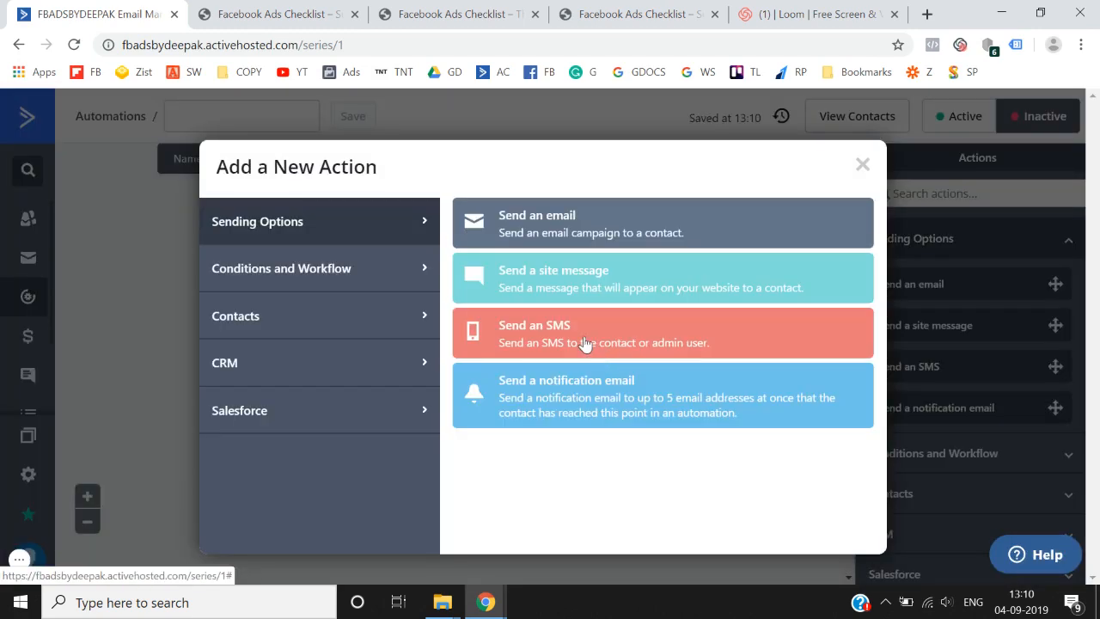
# - Add a Send an email action and create a new email named 'Your FREE E-Book'
pyautogui.click(538, 219)
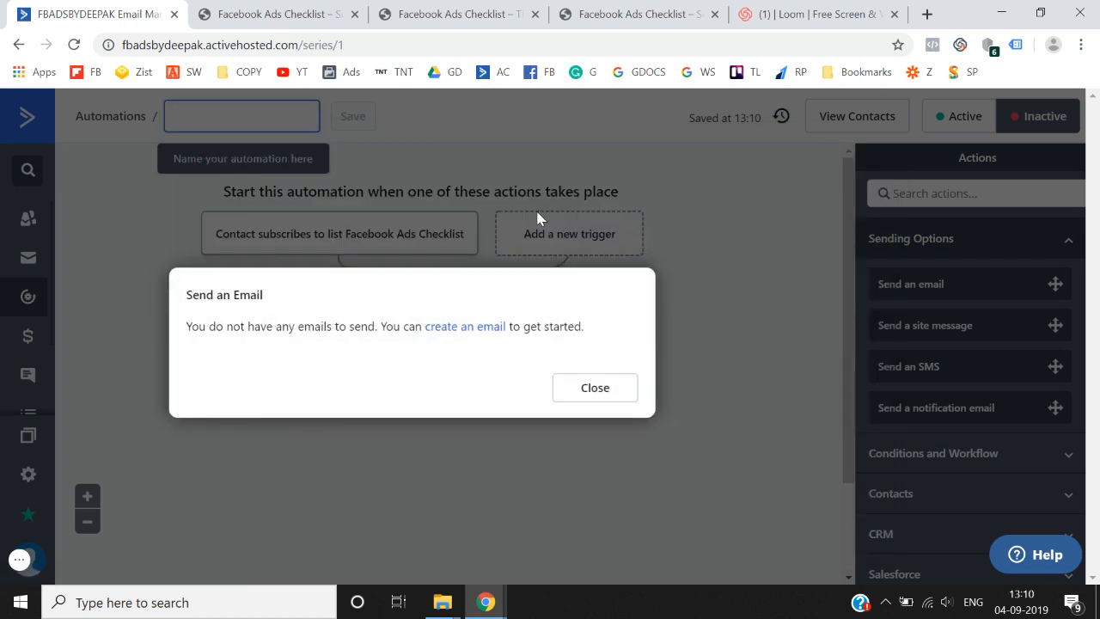
pyautogui.click(464, 327)
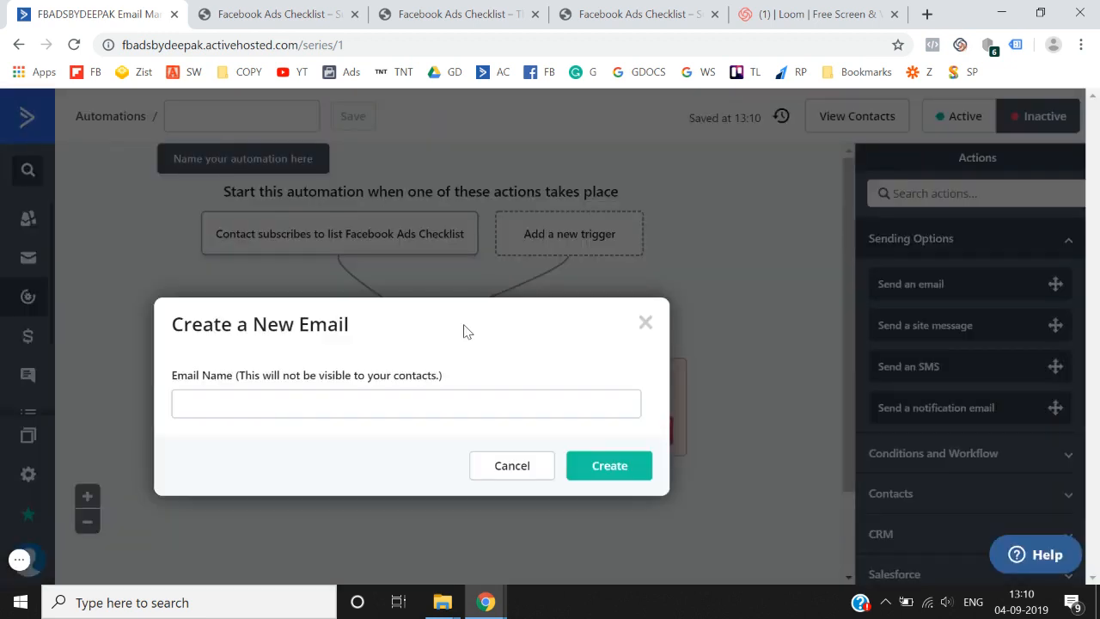
pyautogui.click(384, 399)
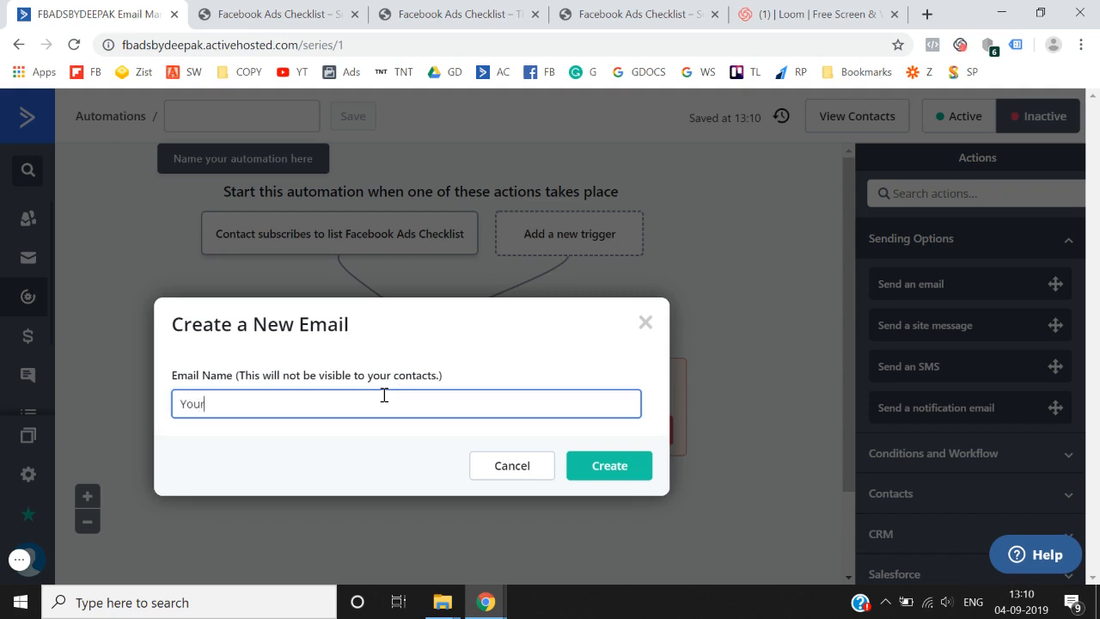
pyautogui.write('Your FREE E-Book')
pyautogui.click(620, 462)
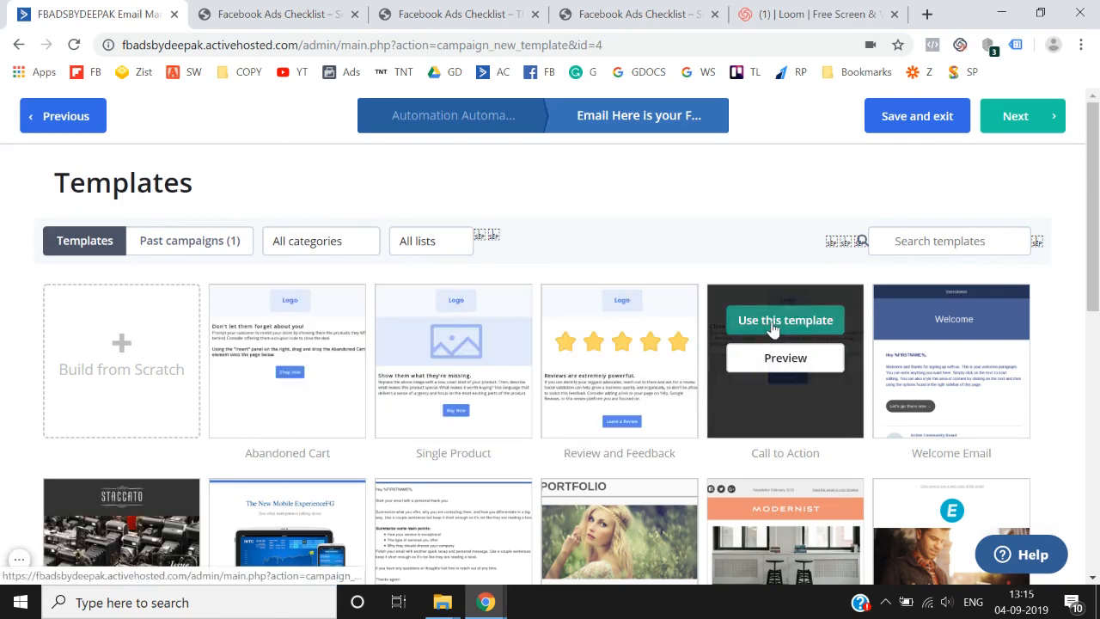
# - Use the Call to Action template with the subject 'Here is your FREE E-book'
pyautogui.click(771, 325)
pyautogui.click(506, 263)
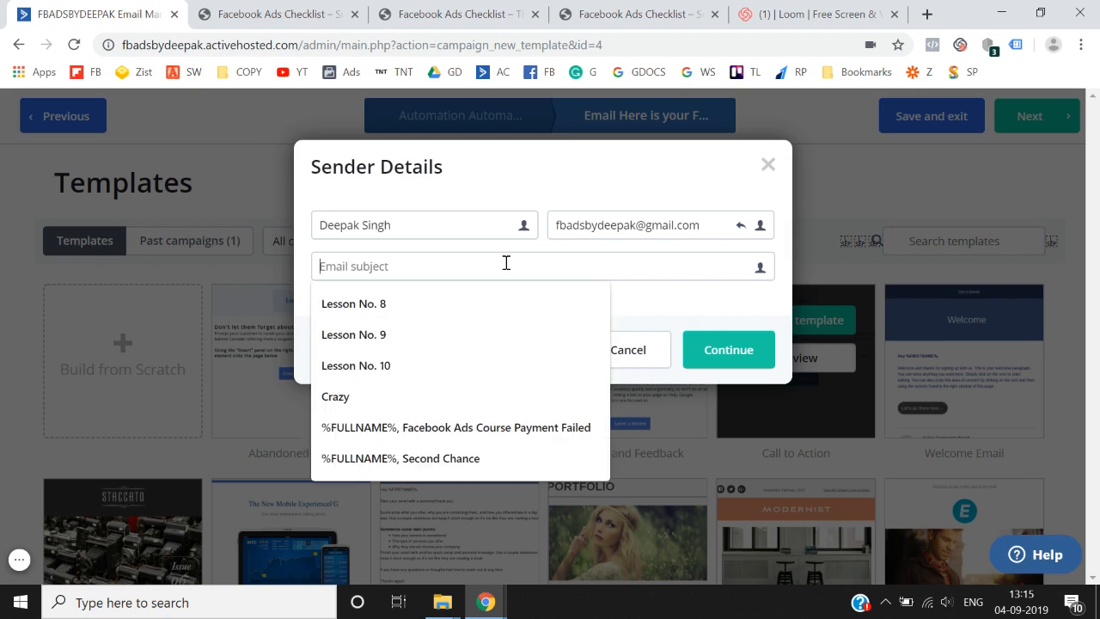
pyautogui.write('Here i')
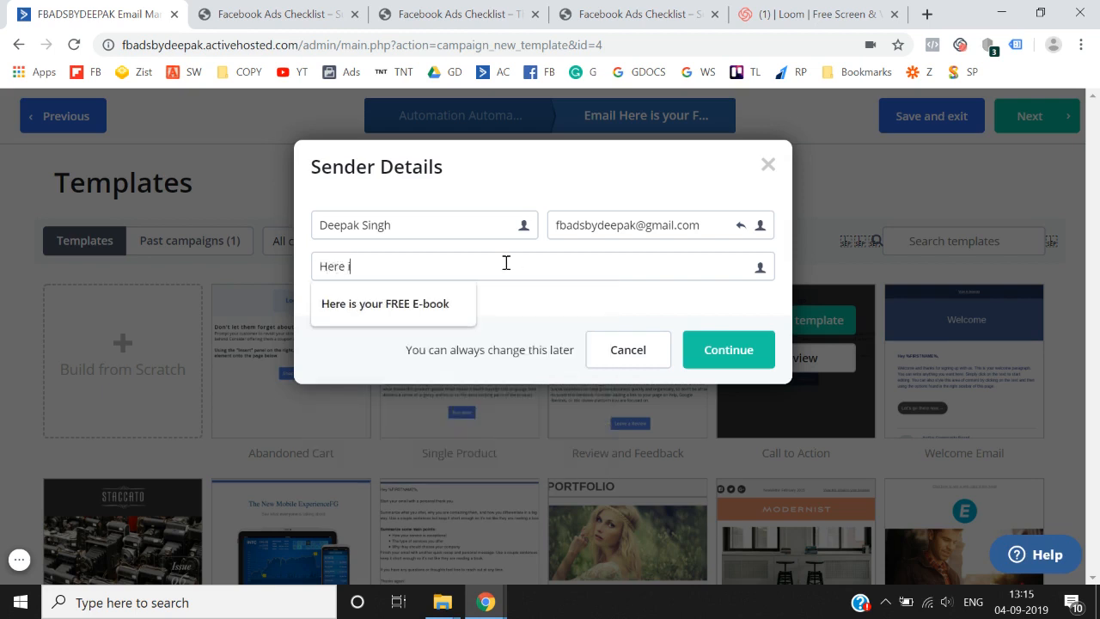
pyautogui.press('Down')
pyautogui.press('Return')
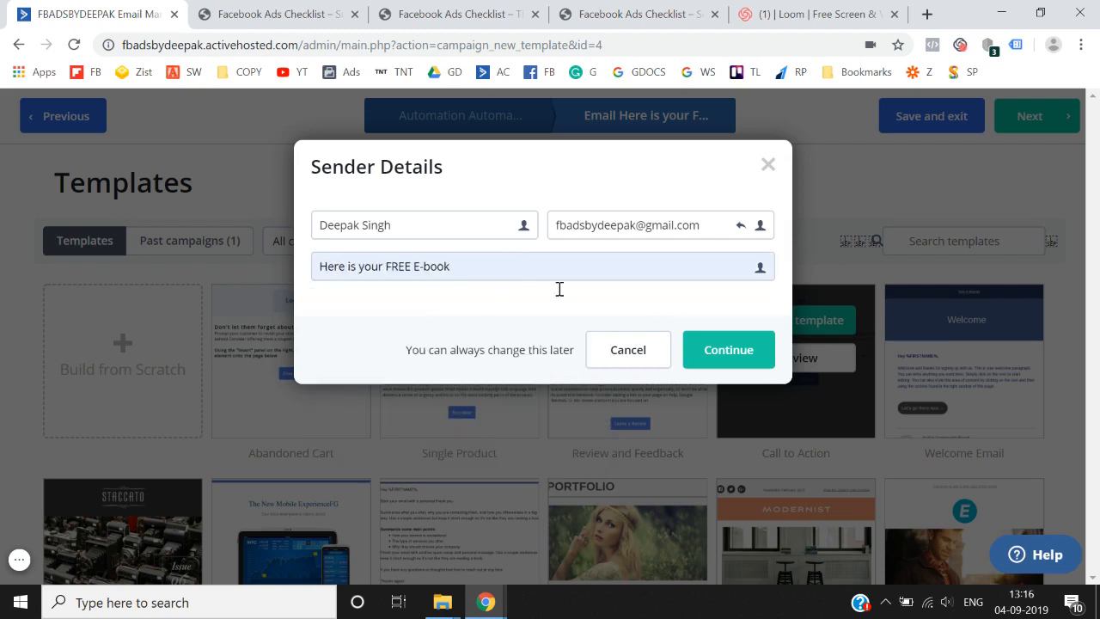
pyautogui.click(727, 347)
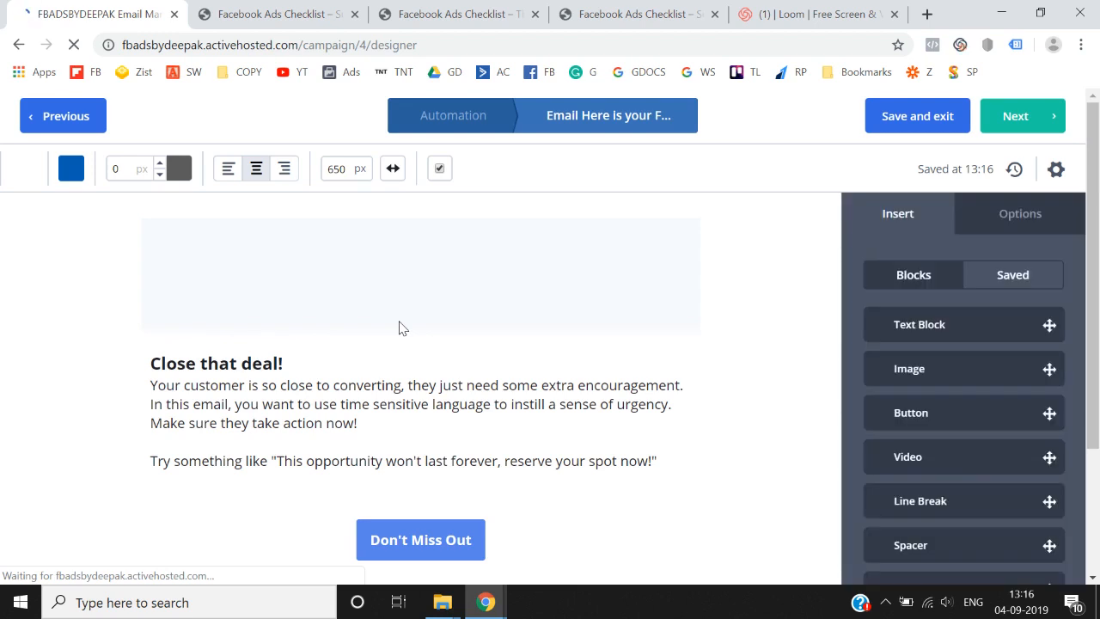
# - Delete the logo block and the Don't Miss Out button block from the email
pyautogui.click(455, 262)
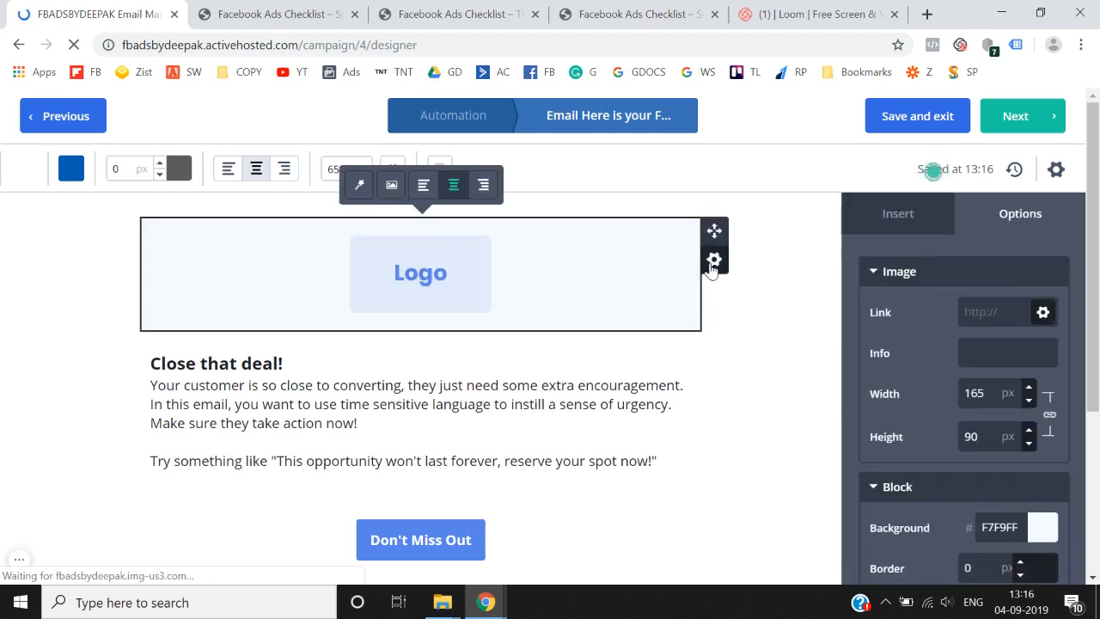
pyautogui.click(713, 261)
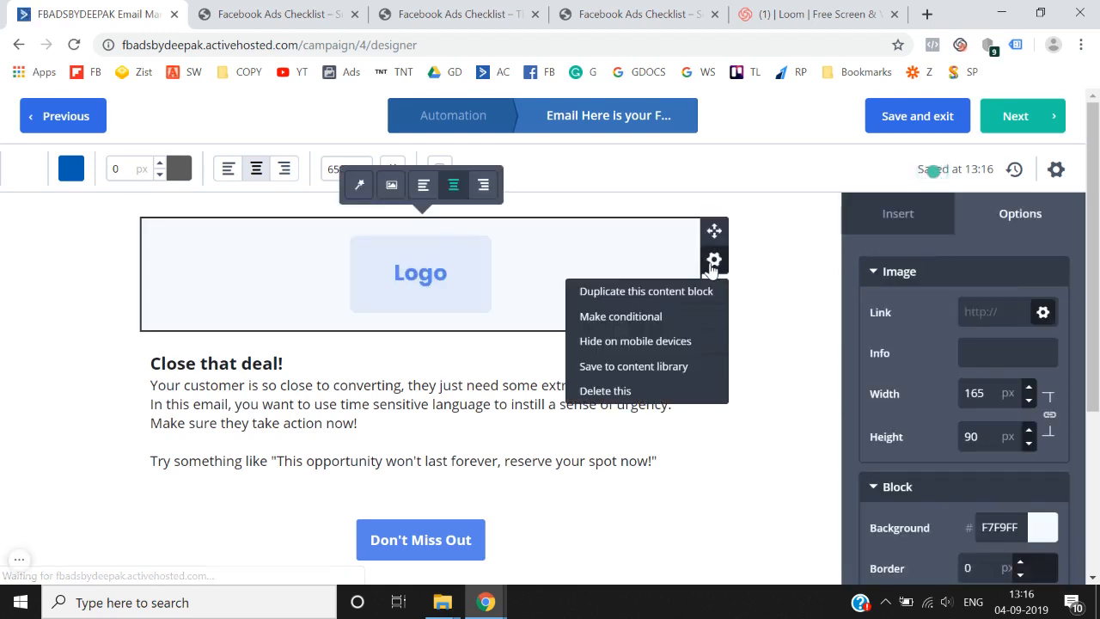
pyautogui.click(619, 394)
pyautogui.click(679, 393)
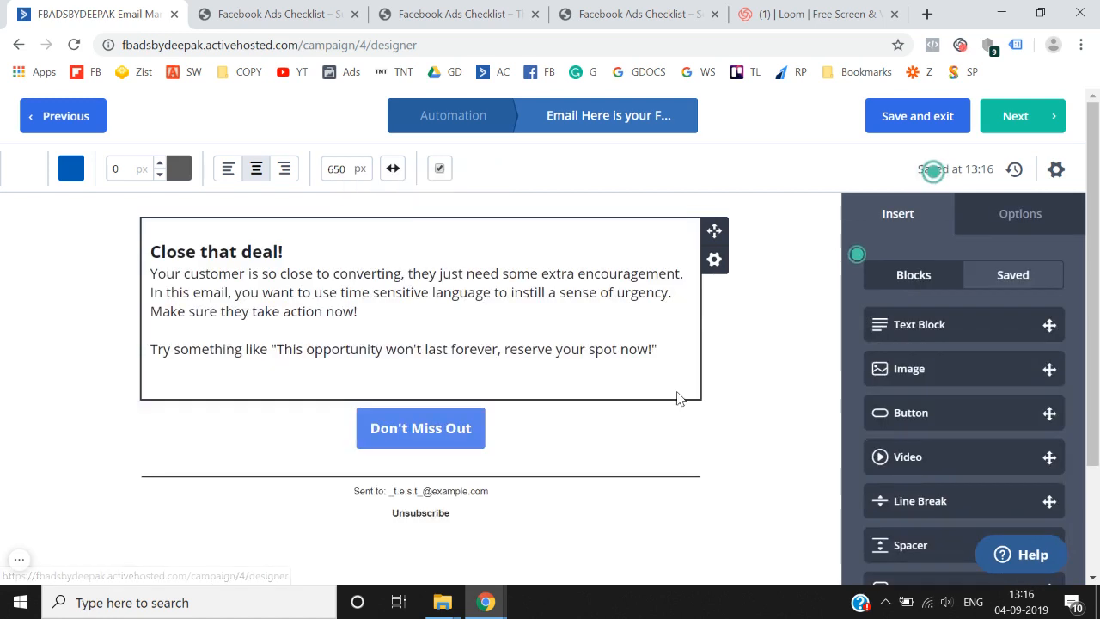
pyautogui.click(713, 441)
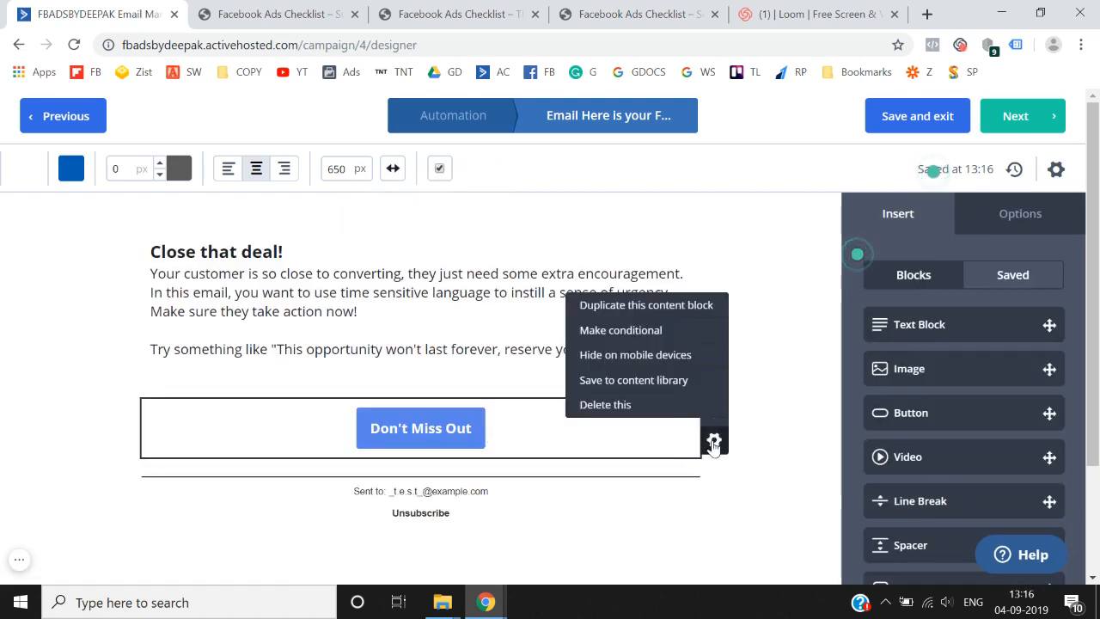
pyautogui.click(613, 404)
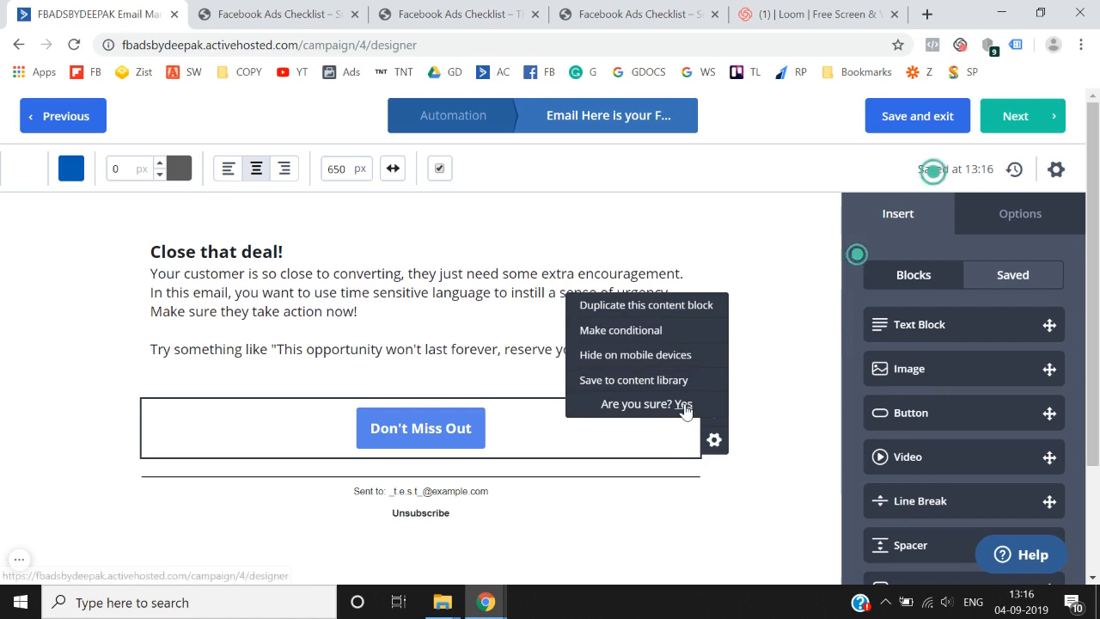
pyautogui.click(683, 404)
# - Replace the template text with a bold 'Hey', then start an 'active campaign' search in a new tab
pyautogui.click(459, 271)
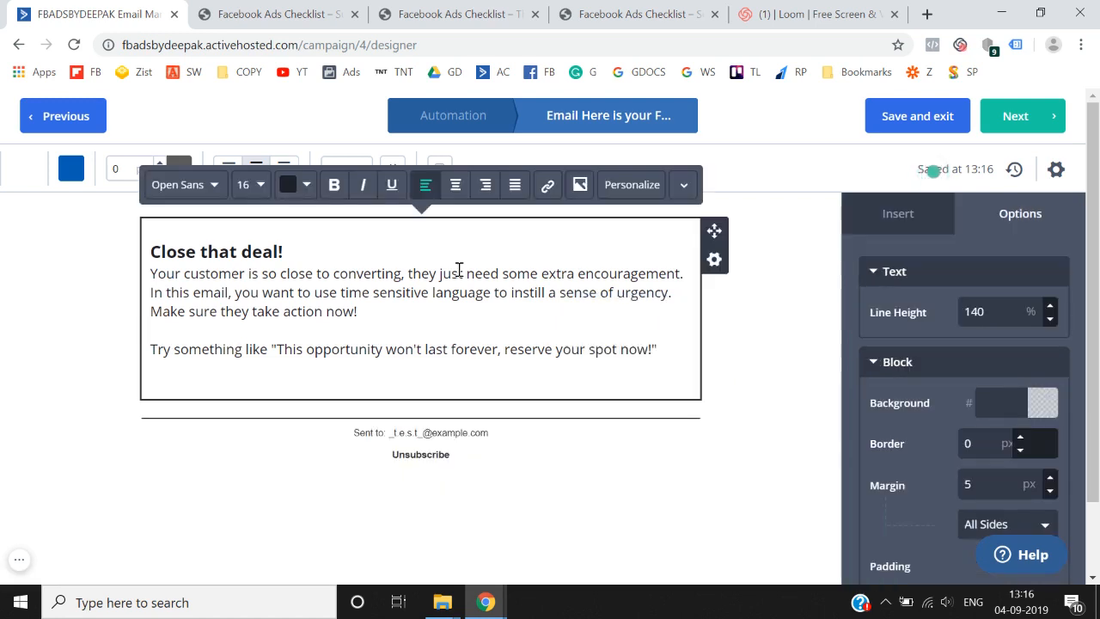
pyautogui.hotkey('ctrl', 'a')
pyautogui.press('BackSpace')
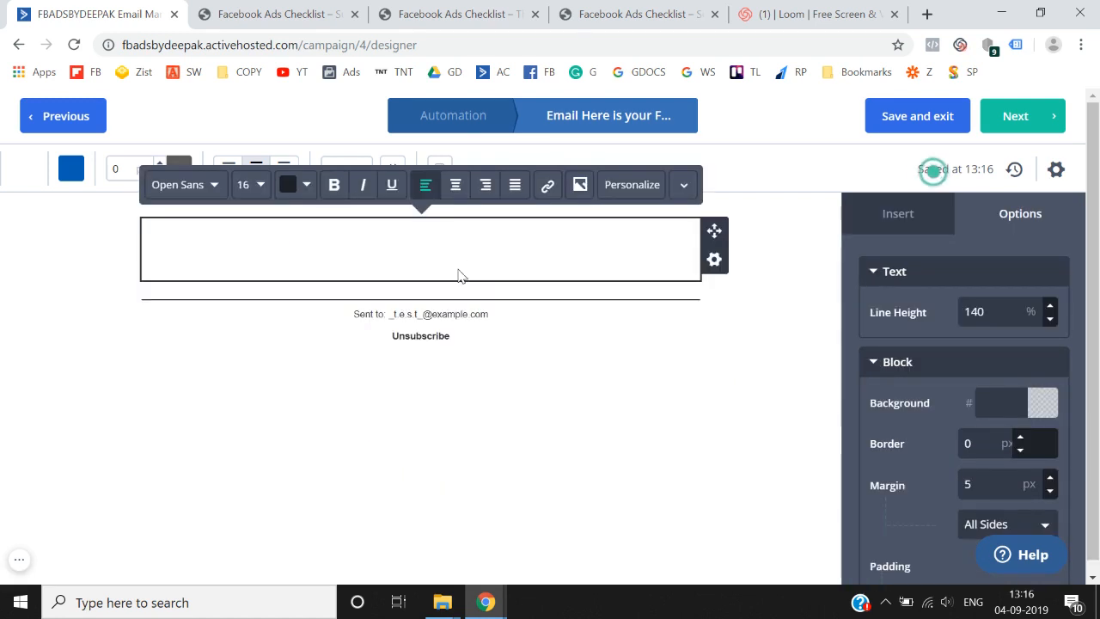
pyautogui.click(643, 12)
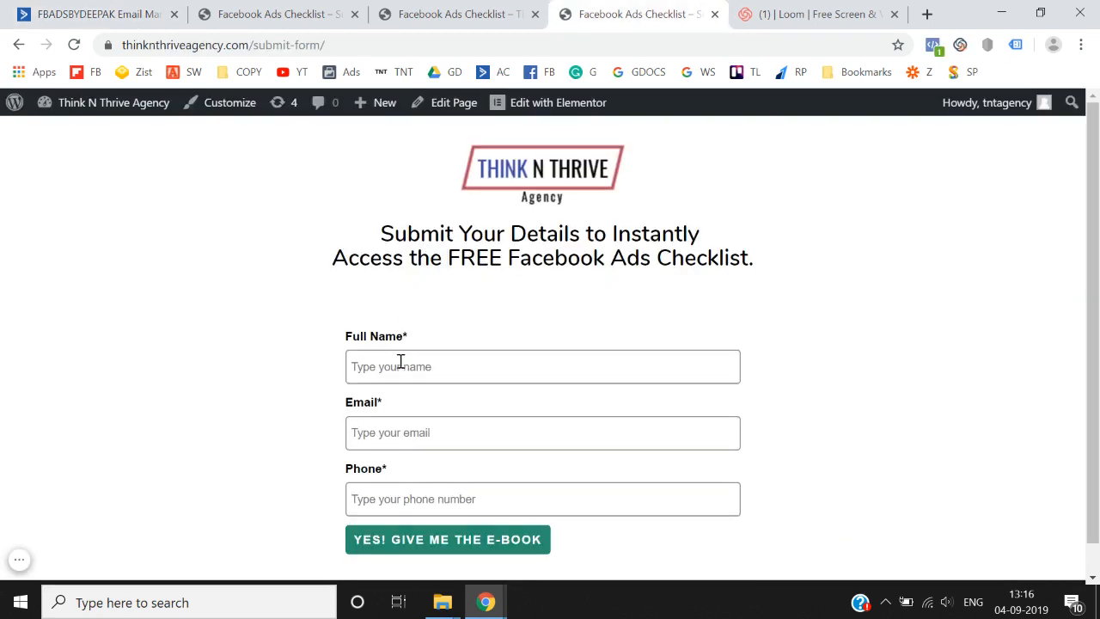
pyautogui.click(95, 14)
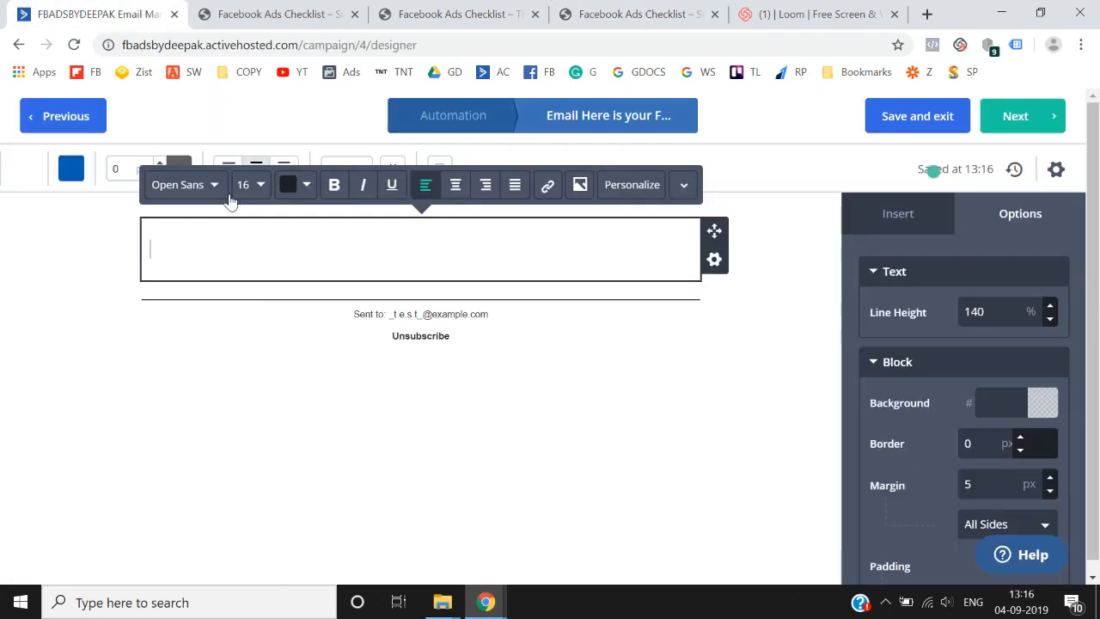
pyautogui.write('Hey')
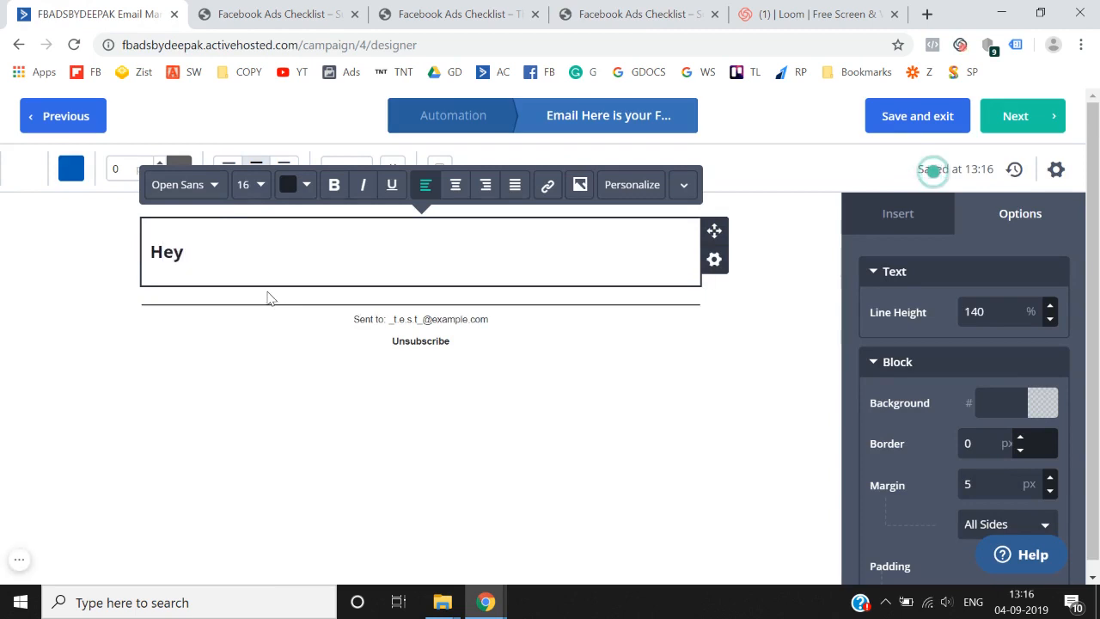
pyautogui.click(927, 15)
pyautogui.write('active campaign')
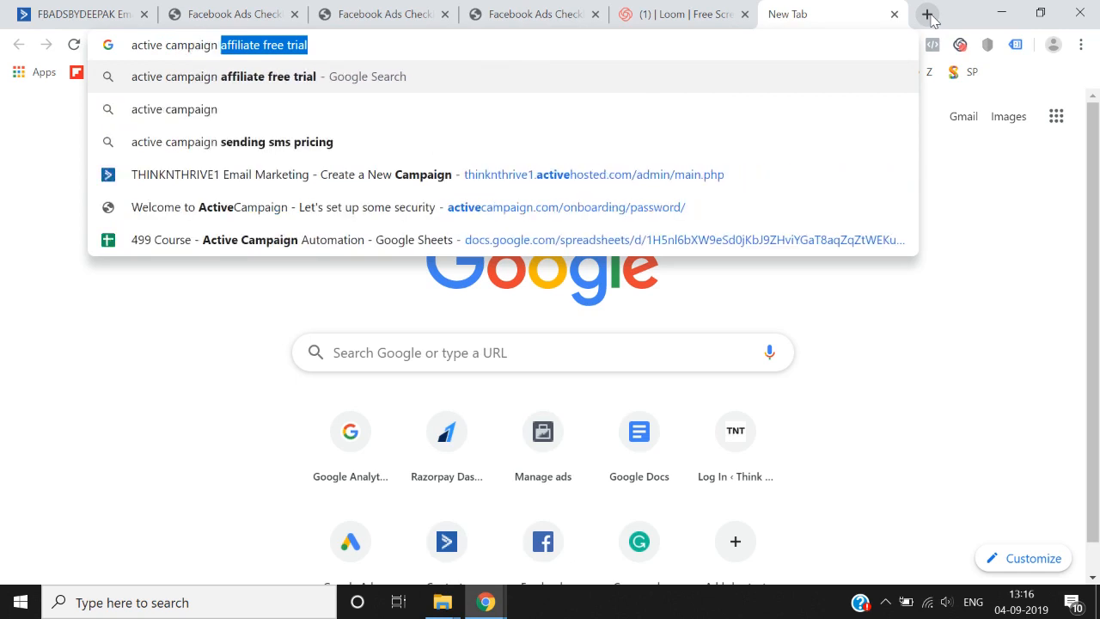
# - Search Google for 'activecampaign shortcodes', then refine the query to 'activecampaign name tag'
pyautogui.press('BackSpace')
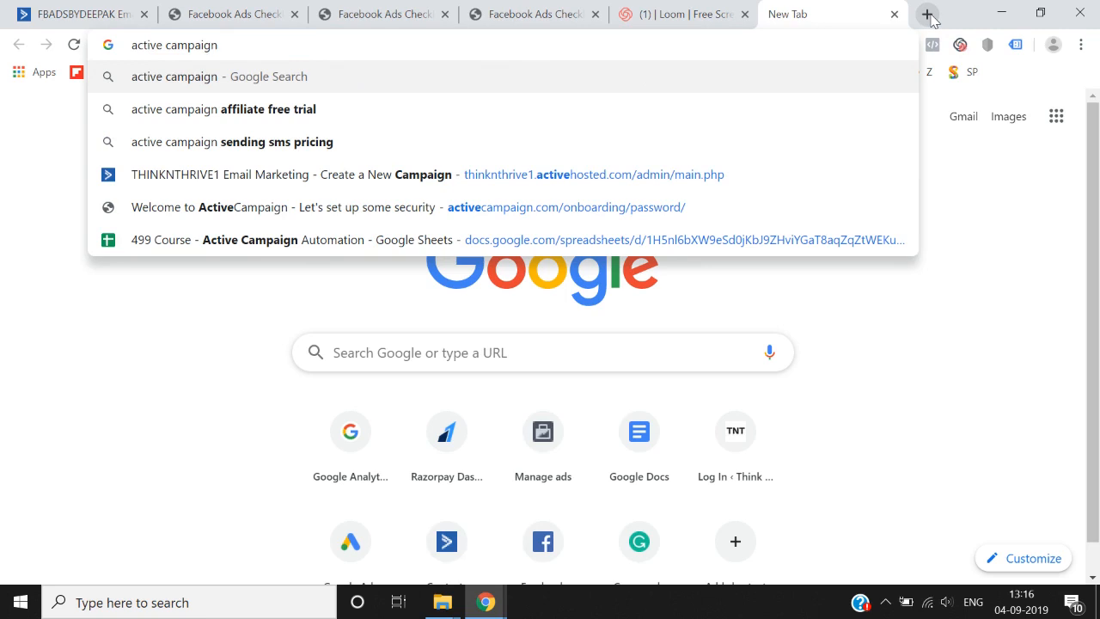
pyautogui.write('short')
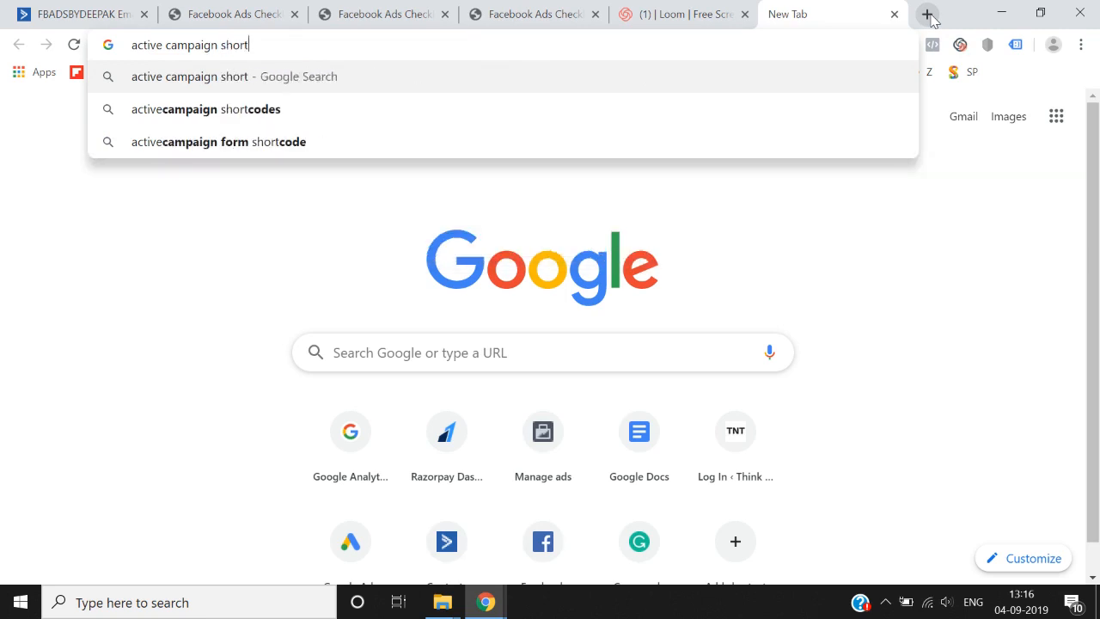
pyautogui.press('Down')
pyautogui.press('Return')
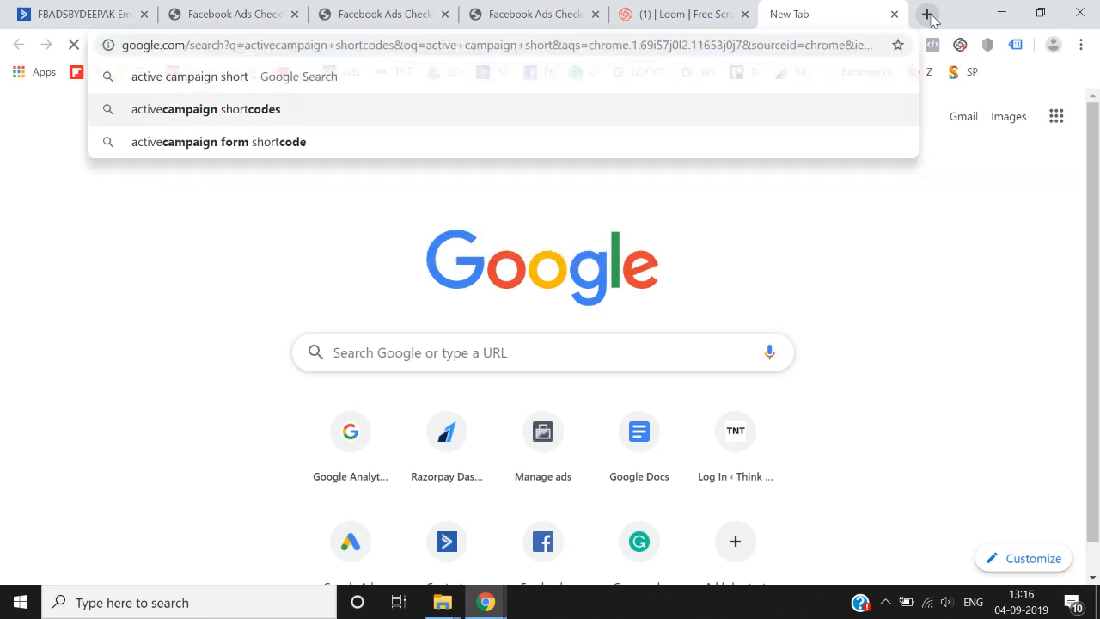
pyautogui.scroll(-2, 475, 256)
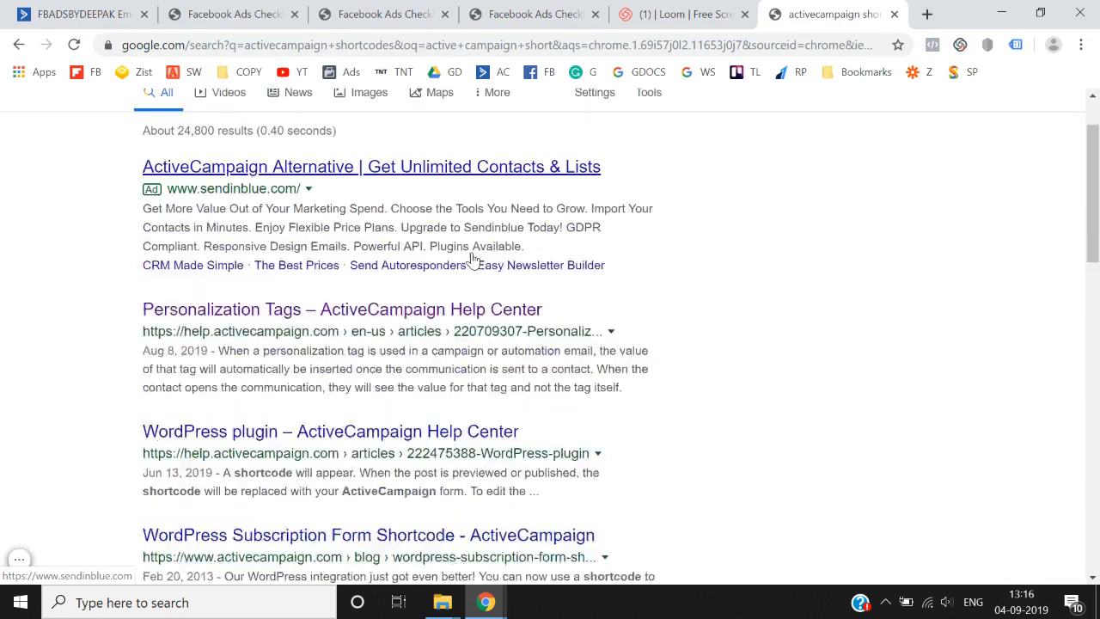
pyautogui.scroll(2, 467, 253)
pyautogui.click(352, 120)
pyautogui.press('BackSpace')
pyautogui.press('BackSpace')
pyautogui.press('BackSpace')
pyautogui.press('BackSpace')
pyautogui.press('BackSpace')
pyautogui.press('BackSpace')
pyautogui.press('BackSpace')
pyautogui.press('BackSpace')
pyautogui.press('BackSpace')
pyautogui.press('BackSpace')
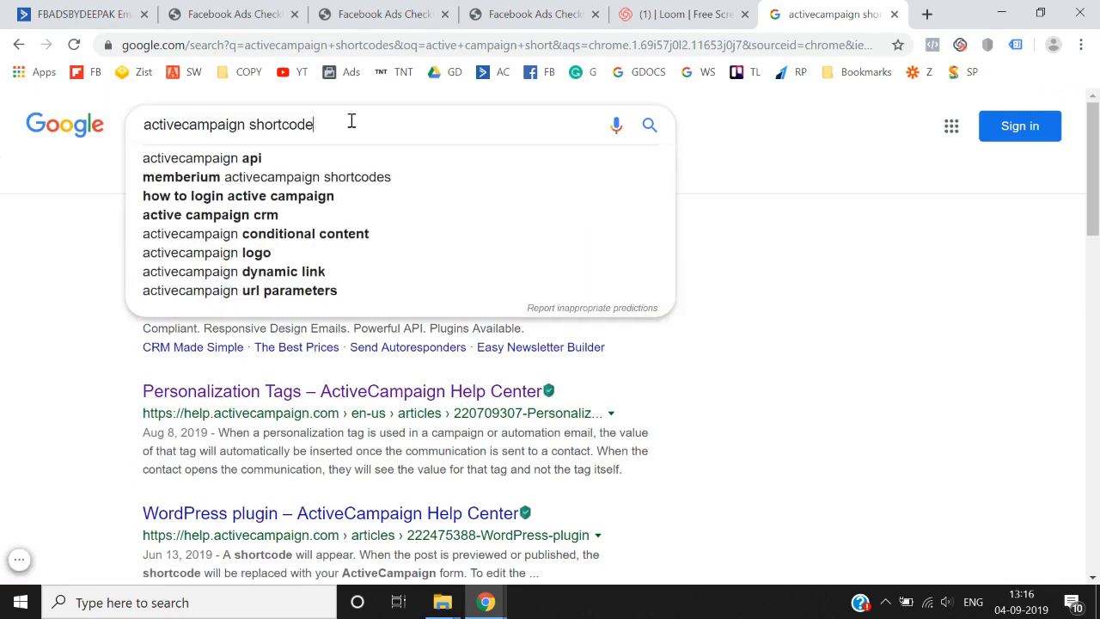
pyautogui.write('name tag')
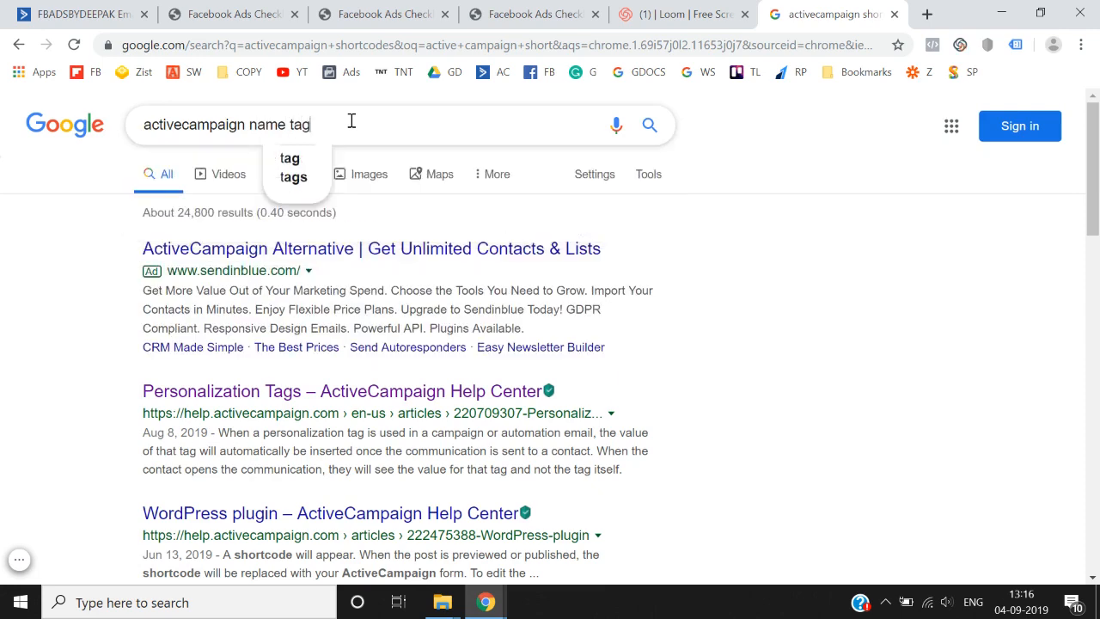
pyautogui.press('Return')
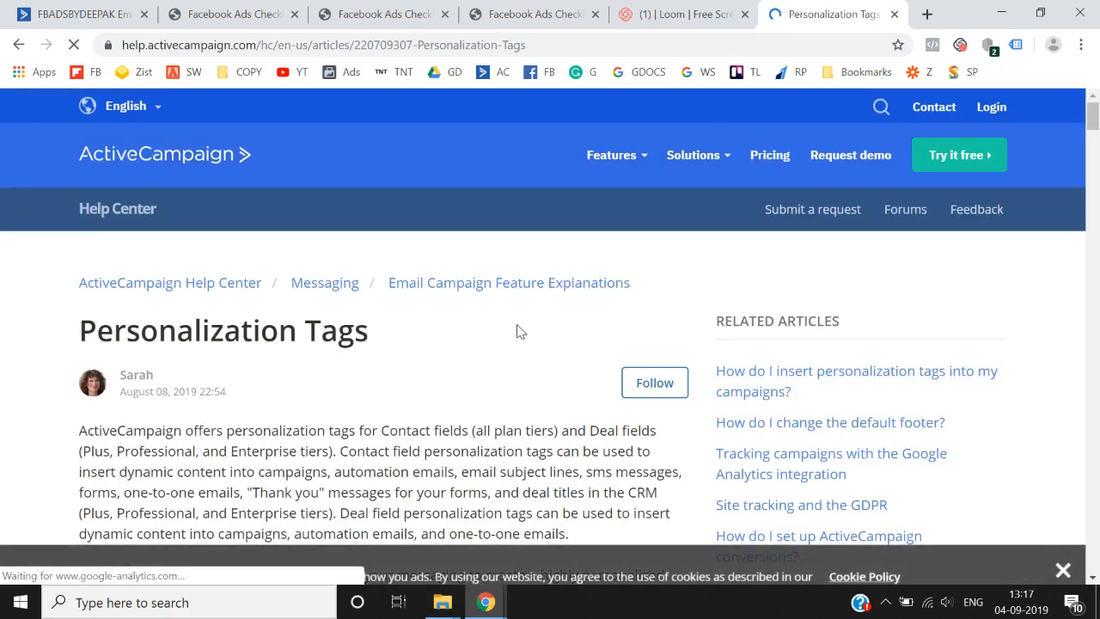
# - Scroll the Personalization Tags article to the standard tags table and select the %FULLNAME% tag
pyautogui.scroll(-12, 518, 329)
pyautogui.scroll(-8, 518, 326)
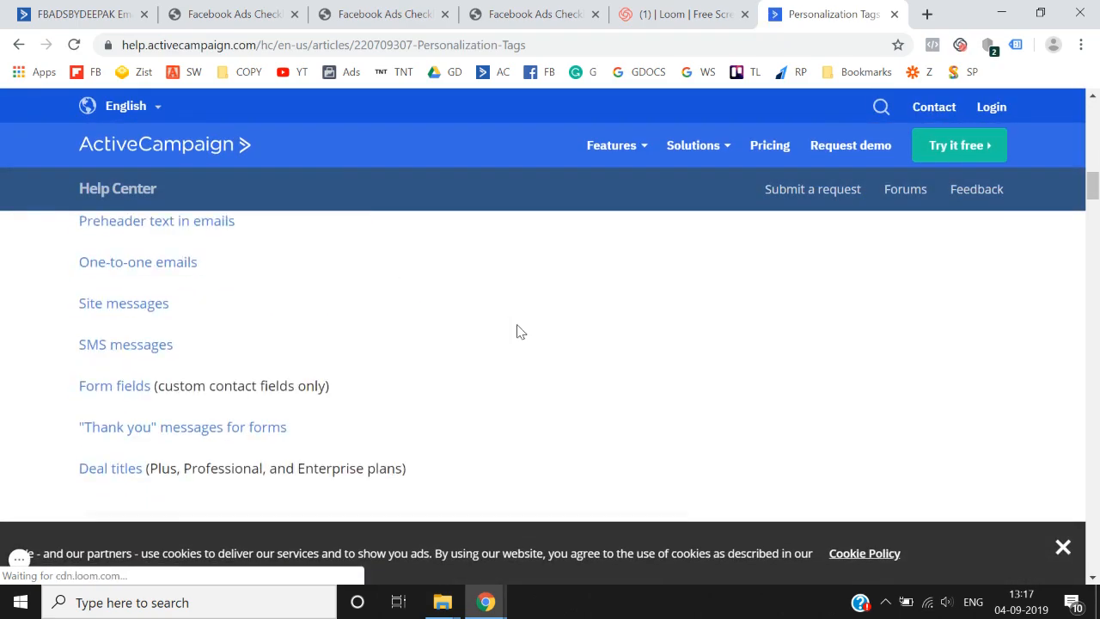
pyautogui.scroll(-6, 518, 331)
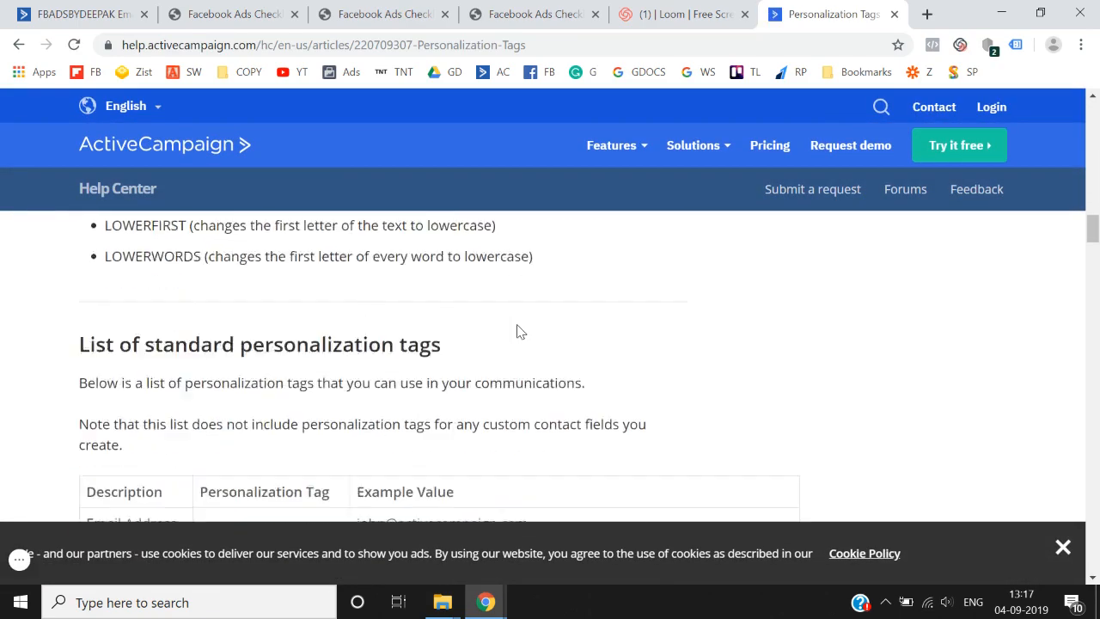
pyautogui.scroll(-1, 518, 331)
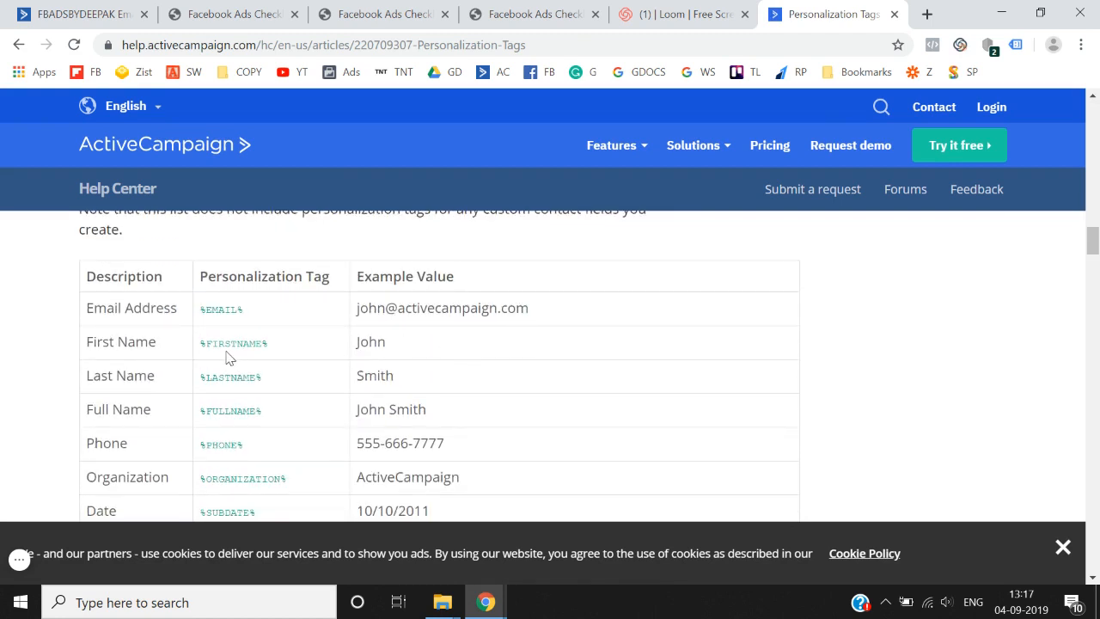
pyautogui.scroll(-1, 229, 358)
pyautogui.moveTo(204, 381)
pyautogui.mouseDown()
pyautogui.moveTo(268, 397)
pyautogui.moveTo(202, 391)
pyautogui.mouseUp()
# - Paste the %FULLNAME% tag after 'Hey' so the greeting reads 'Hey %FULLNAME%,'
pyautogui.hotkey('ctrl', 'c')
pyautogui.click(112, 14)
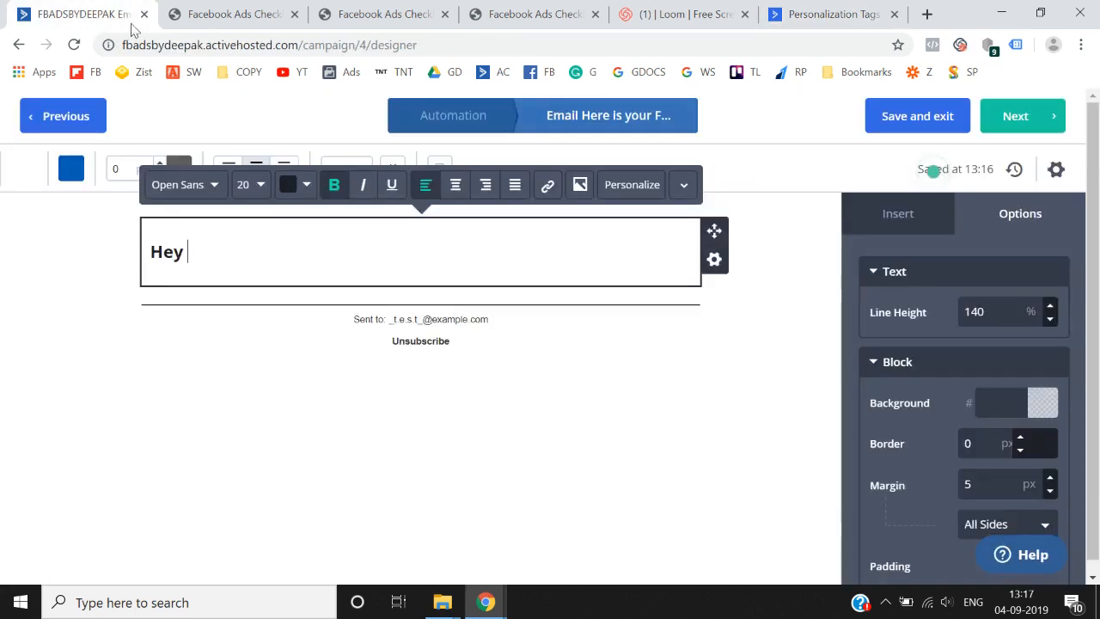
pyautogui.hotkey('ctrl', 'v')
pyautogui.press('Up')
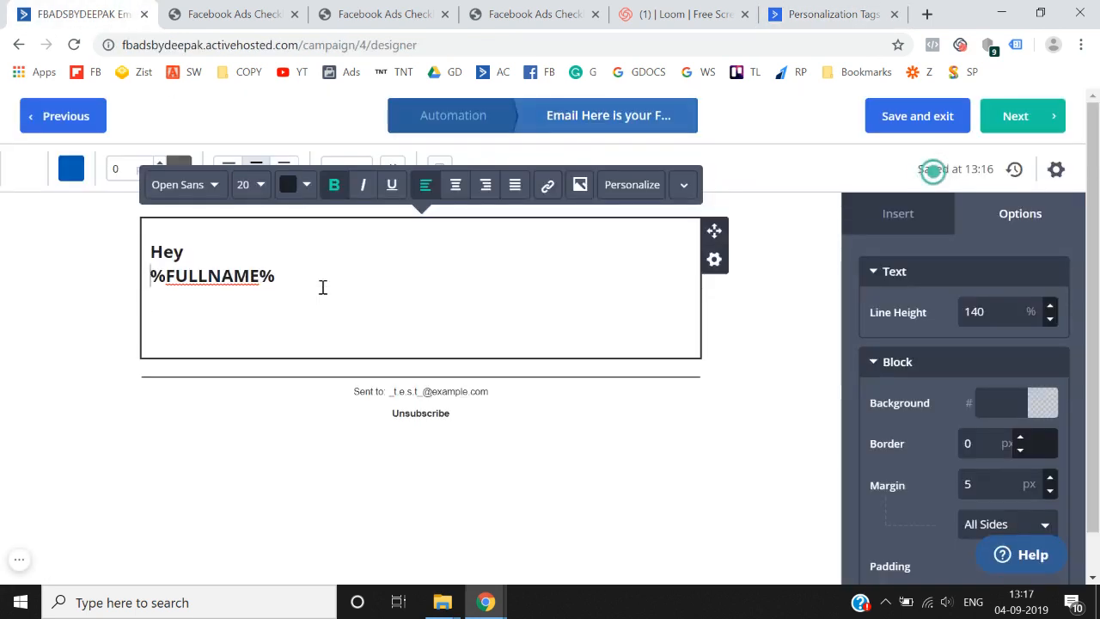
pyautogui.press('BackSpace')
pyautogui.click(341, 269)
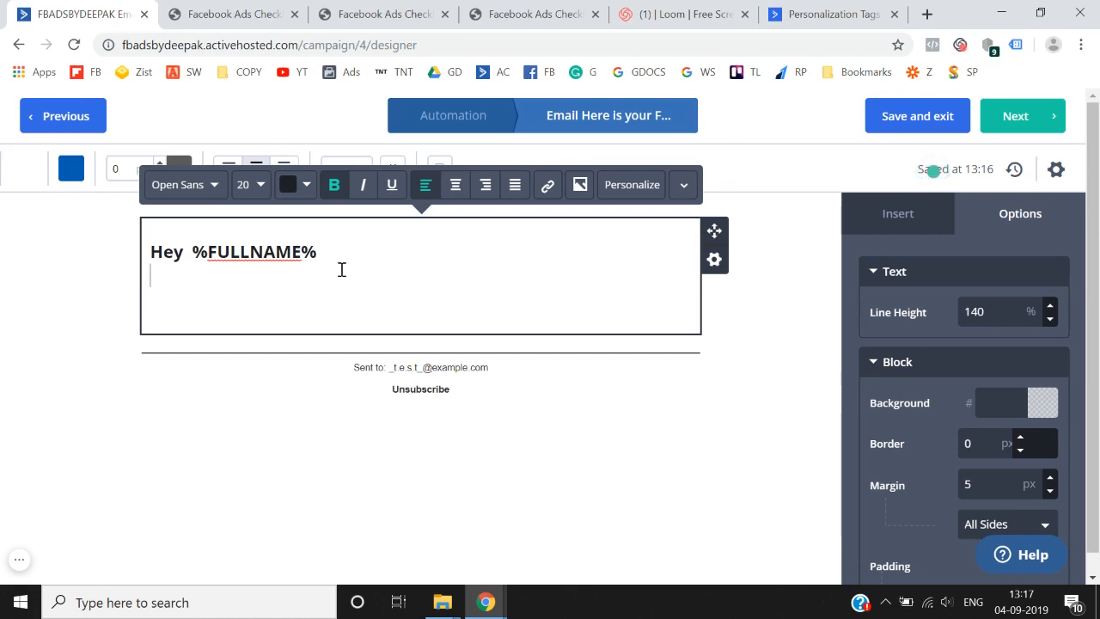
pyautogui.click(334, 251)
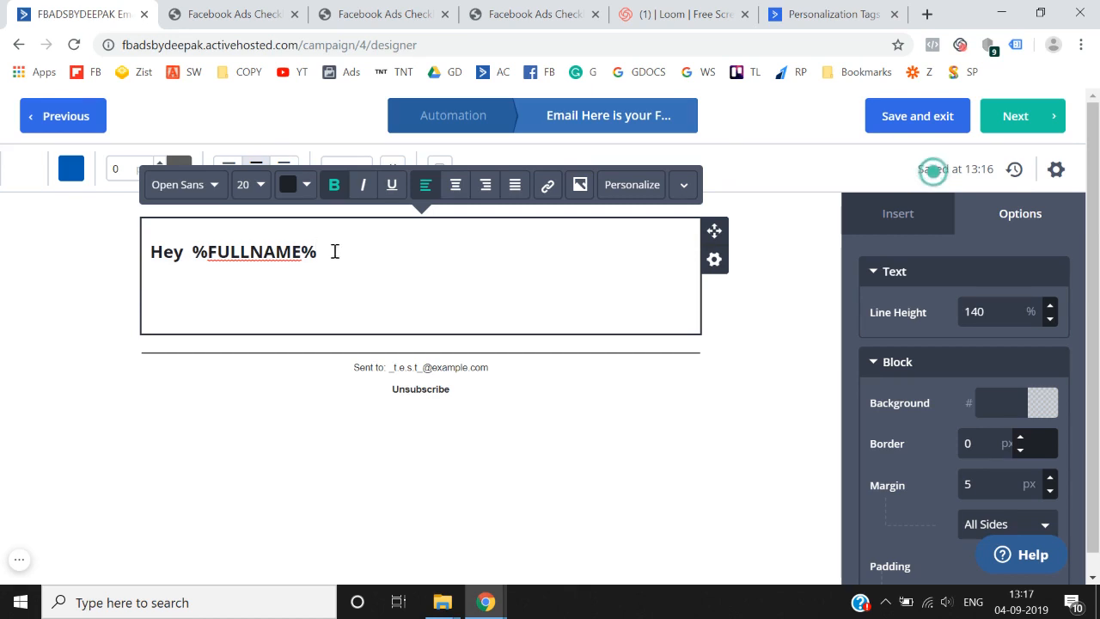
pyautogui.write(',')
pyautogui.press('Return')
pyautogui.press('Return')
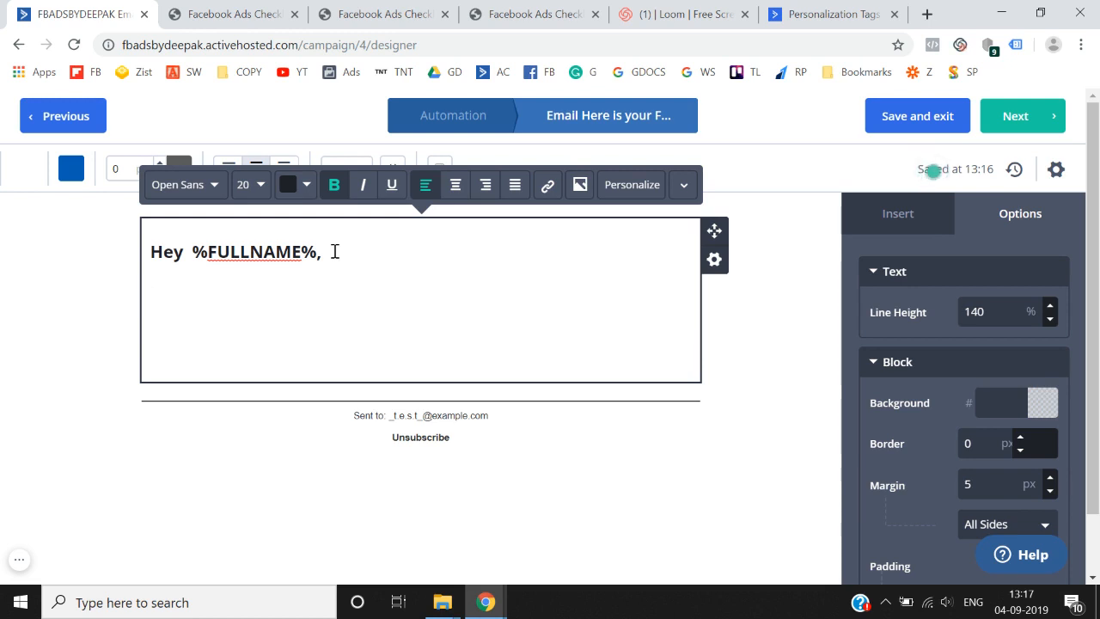
# - Reduce the font size of all the email text from 20 to 12 px
pyautogui.hotkey('ctrl', 'a')
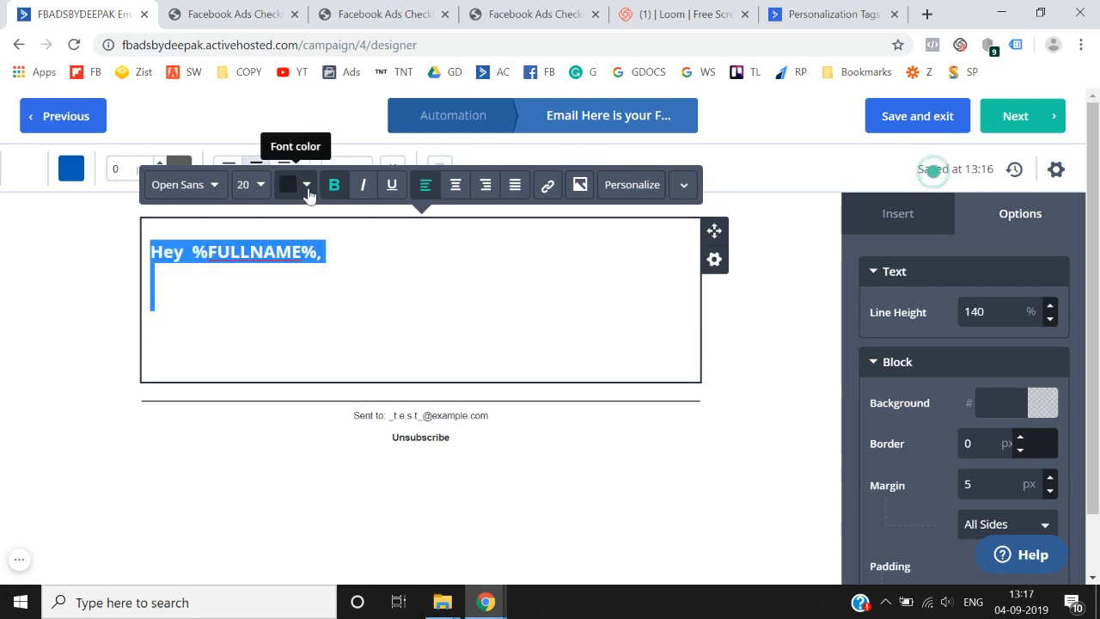
pyautogui.click(306, 187)
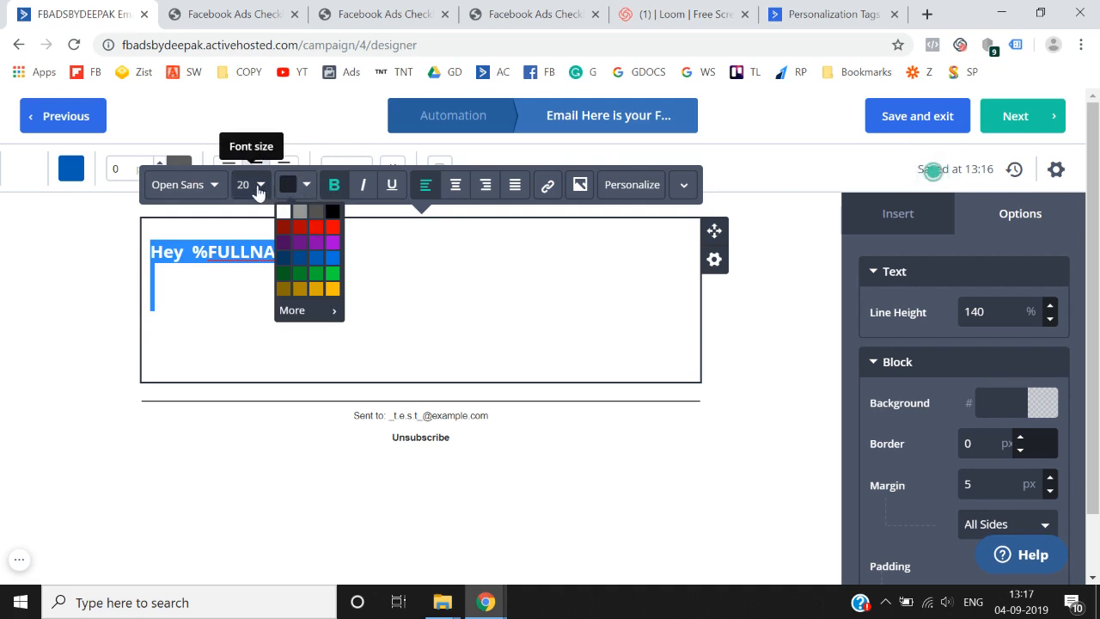
pyautogui.click(258, 191)
pyautogui.click(289, 225)
pyautogui.click(289, 224)
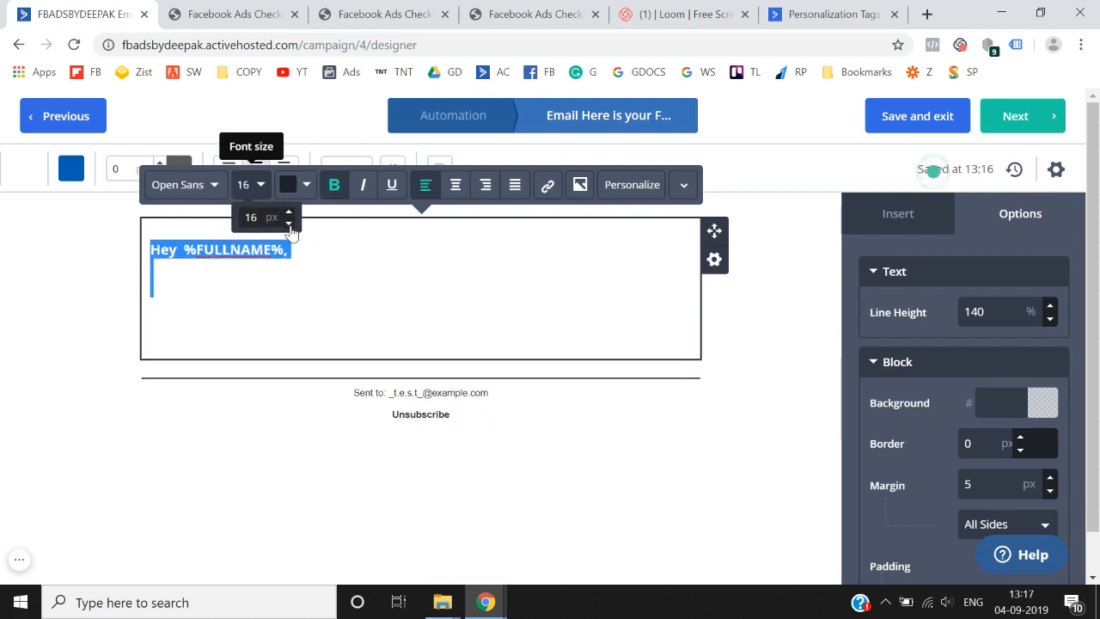
pyautogui.click(288, 224)
pyautogui.click(288, 225)
pyautogui.click(288, 224)
pyautogui.click(289, 224)
pyautogui.click(277, 281)
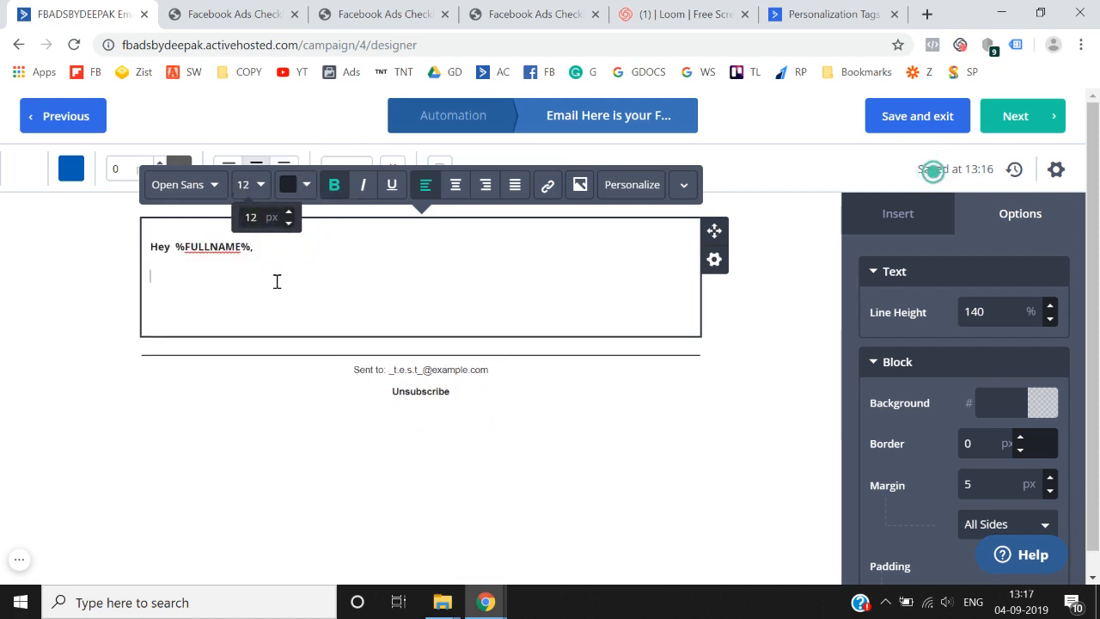
# - Write the line thanking the reader for requesting the free facebook ads checklist
pyautogui.write('Thank you f')
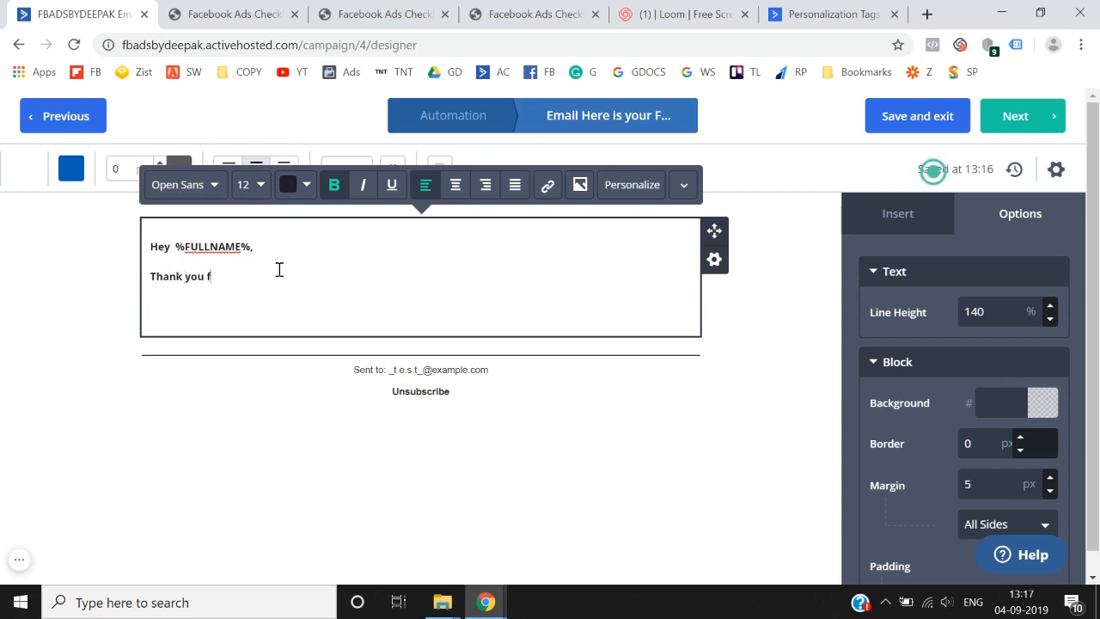
pyautogui.write('or dionwloading')
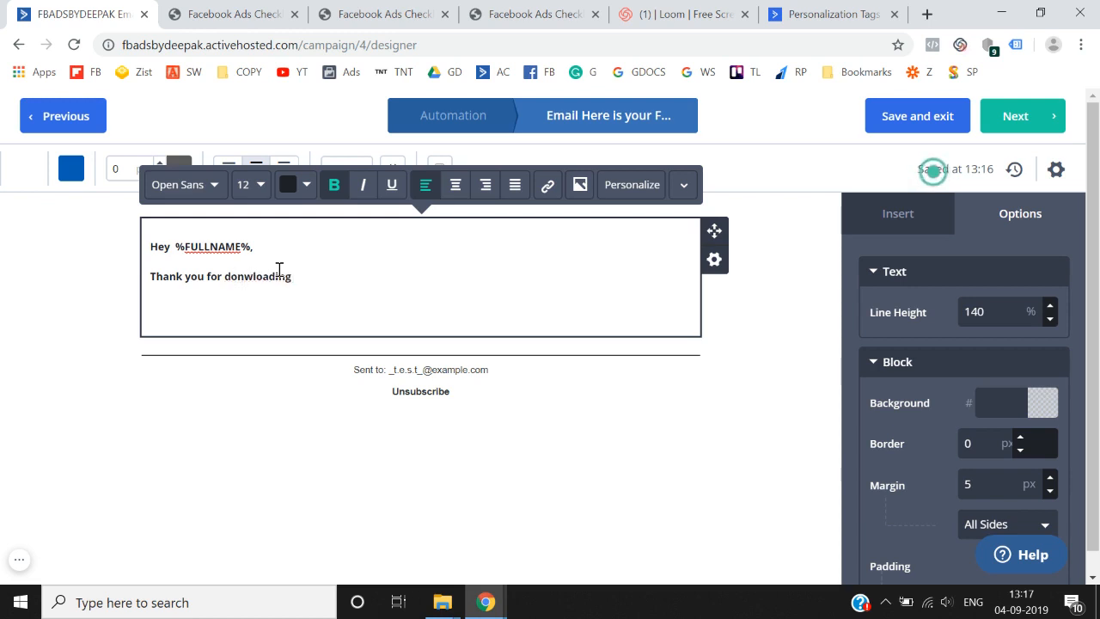
pyautogui.press('BackSpace')
pyautogui.press('BackSpace')
pyautogui.press('BackSpace')
pyautogui.press('BackSpace')
pyautogui.press('BackSpace')
pyautogui.press('BackSpace')
pyautogui.press('BackSpace')
pyautogui.press('BackSpace')
pyautogui.press('BackSpace')
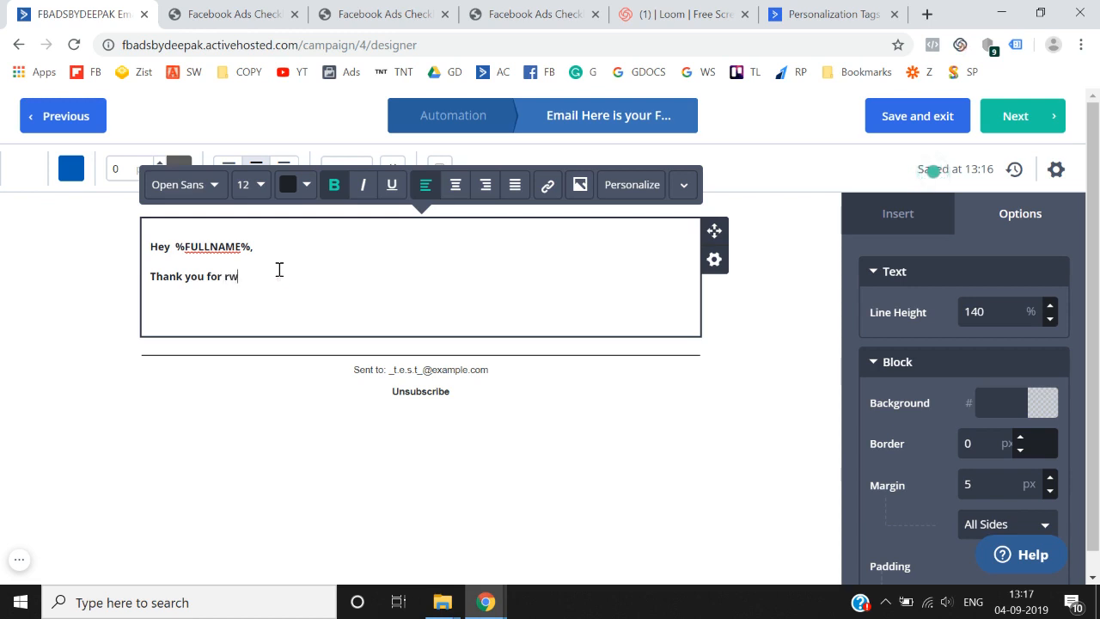
pyautogui.write('requesting access to the free facebo')
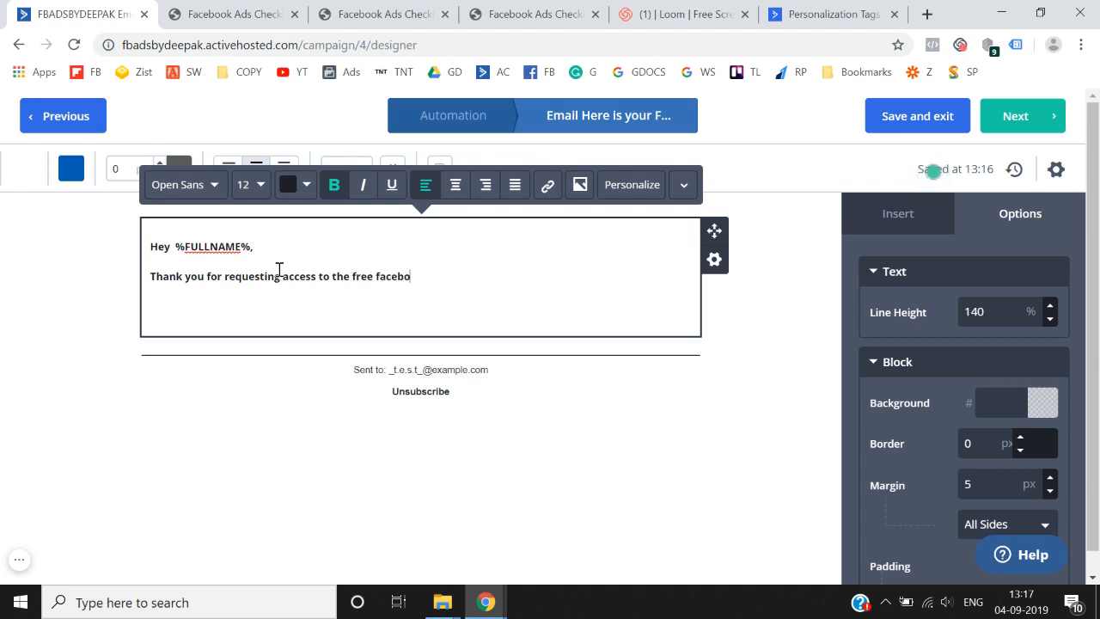
pyautogui.write('k ads cge')
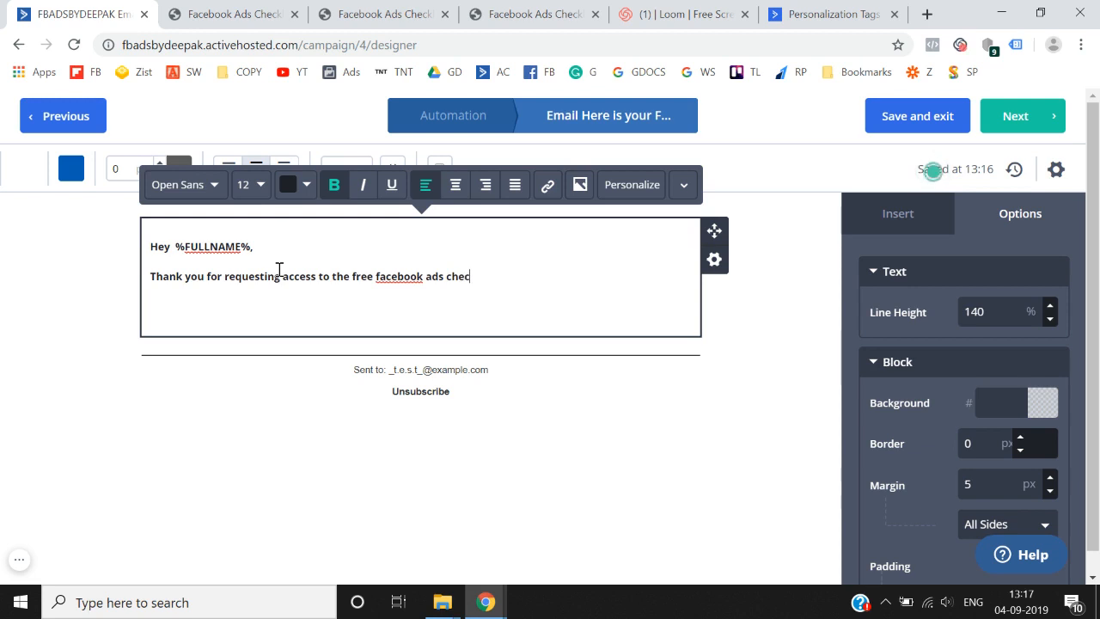
pyautogui.press('Return')
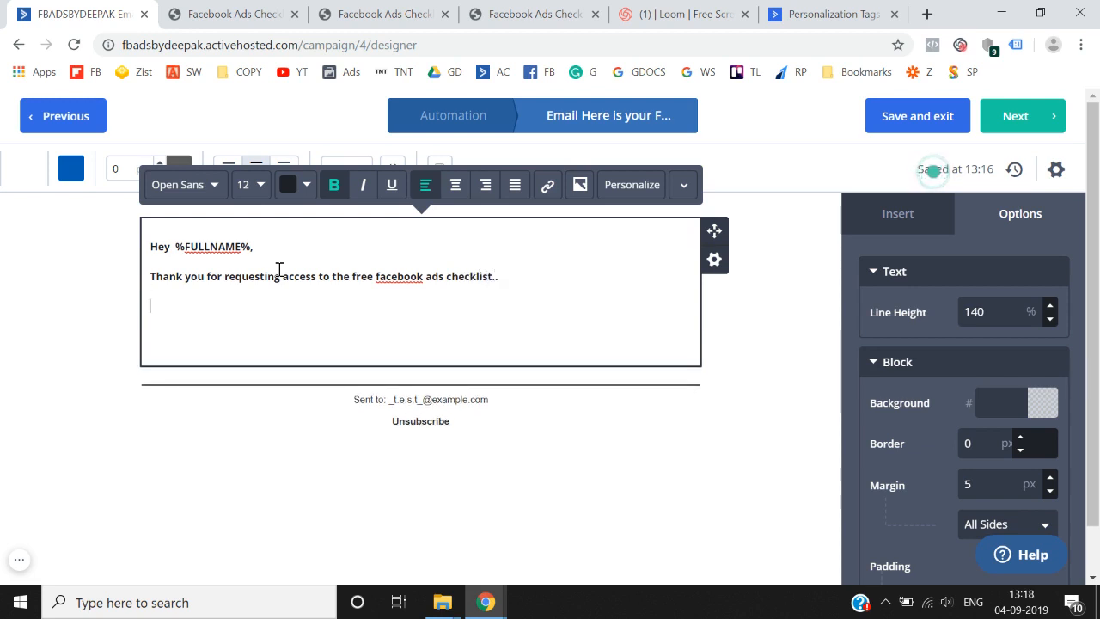
# - Add the 'Click here to download your free checklist.' line and a 'Thanks,' sign-off with the sender's name
pyautogui.write('Click here t')
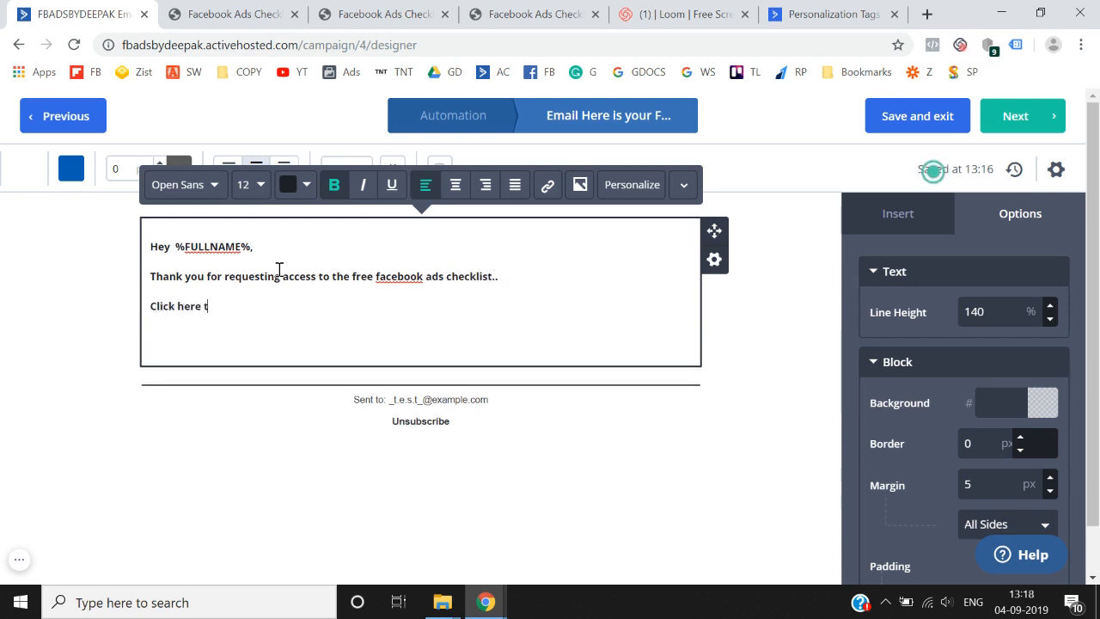
pyautogui.write('o download ')
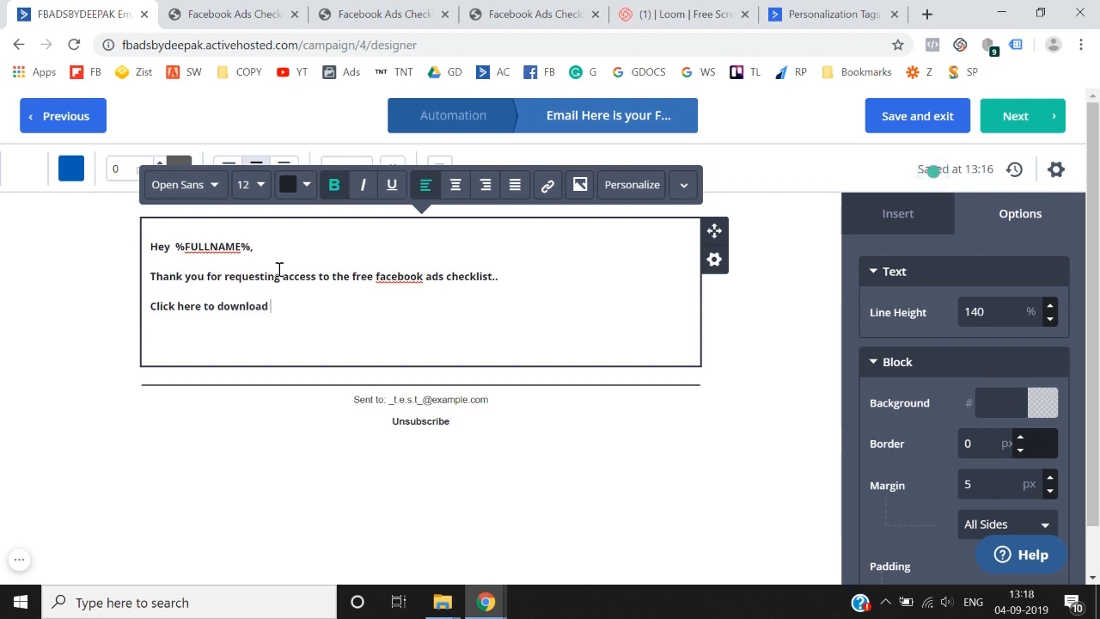
pyautogui.write('yuo')
pyautogui.write('ecklist.')
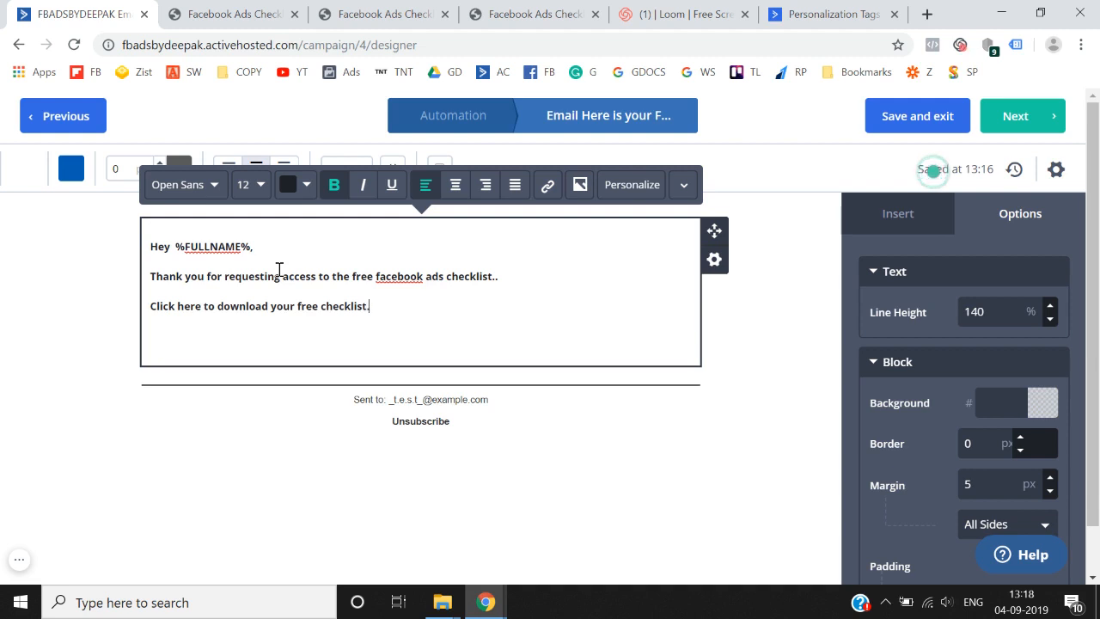
pyautogui.press('Return')
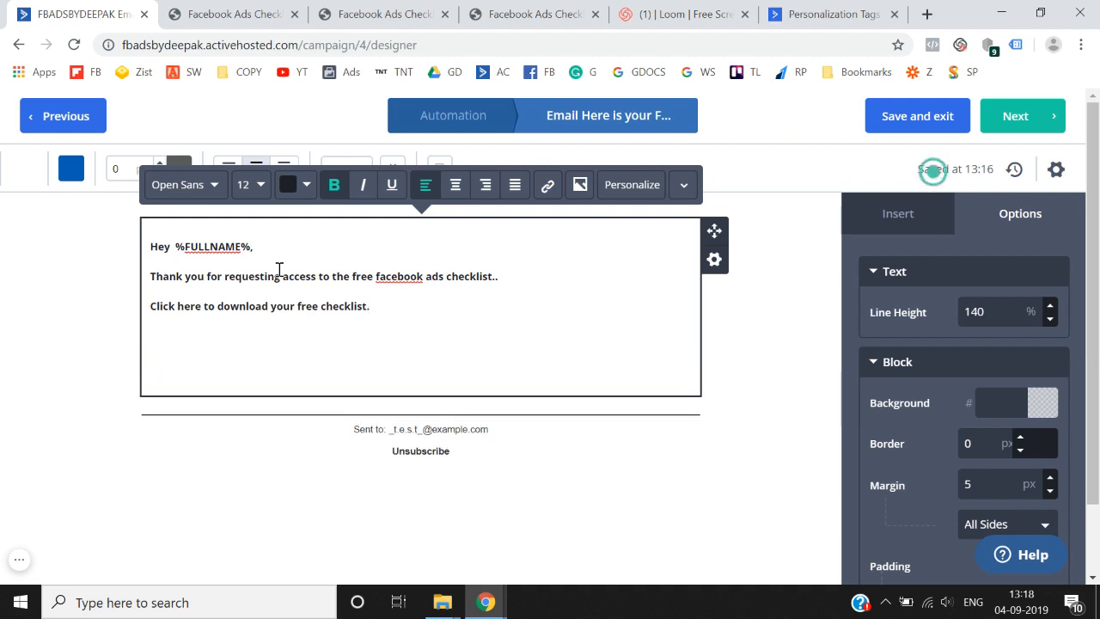
pyautogui.write('Thanks,')
pyautogui.press('Return')
pyautogui.write('Dee')
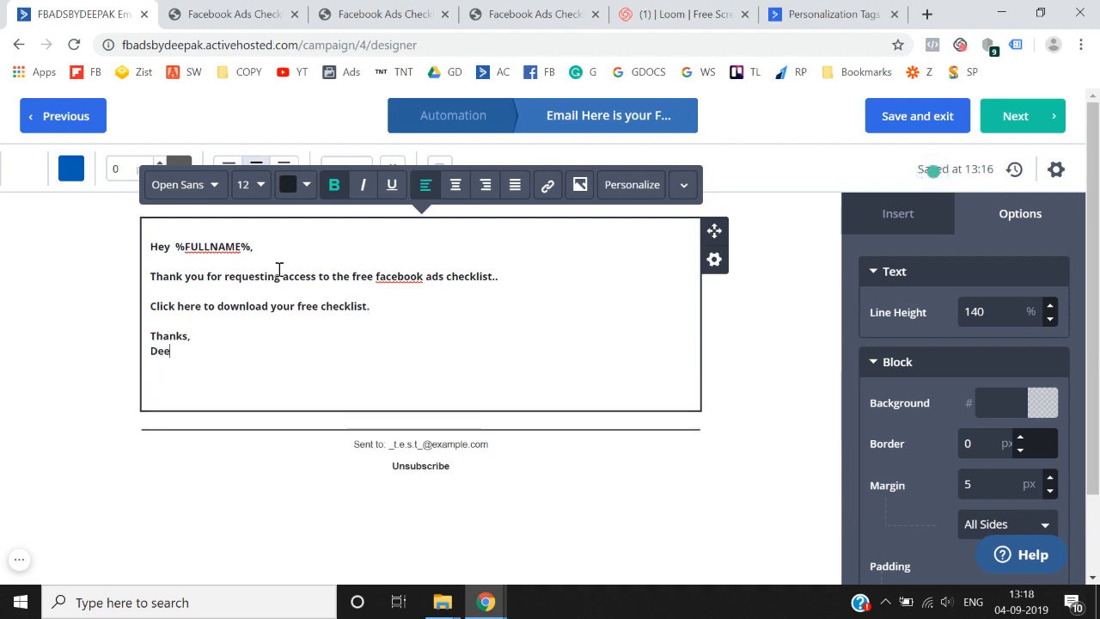
pyautogui.write('pak')
pyautogui.click(407, 305)
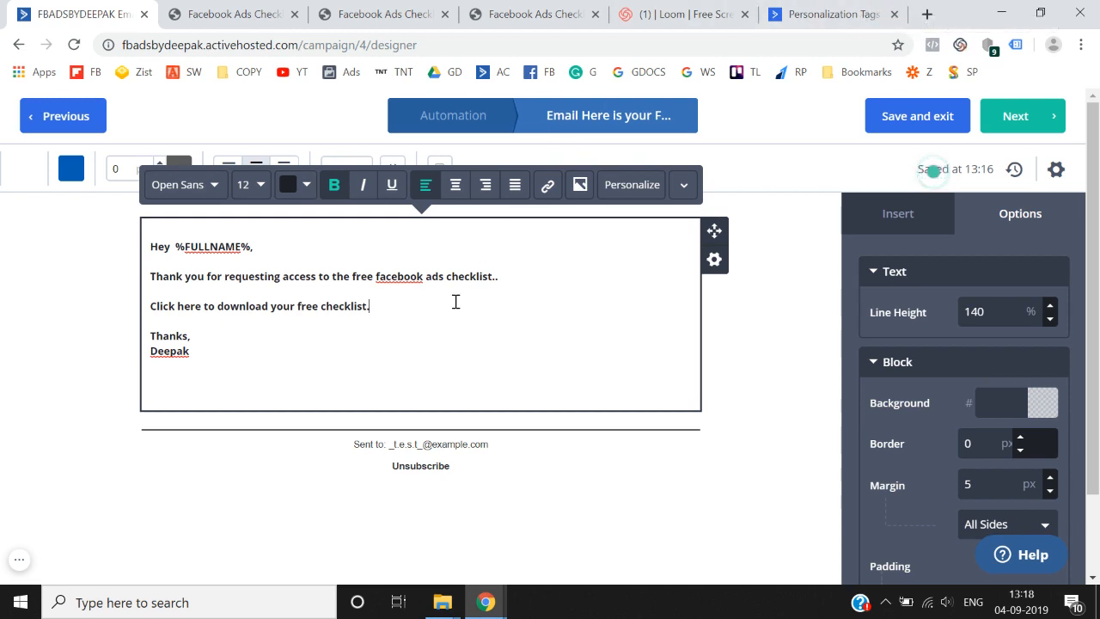
# - Select the 'Click here to download your free checklist.' line and open a new browser tab
pyautogui.moveTo(371, 312); pyautogui.dragTo(146, 316)
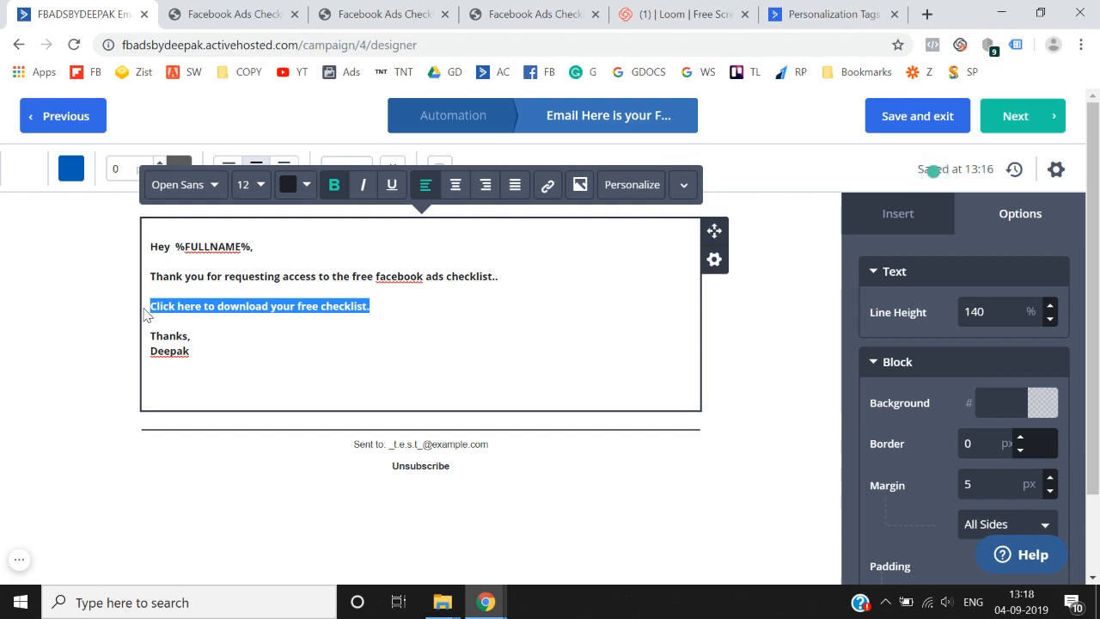
pyautogui.click(242, 306)
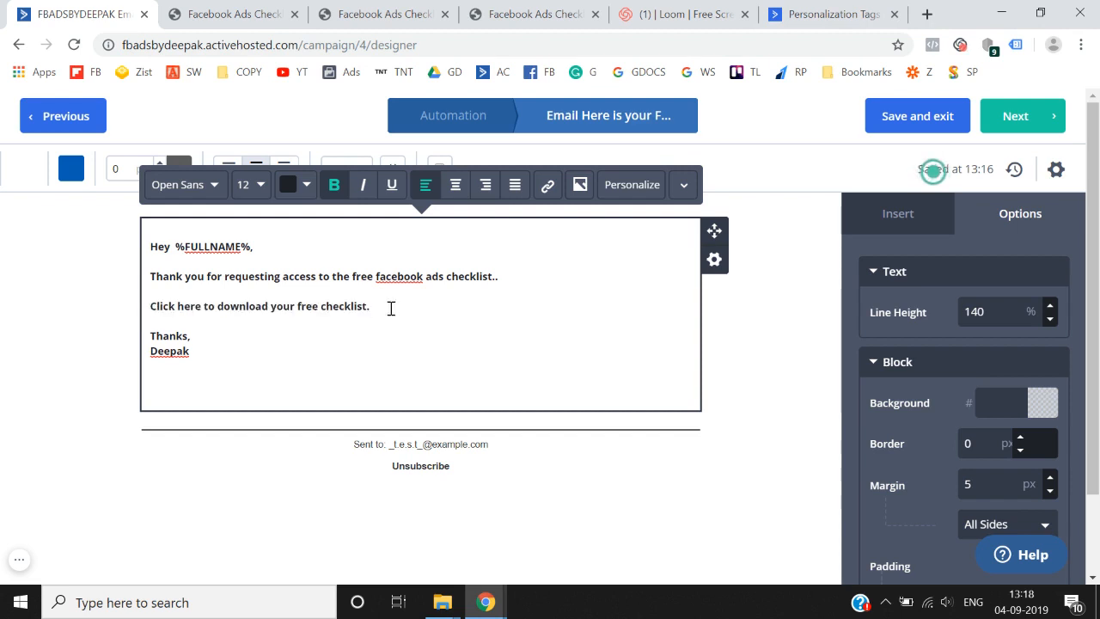
pyautogui.moveTo(393, 307); pyautogui.dragTo(150, 308)
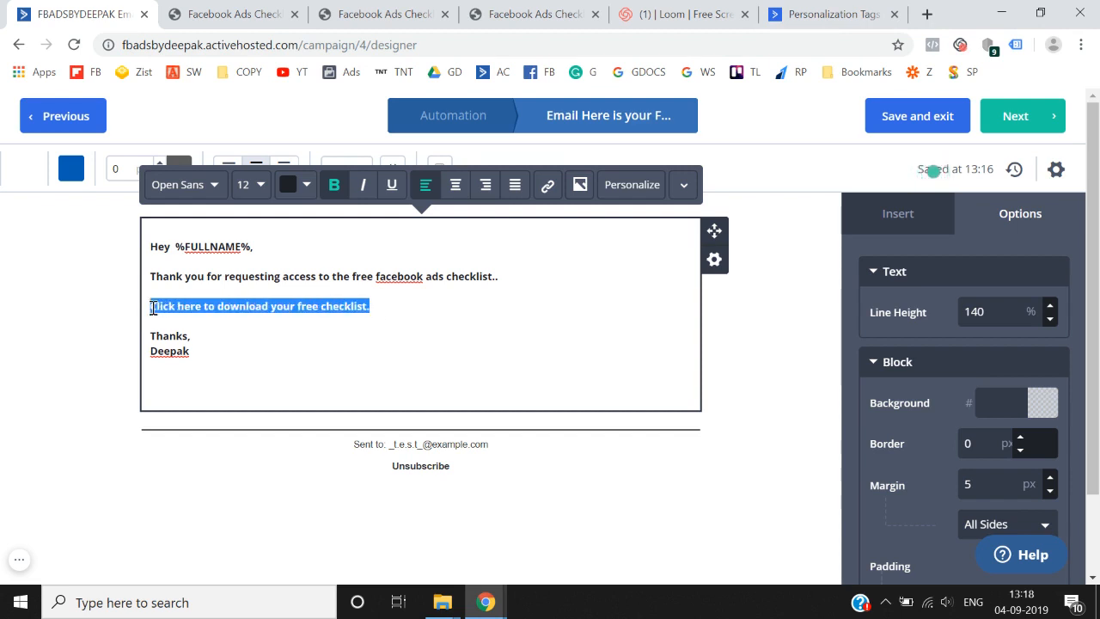
pyautogui.click(927, 15)
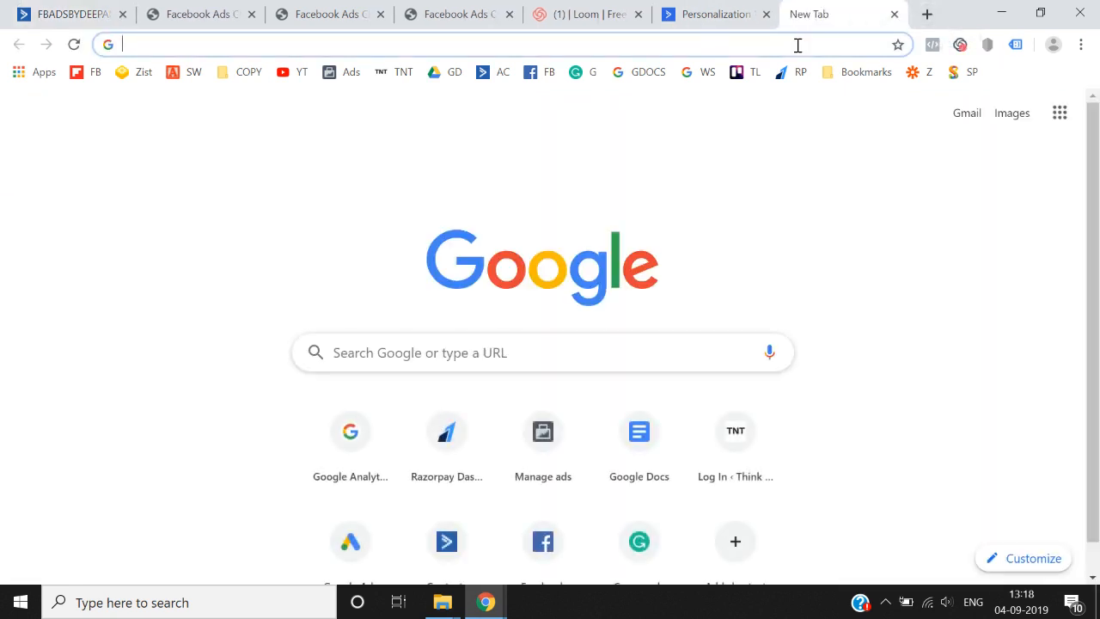
# - Go to Google Drive and sign in with the account password
pyautogui.write('drive.google.com')
pyautogui.press('Return')
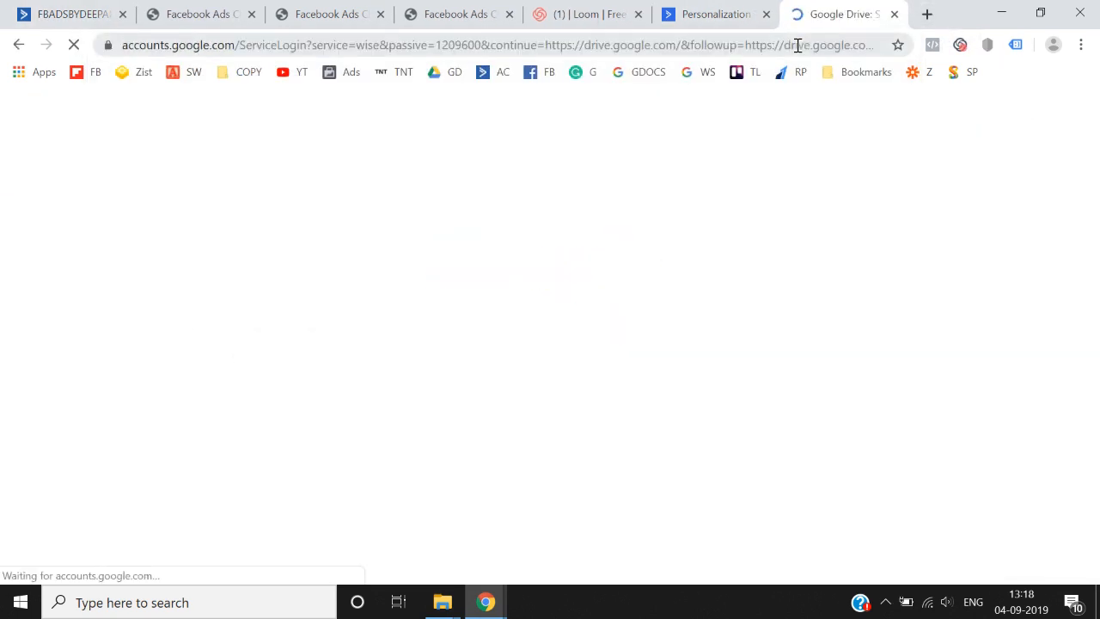
pyautogui.scroll(-1, 530, 393)
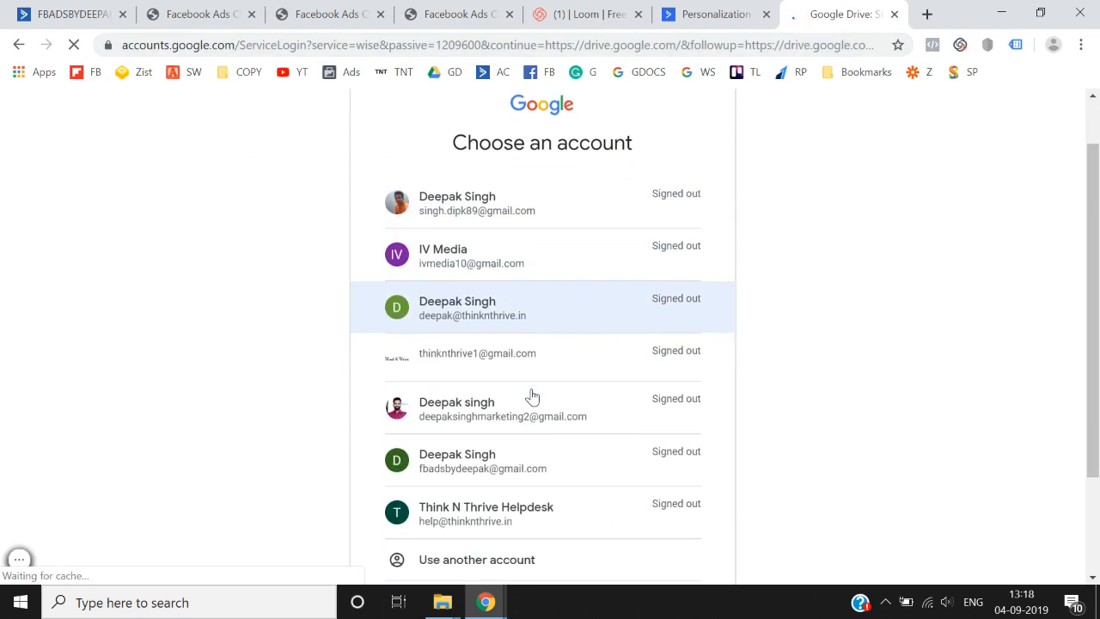
pyautogui.scroll(-2, 515, 520)
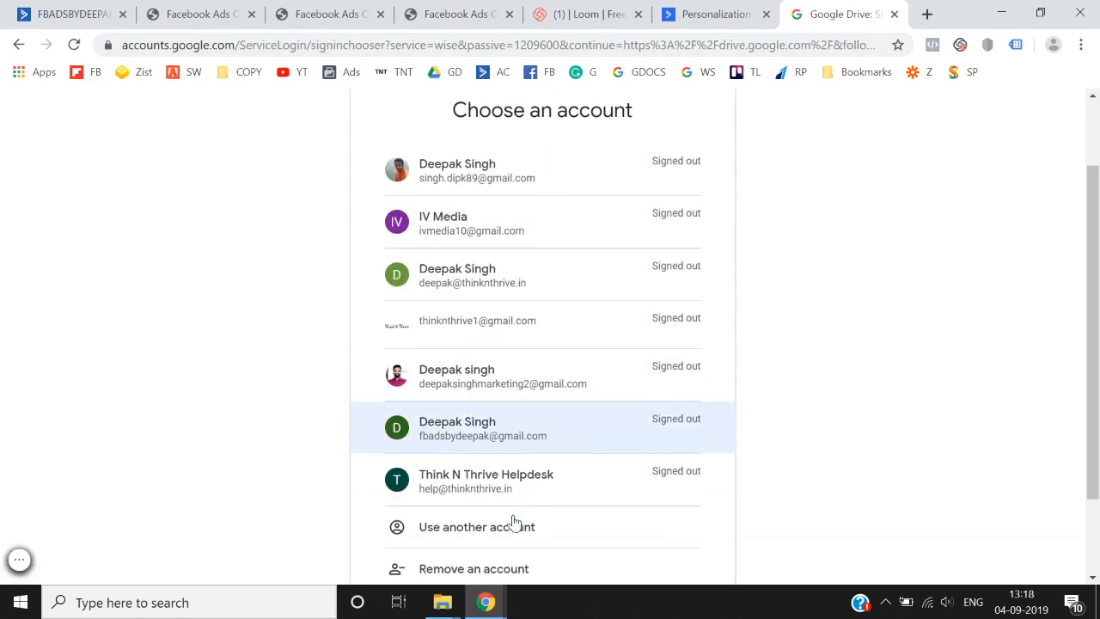
pyautogui.click(550, 438)
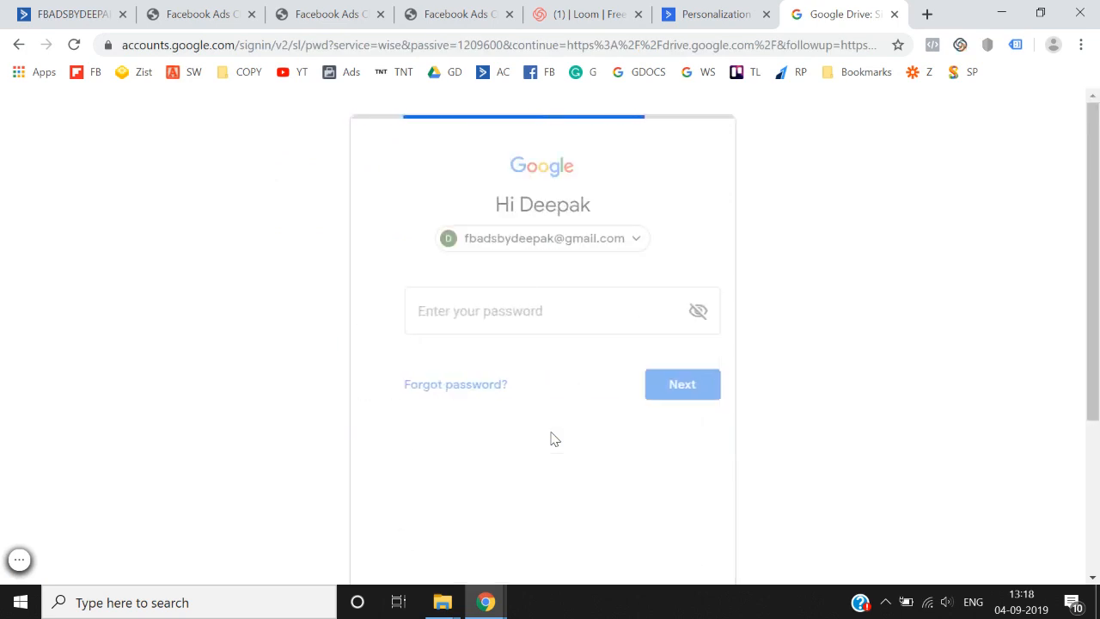
pyautogui.write('••')
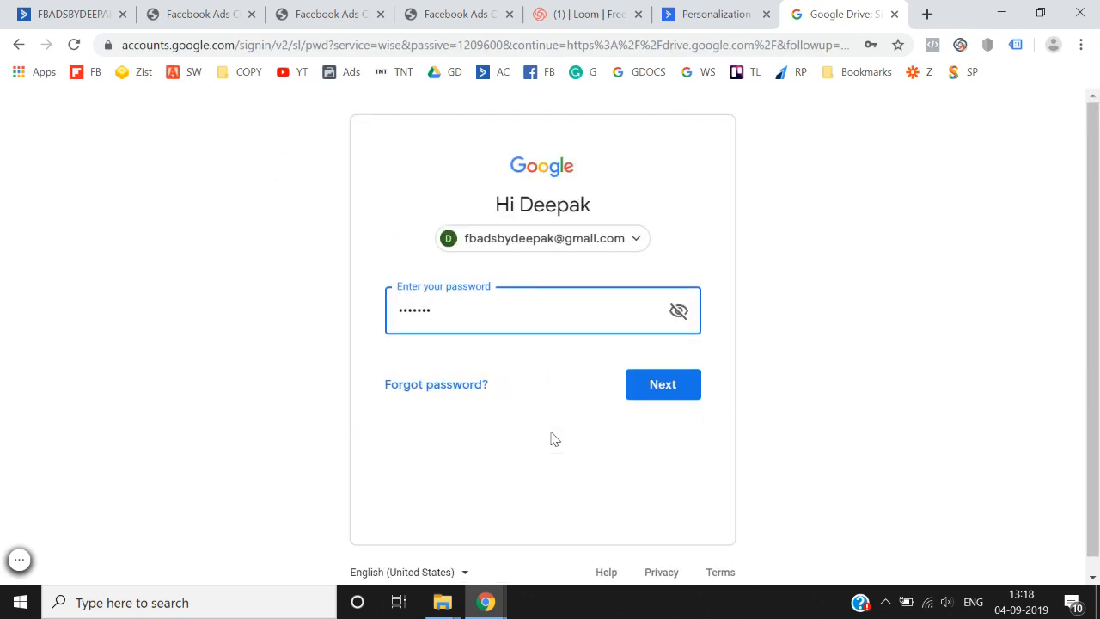
pyautogui.press('Return')
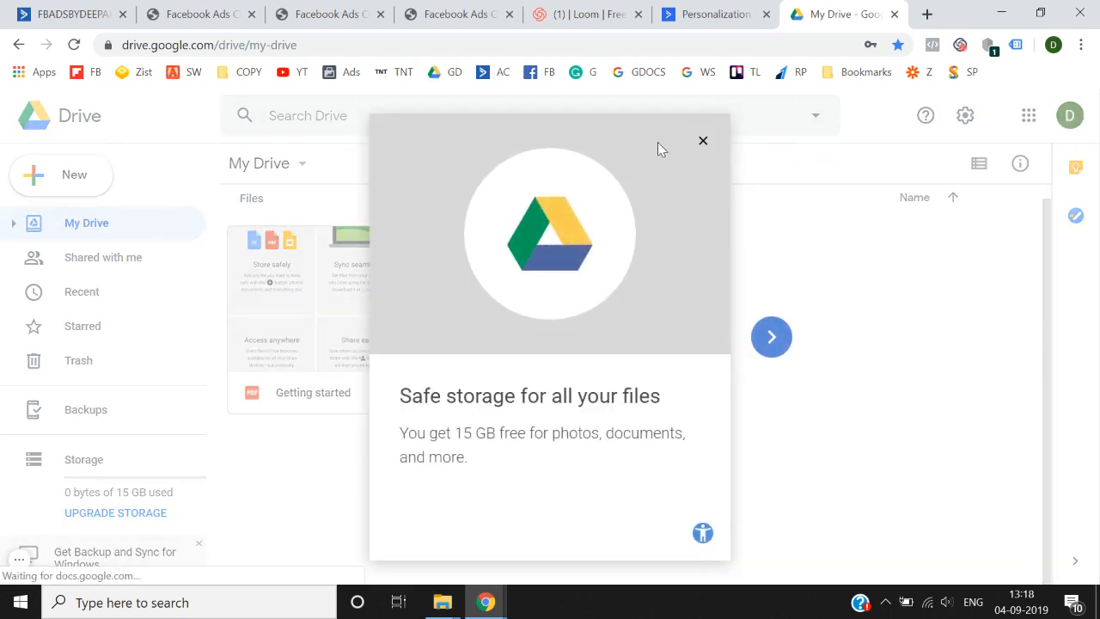
# - Turn on link sharing for the Getting started PDF and copy its link back to the email designer
pyautogui.click(703, 143)
pyautogui.click(343, 297)
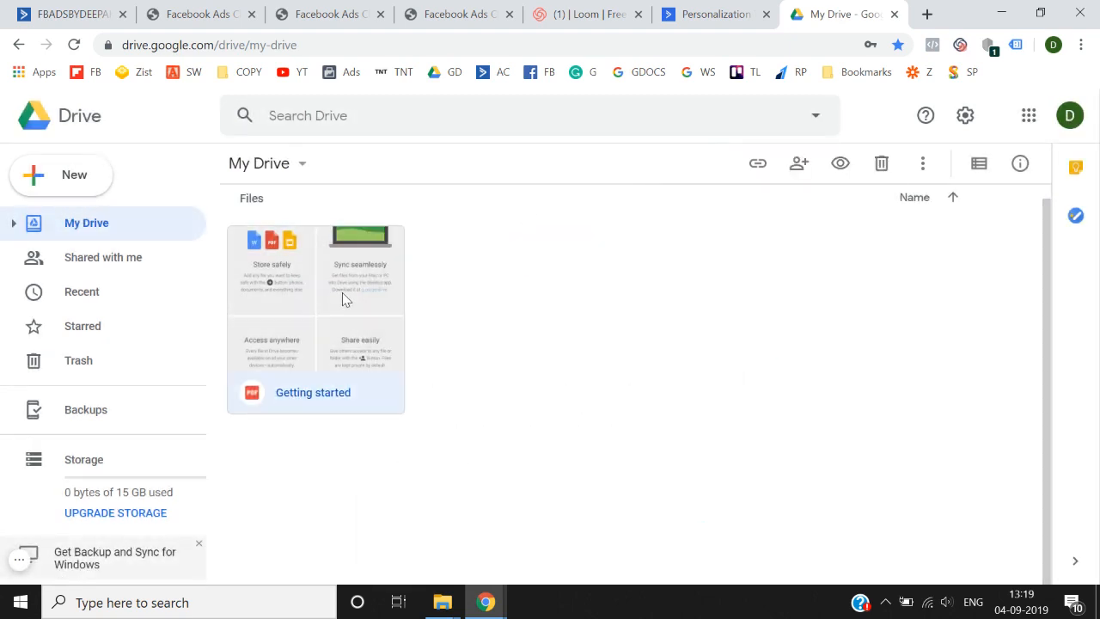
pyautogui.doubleClick(313, 338)
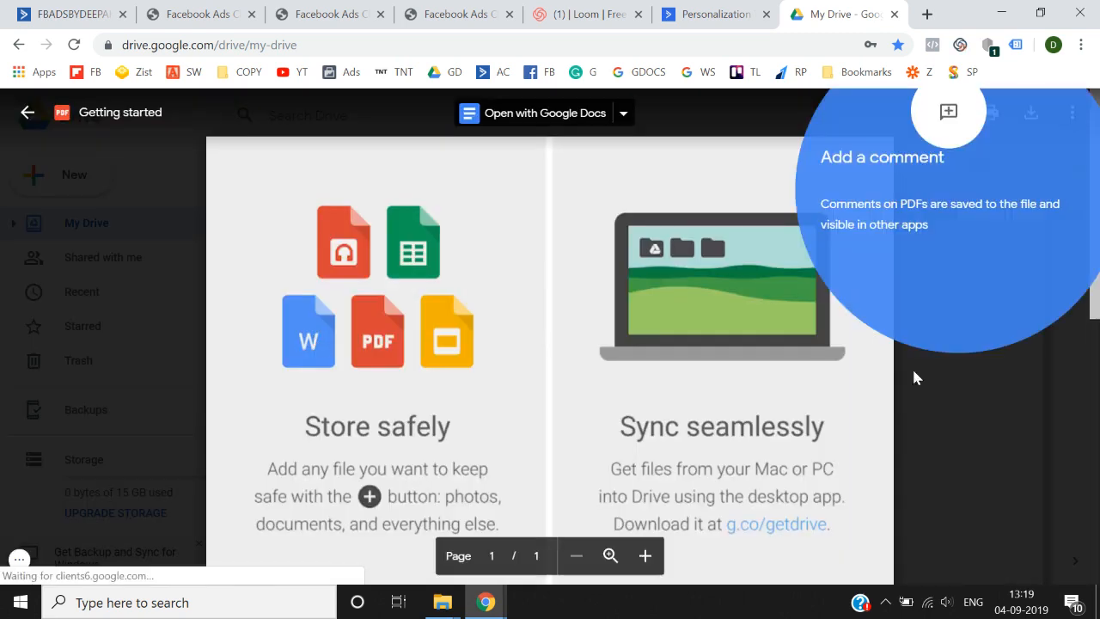
pyautogui.click(959, 386)
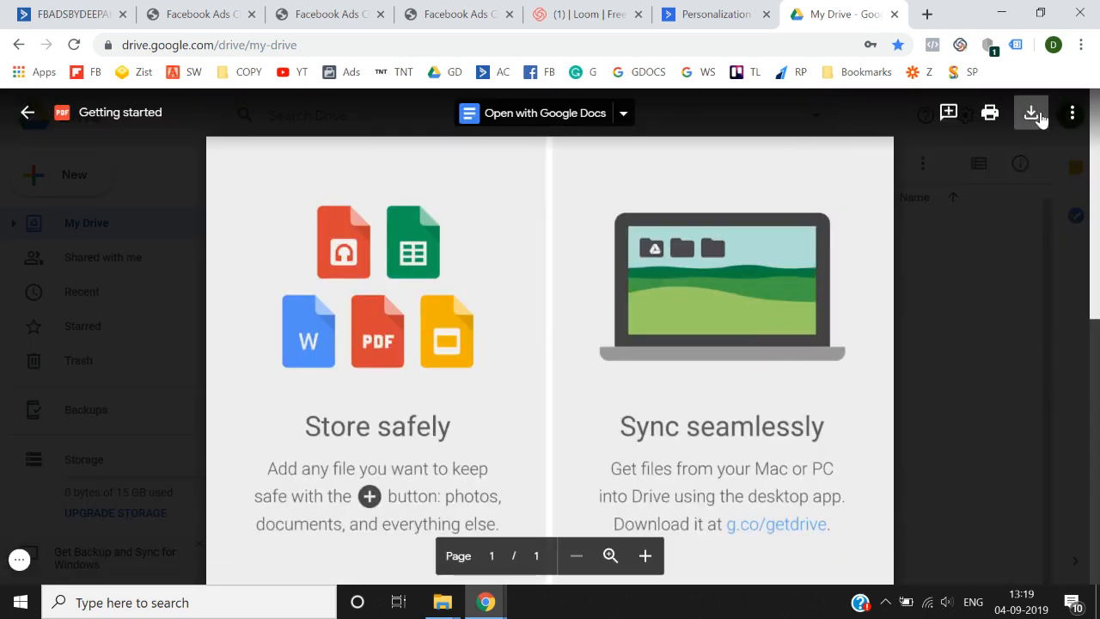
pyautogui.click(1072, 113)
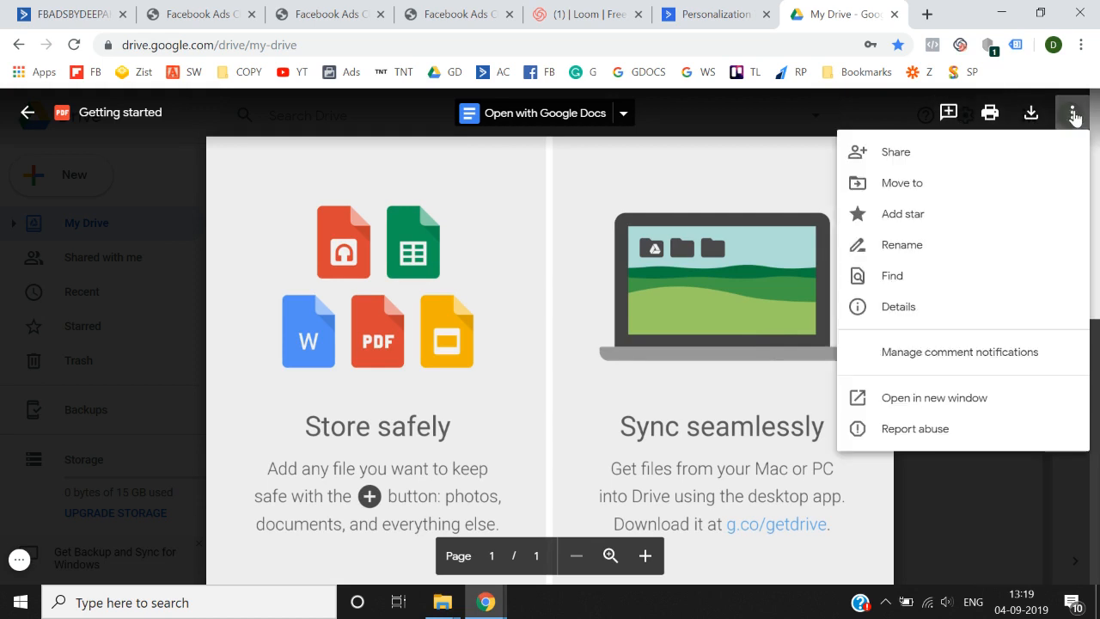
pyautogui.click(931, 160)
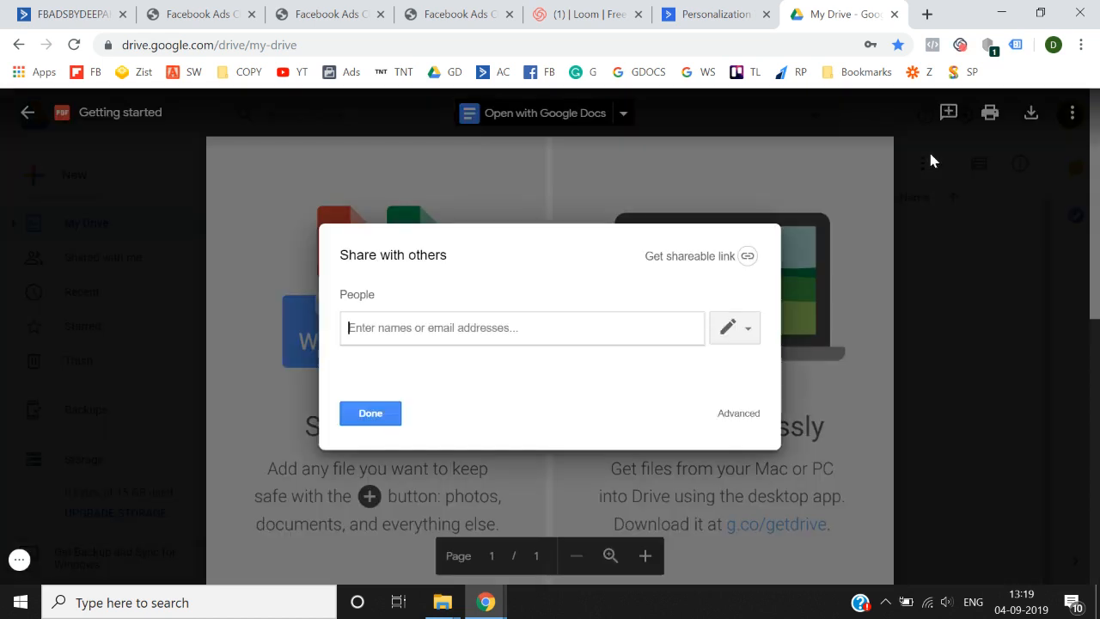
pyautogui.click(746, 255)
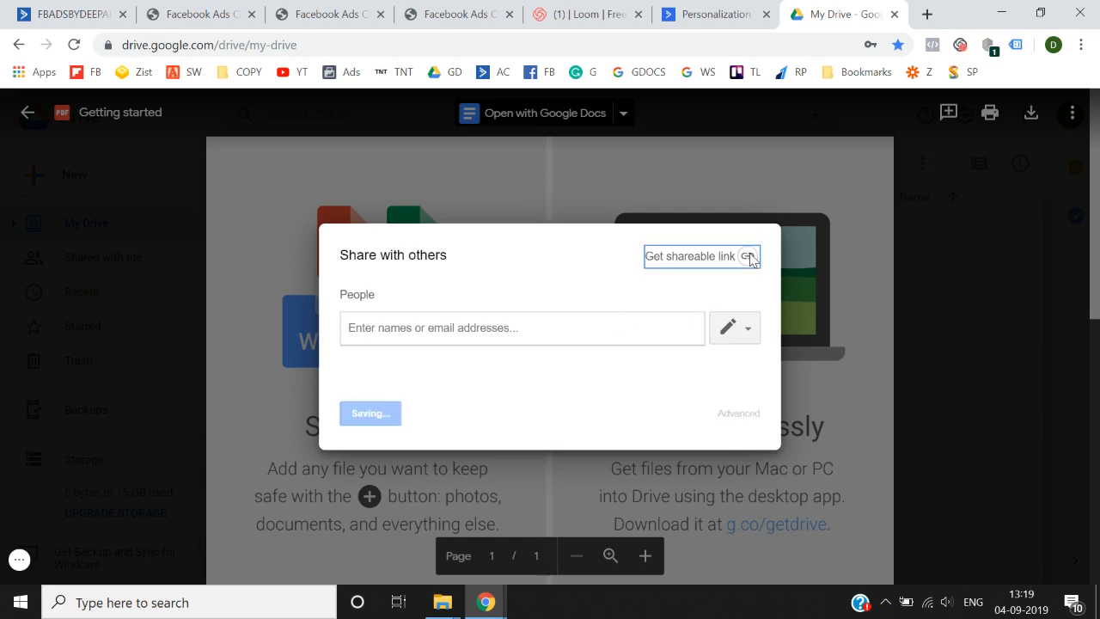
pyautogui.click(709, 305)
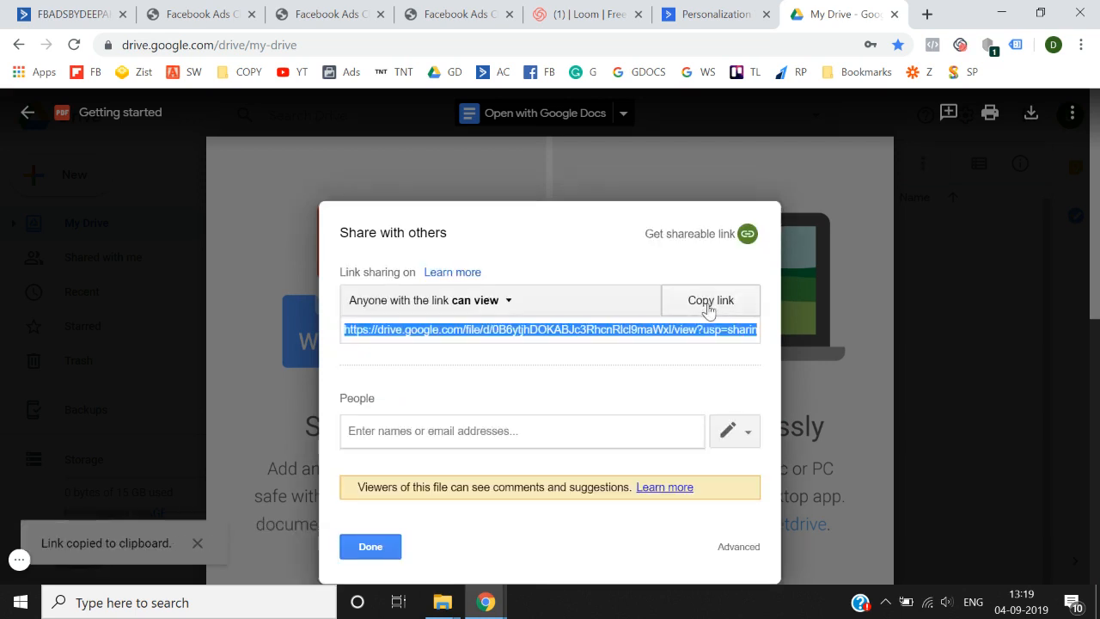
pyautogui.click(66, 11)
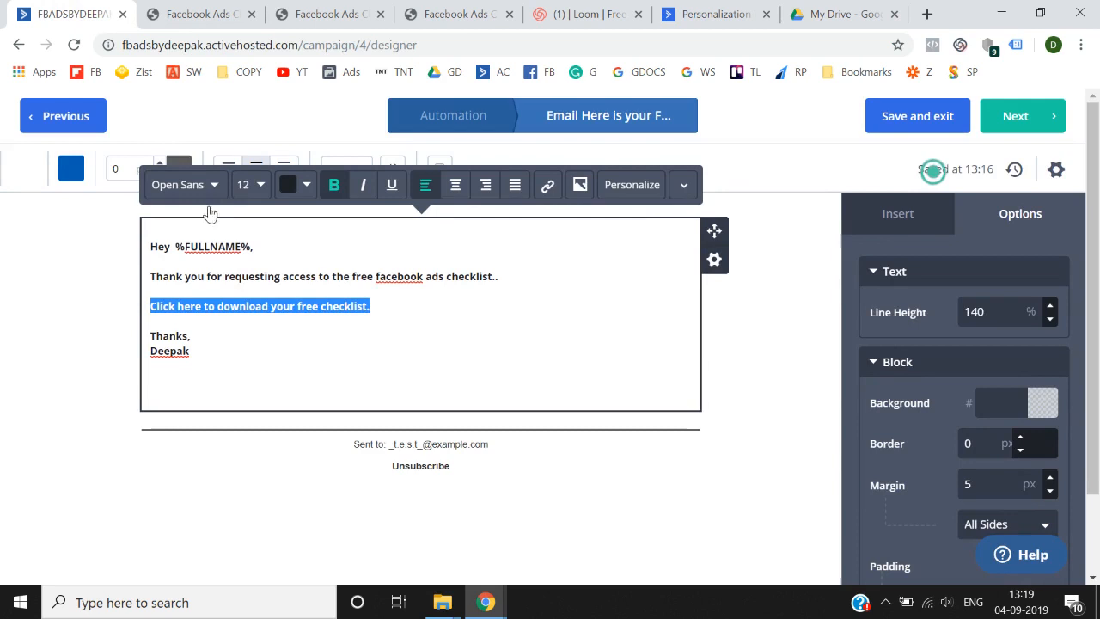
# - Hyperlink the download-checklist line to the copied Google Drive URL
pyautogui.click(394, 300)
pyautogui.moveTo(395, 302); pyautogui.dragTo(138, 314)
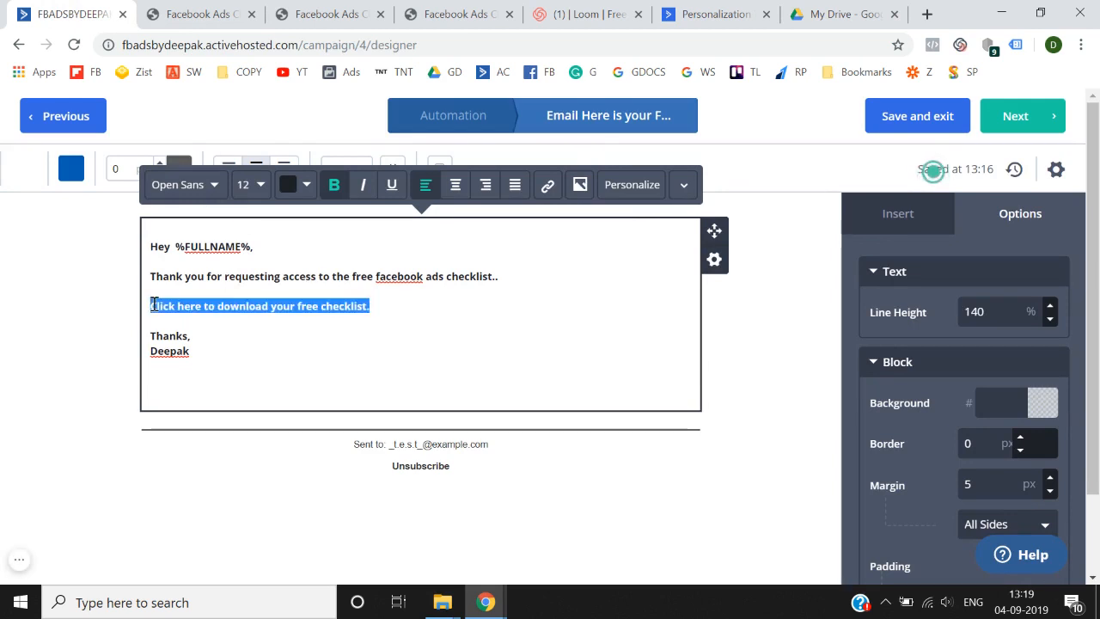
pyautogui.click(545, 188)
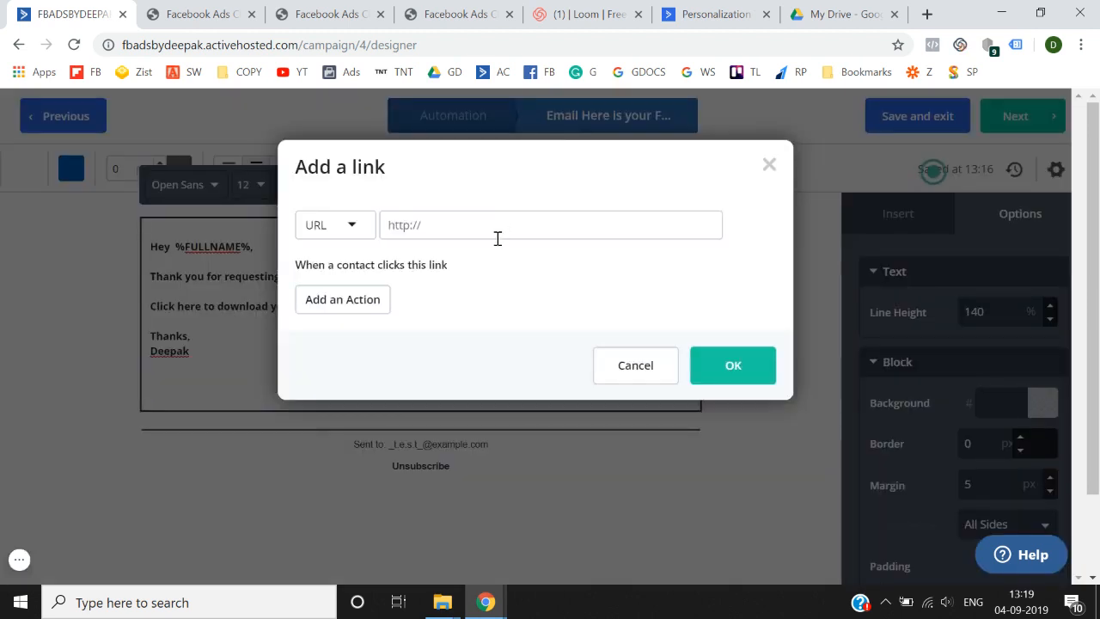
pyautogui.hotkey('ctrl', 'v')
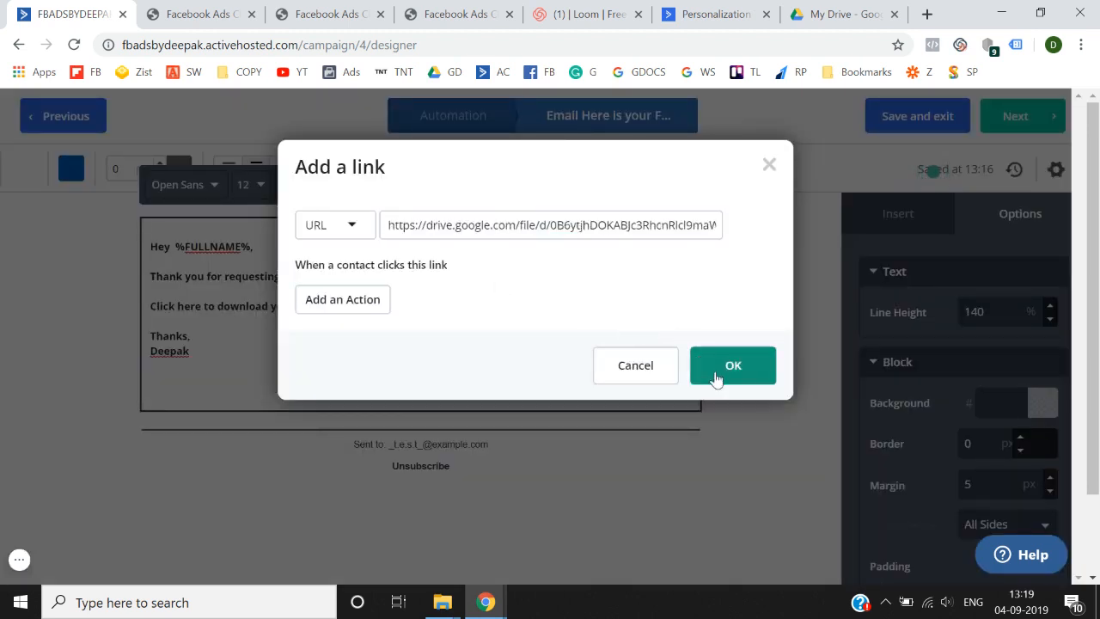
pyautogui.click(726, 383)
pyautogui.click(739, 413)
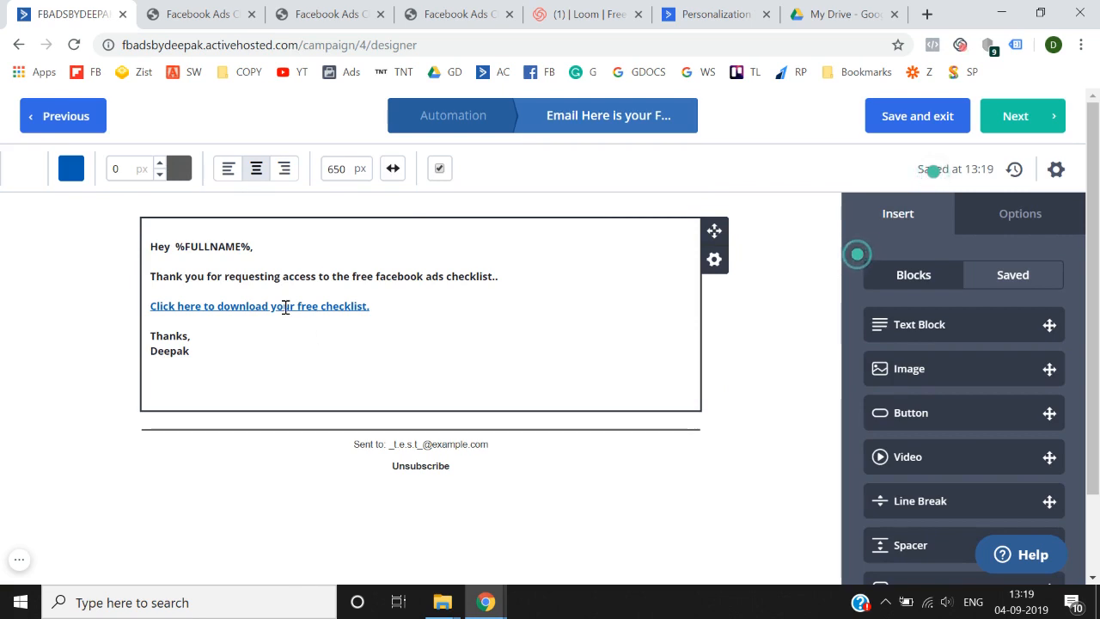
# - Close Drive's sharing settings and move on to the Campaign Summary
pyautogui.click(872, 7)
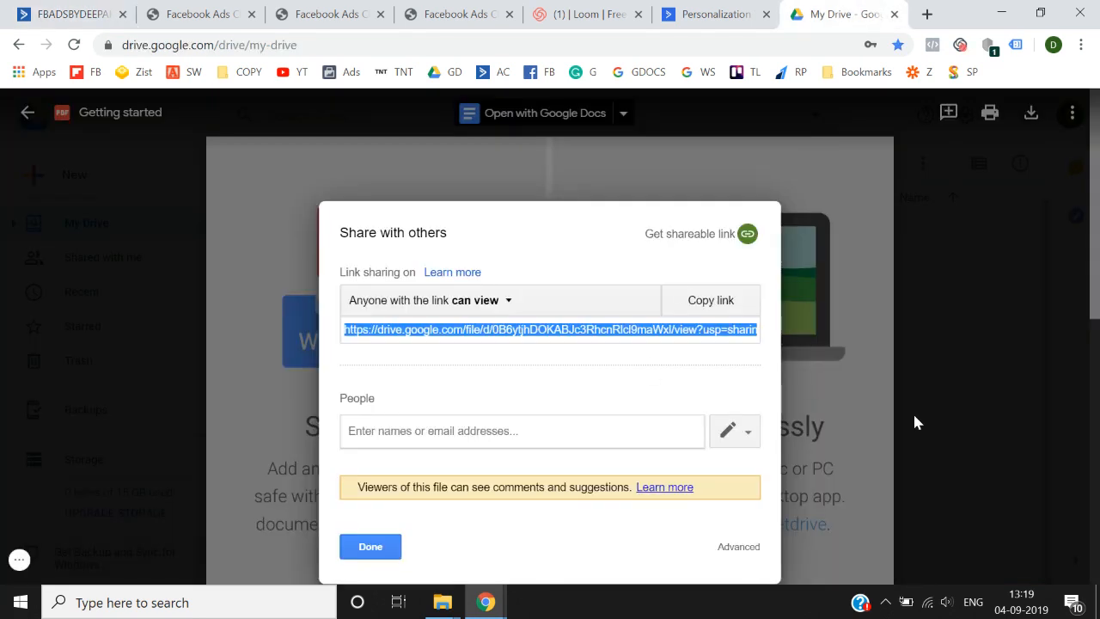
pyautogui.click(370, 554)
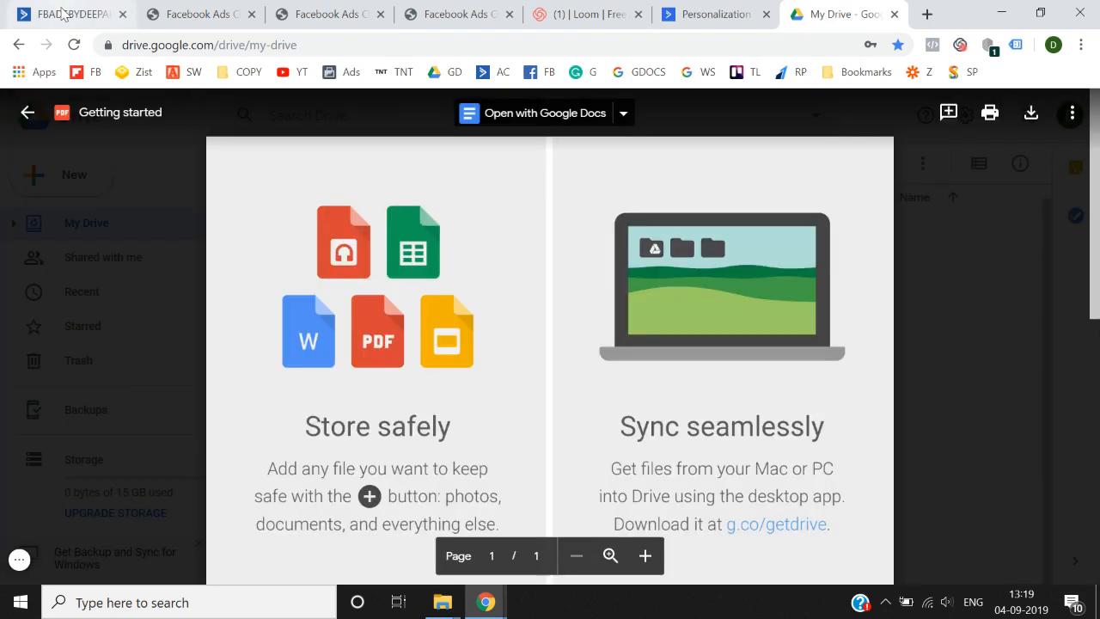
pyautogui.click(129, 7)
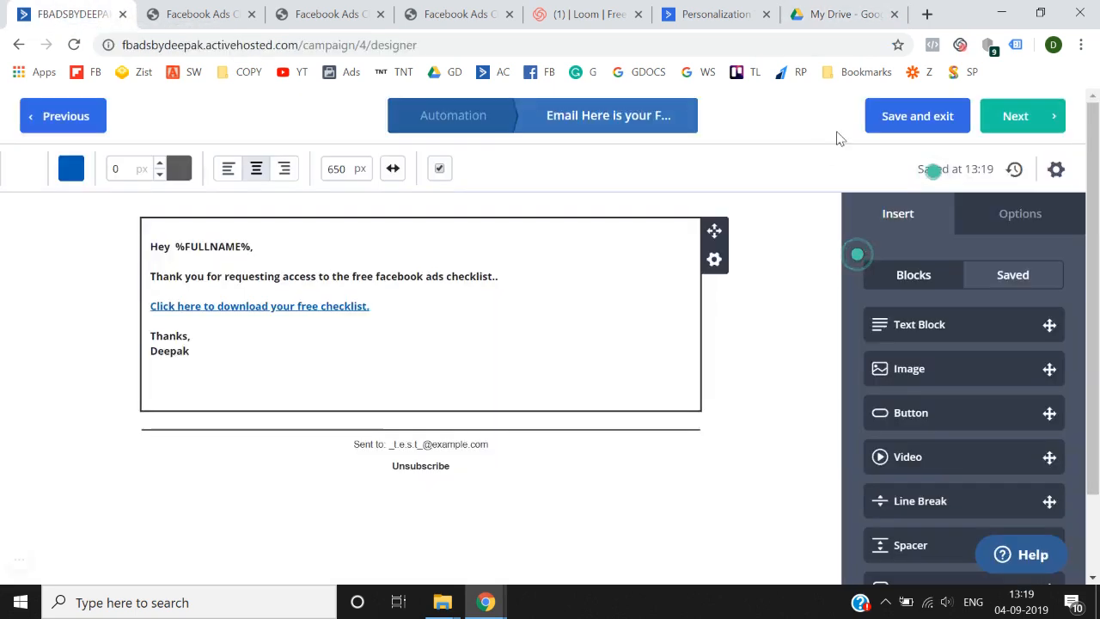
pyautogui.click(1054, 124)
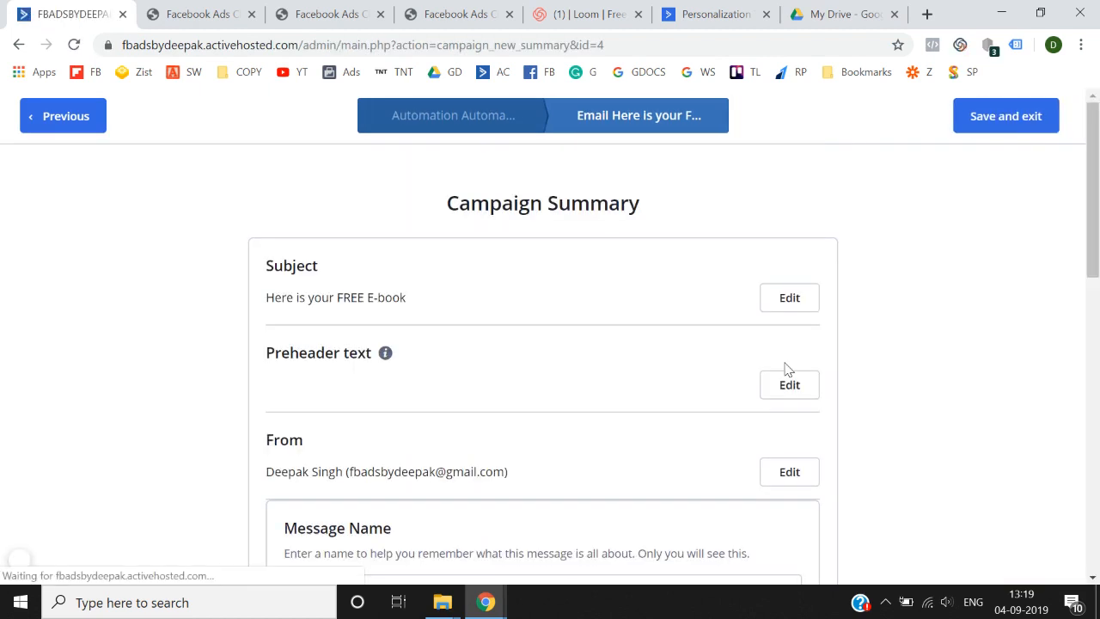
# - Scroll through the Campaign Summary to review options, test email, preview and spam check
pyautogui.scroll(-15, 785, 370)
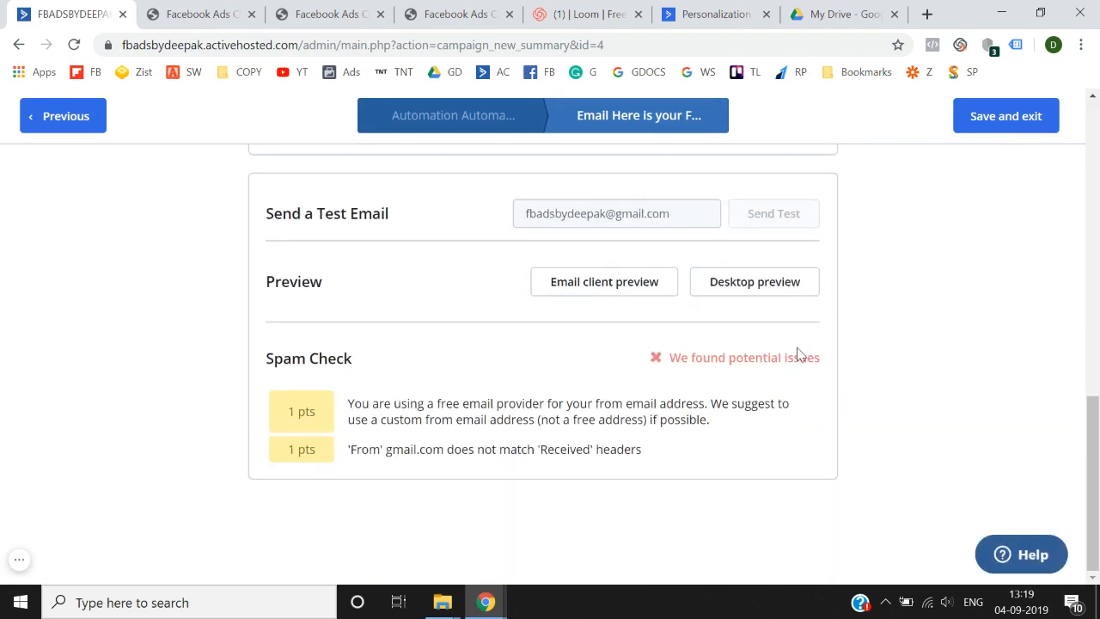
pyautogui.scroll(10, 794, 354)
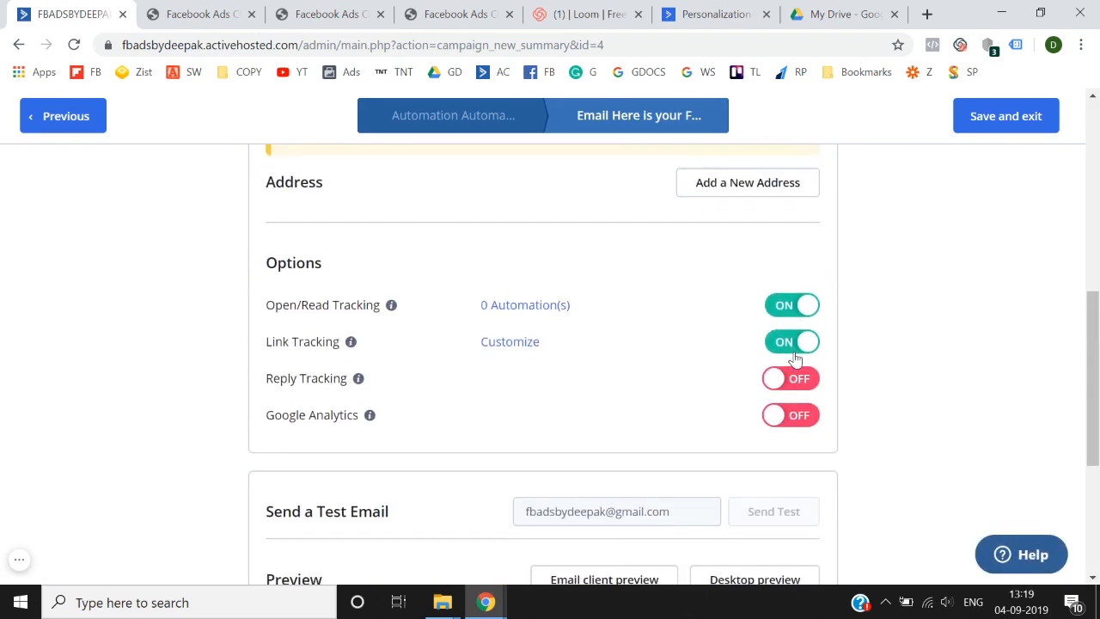
pyautogui.scroll(-2, 794, 359)
pyautogui.scroll(2, 797, 359)
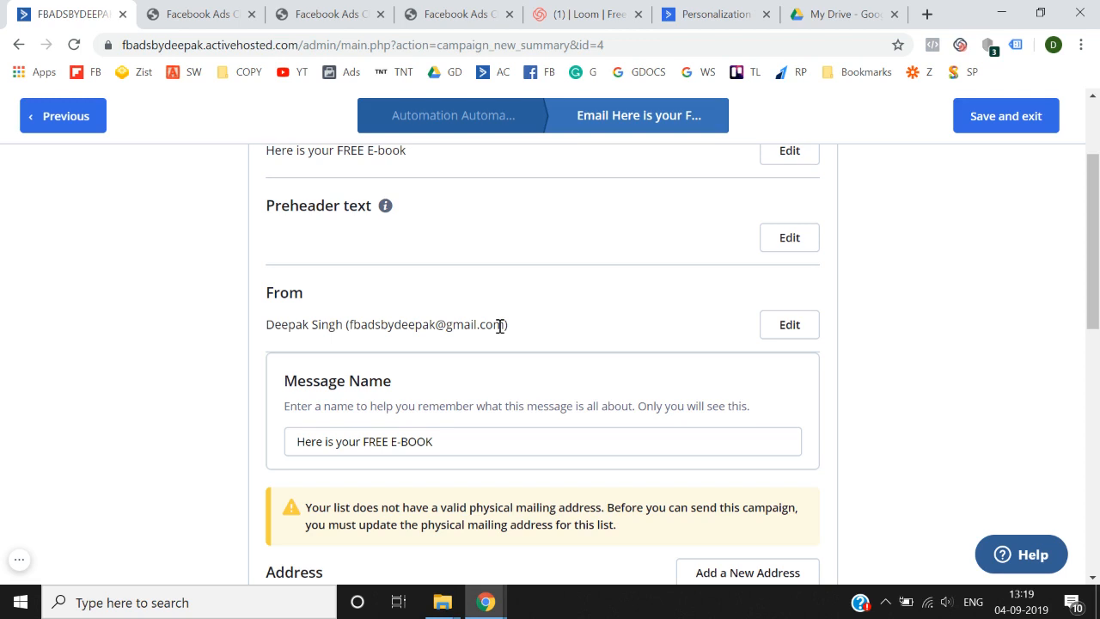
# - Replace the From email in the email's Settings with the custom-domain sender address
pyautogui.click(803, 332)
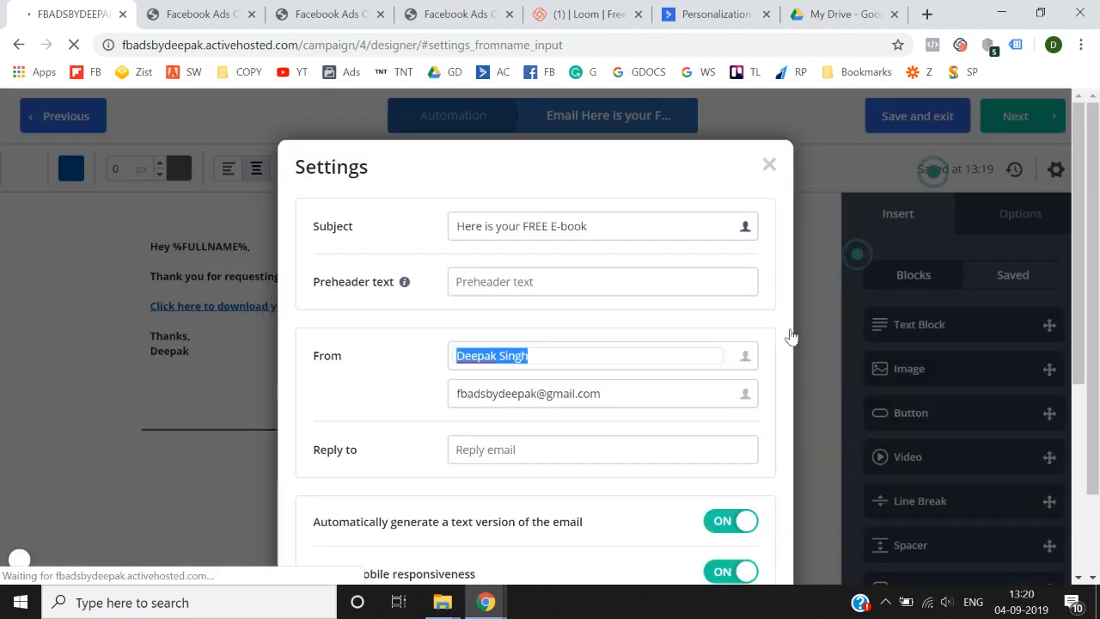
pyautogui.click(640, 353)
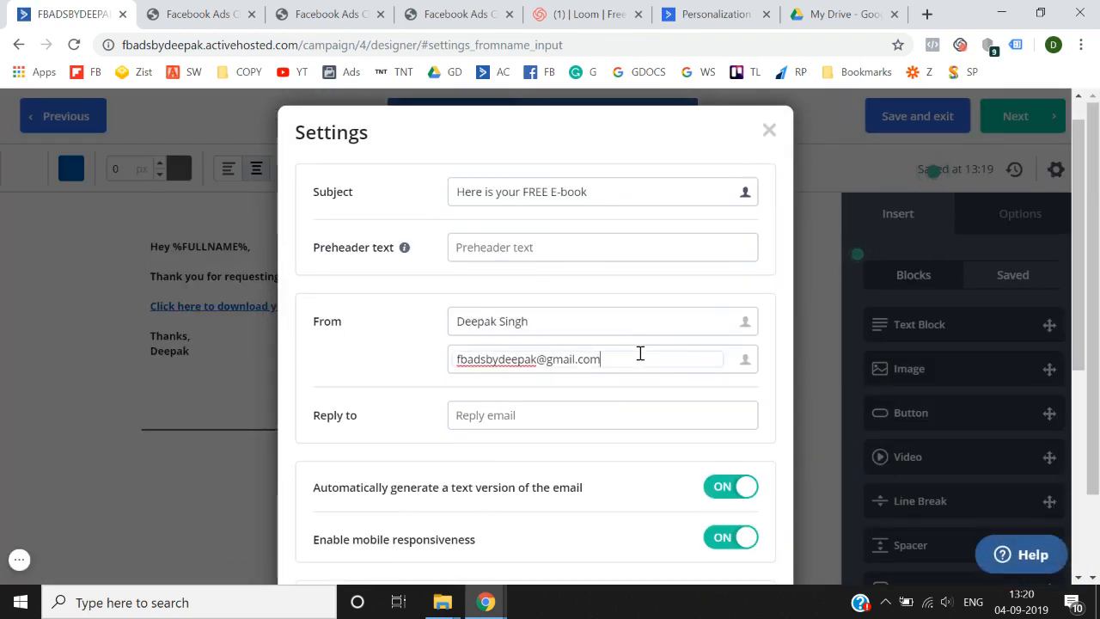
pyautogui.hotkey('ctrl', 'a')
pyautogui.press('BackSpace')
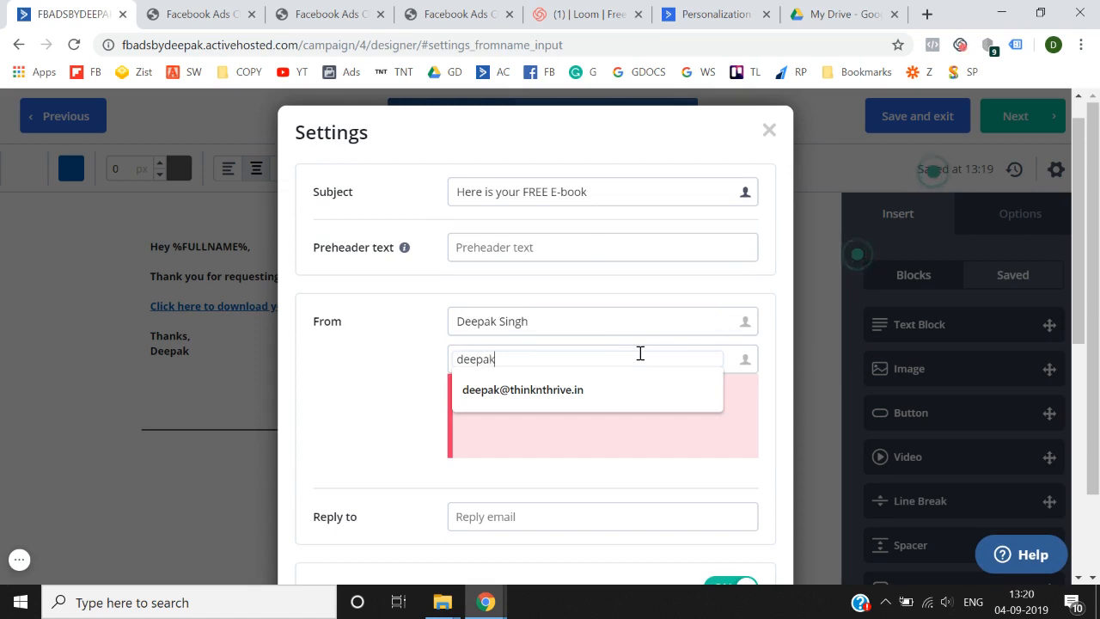
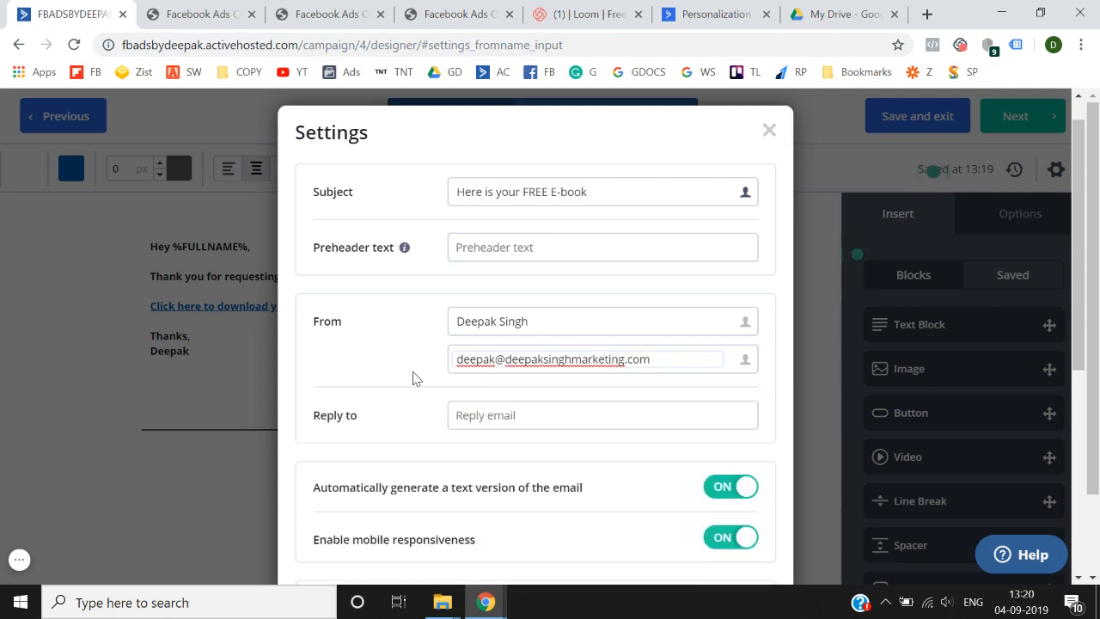
pyautogui.scroll(-5, 416, 380)
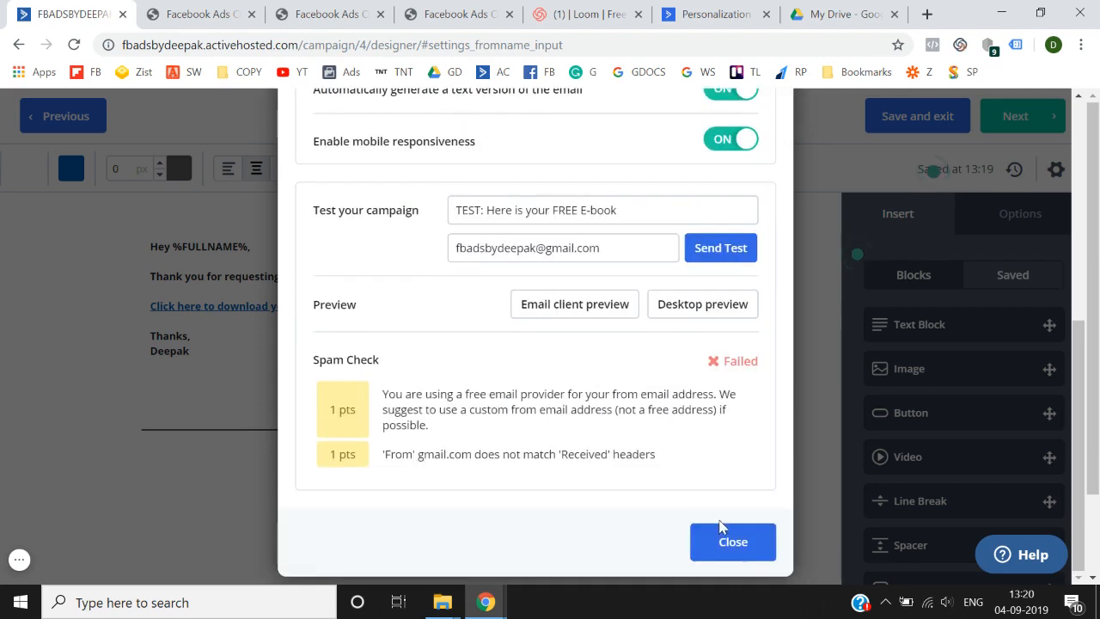
pyautogui.scroll(3, 733, 549)
pyautogui.scroll(5, 733, 550)
pyautogui.scroll(-6, 733, 550)
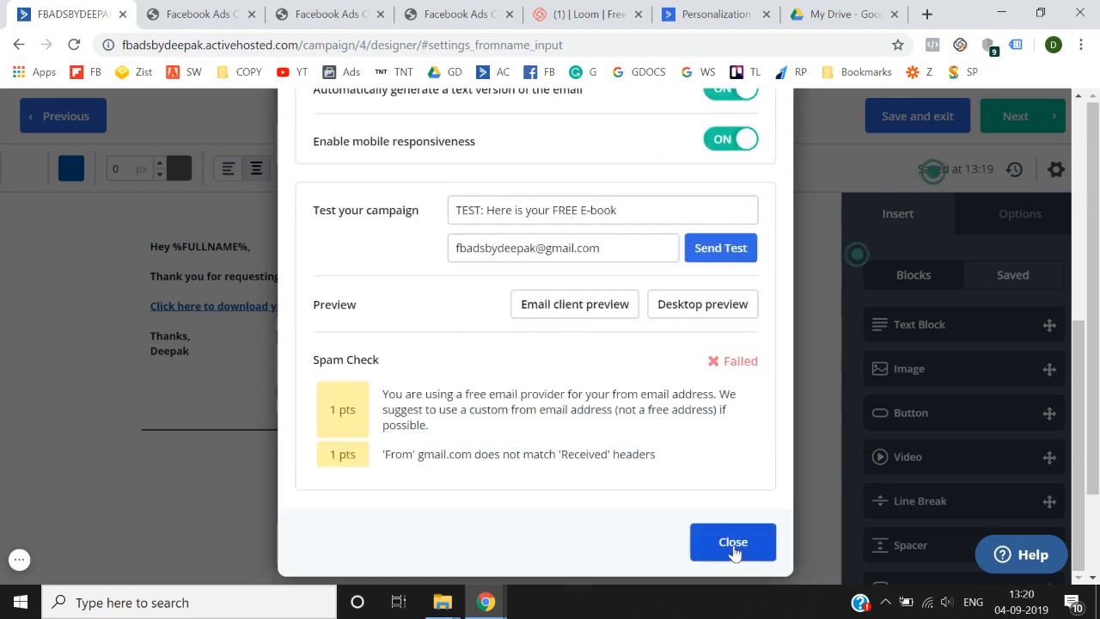
pyautogui.click(732, 543)
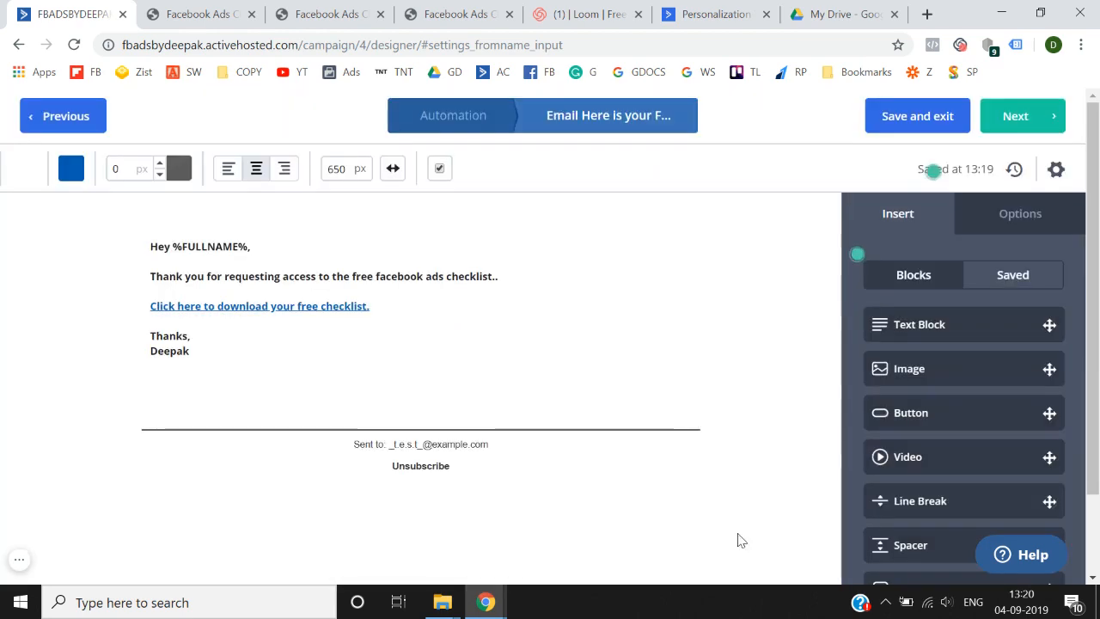
# - Save and exit the email and confirm it as the automation's send-email step
pyautogui.click(1016, 120)
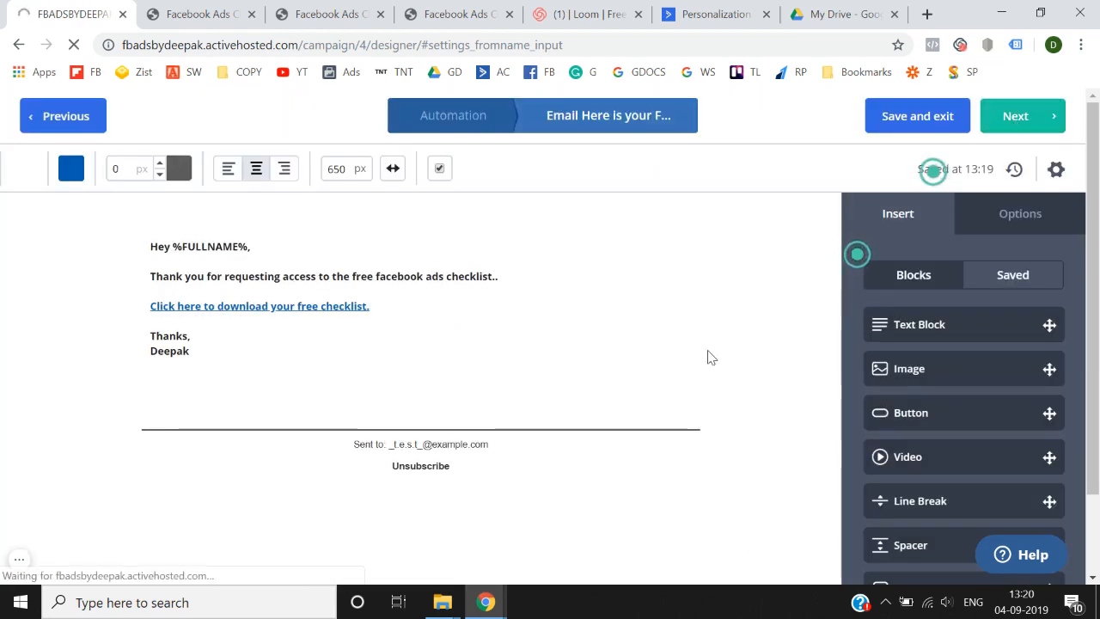
pyautogui.scroll(-8, 710, 357)
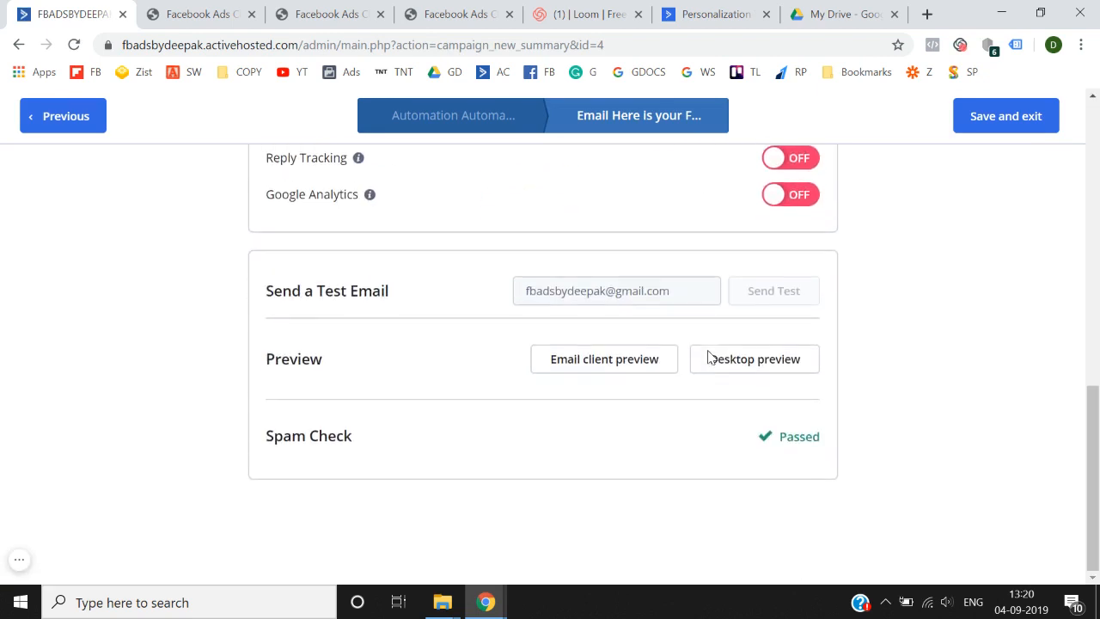
pyautogui.scroll(8, 823, 432)
pyautogui.click(1022, 130)
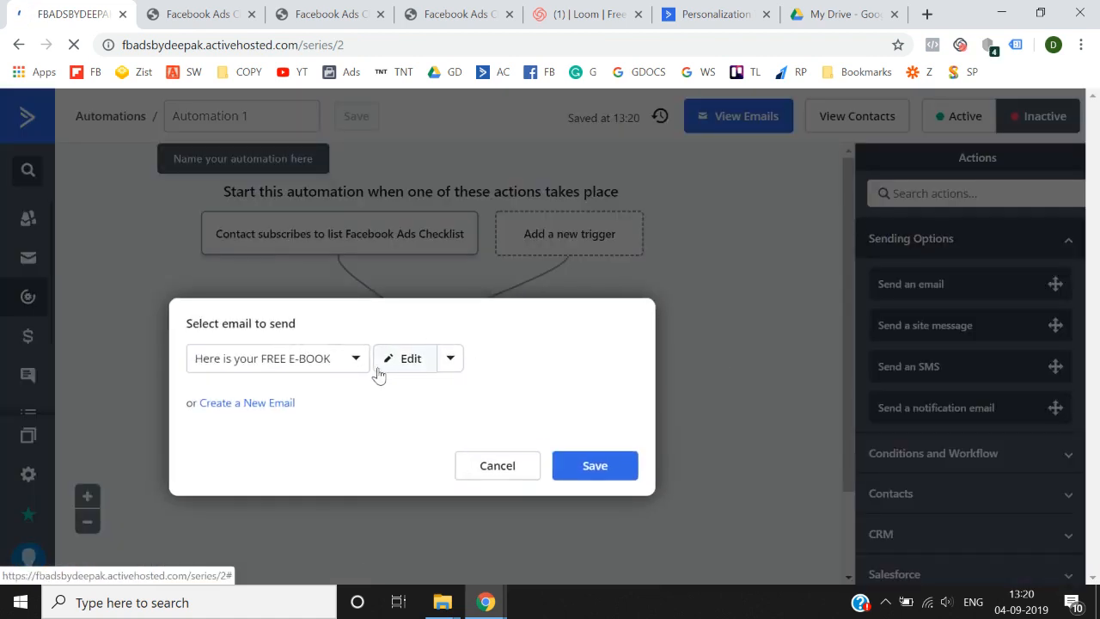
pyautogui.click(606, 466)
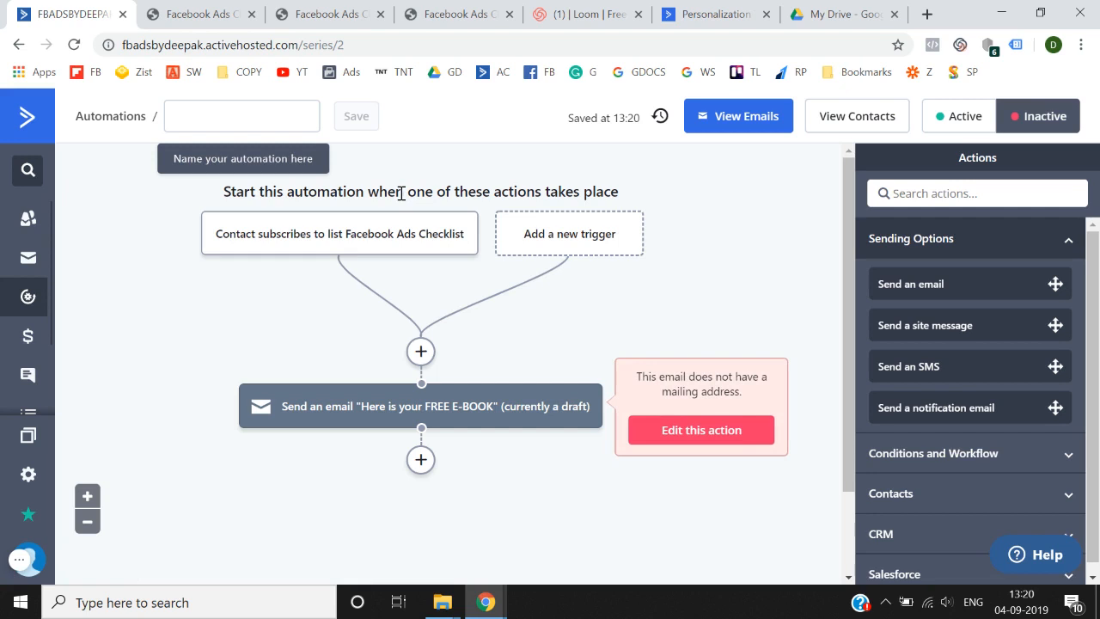
# - Name the automation 'Free facebook ads Checklist'
pyautogui.click(273, 117)
pyautogui.write('Au')
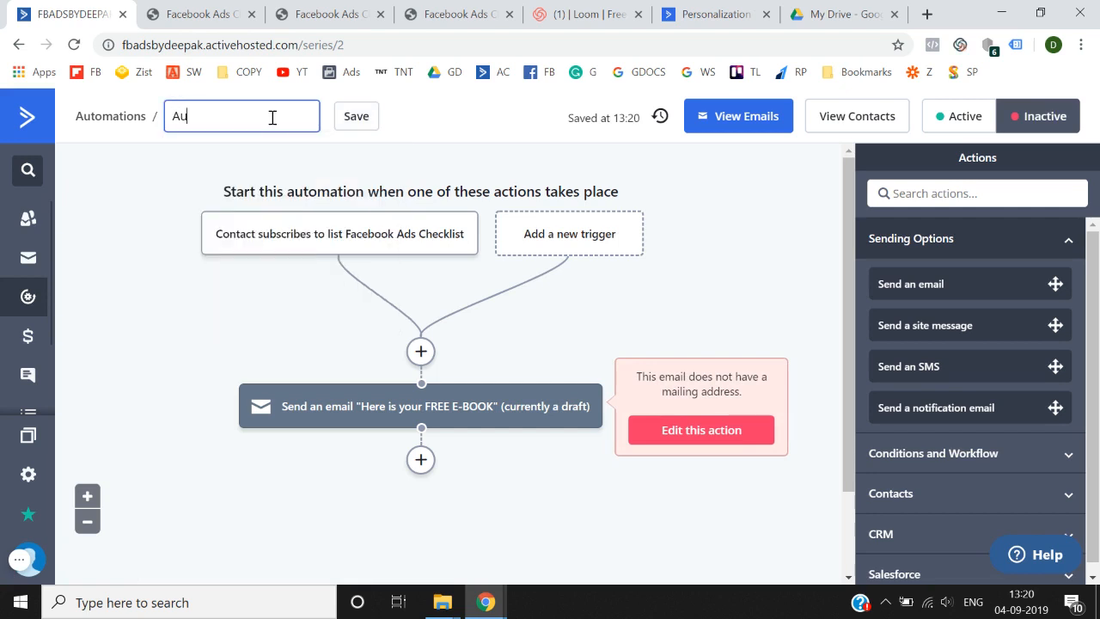
pyautogui.write('to')
pyautogui.press('BackSpace')
pyautogui.press('BackSpace')
pyautogui.press('BackSpace')
pyautogui.press('BackSpace')
pyautogui.write('Free facebook ads Chec')
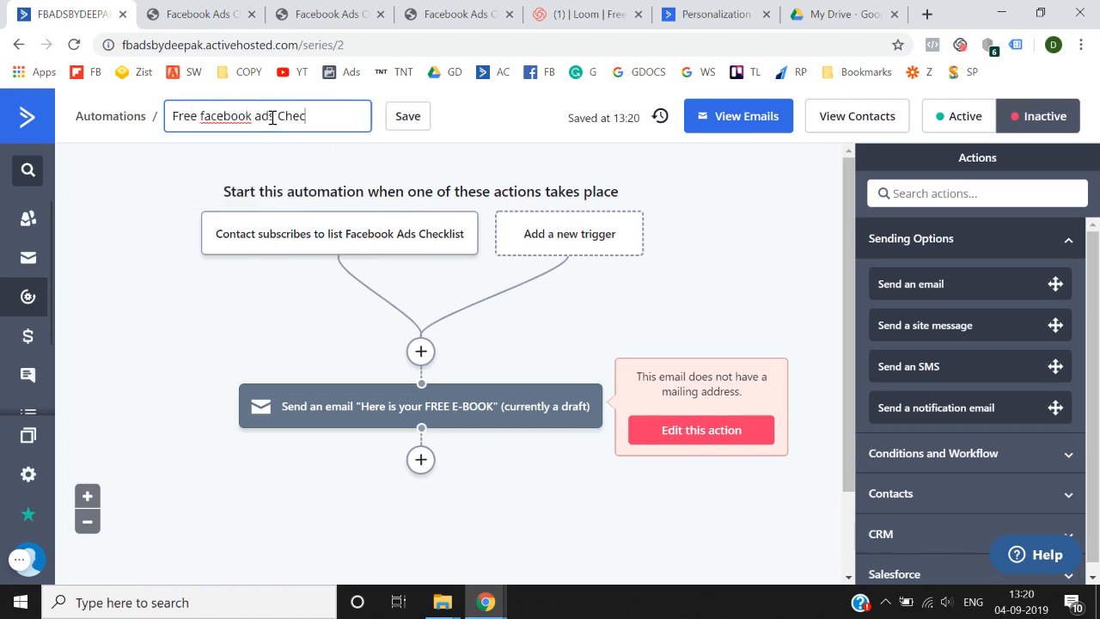
pyautogui.write('klist')
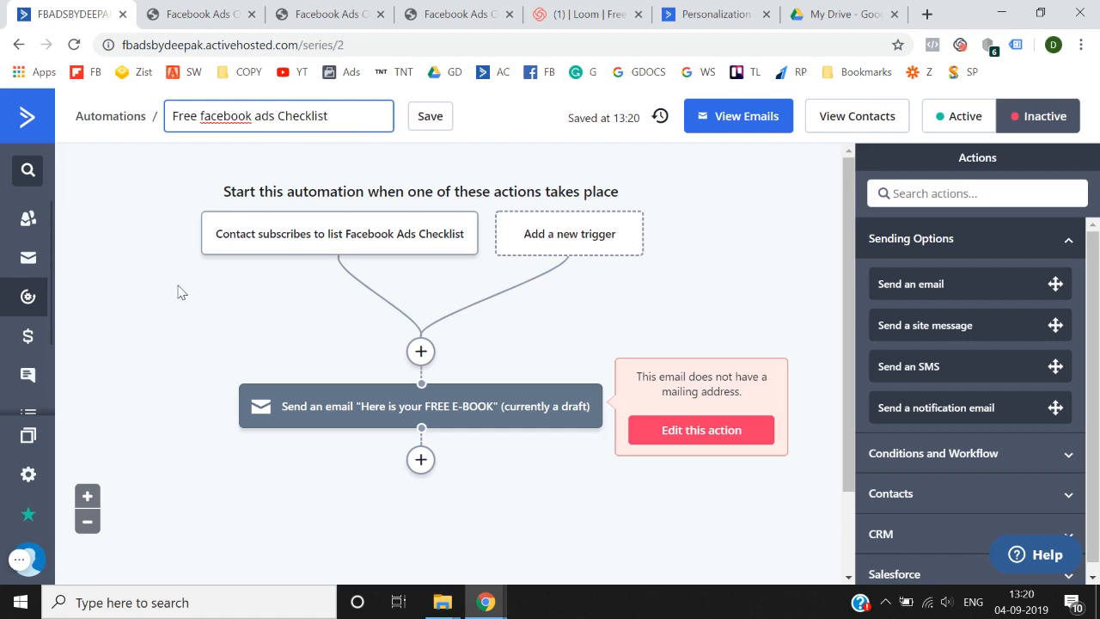
pyautogui.click(178, 286)
# - Reopen the 'Here is your FREE E-BOOK' email and continue to its summary page
pyautogui.click(697, 432)
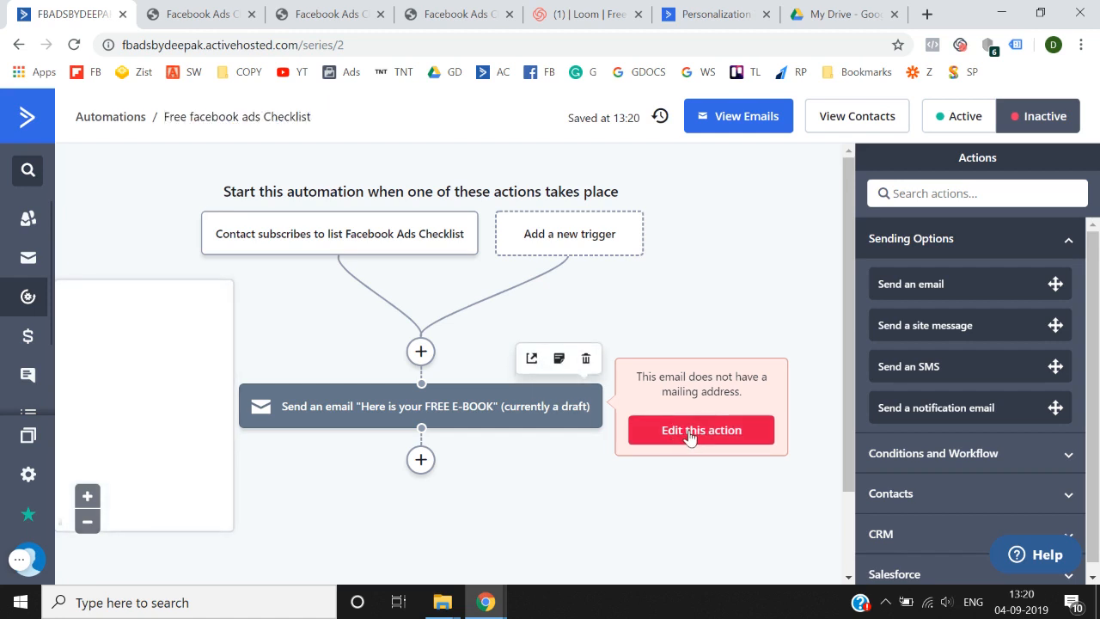
pyautogui.click(689, 432)
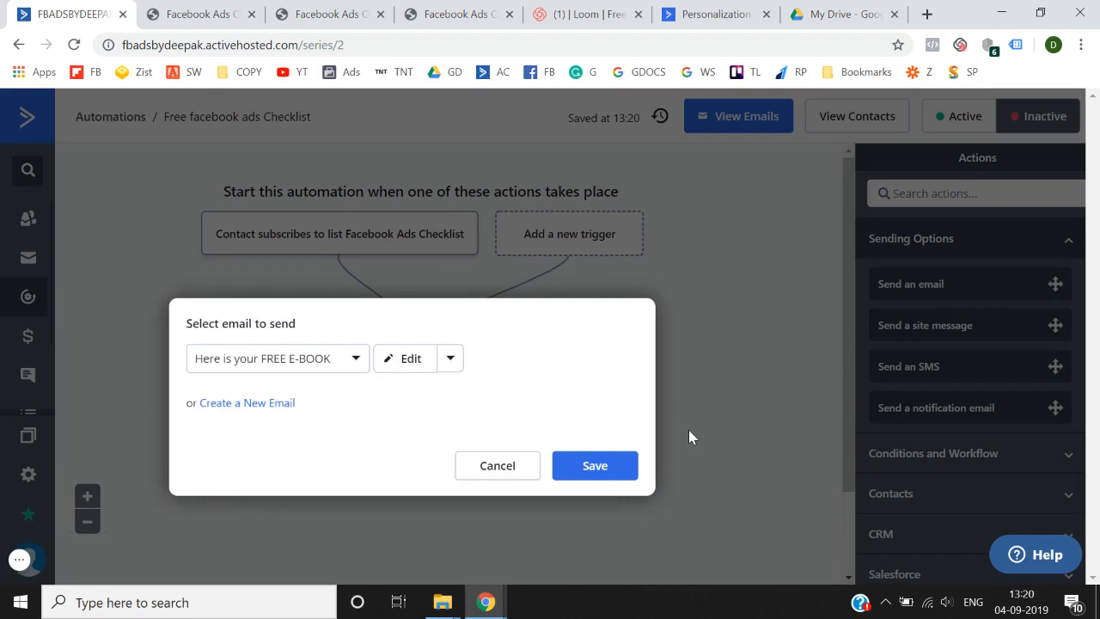
pyautogui.click(404, 365)
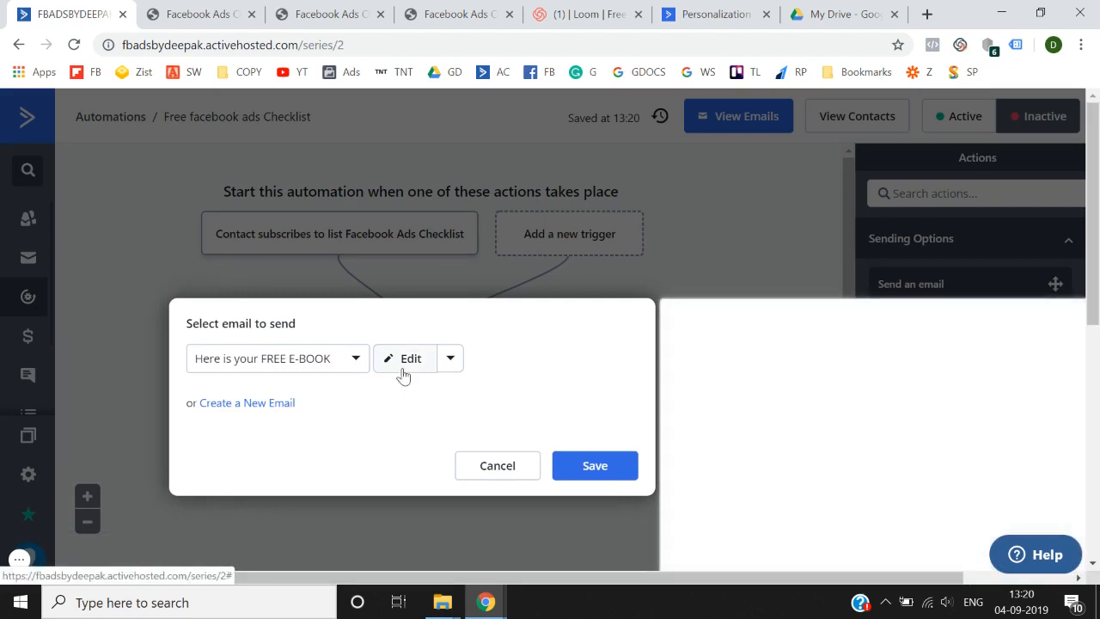
pyautogui.click(403, 370)
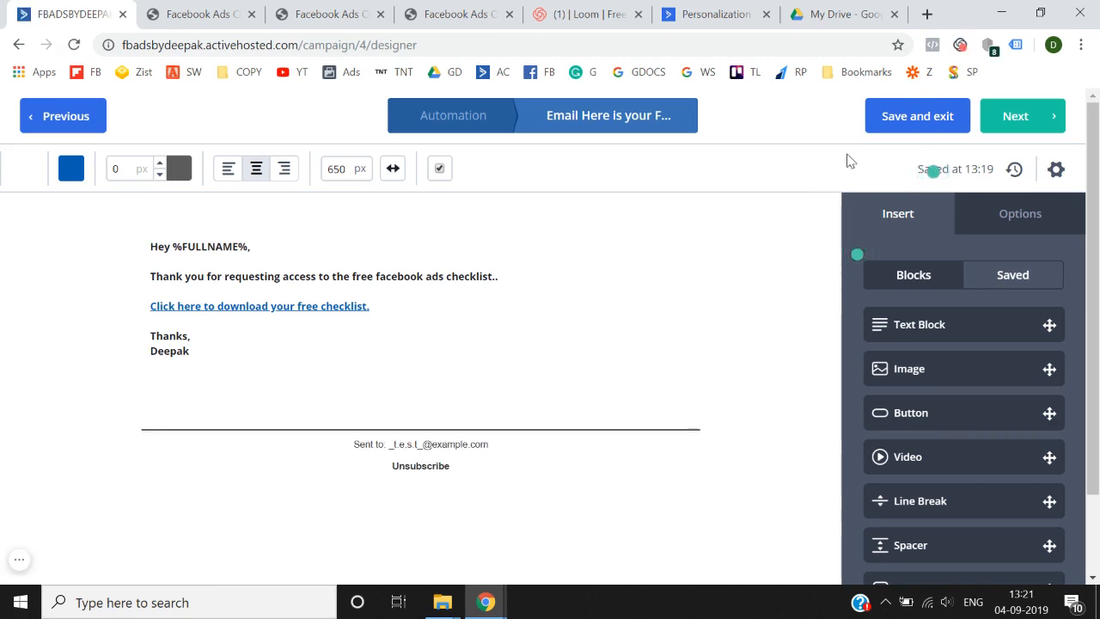
pyautogui.click(1027, 124)
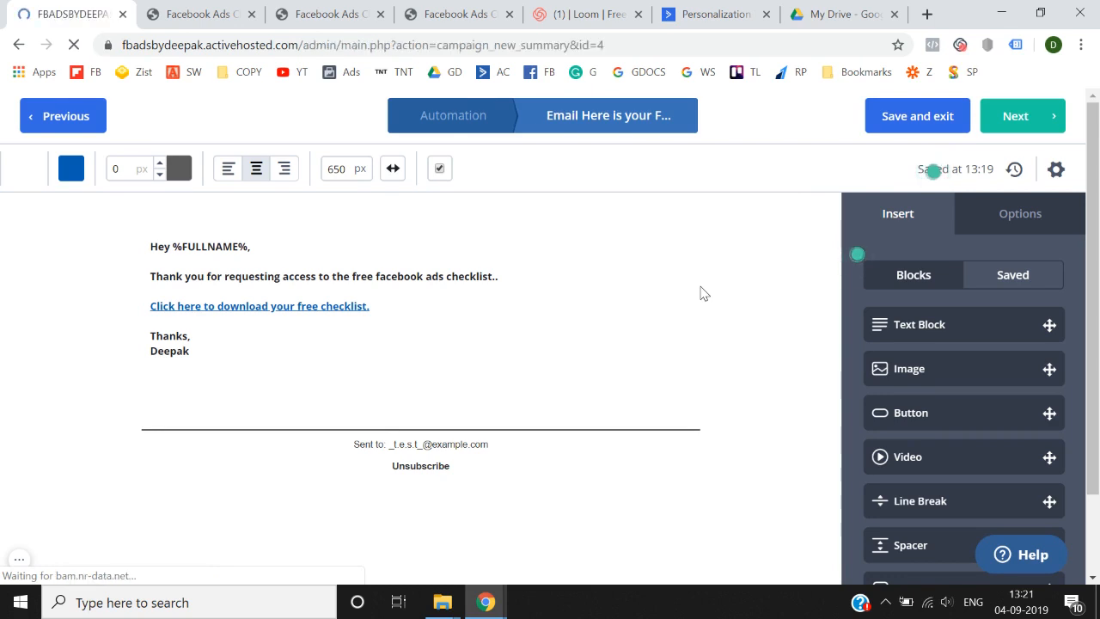
# - Start a mailing address with country India and company name TNT
pyautogui.scroll(-2, 700, 293)
pyautogui.scroll(-1, 700, 293)
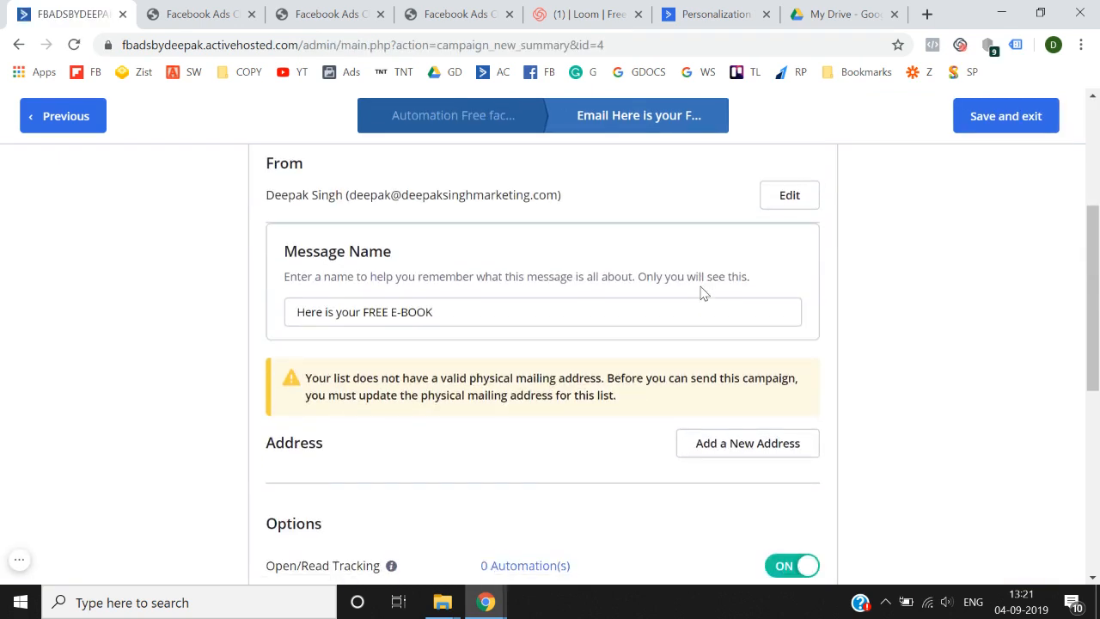
pyautogui.scroll(-2, 537, 312)
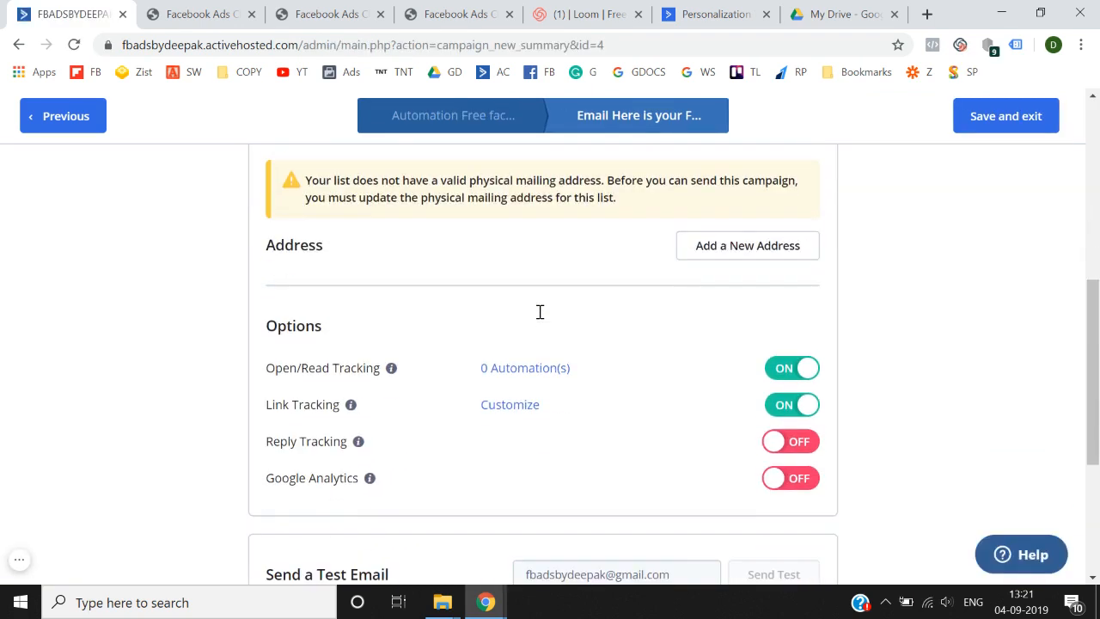
pyautogui.click(717, 237)
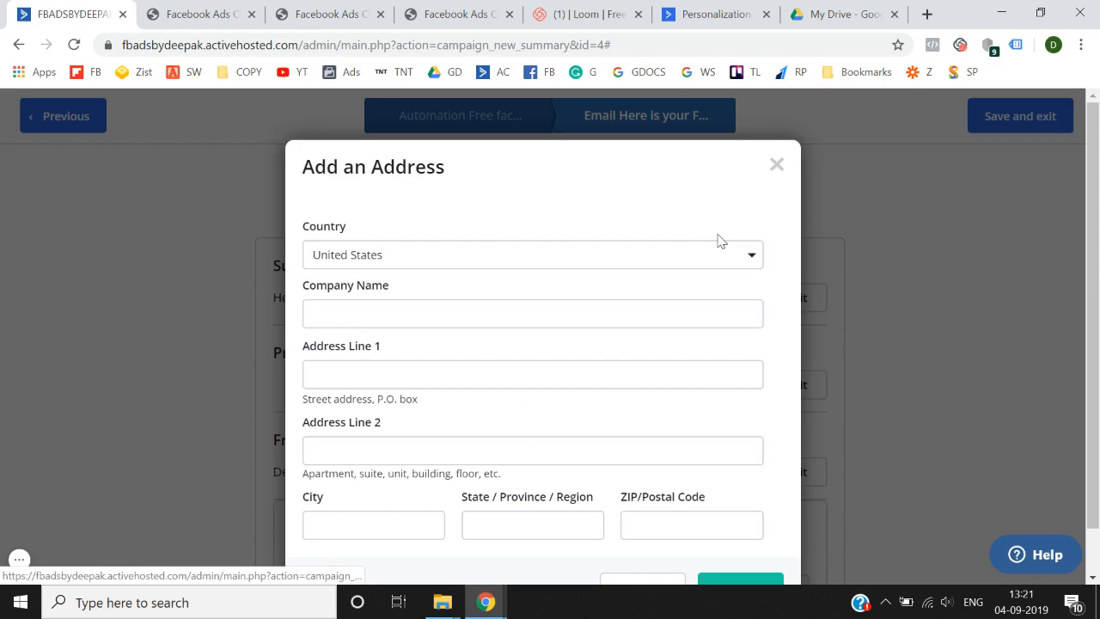
pyautogui.click(533, 255)
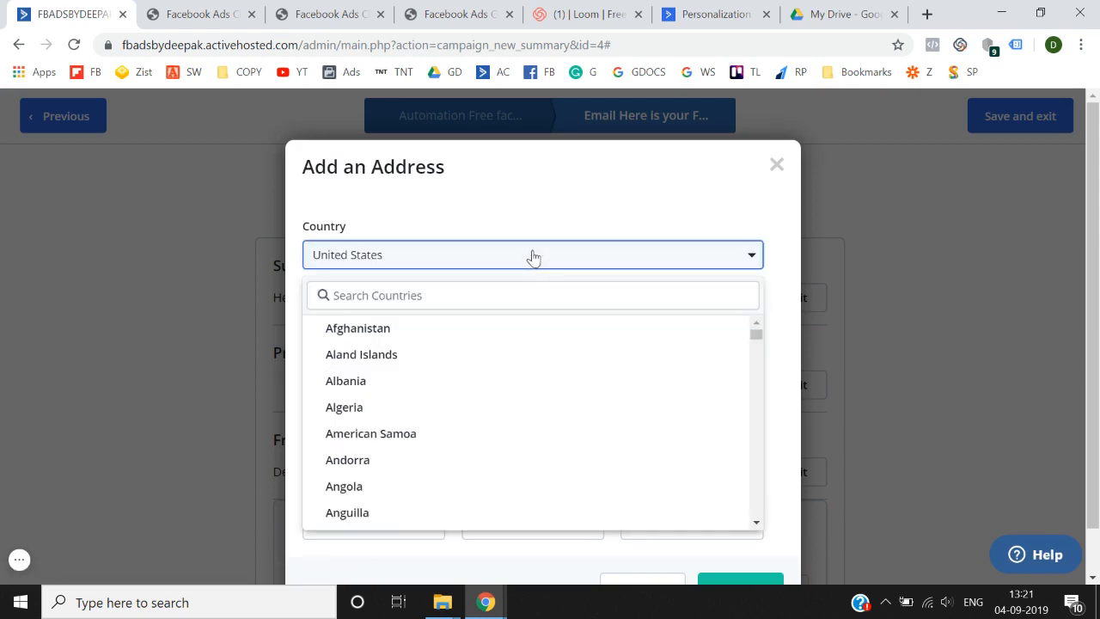
pyautogui.click(504, 295)
pyautogui.write('india')
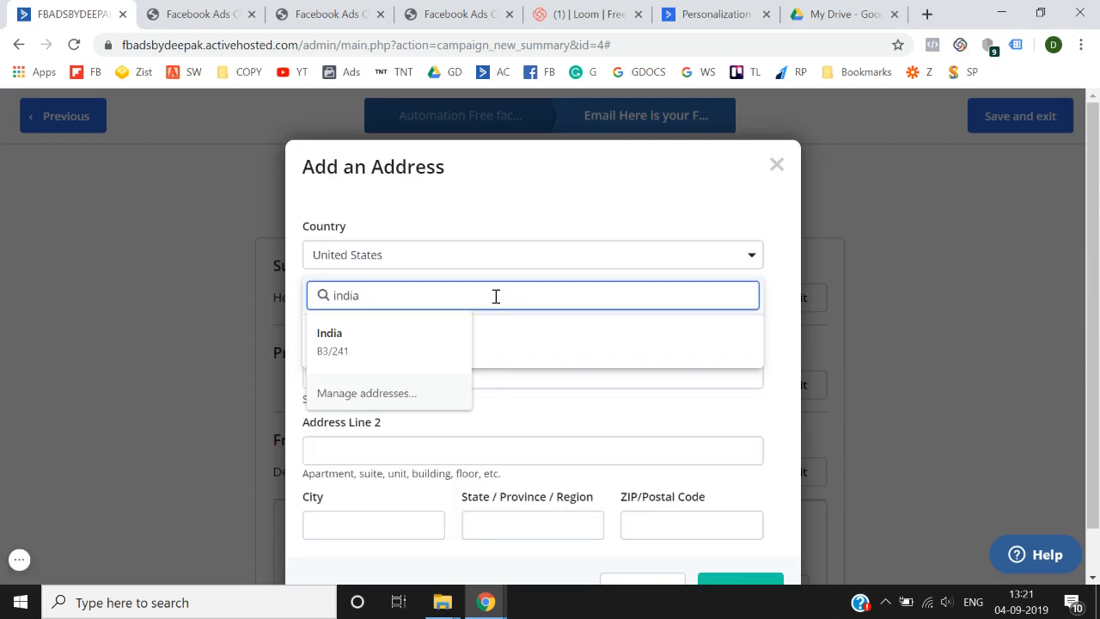
pyautogui.press('Tab')
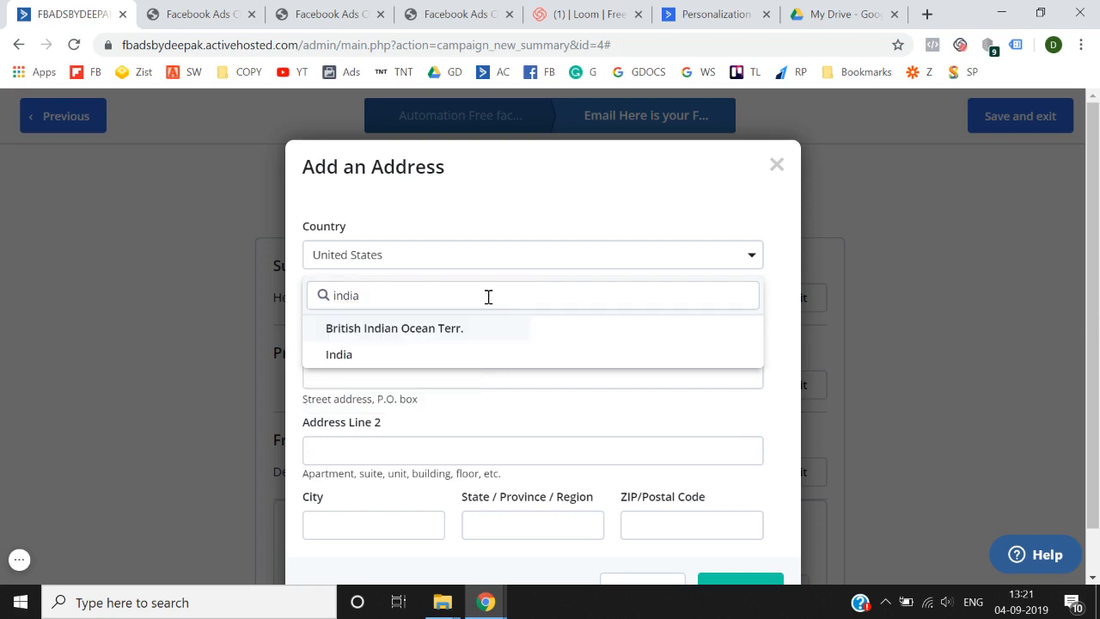
pyautogui.click(426, 358)
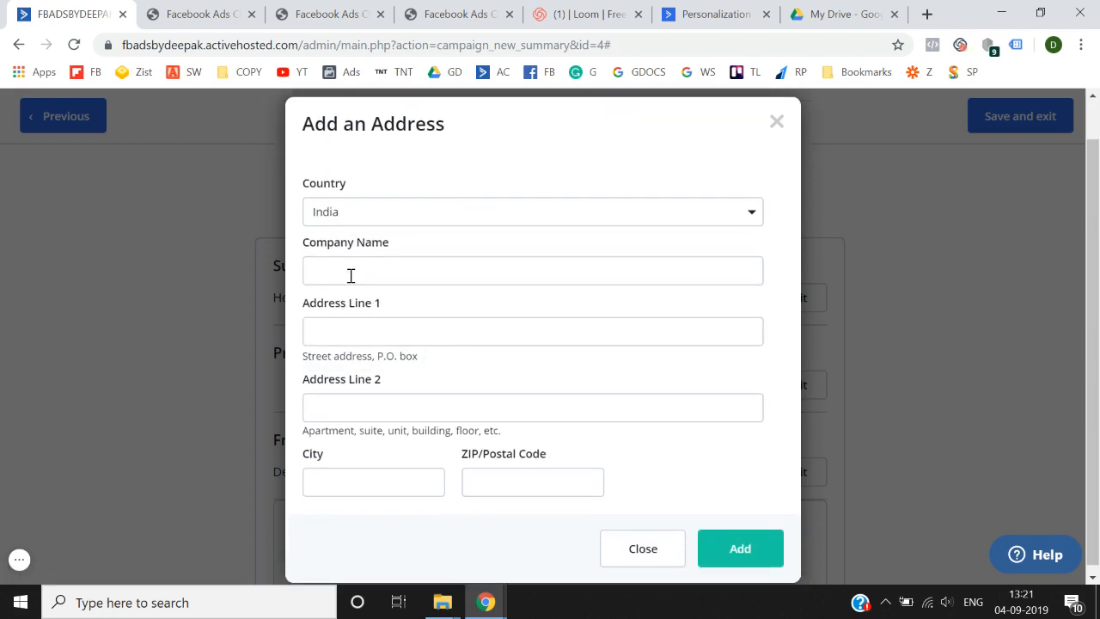
pyautogui.click(351, 275)
pyautogui.write('TNT')
pyautogui.press('Tab')
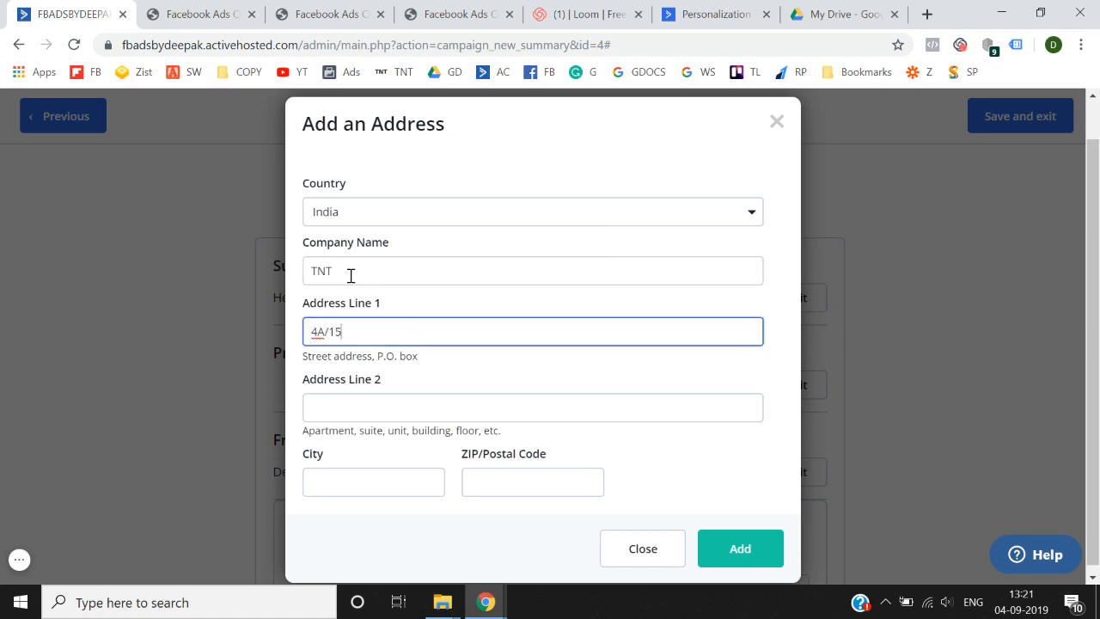
# - Fill in the address line, city and postal code, add the address, and finish the email
pyautogui.click(333, 418)
pyautogui.write('Tilak Nagar')
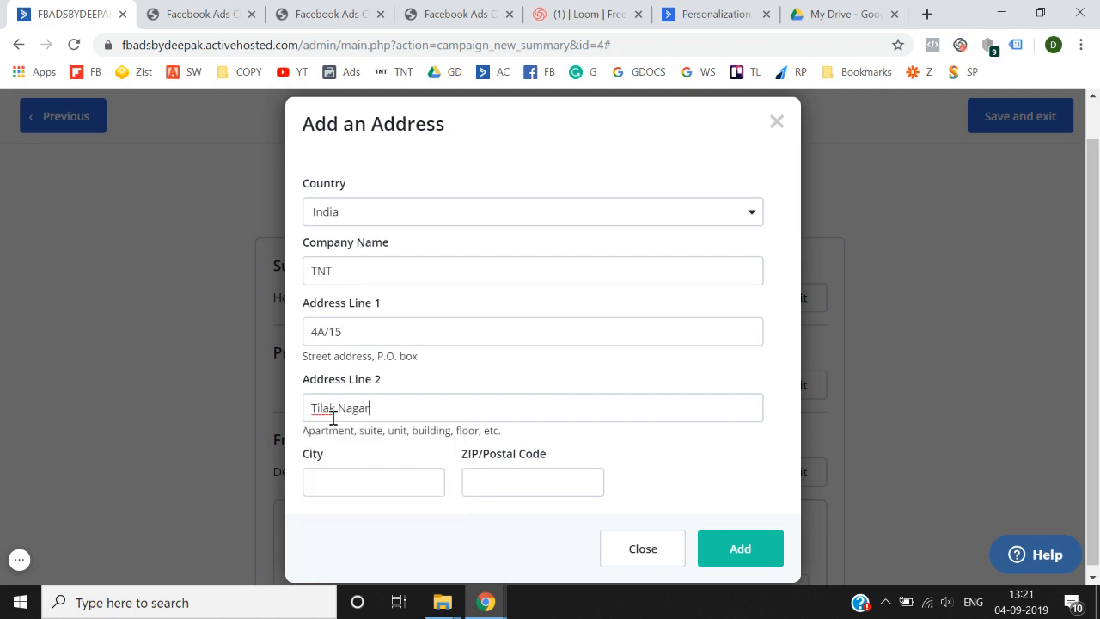
pyautogui.scroll(-1, 333, 418)
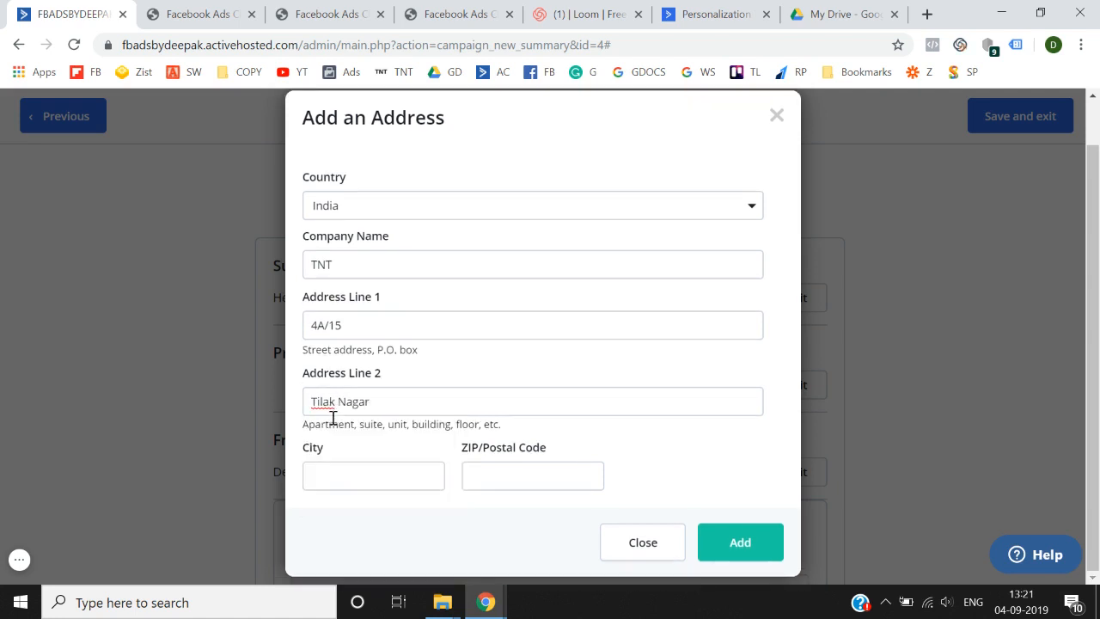
pyautogui.click(352, 472)
pyautogui.press('Tab')
pyautogui.click(351, 473)
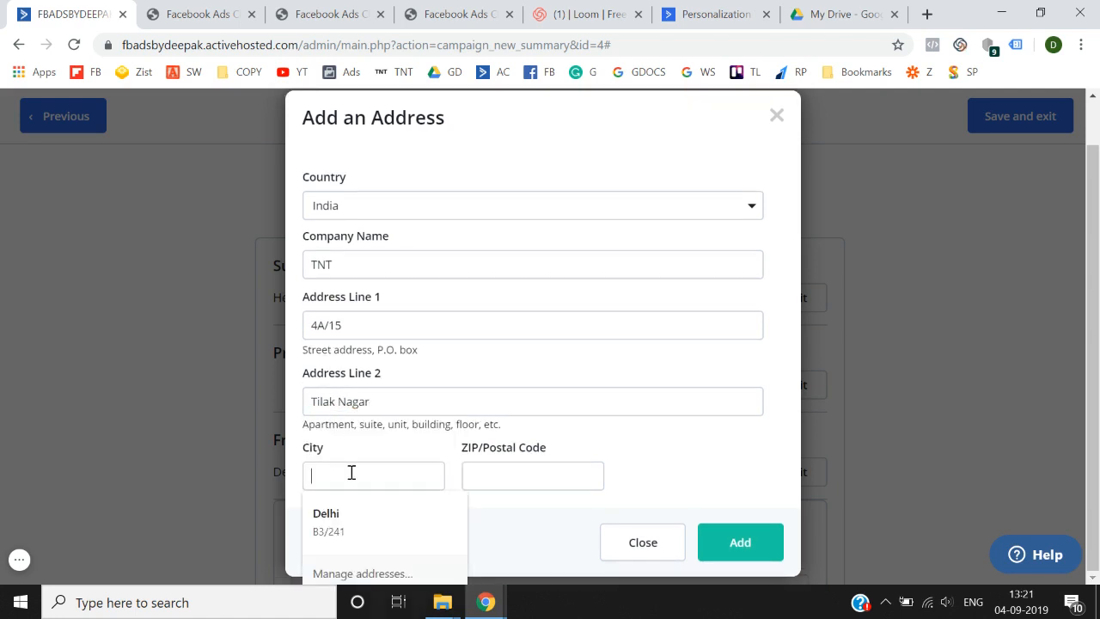
pyautogui.press('Tab')
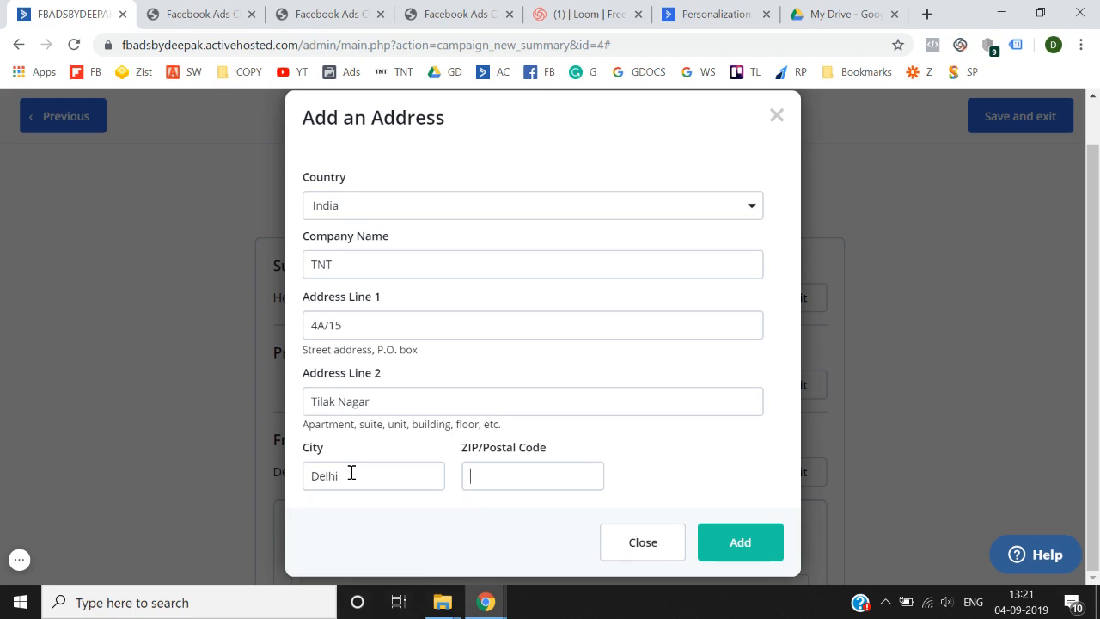
pyautogui.write('110018')
pyautogui.click(740, 543)
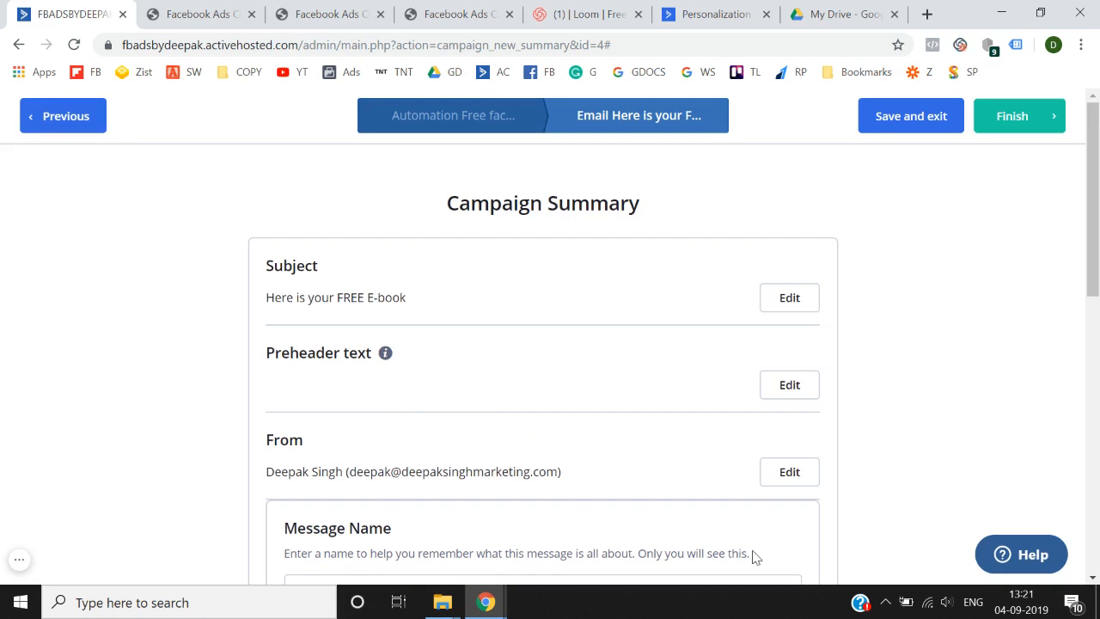
pyautogui.scroll(-8, 765, 533)
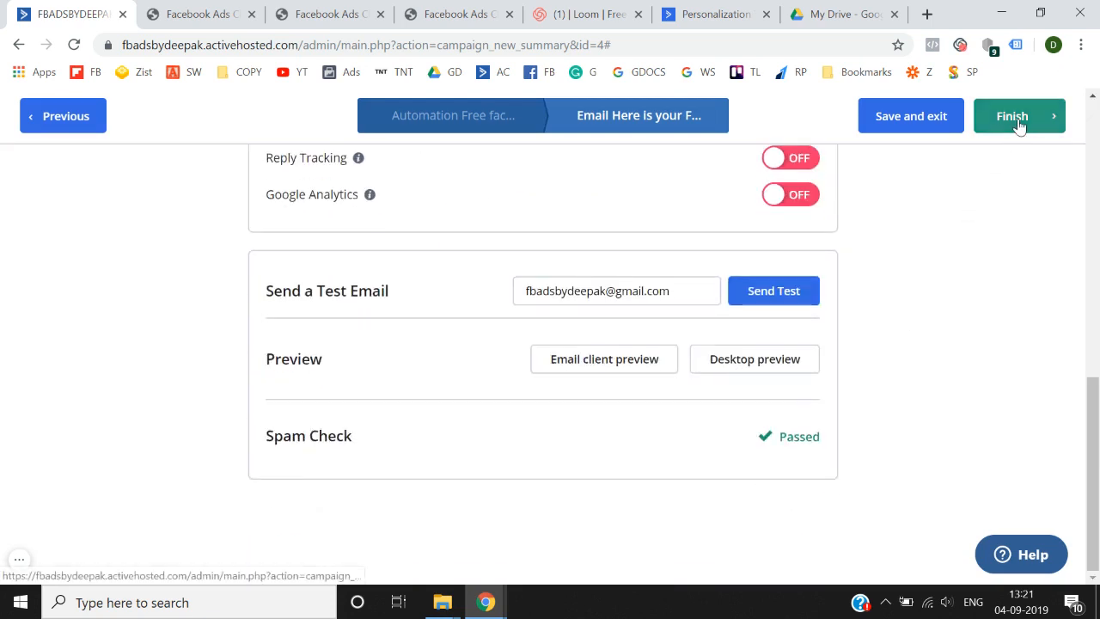
pyautogui.click(1018, 120)
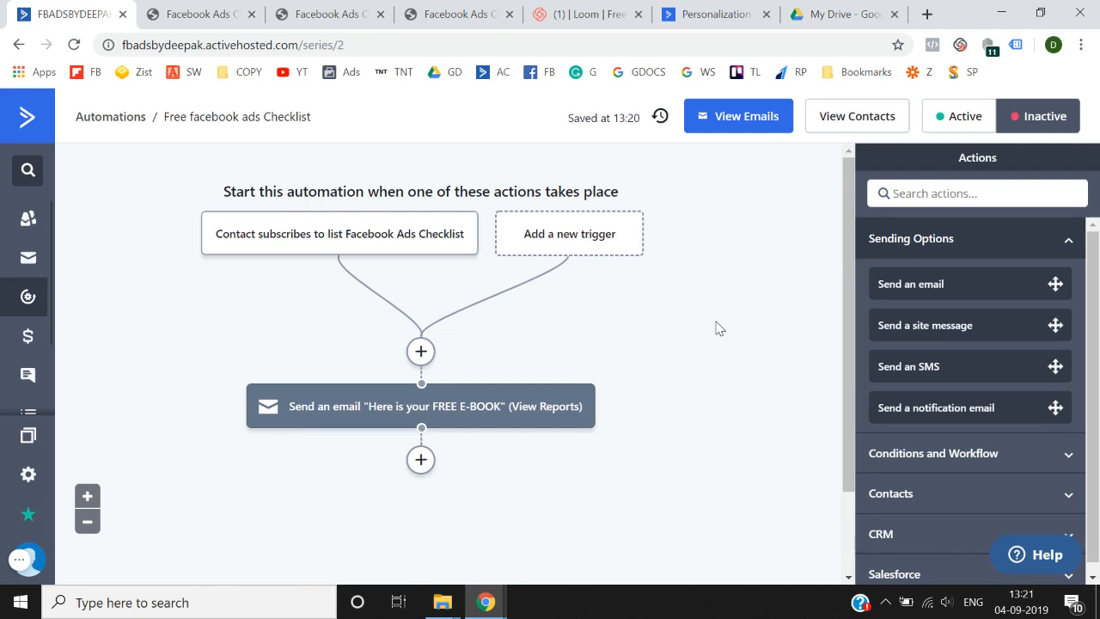
# - Add a Wait step for 12 hours after the FREE E-BOOK email
pyautogui.scroll(-2, 719, 327)
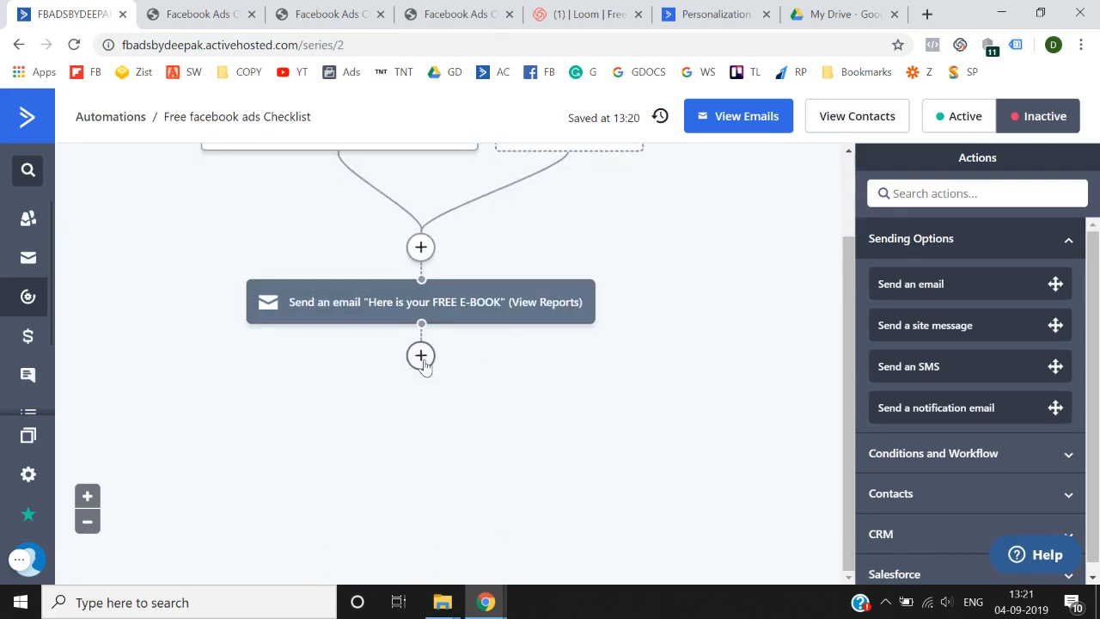
pyautogui.click(420, 356)
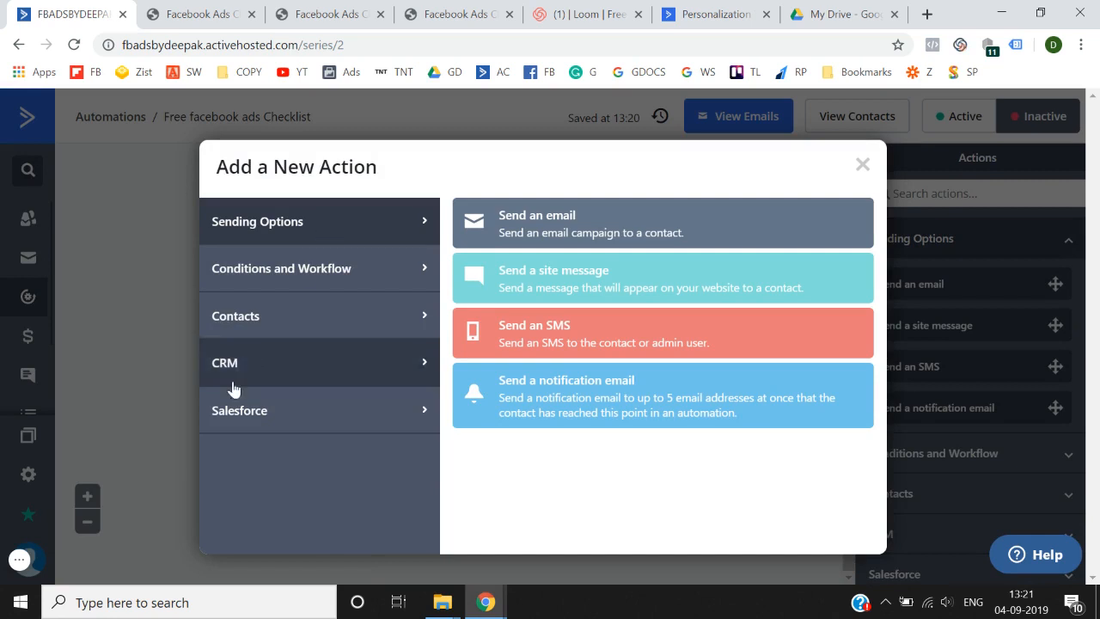
pyautogui.click(298, 271)
pyautogui.click(528, 232)
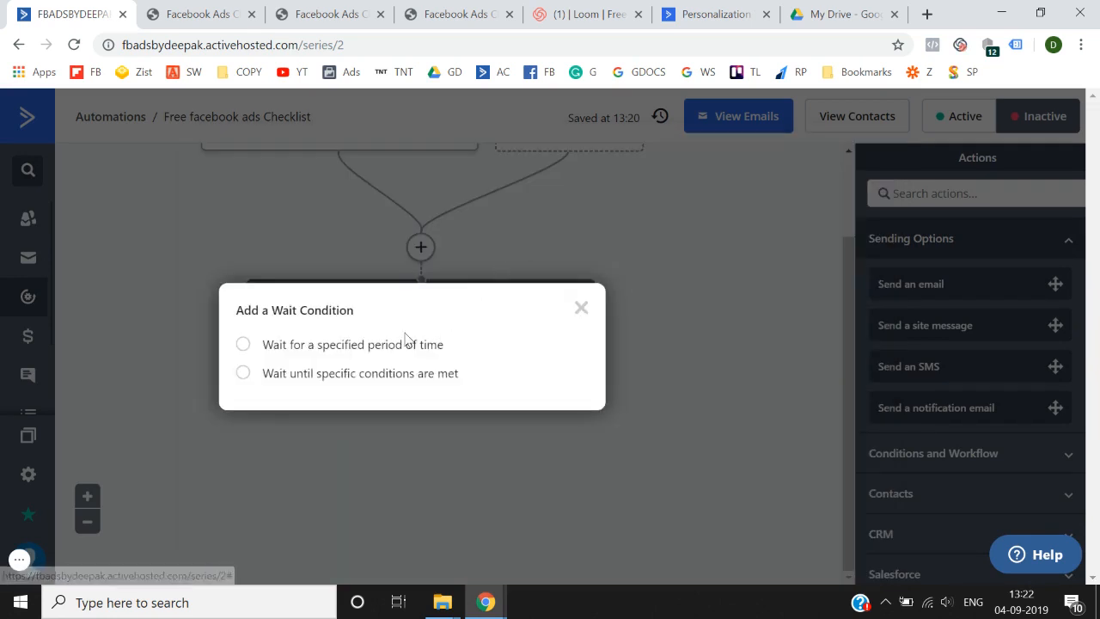
pyautogui.click(338, 353)
pyautogui.click(371, 359)
pyautogui.write('12')
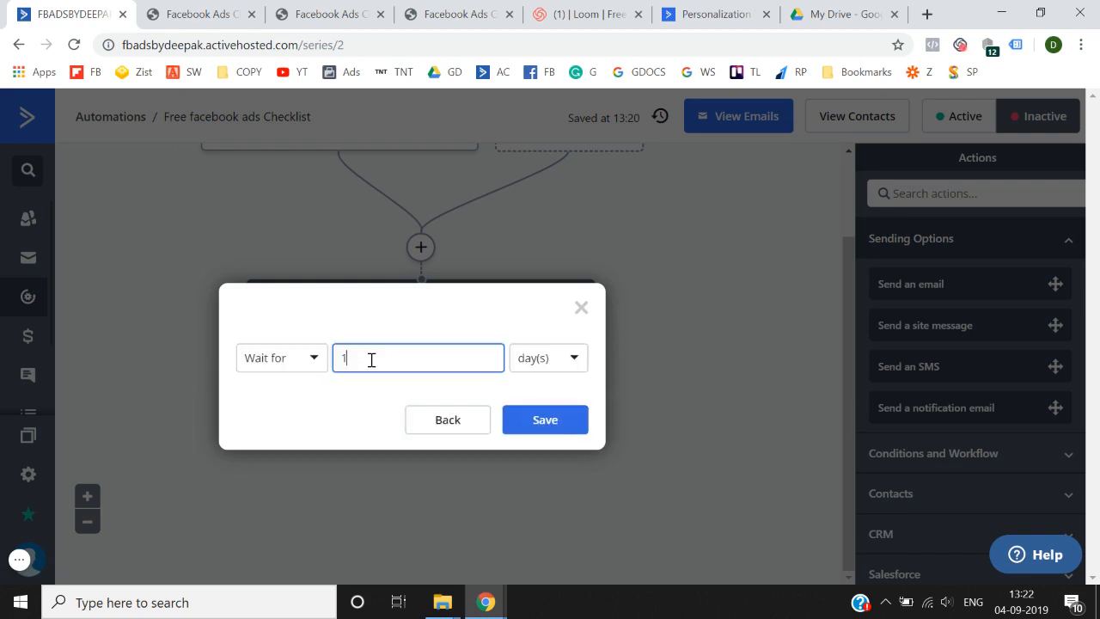
pyautogui.click(545, 358)
pyautogui.click(558, 422)
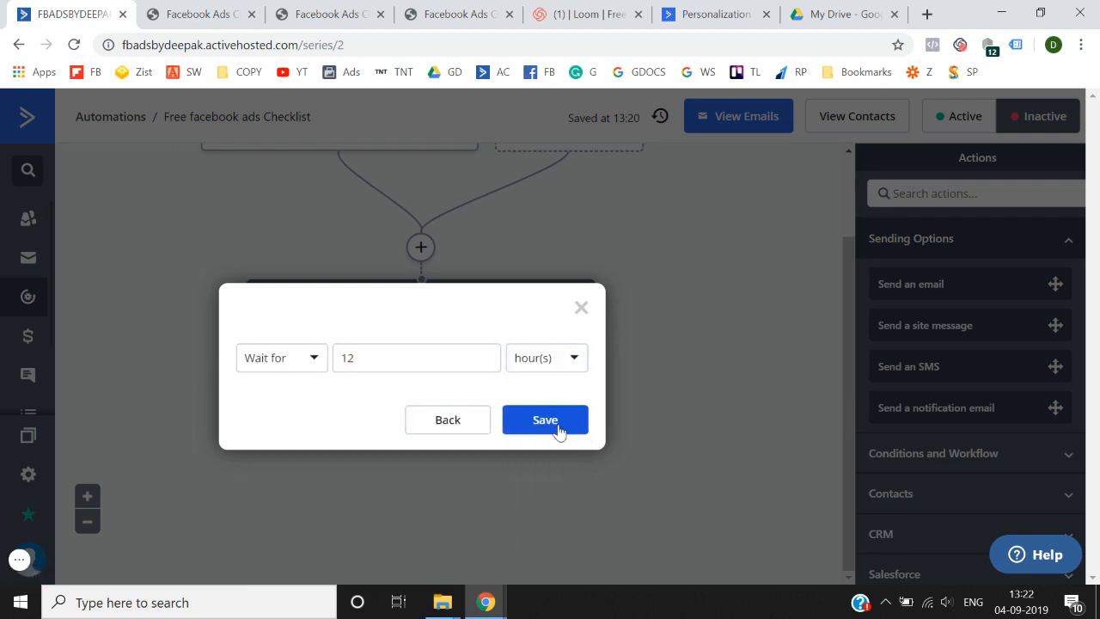
pyautogui.click(557, 421)
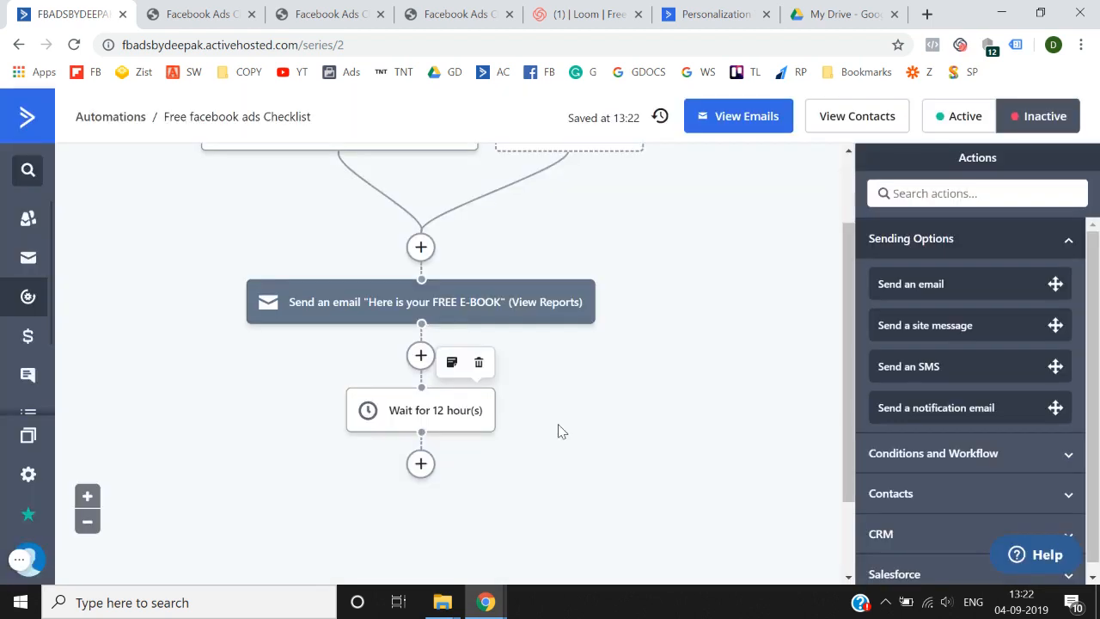
# - Open the add-action list below the wait, then close it without adding anything
pyautogui.scroll(-1, 557, 431)
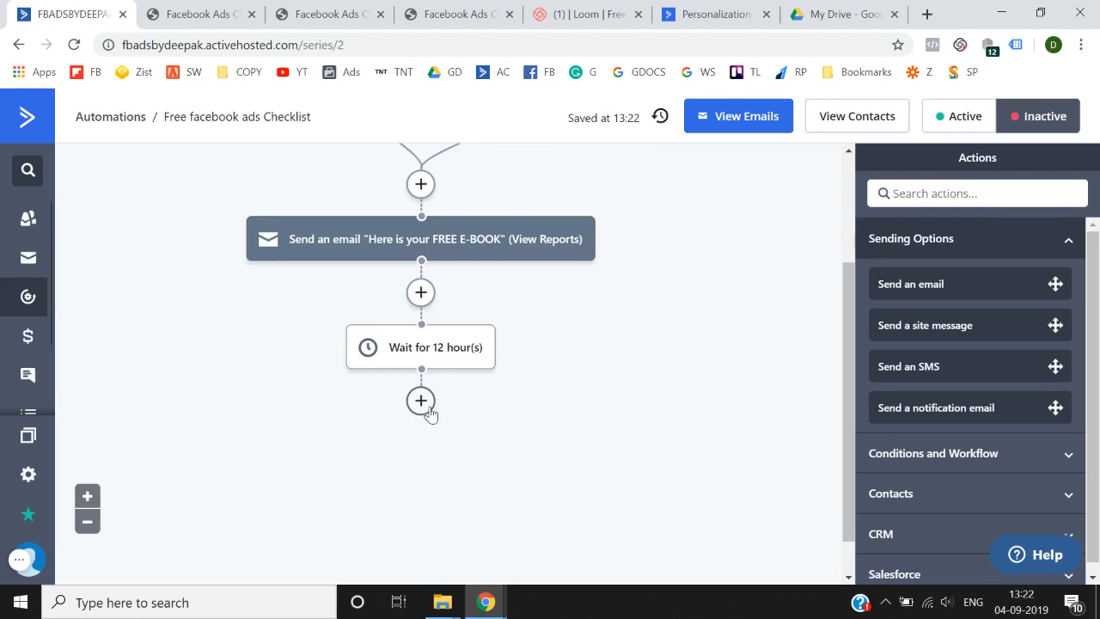
pyautogui.moveTo(459, 355)
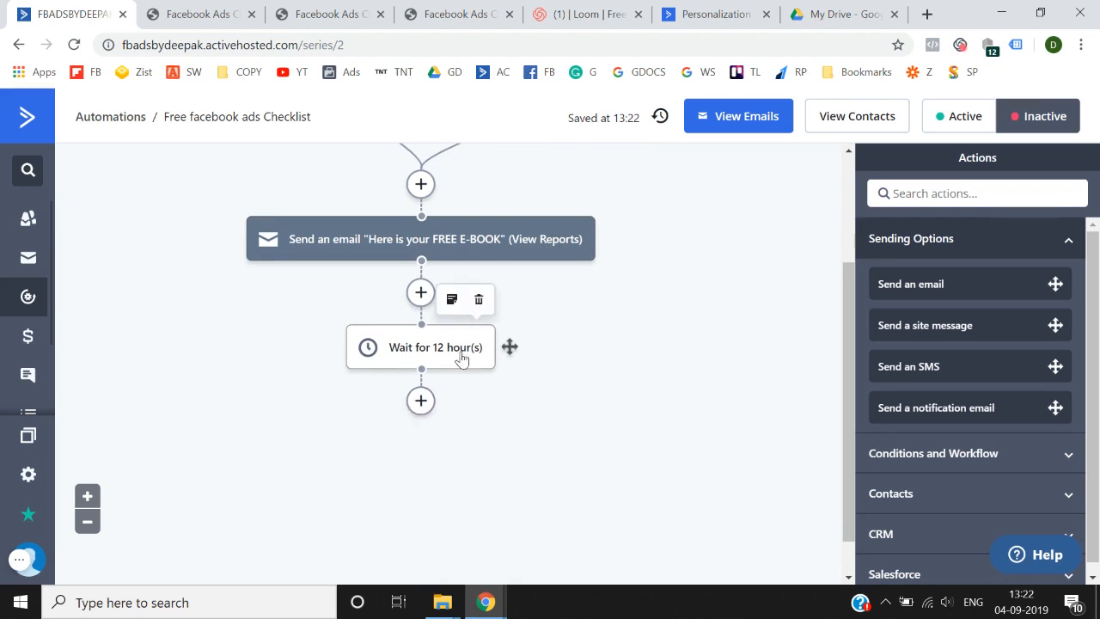
pyautogui.click(420, 402)
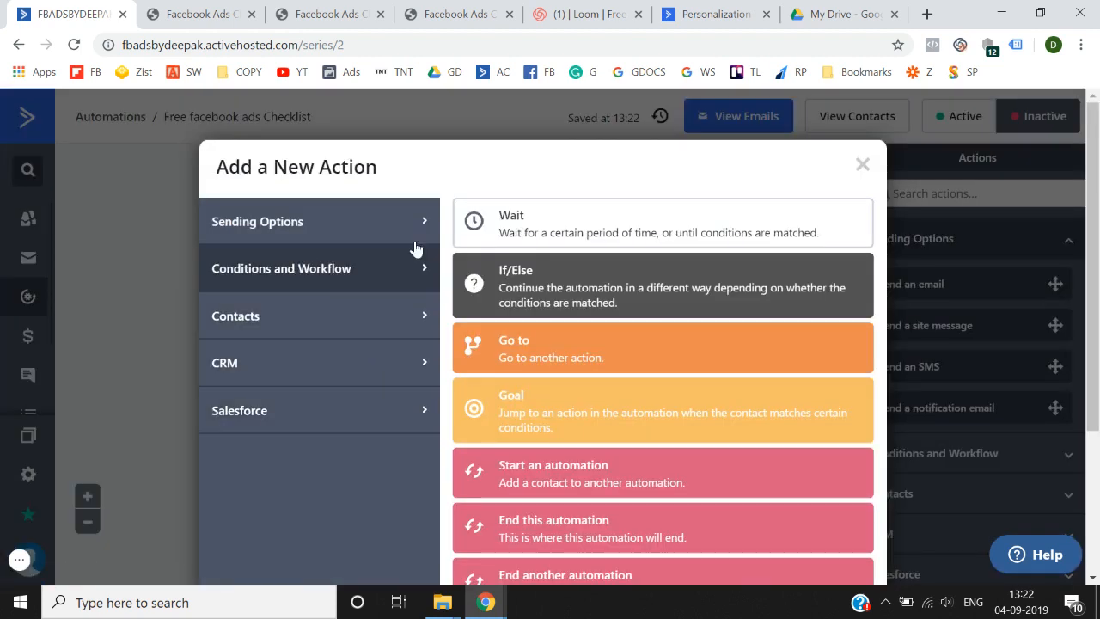
pyautogui.click(318, 231)
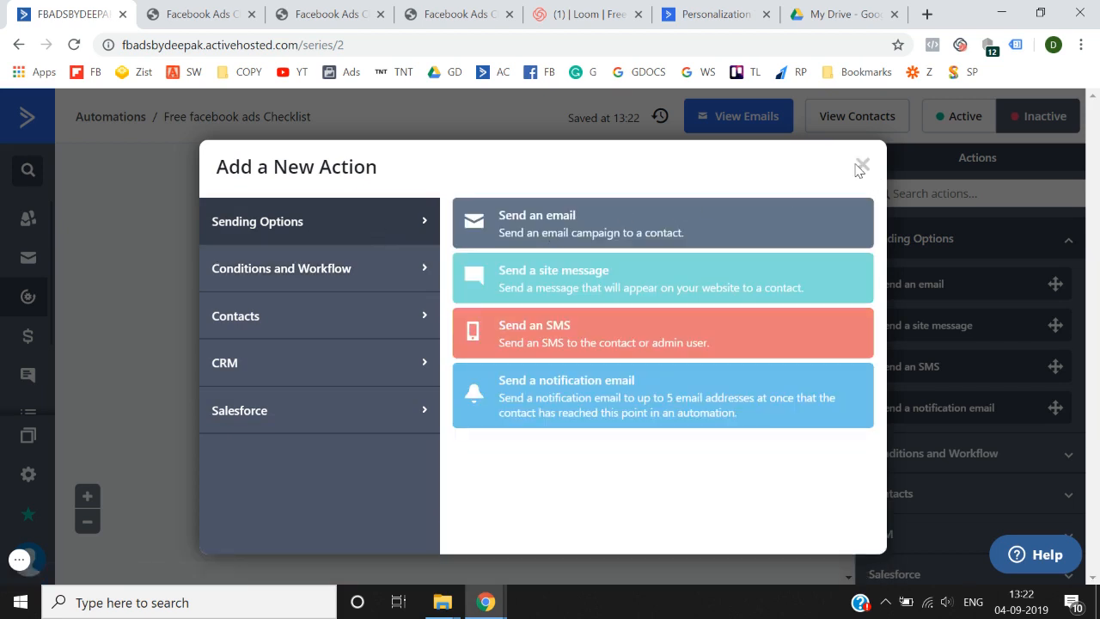
pyautogui.moveTo(859, 170); pyautogui.dragTo(727, 332)
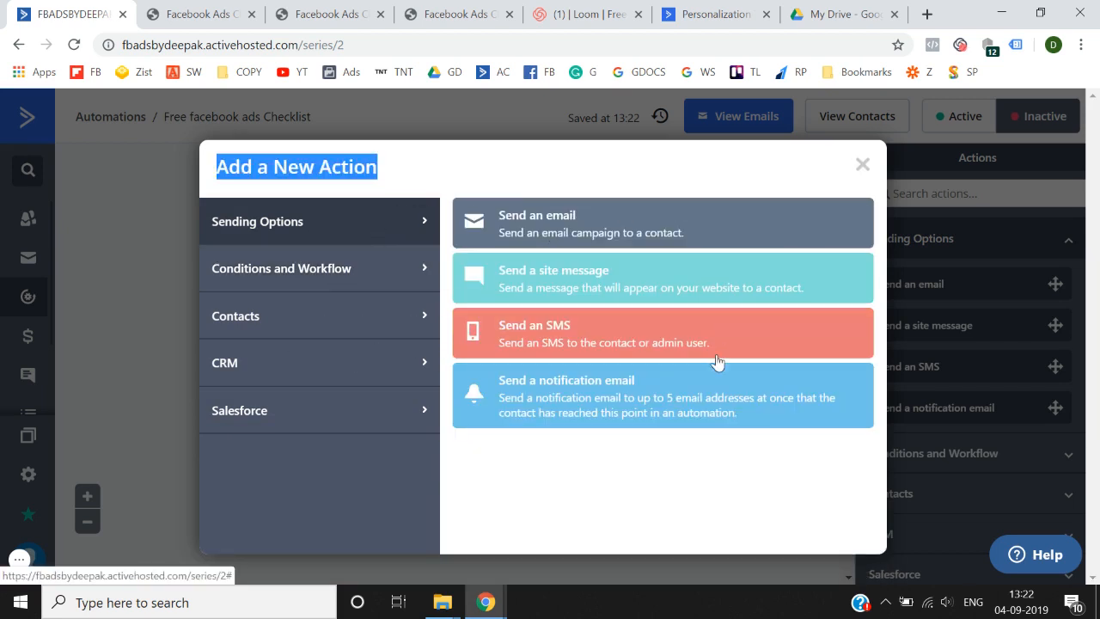
pyautogui.click(861, 164)
pyautogui.scroll(2, 682, 327)
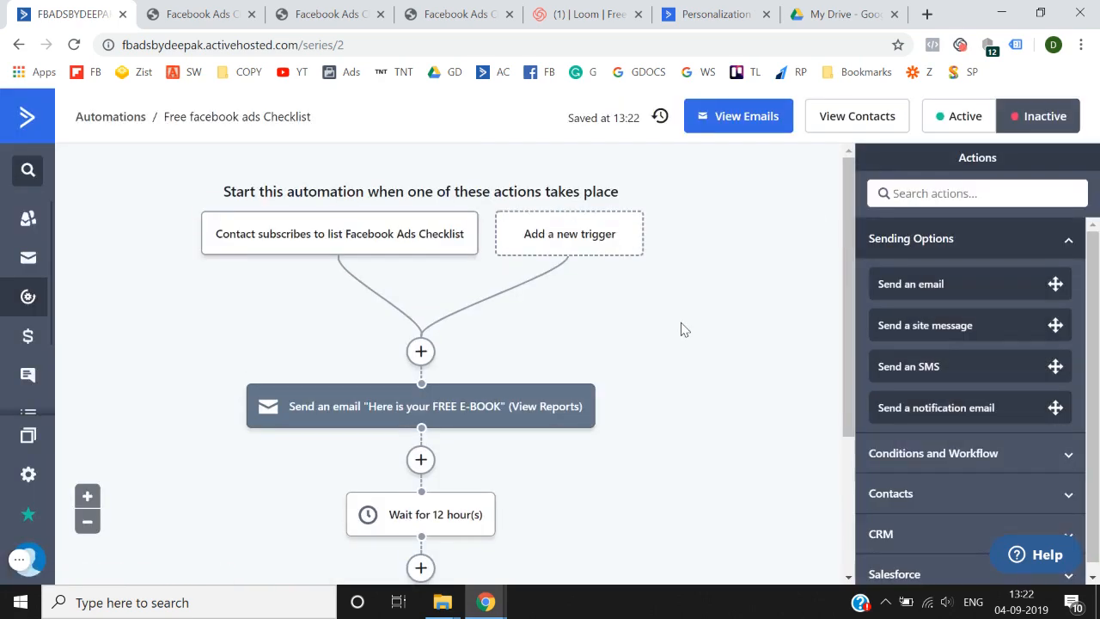
# - Set the Free facebook ads Checklist automation active from the Automations list
pyautogui.click(119, 122)
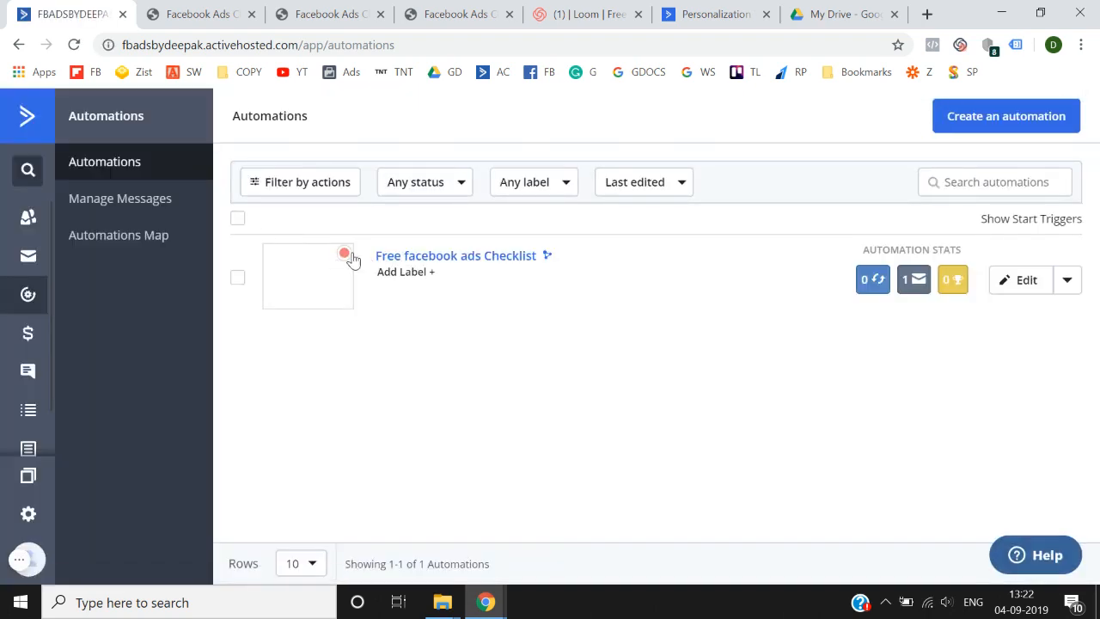
pyautogui.click(239, 280)
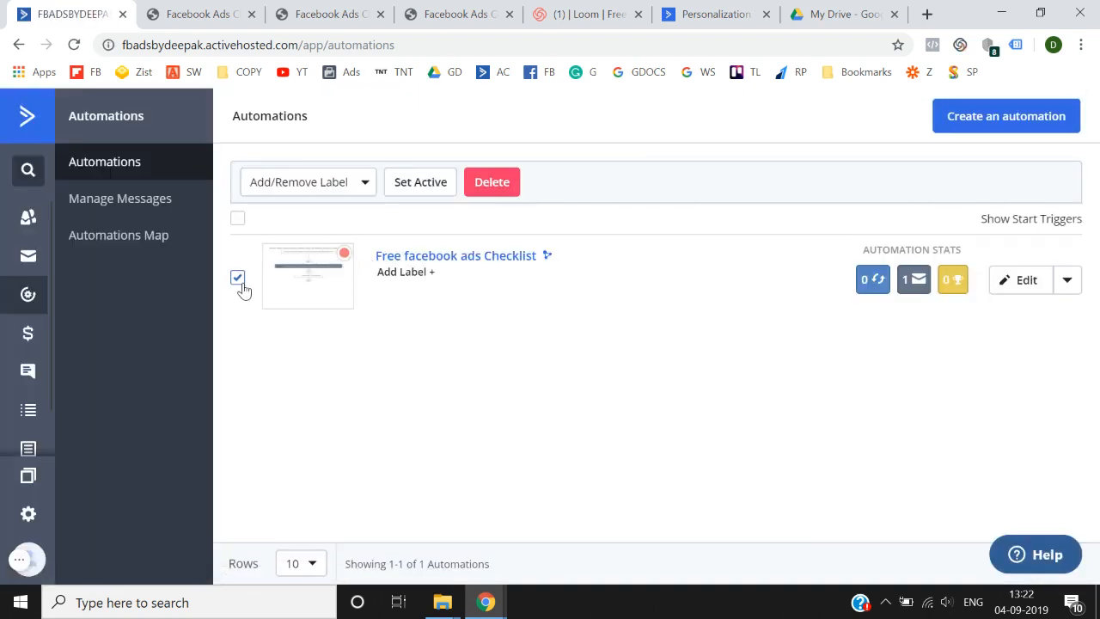
pyautogui.click(420, 182)
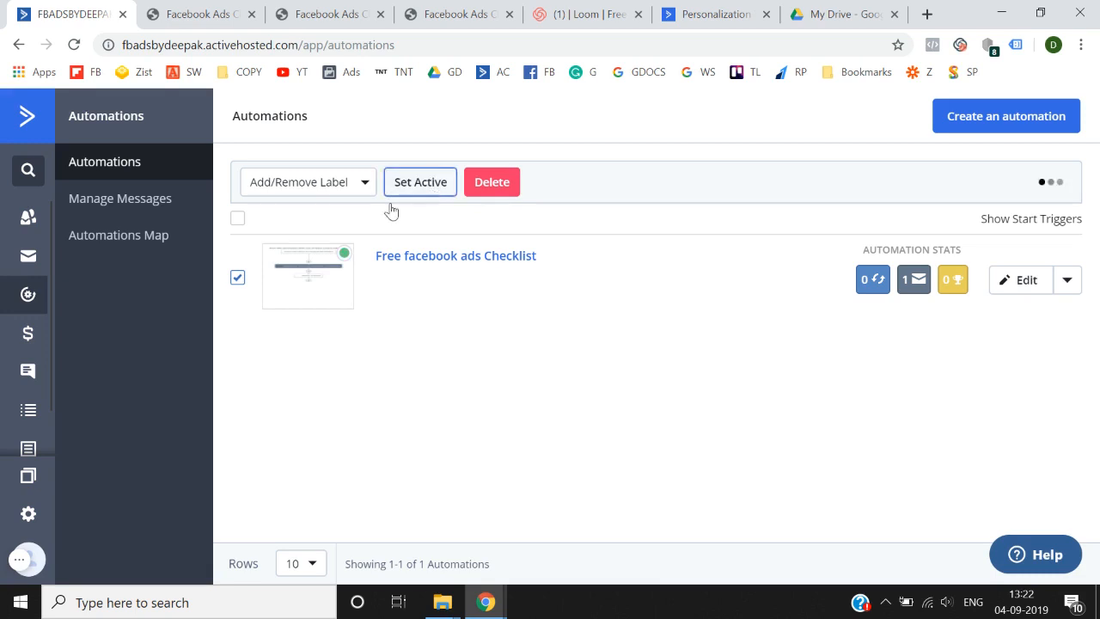
pyautogui.click(238, 278)
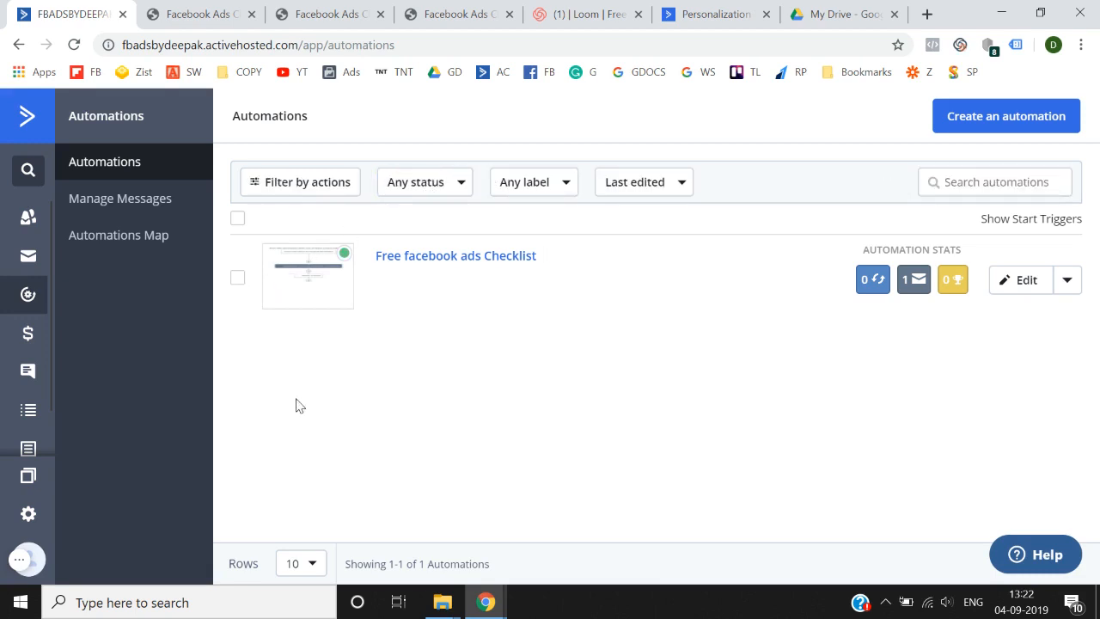
pyautogui.click(215, 14)
pyautogui.click(306, 8)
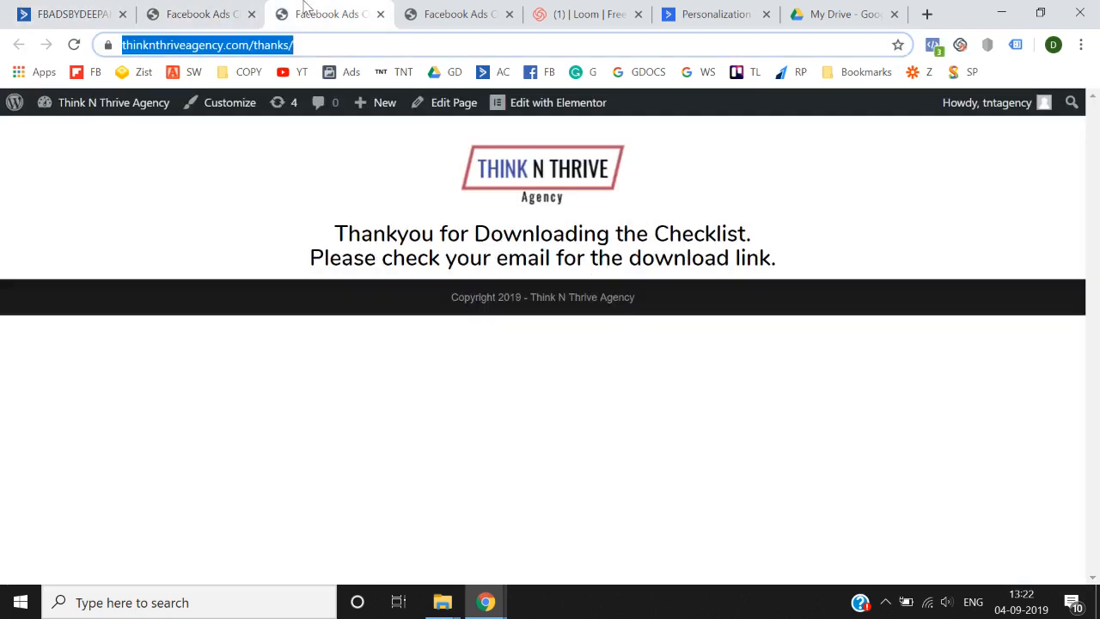
pyautogui.click(511, 7)
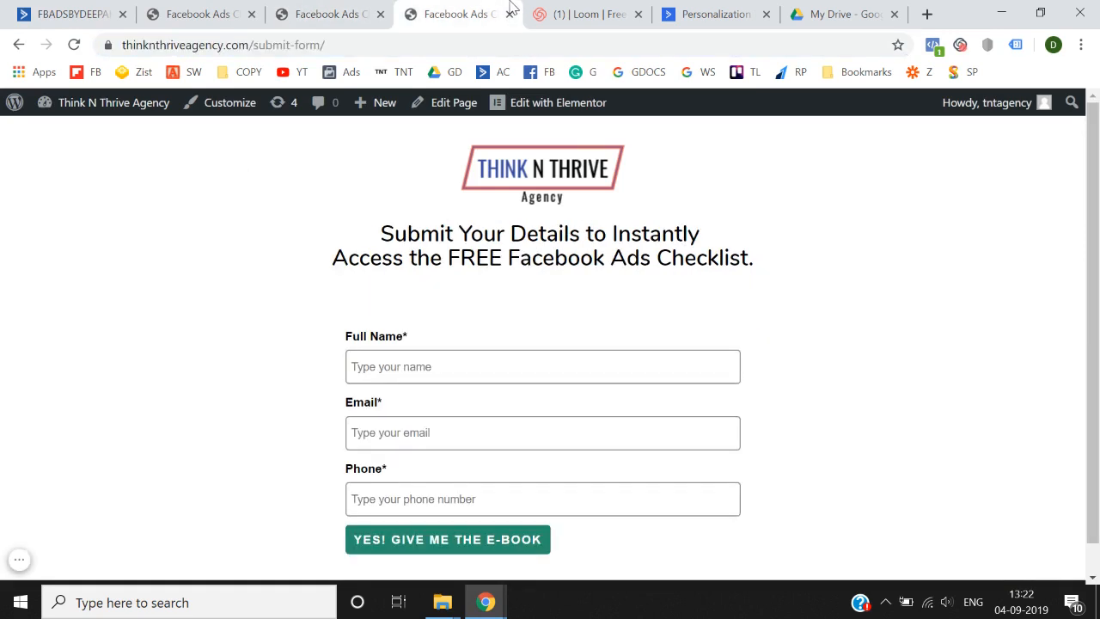
pyautogui.click(335, 9)
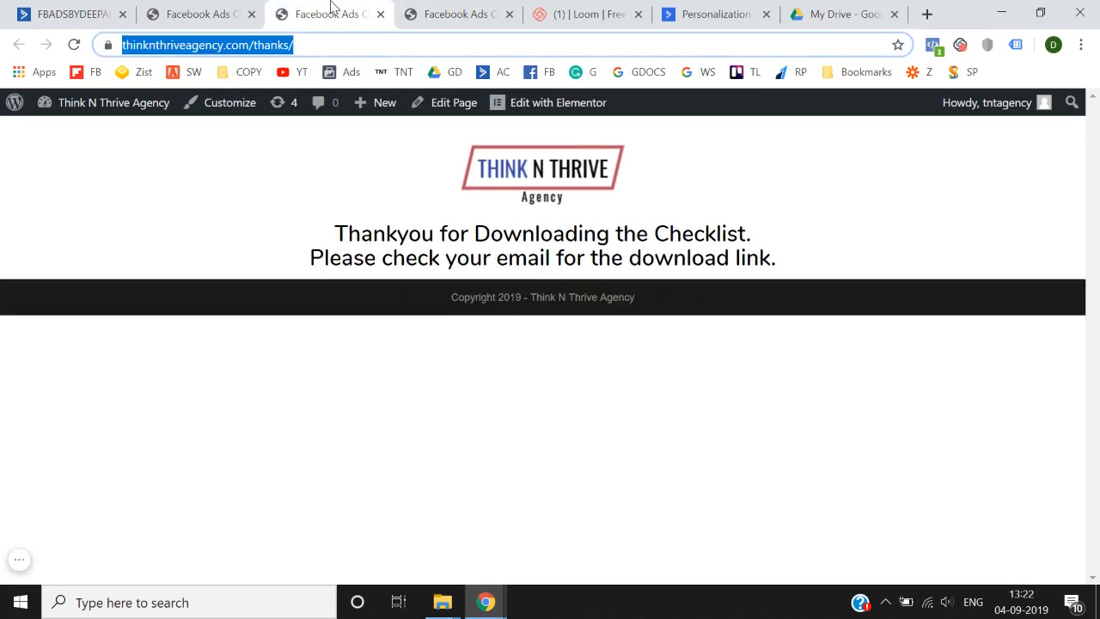
pyautogui.click(230, 7)
pyautogui.click(316, 6)
pyautogui.click(103, 9)
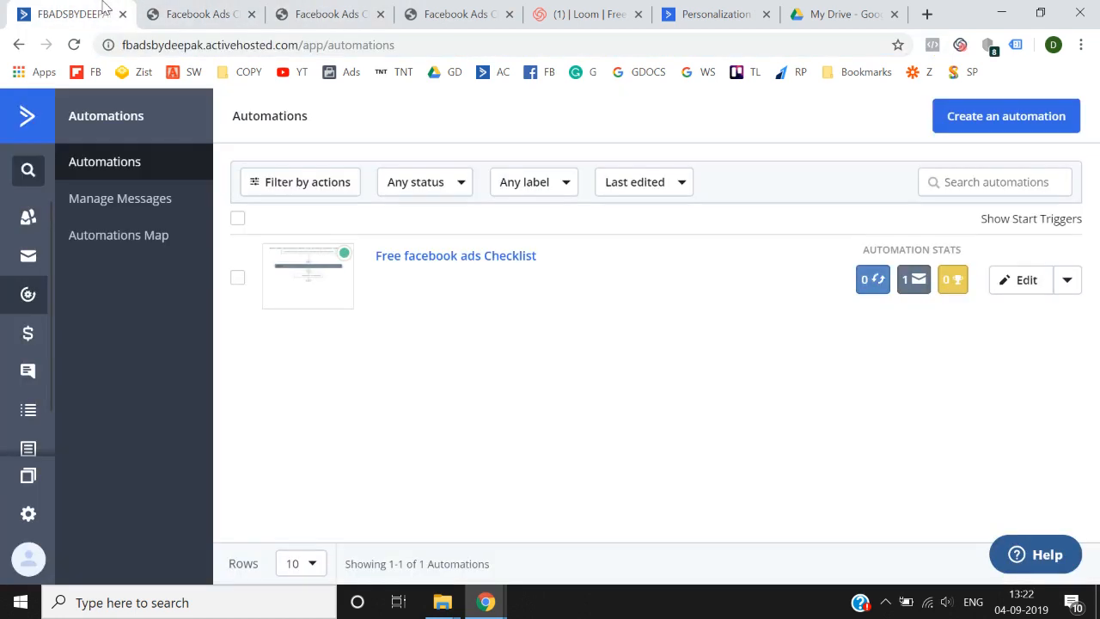